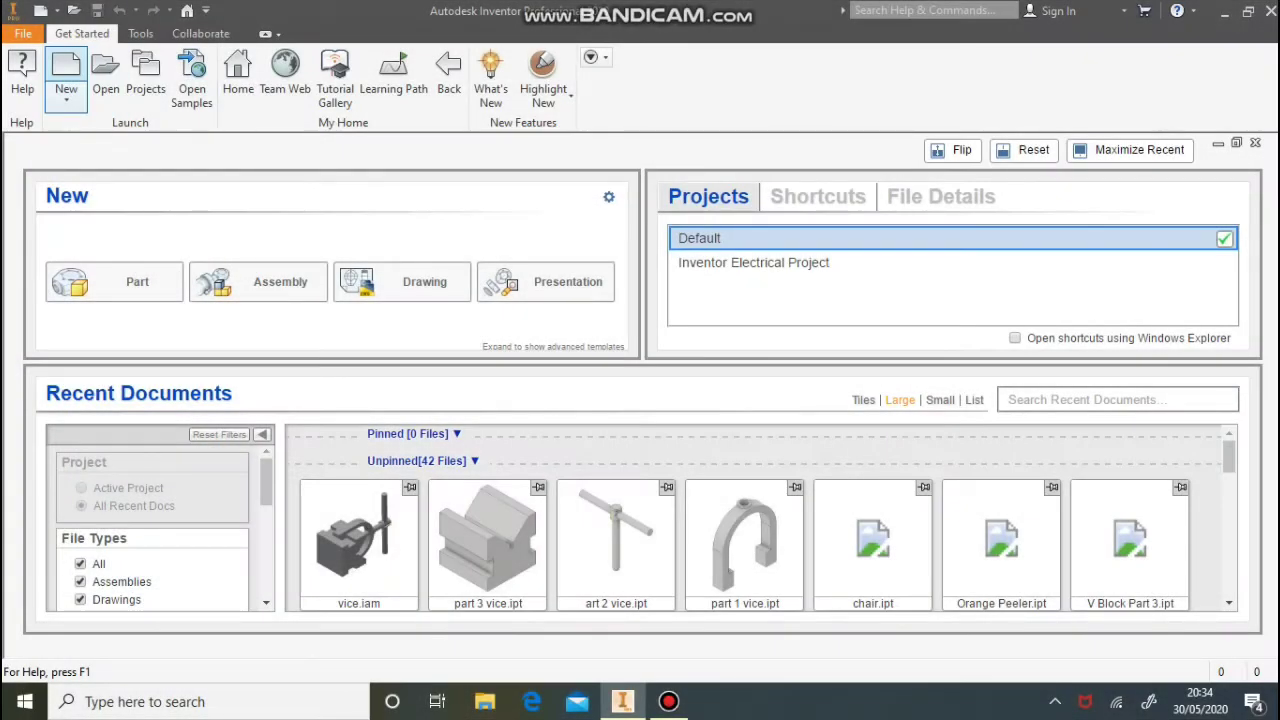
Create a new metric part from the Standard (mm).ipt template
left_click(66, 66)
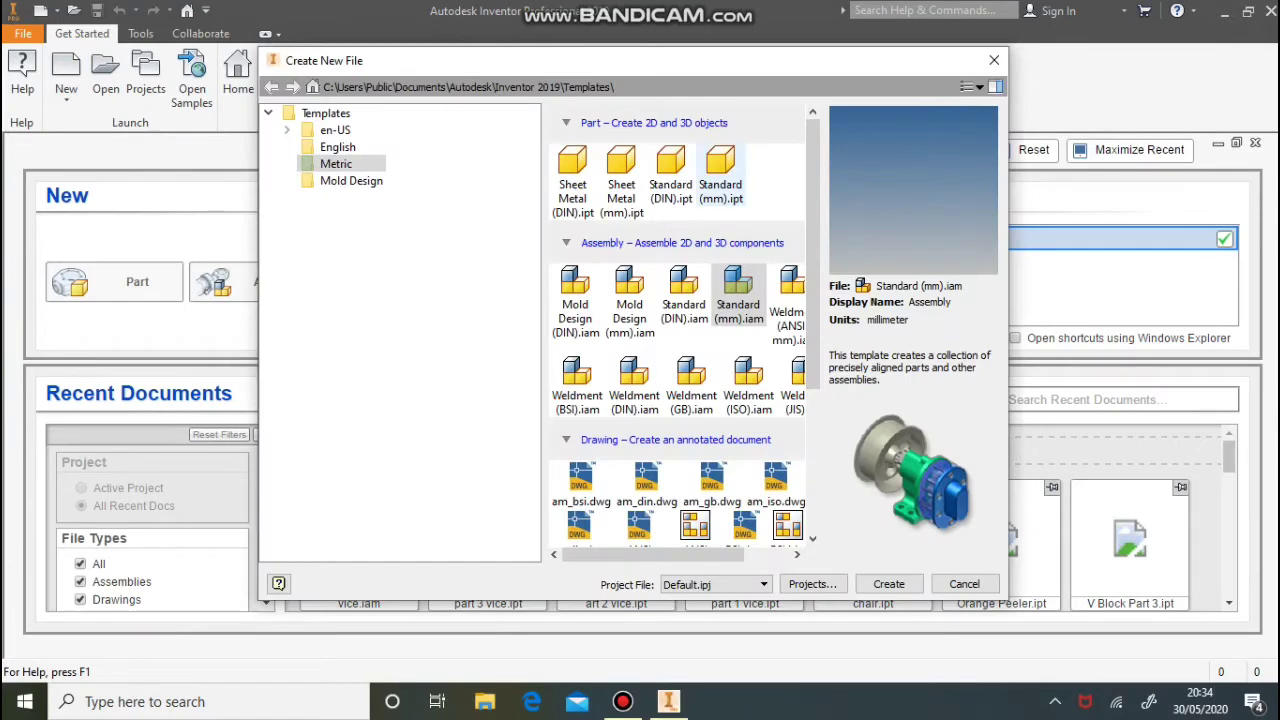
left_click(720, 178)
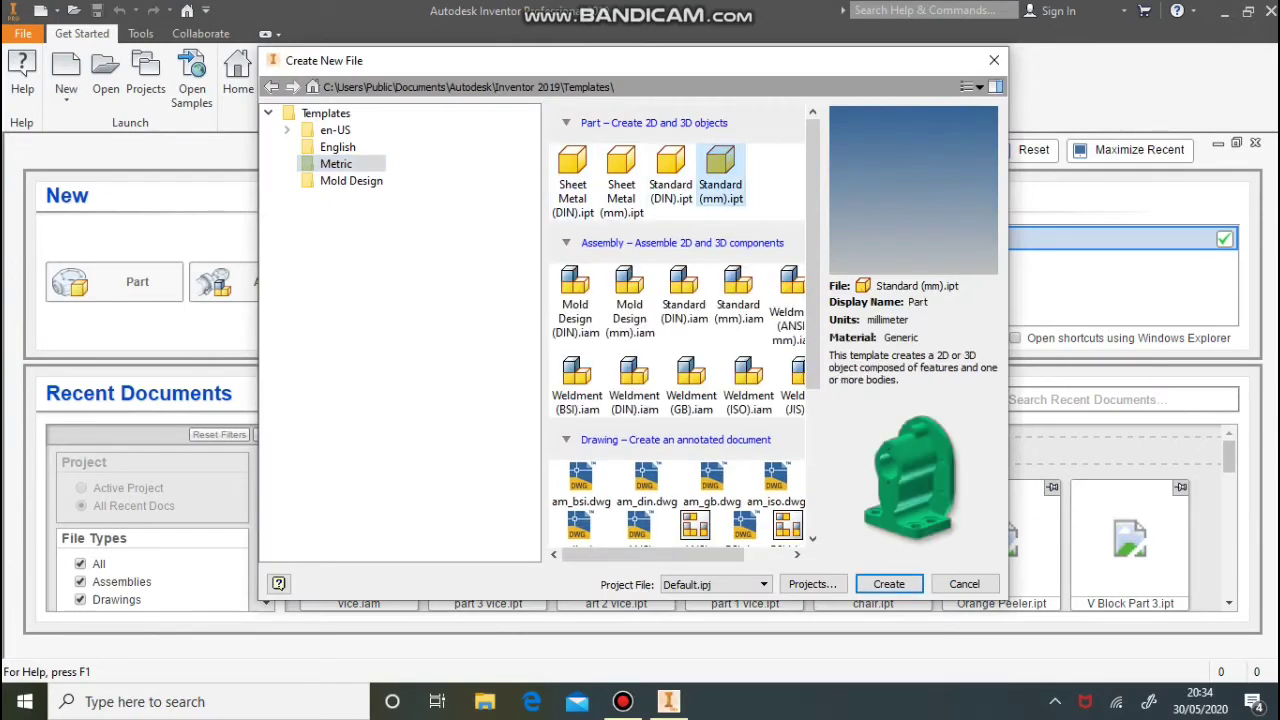
left_click(888, 583)
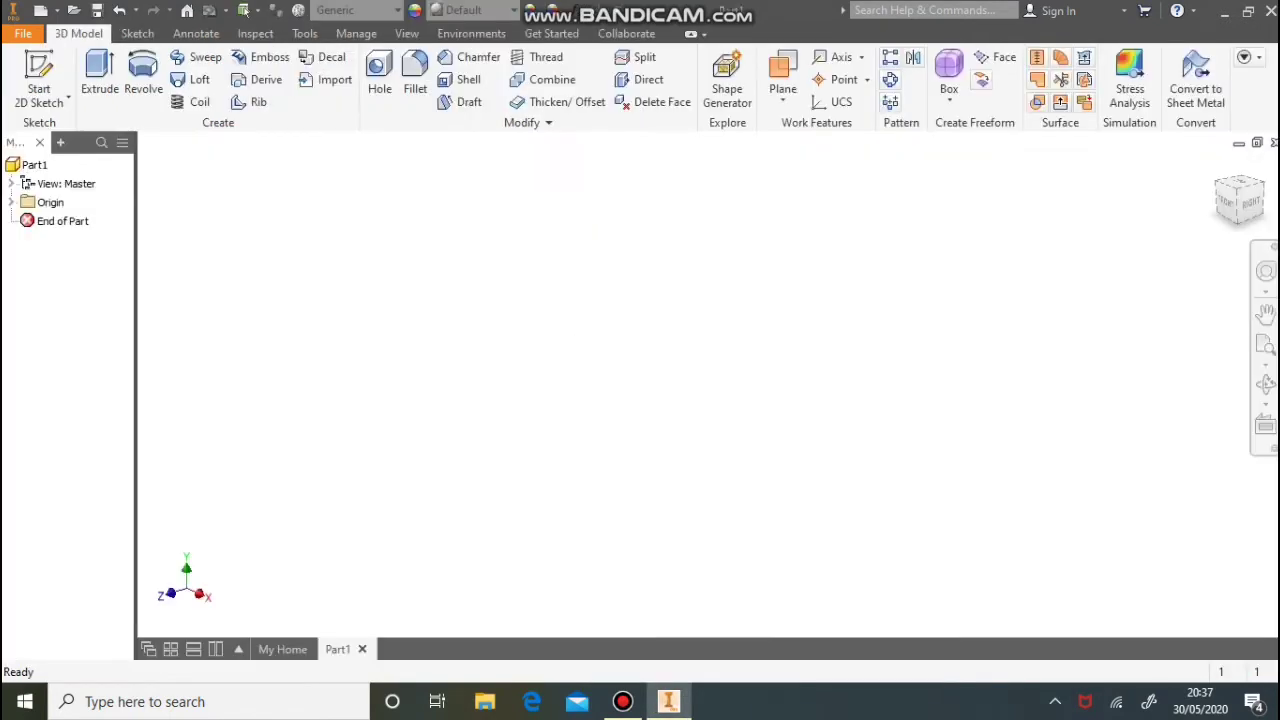
Sketch an 84 mm diameter circle centred on the origin of the XZ plane and finish the sketch
left_click(39, 75)
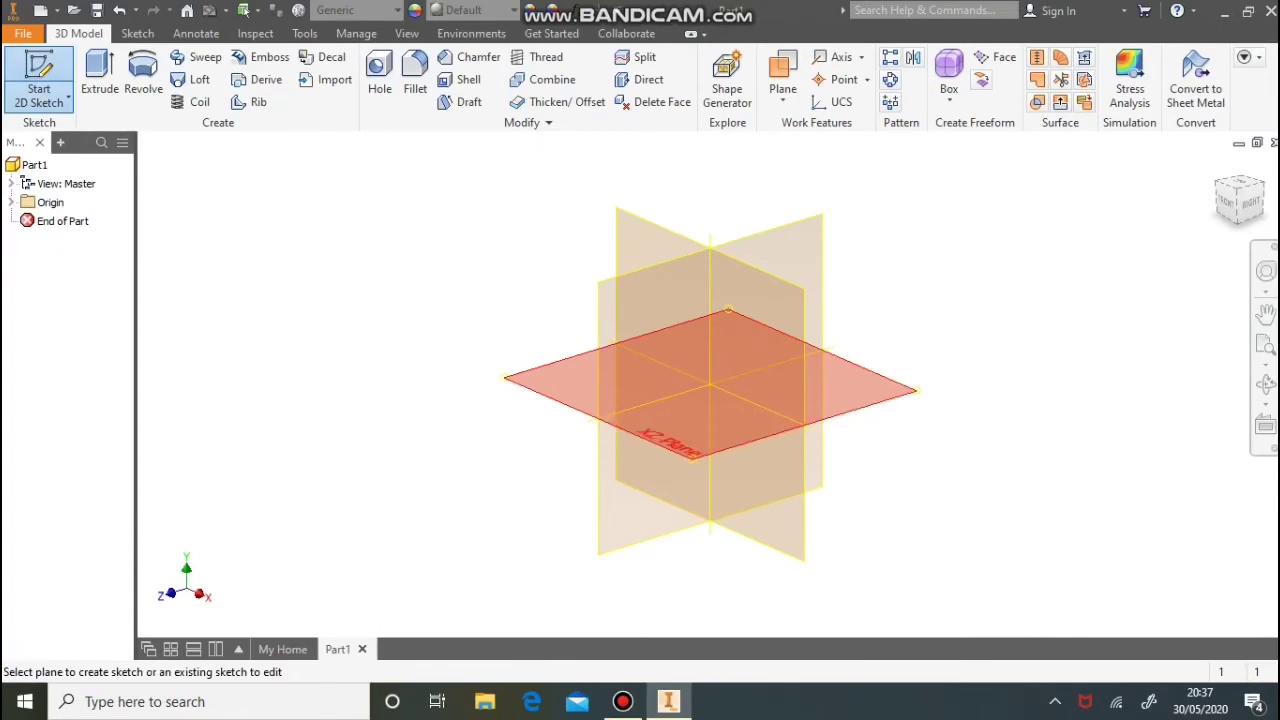
left_click(700, 422)
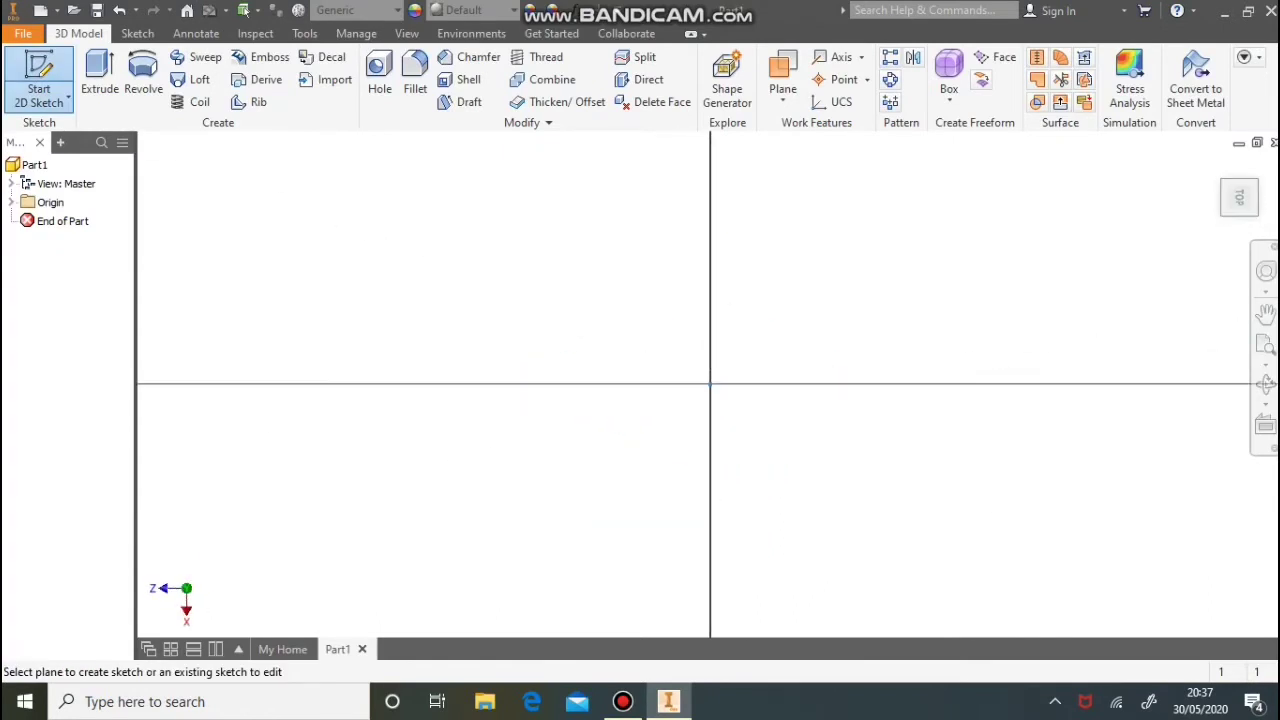
left_click(144, 72)
left_click(710, 384)
type("8")
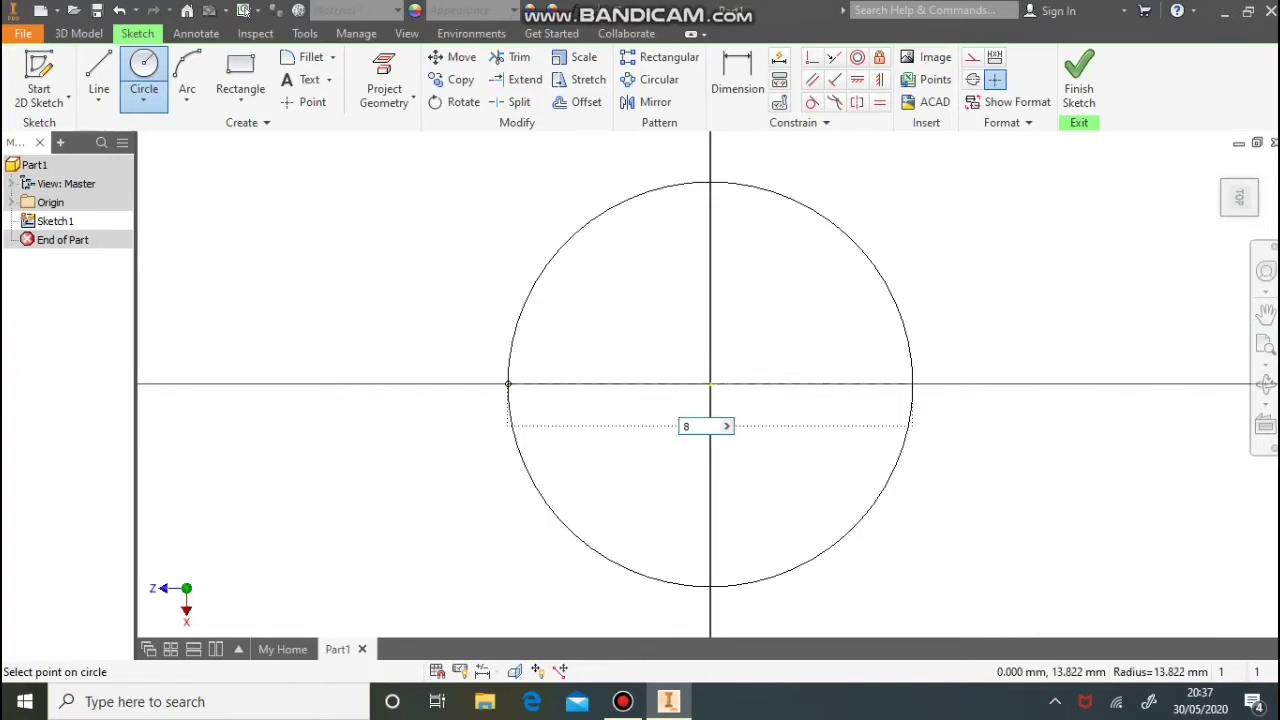
type("4")
key("Tab")
key("Return")
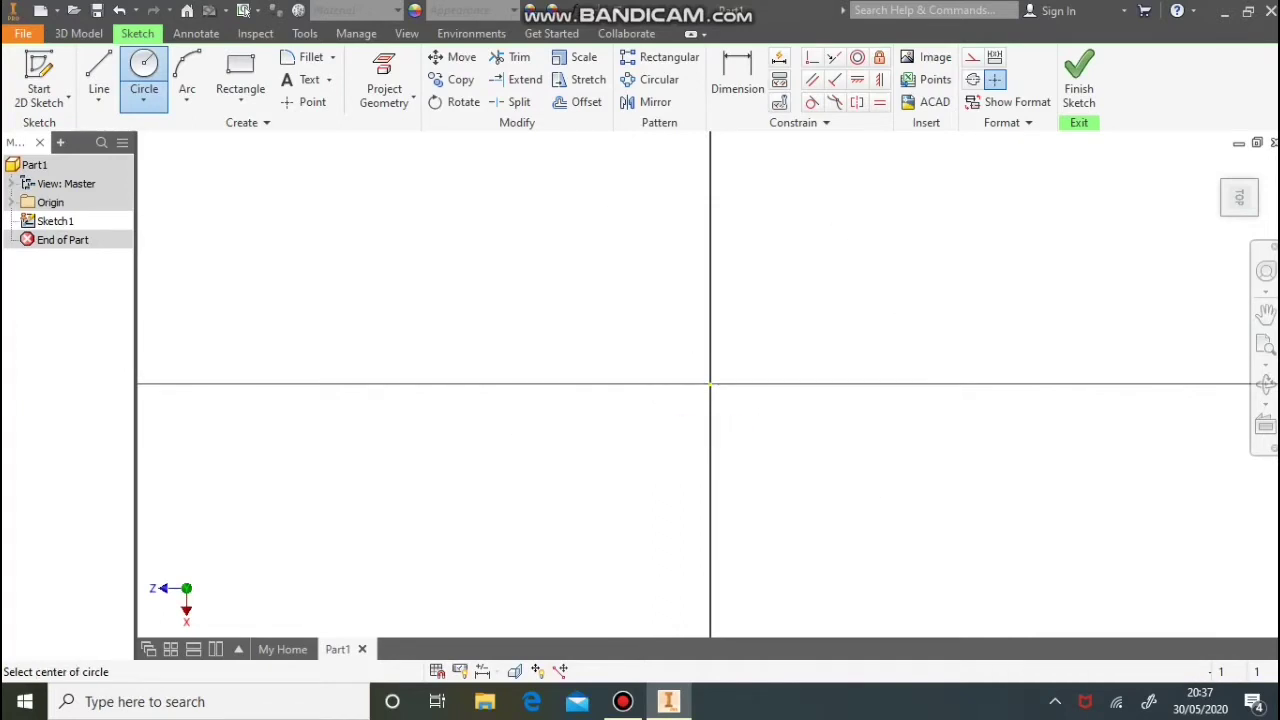
left_click(1266, 345)
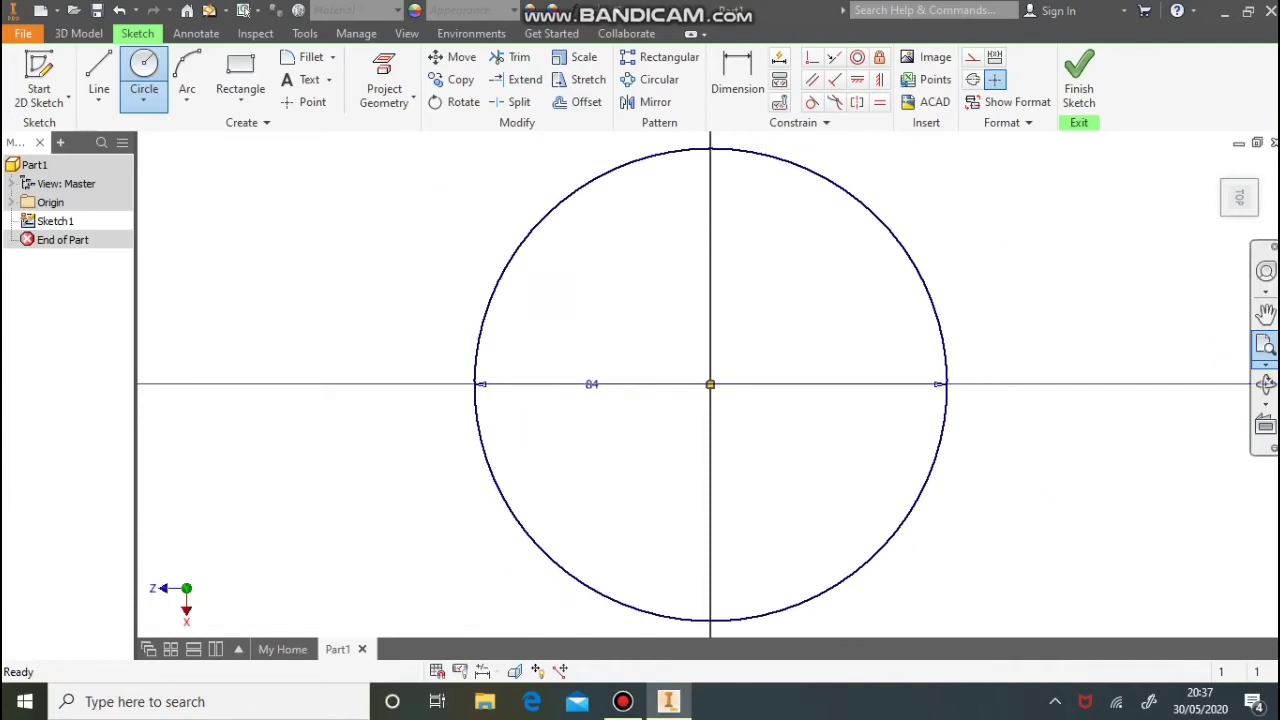
left_click(1079, 80)
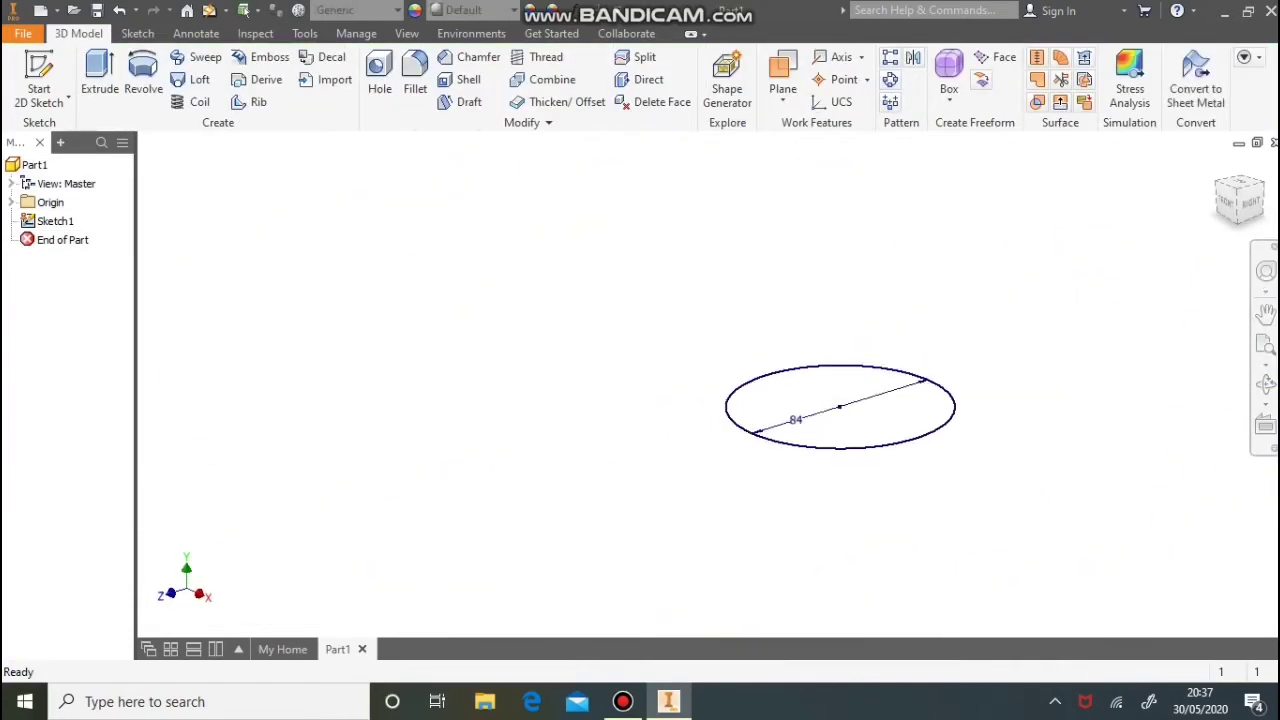
Extrude the circular profile upward 72 mm into a solid cylinder
left_click(100, 78)
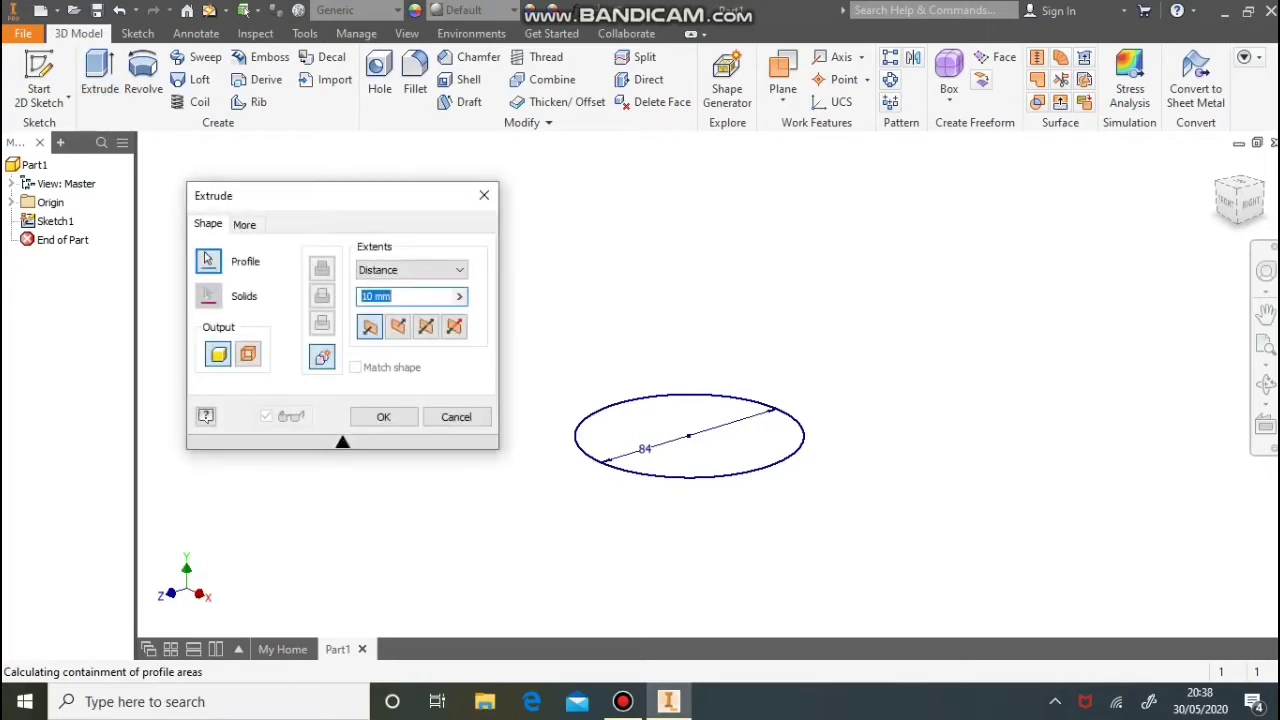
type("72")
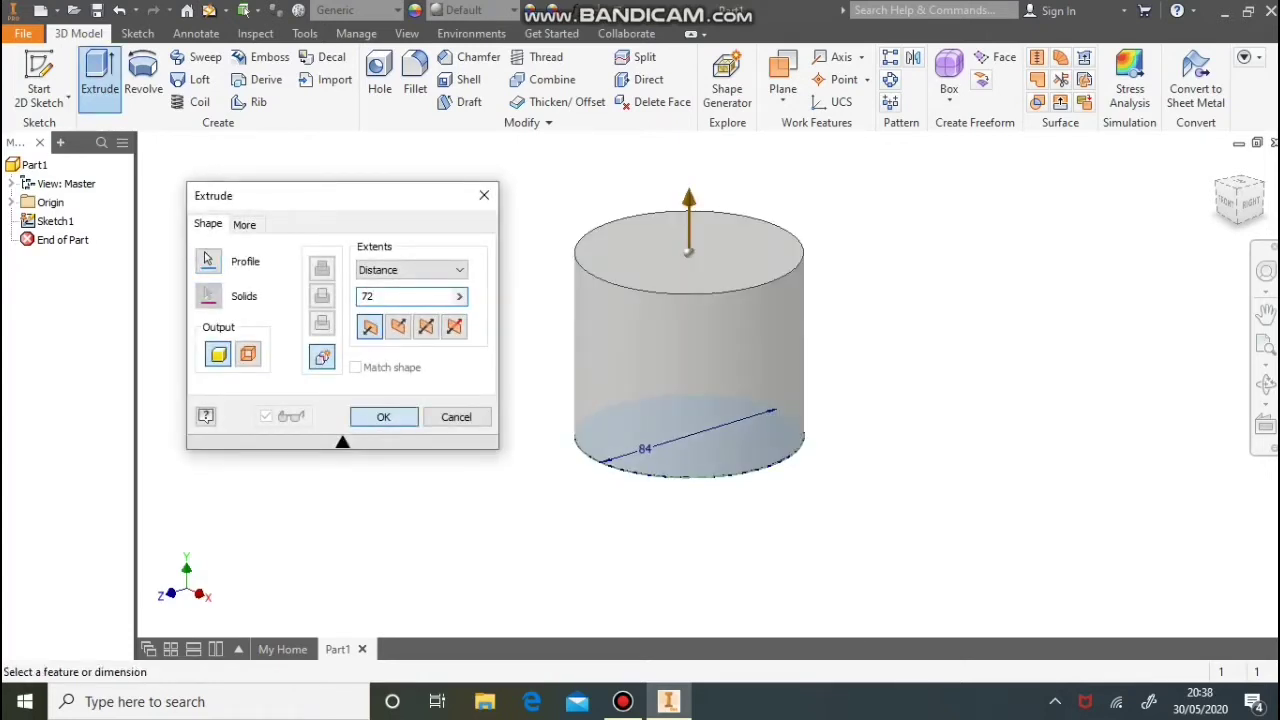
key("Return")
Fillet the cylinder's bottom circular edge with a 12 mm radius
left_click(415, 80)
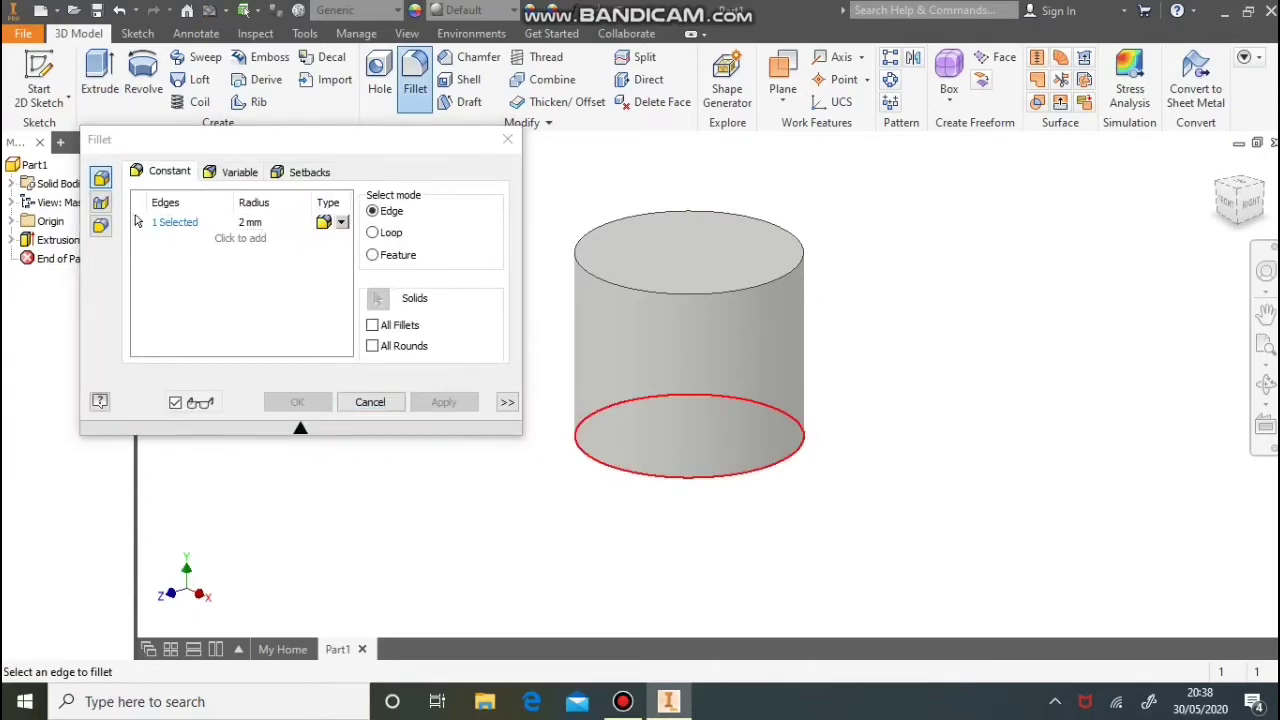
type("12")
left_click(444, 402)
left_click(508, 140)
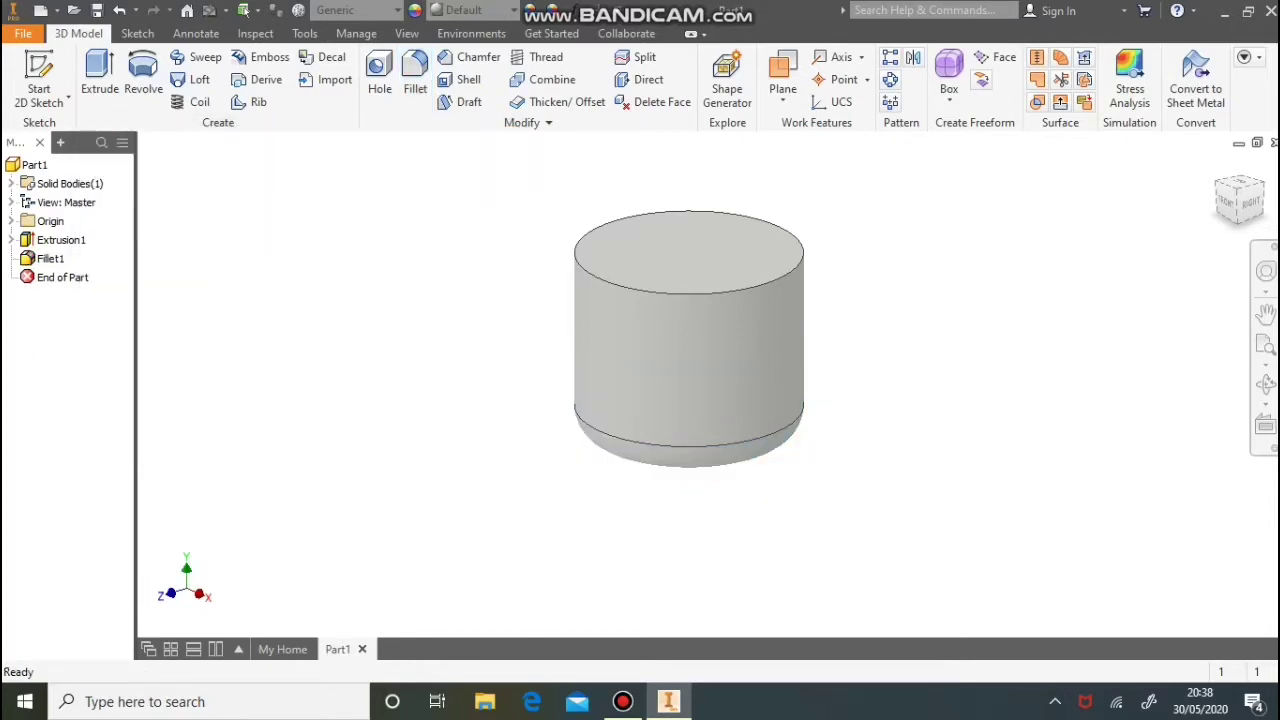
Shell the cylinder with a 2 mm wall thickness, removing its top face to leave it open
left_click(468, 79)
left_click(688, 250)
type("2")
left_click(289, 353)
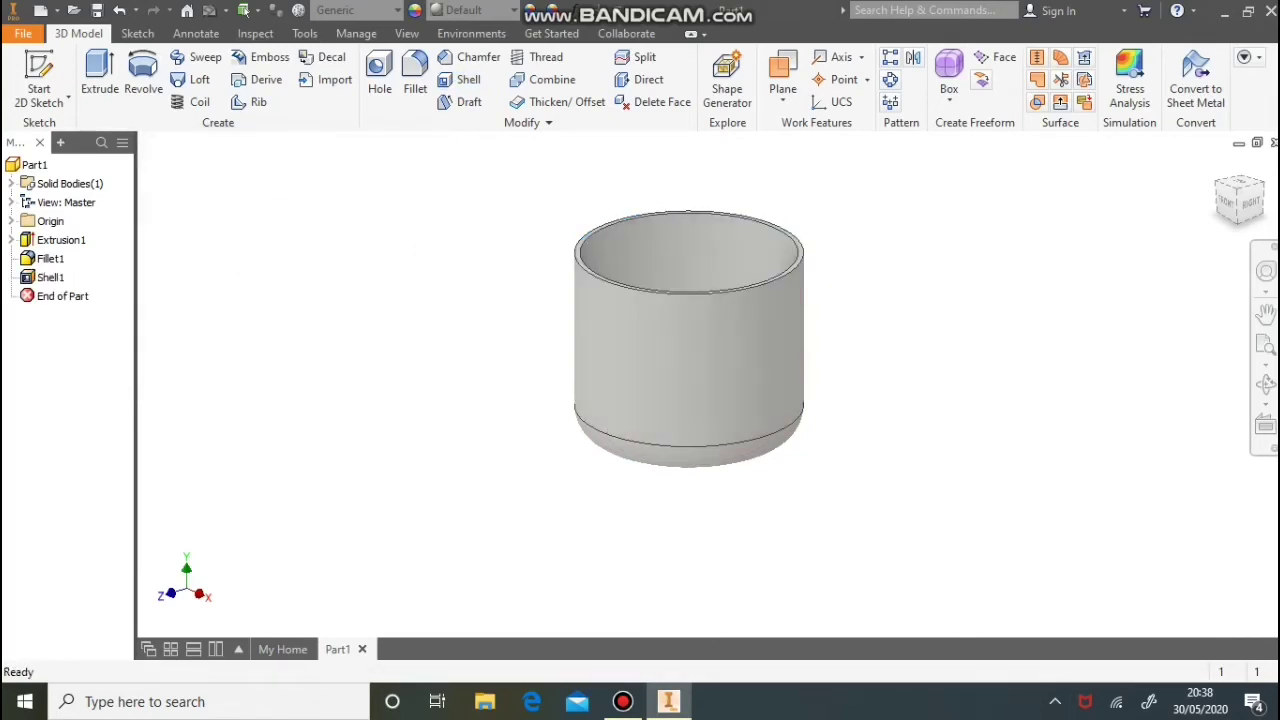
Create a work plane offset -5 mm from the cup's annular rim face
left_click(1227, 203)
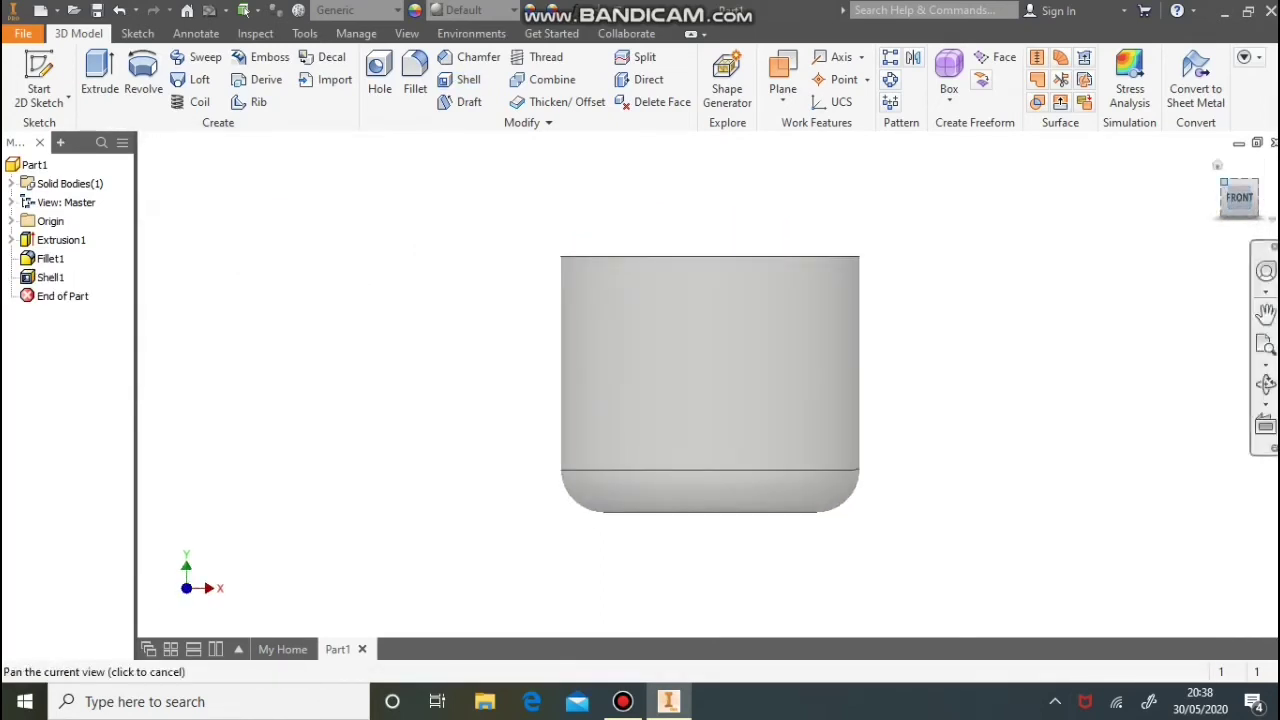
left_click(1221, 183)
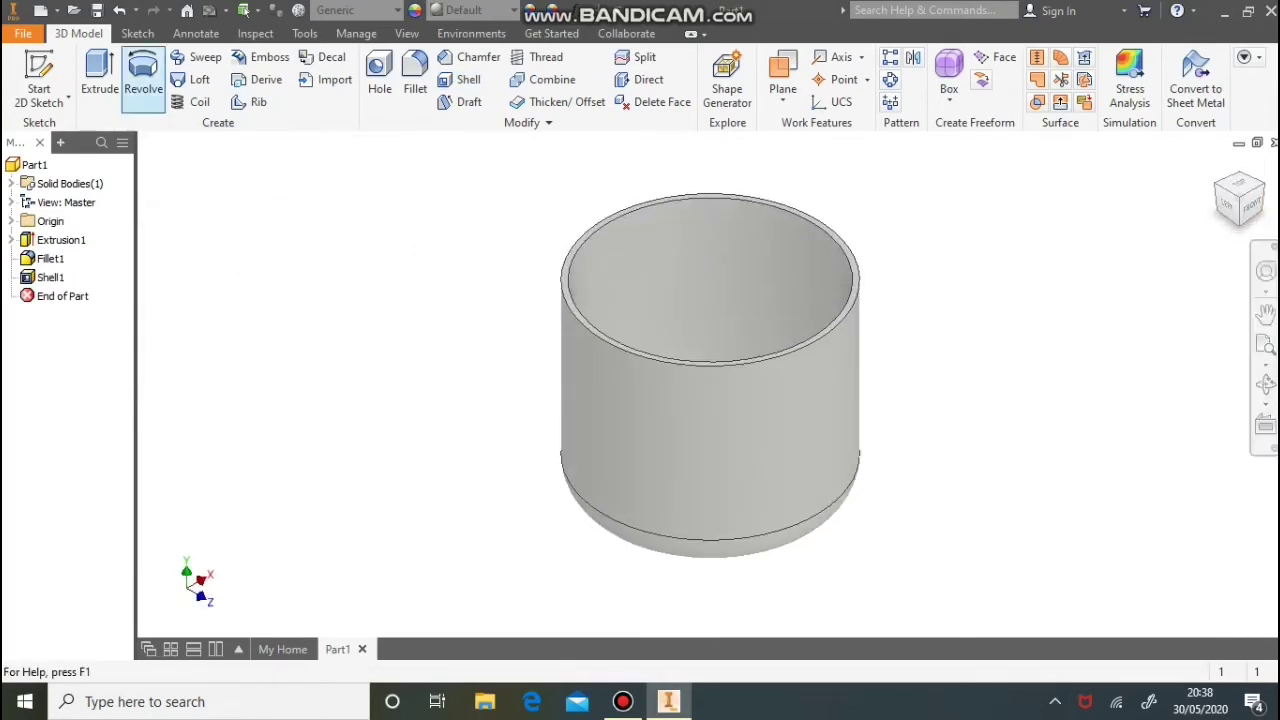
left_click(783, 98)
left_click(600, 129)
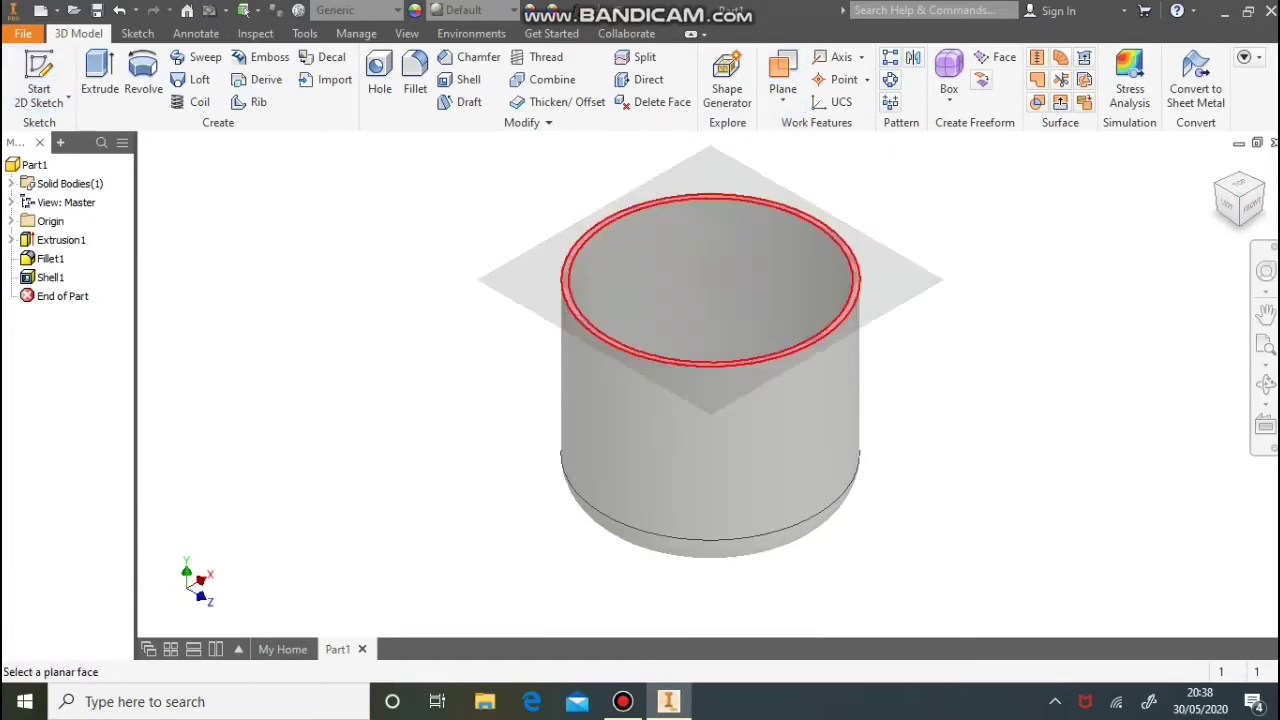
left_click(641, 205)
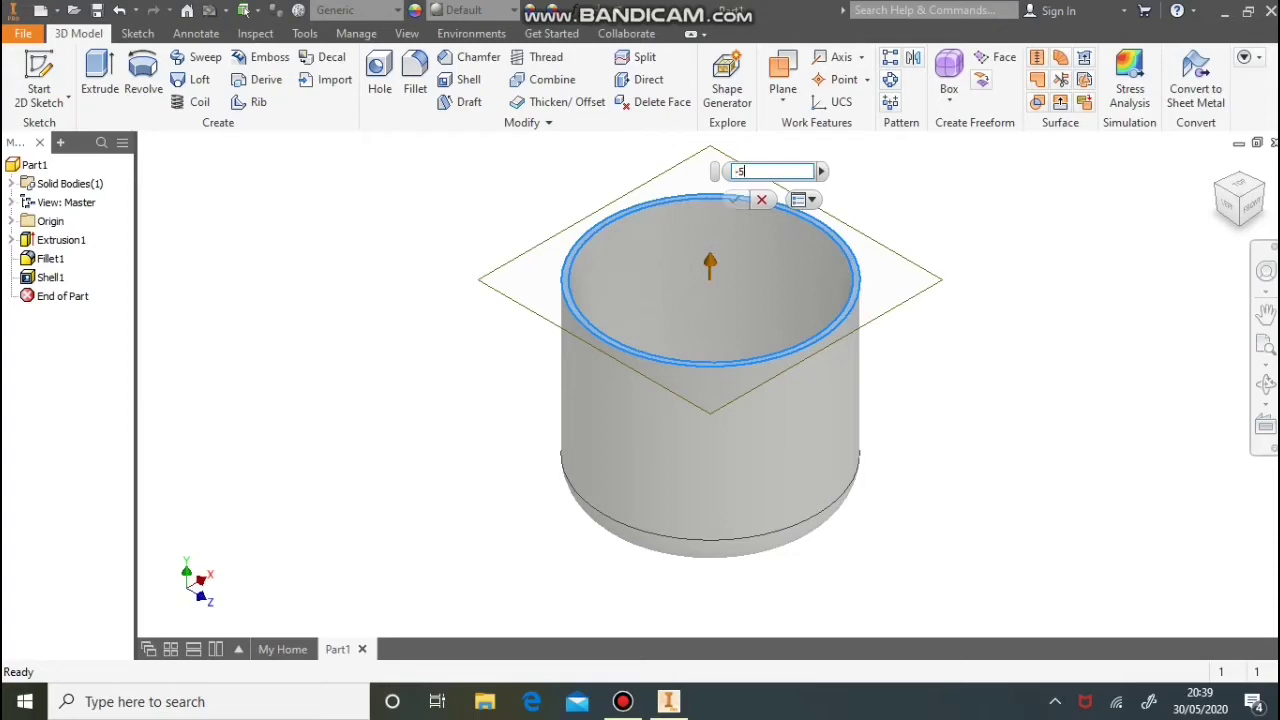
key("Return")
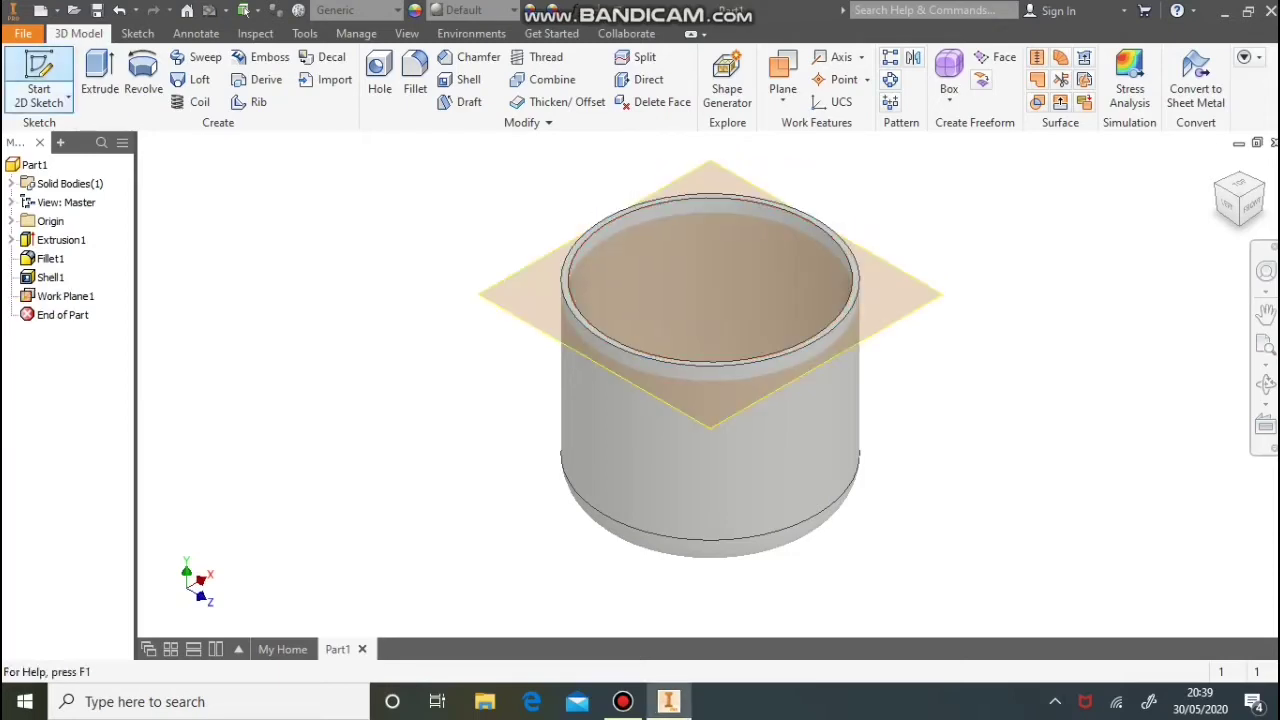
Start a sketch on the offset work plane and draw a line from the origin to the lower left at 130 degrees, ending outside the cup
left_click(39, 88)
left_click(65, 296)
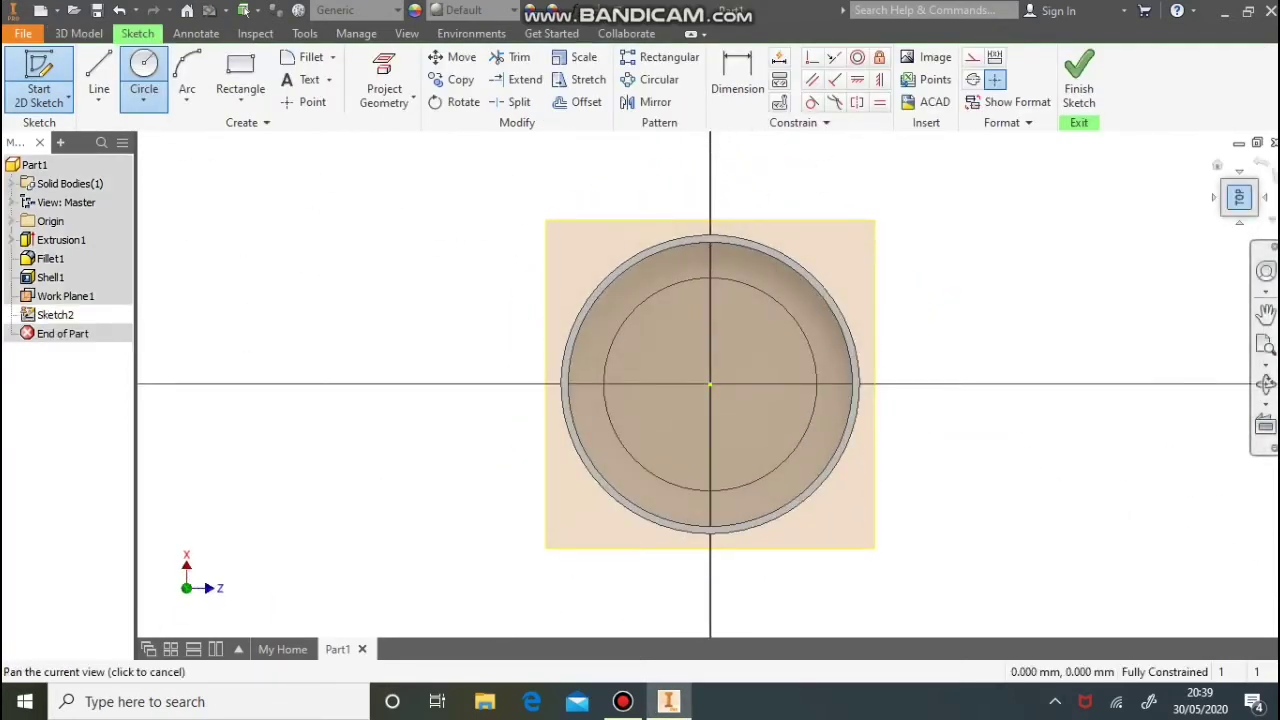
left_click(1262, 163)
left_click(1239, 222)
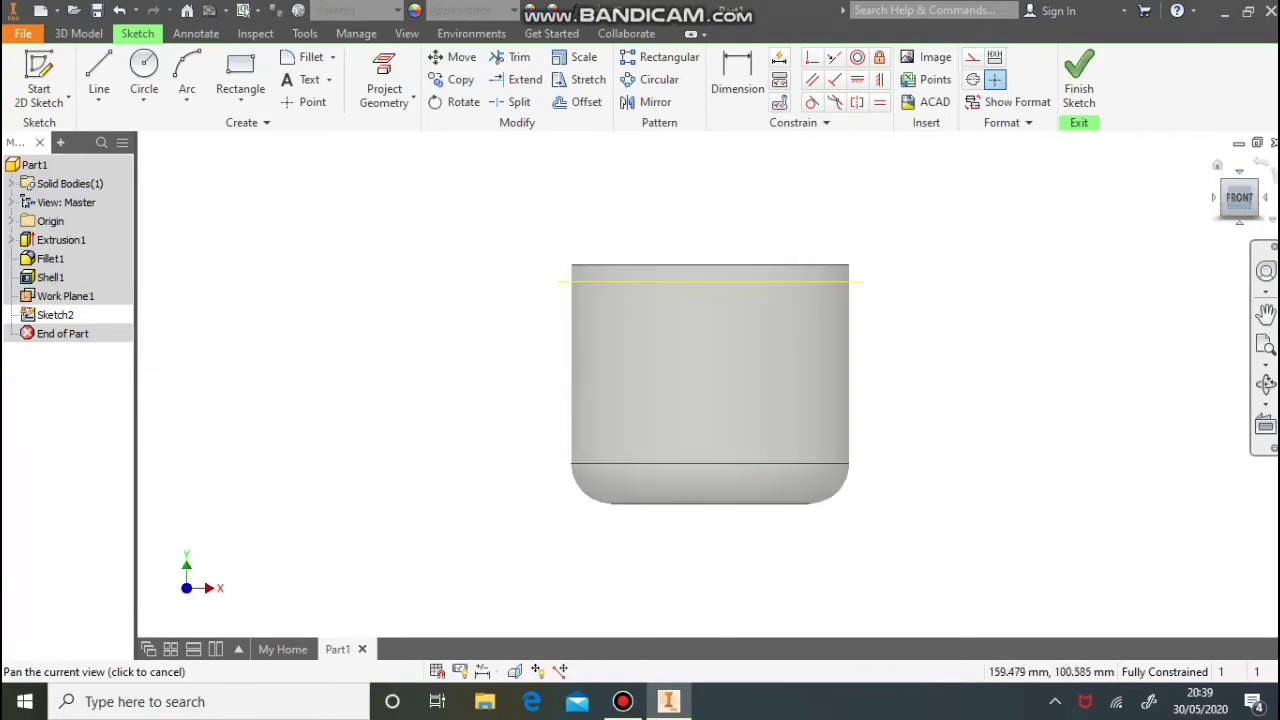
left_click(1239, 172)
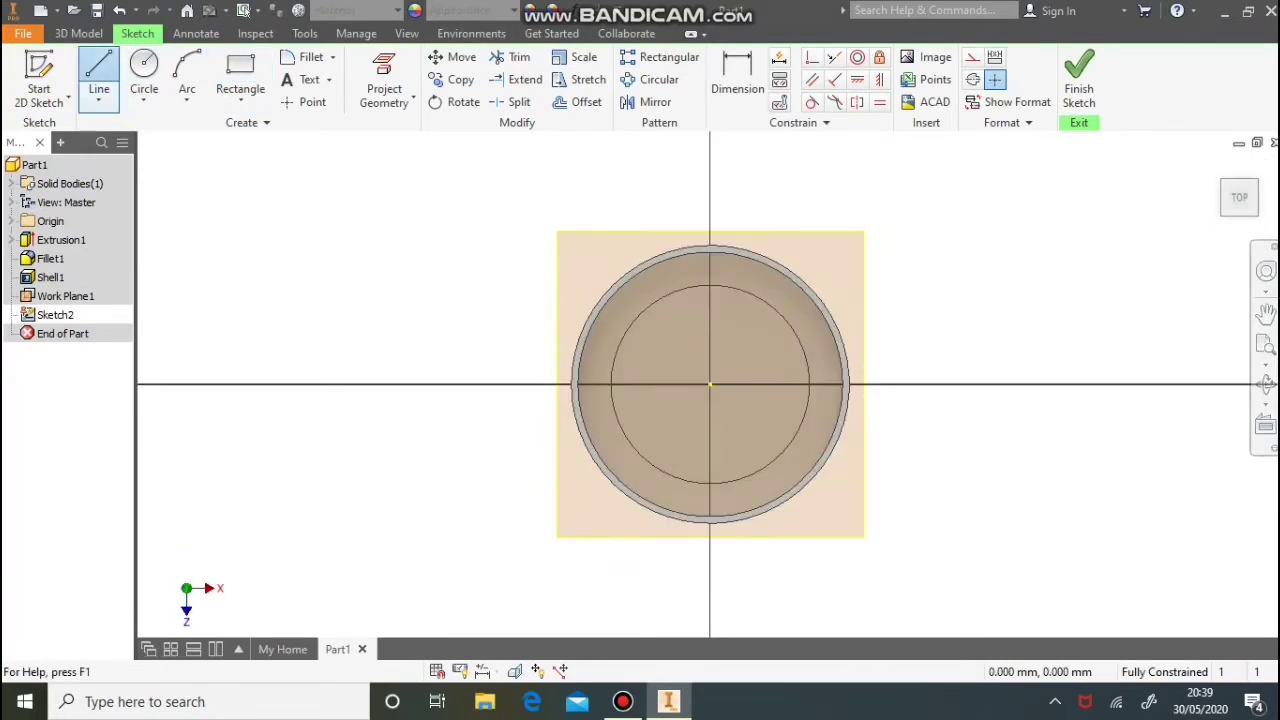
left_click(99, 75)
left_click(710, 384)
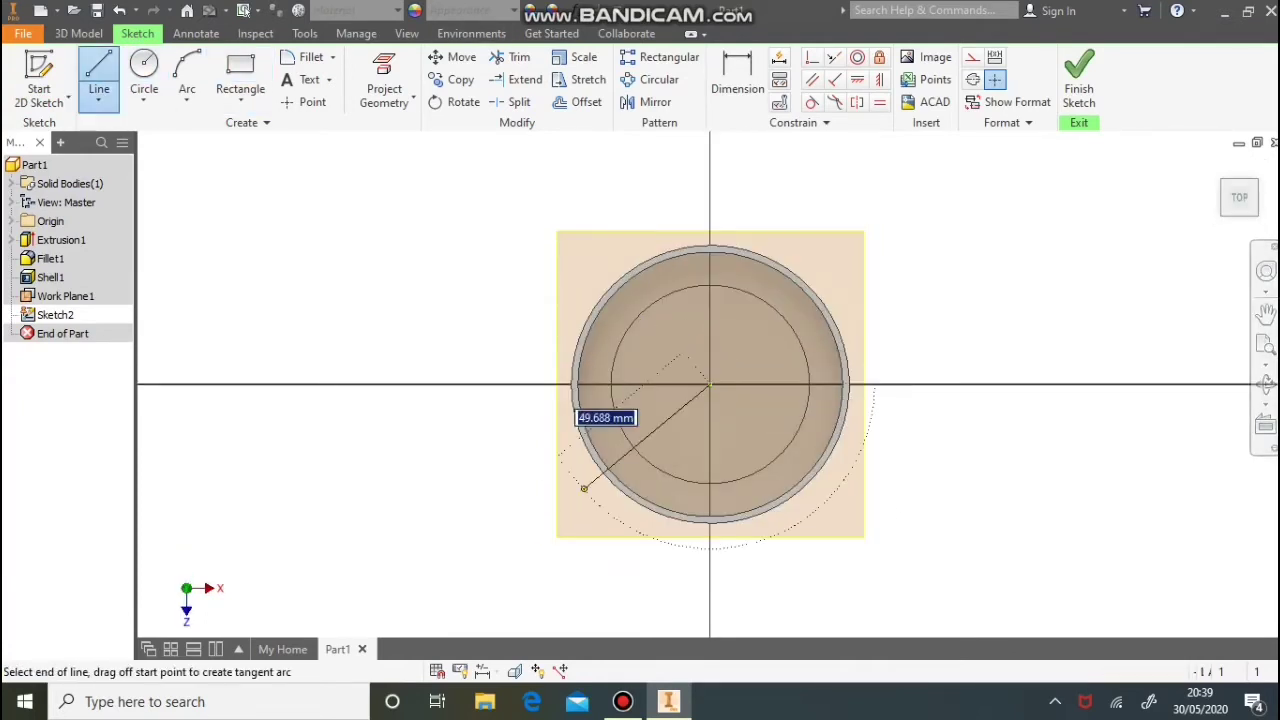
key("Tab")
type("13")
key("Return")
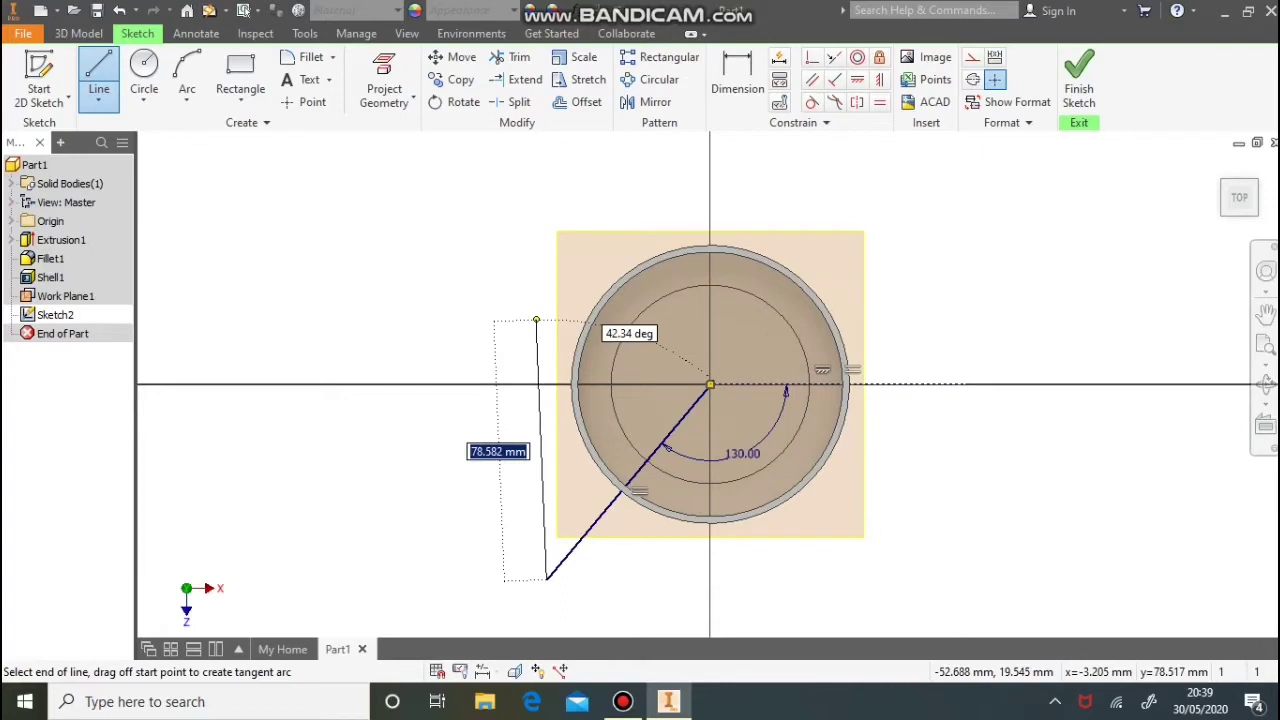
key("Escape")
Draw a second line from the origin to the upper left at 130 degrees and close the triangle to the first line's outer end
left_click(99, 68)
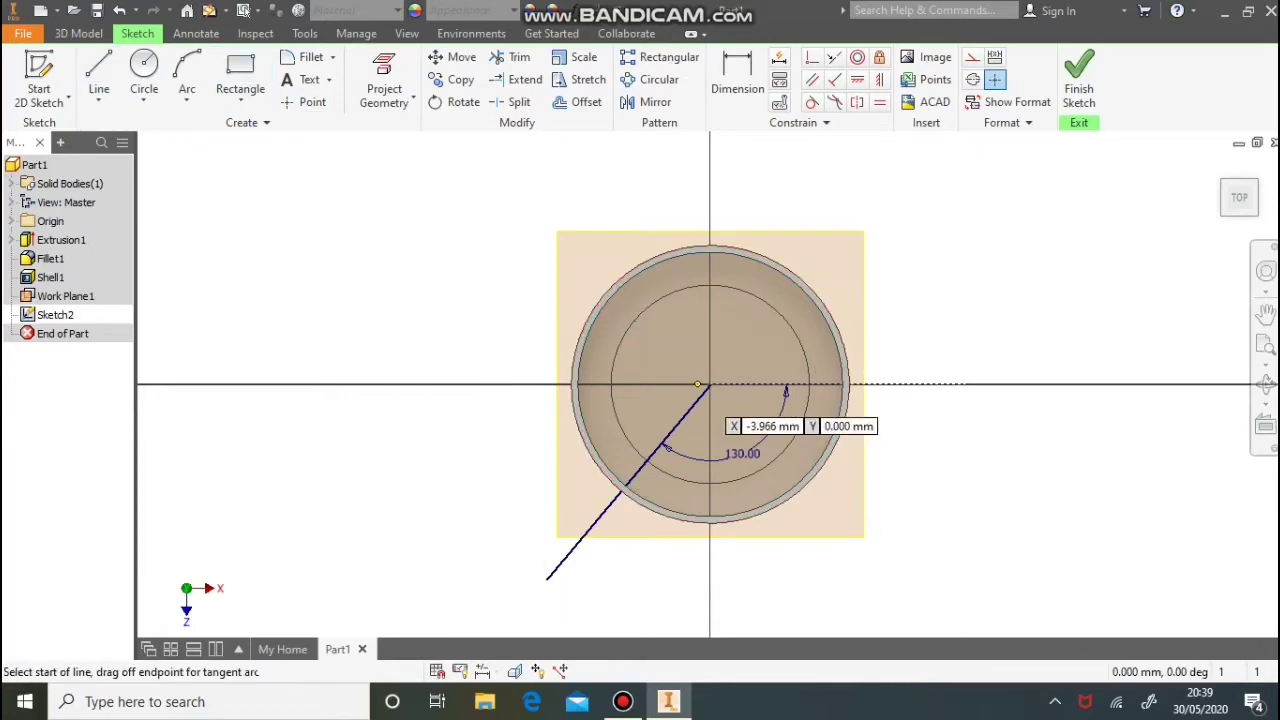
left_click(709, 384)
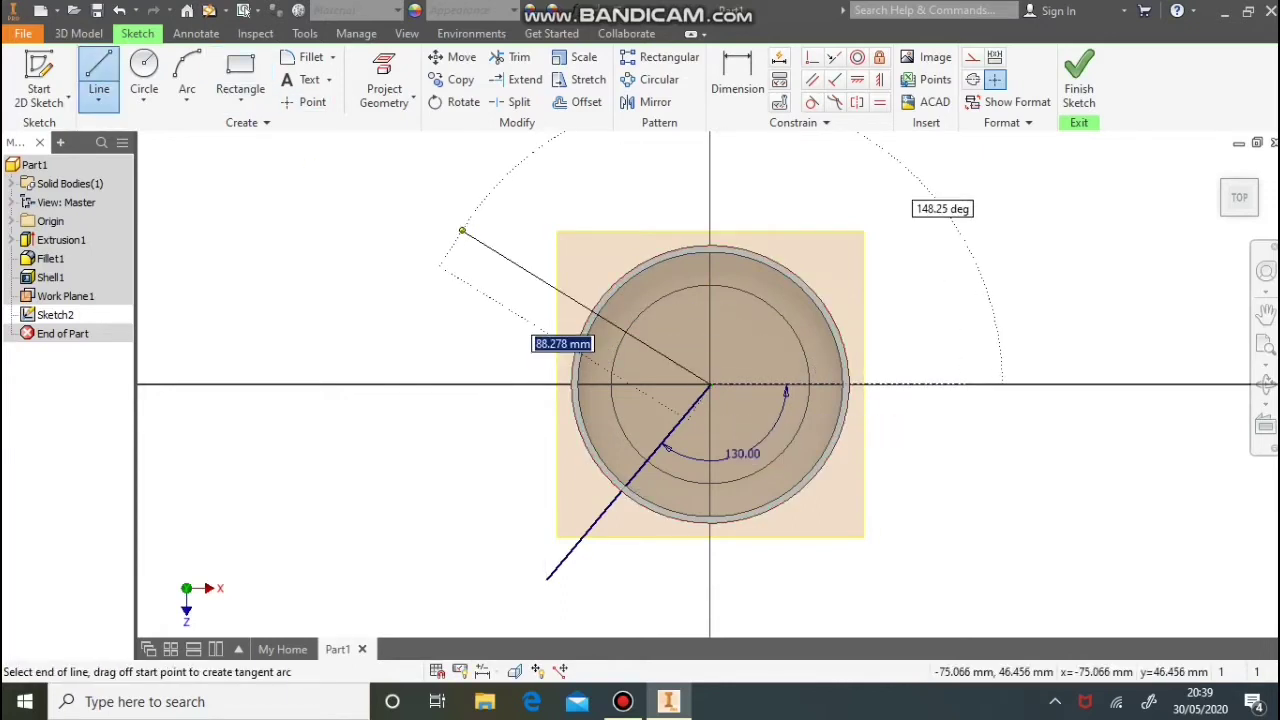
key("Tab")
type("1")
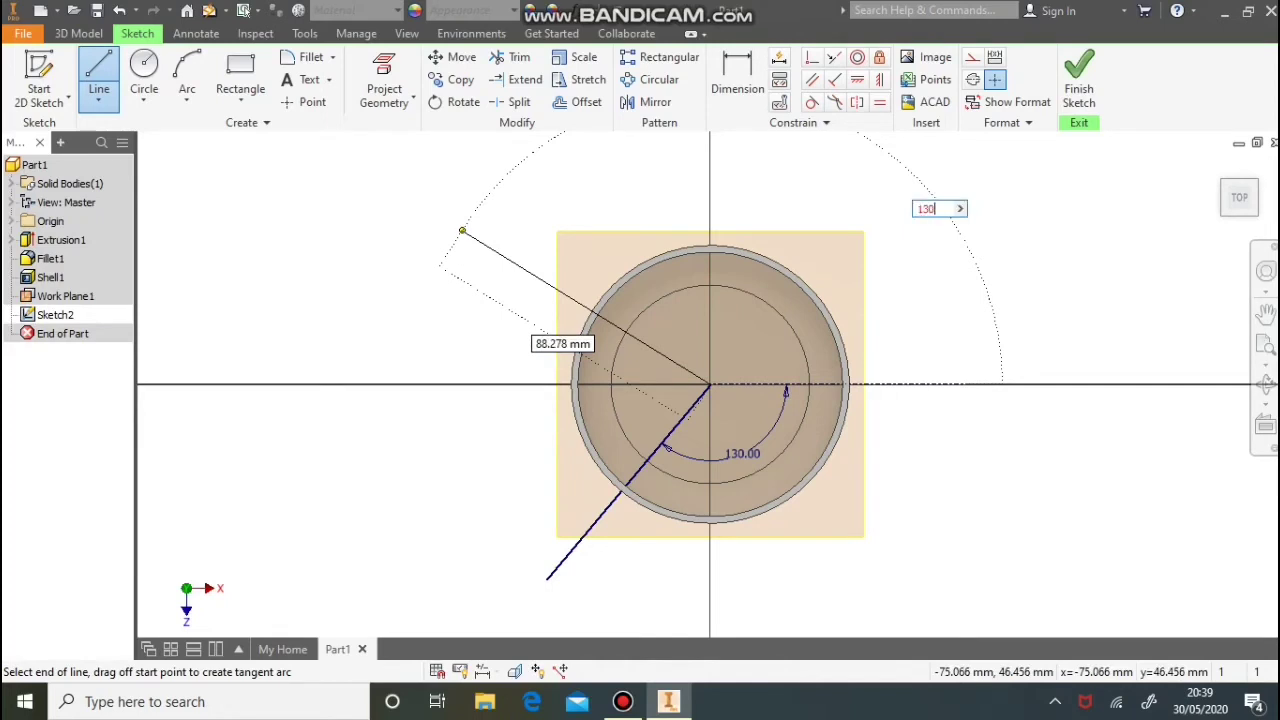
type("30")
key("Return")
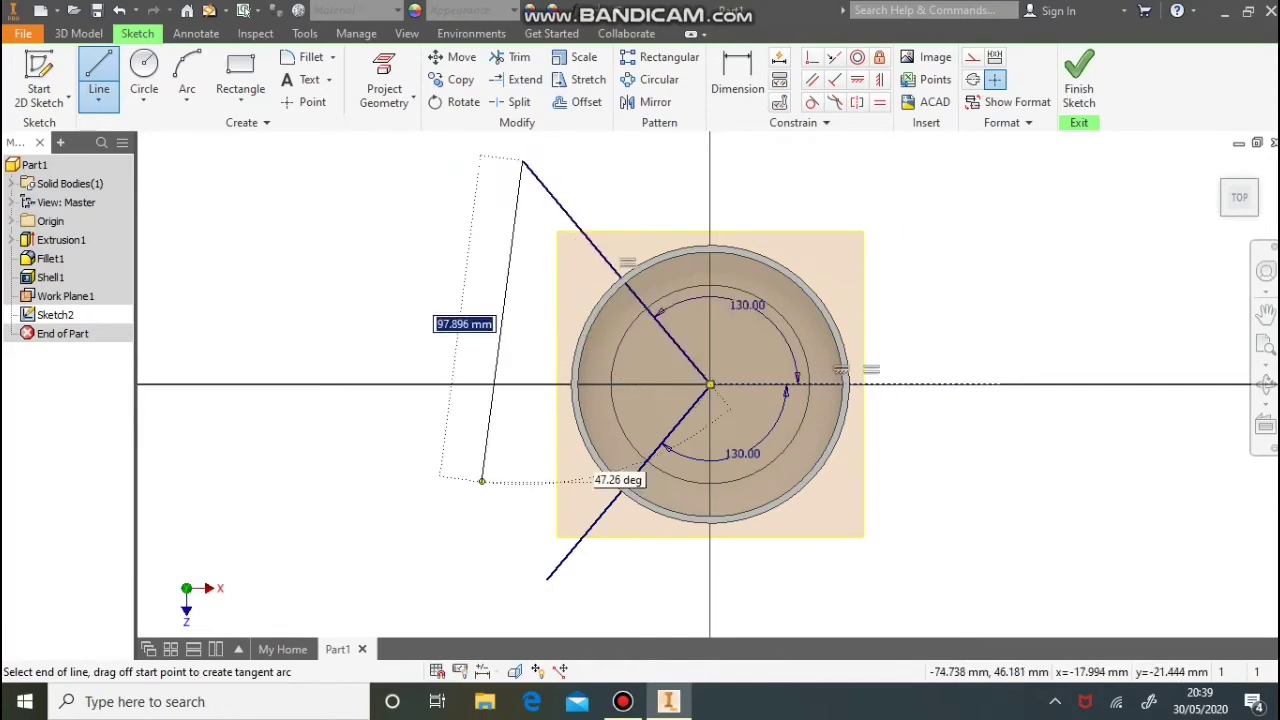
left_click(546, 578)
key("Escape")
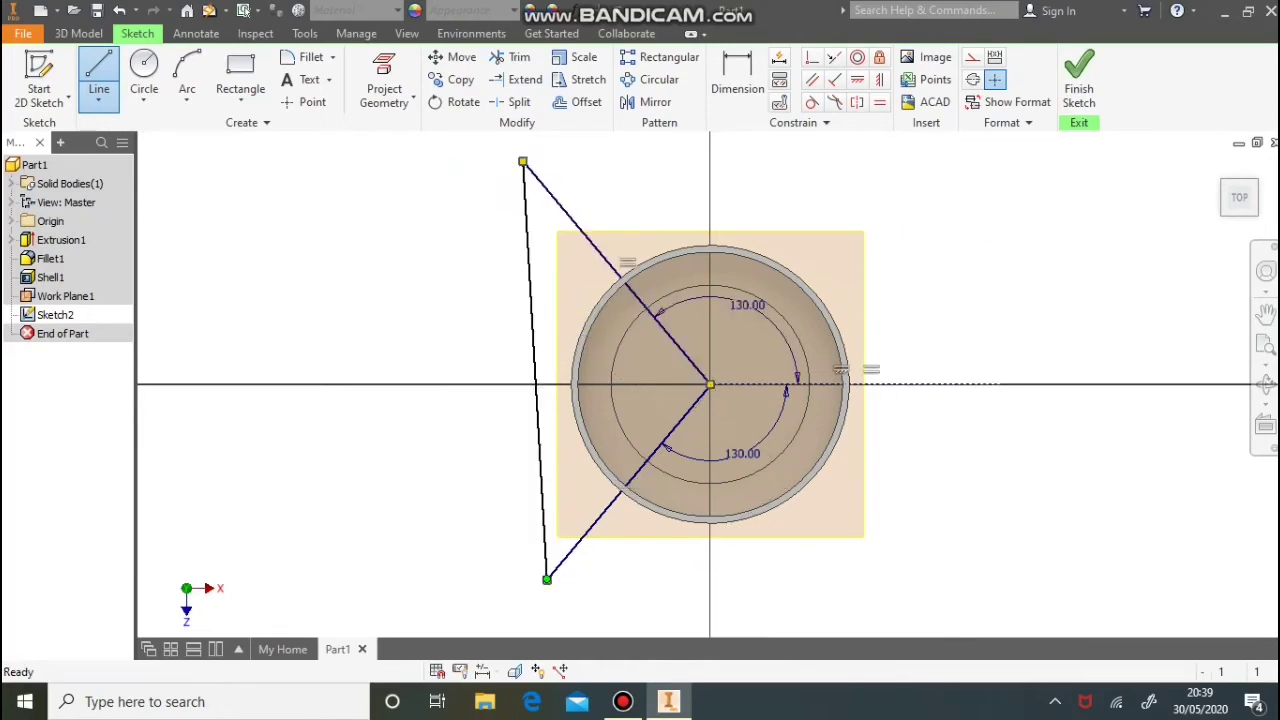
Draw a vertical line through the origin, extending beyond the cup's rim on both sides
left_click(98, 80)
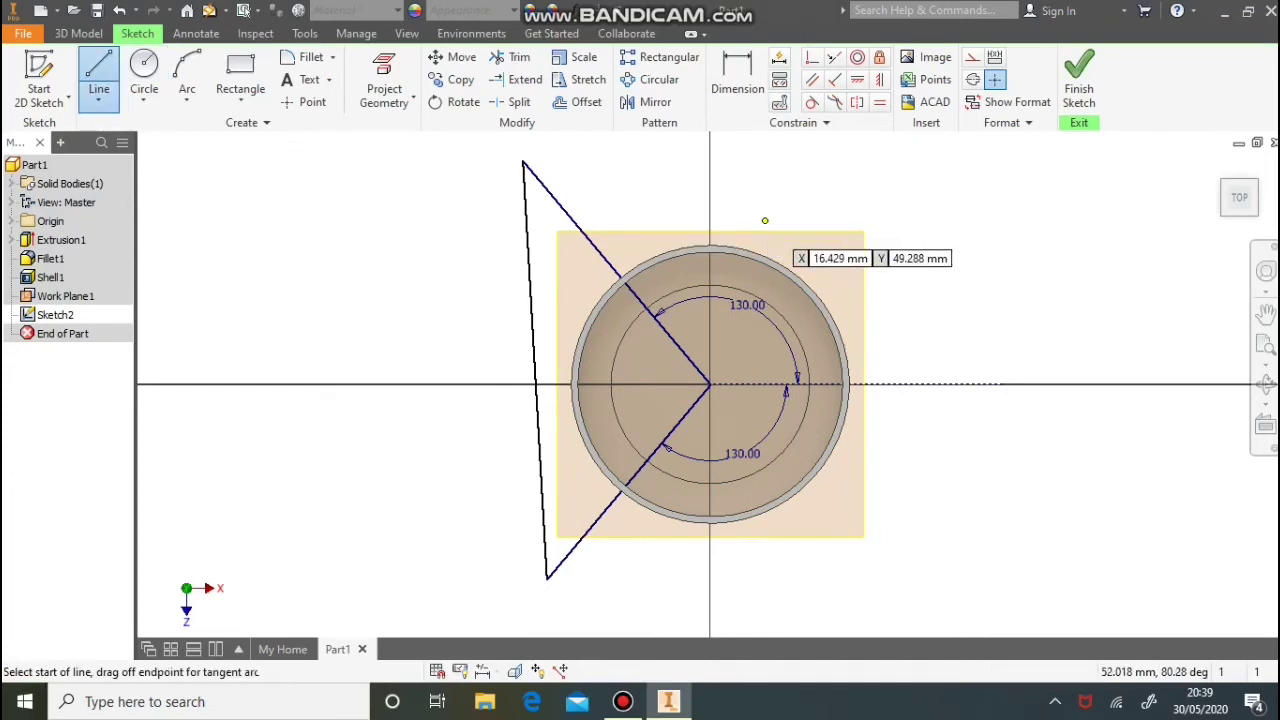
left_click(710, 180)
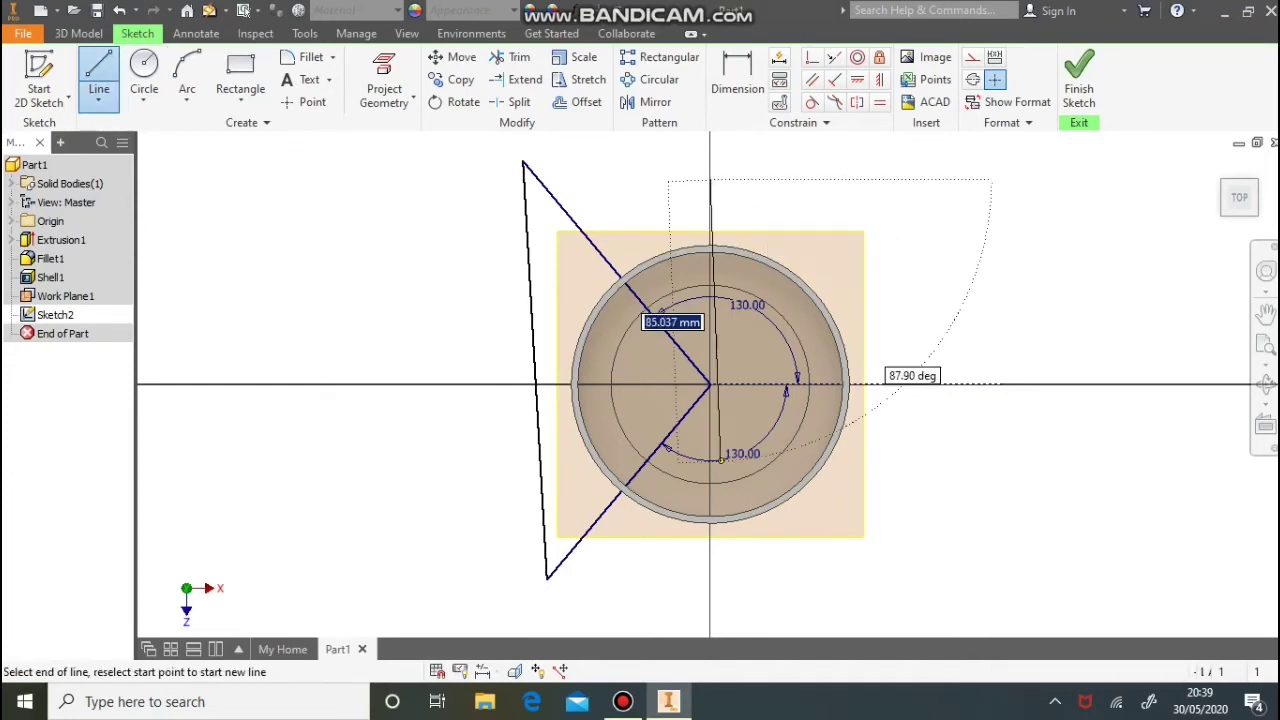
left_click(710, 570)
key("Escape")
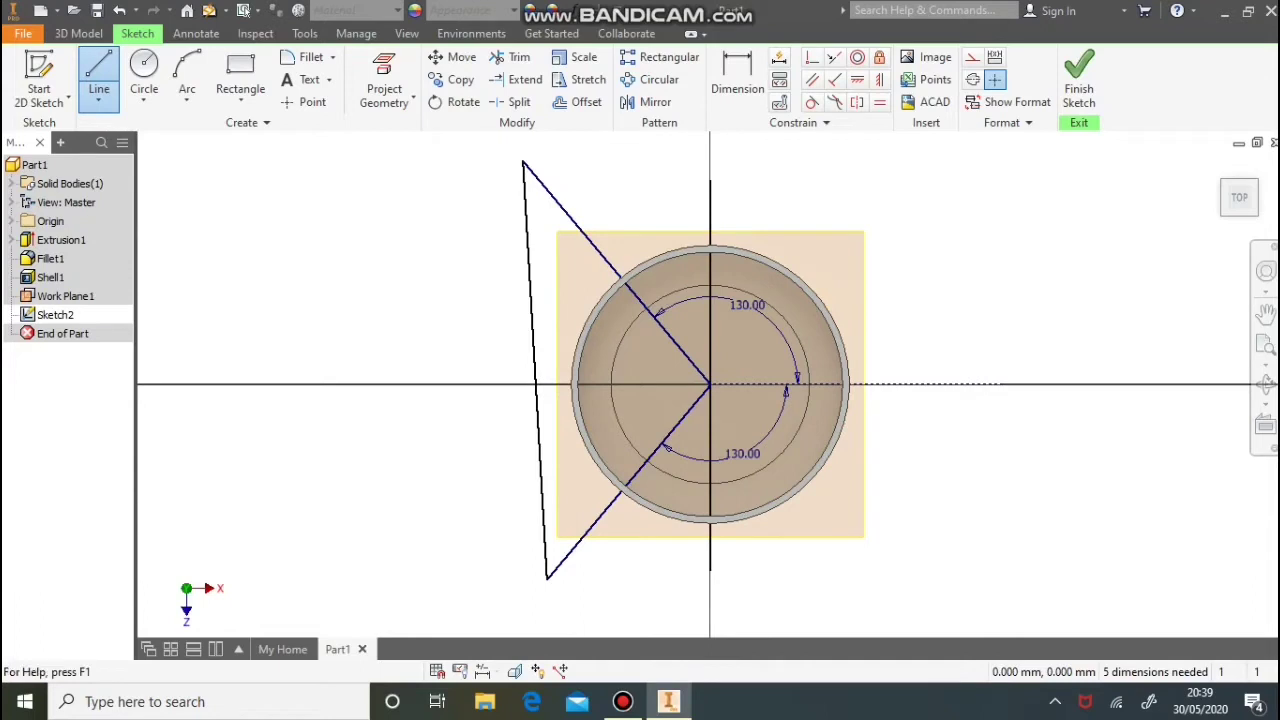
Mirror the triangle's three sides about the vertical line through the origin and finish the sketch
left_click(645, 102)
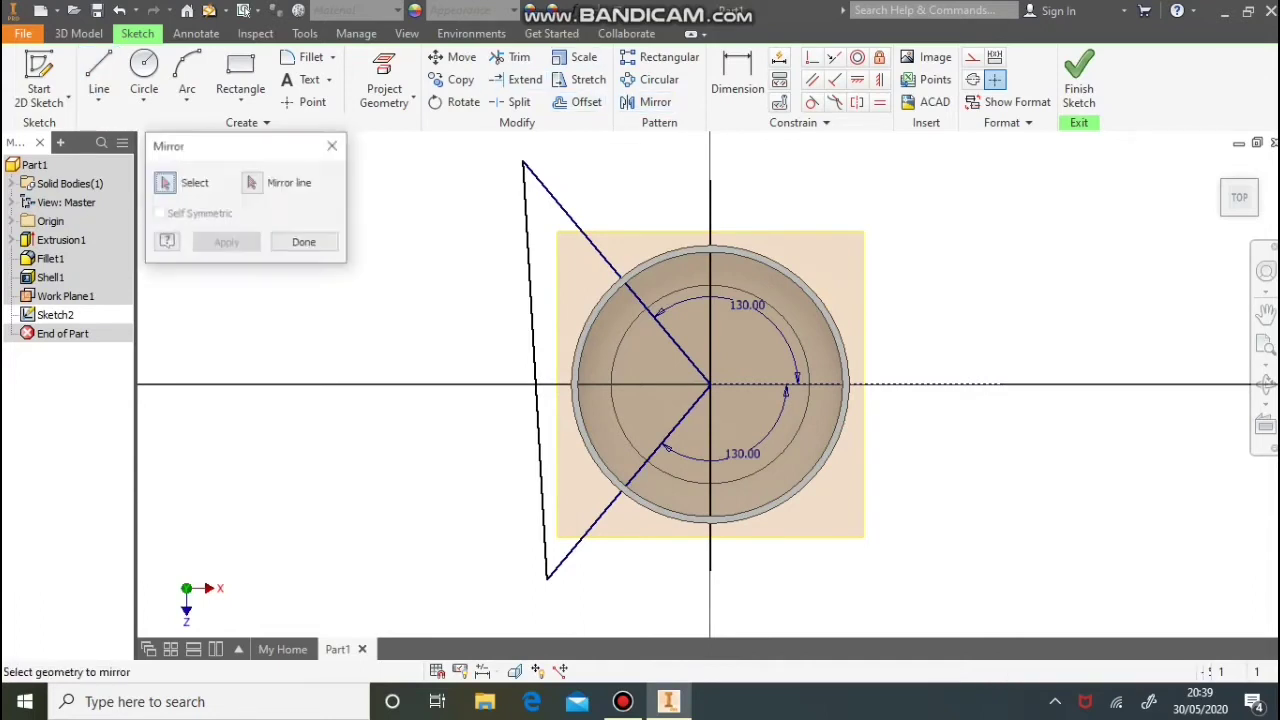
left_click(602, 255)
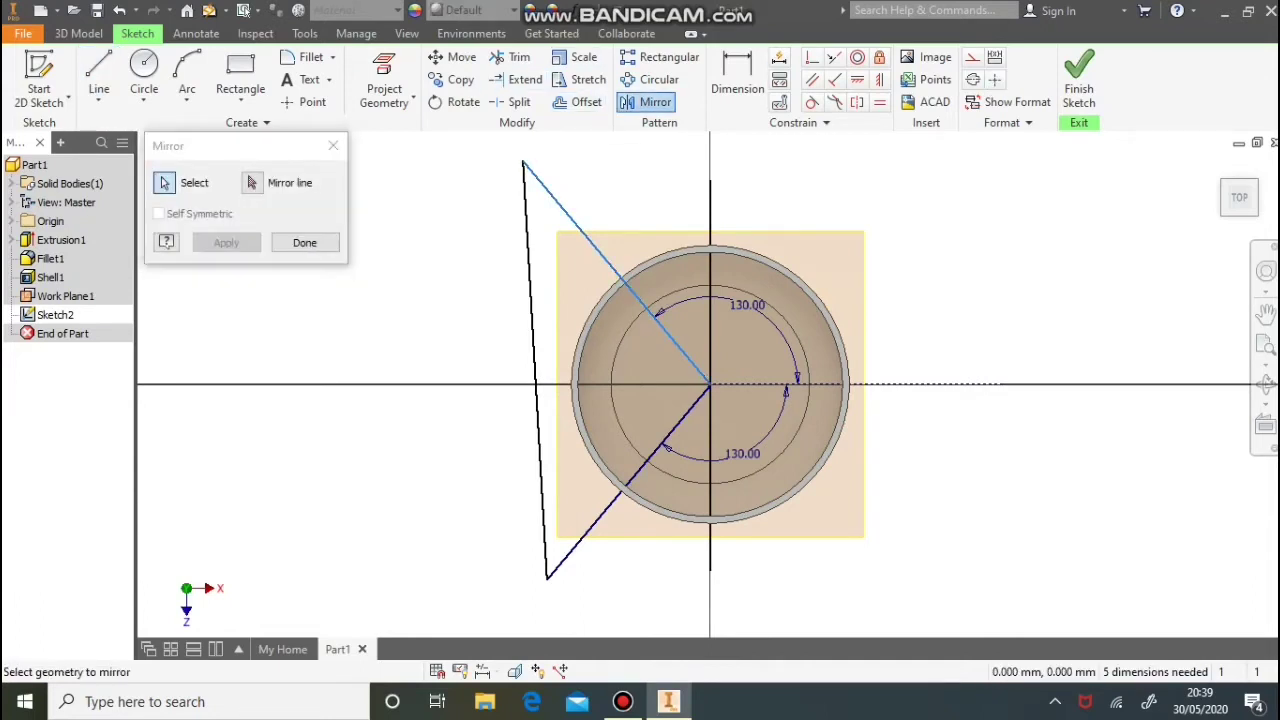
left_click(537, 410)
left_click(600, 516)
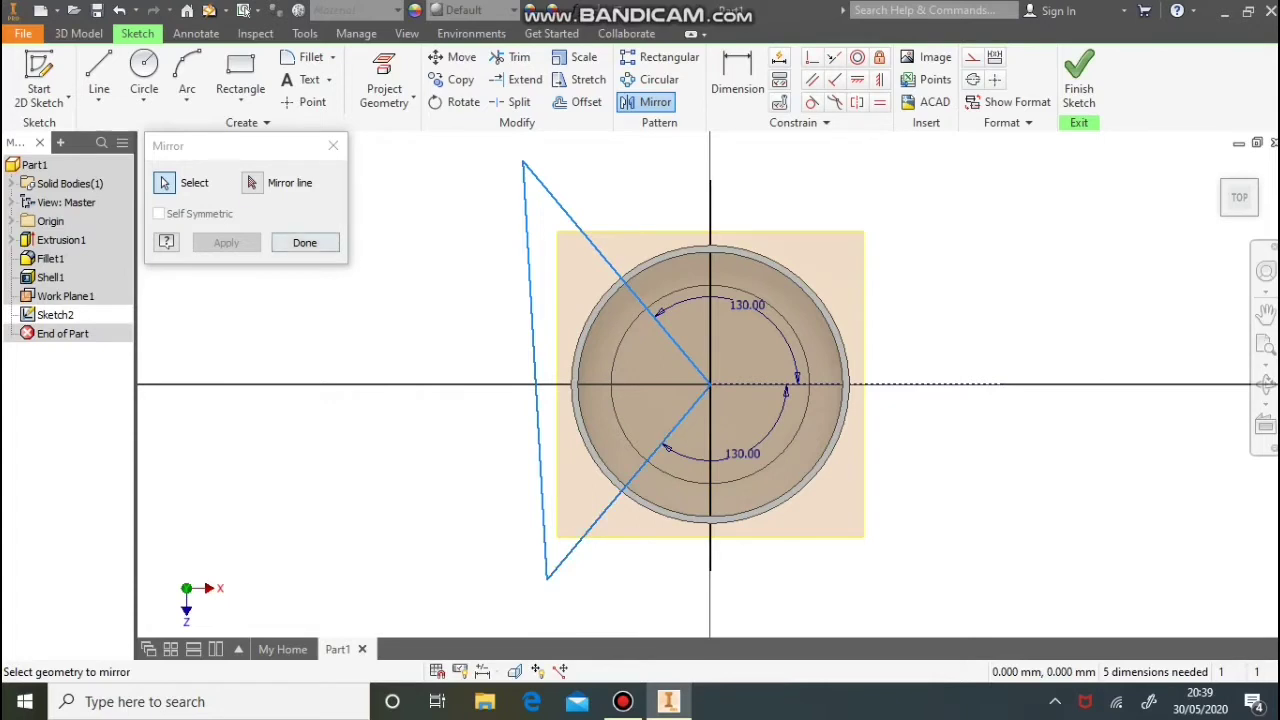
left_click(252, 182)
left_click(710, 212)
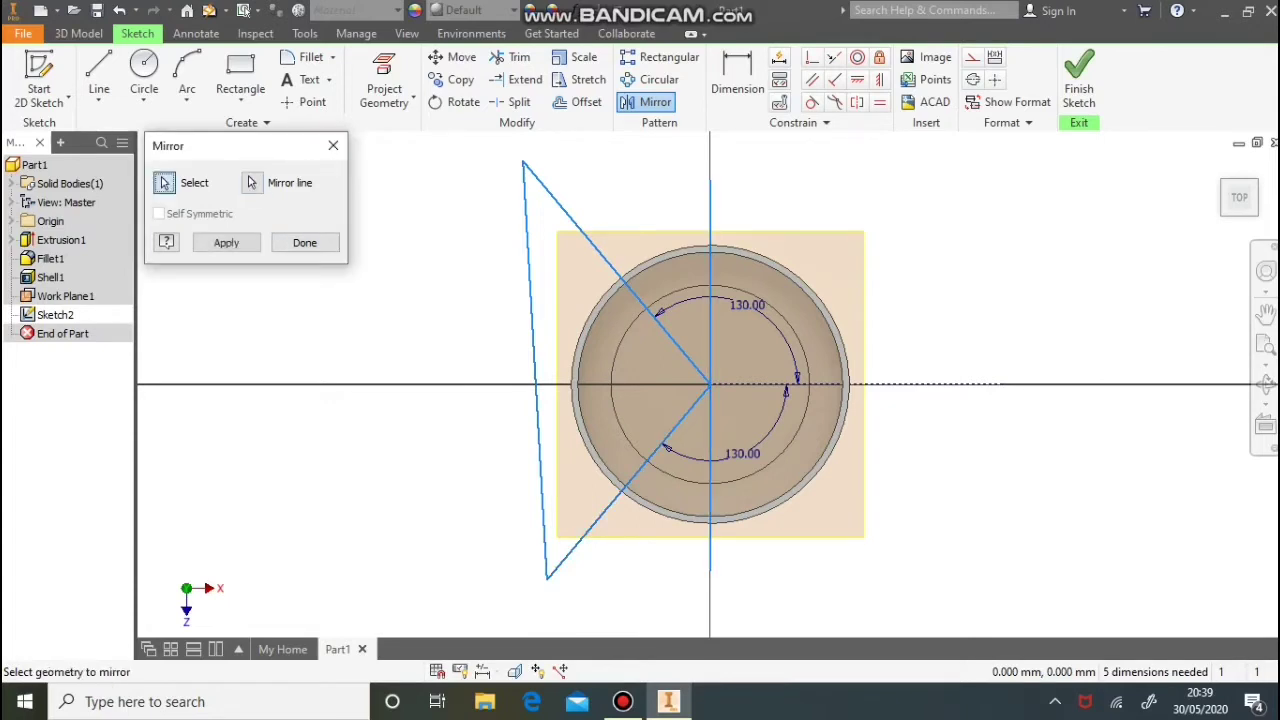
left_click(226, 242)
left_click(304, 242)
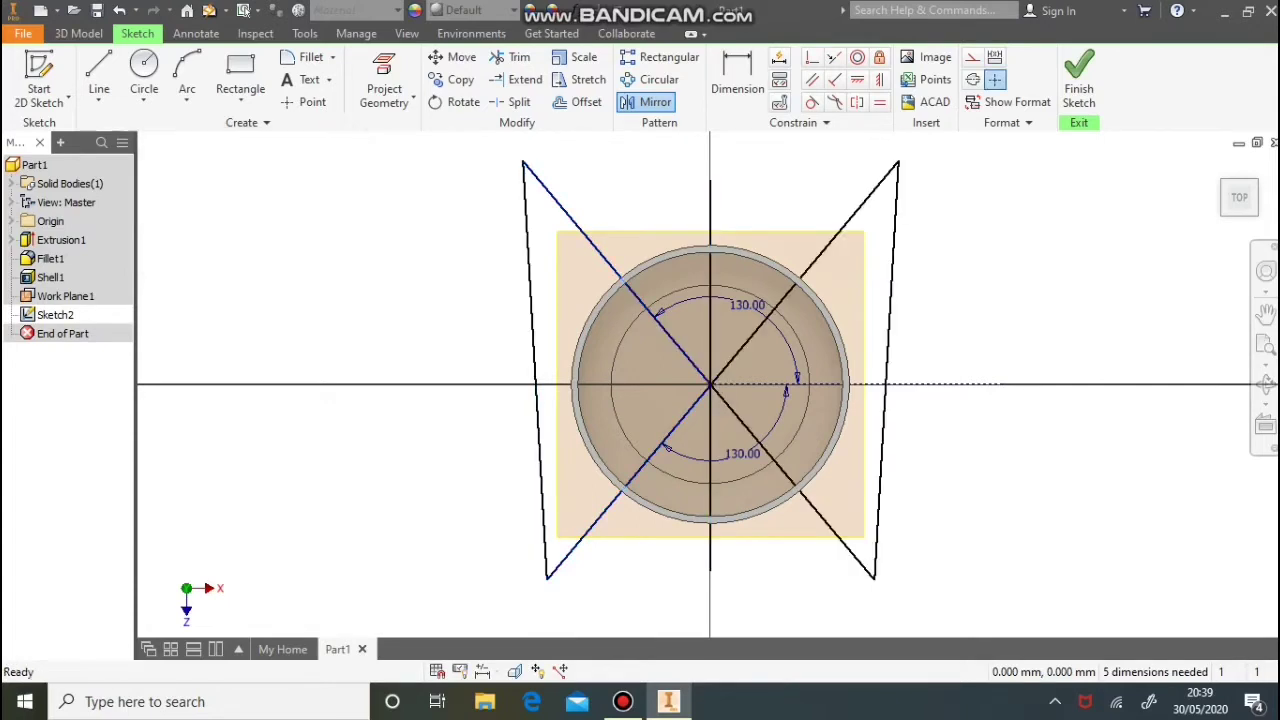
left_click(1079, 80)
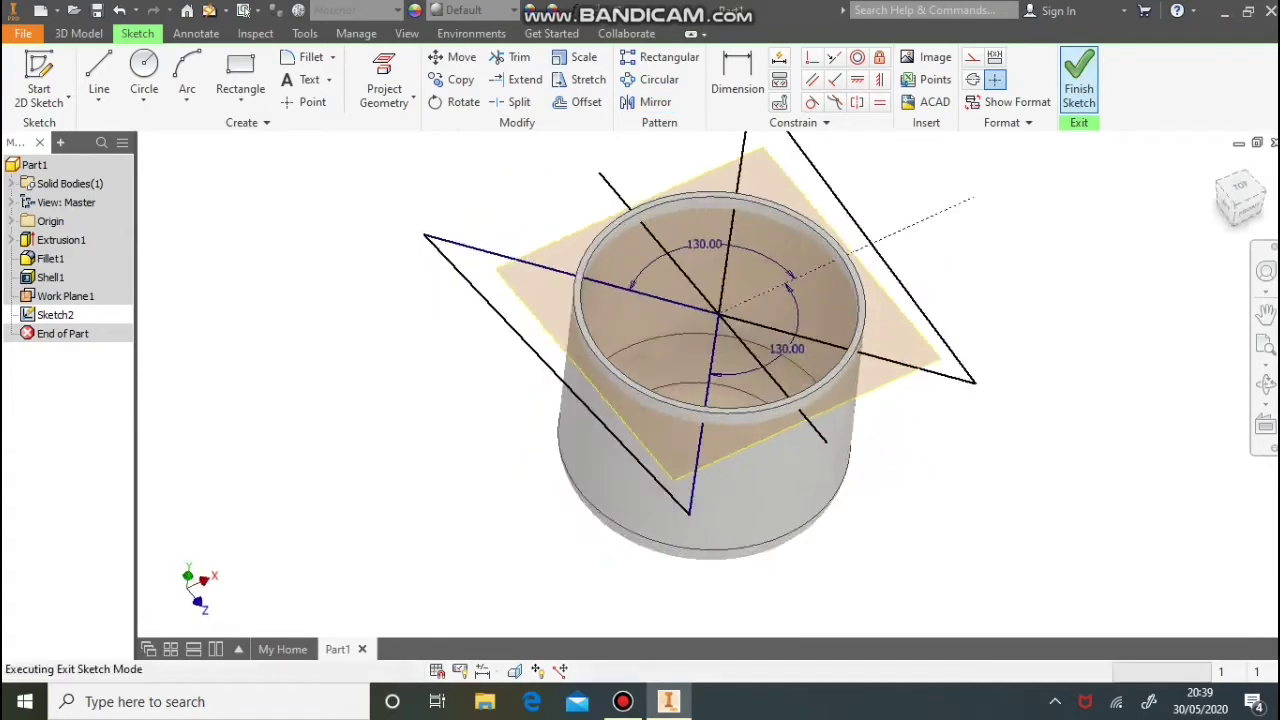
Extrude both triangular profiles 37 mm downward as a cut to open two side windows in the cup wall
left_click(100, 78)
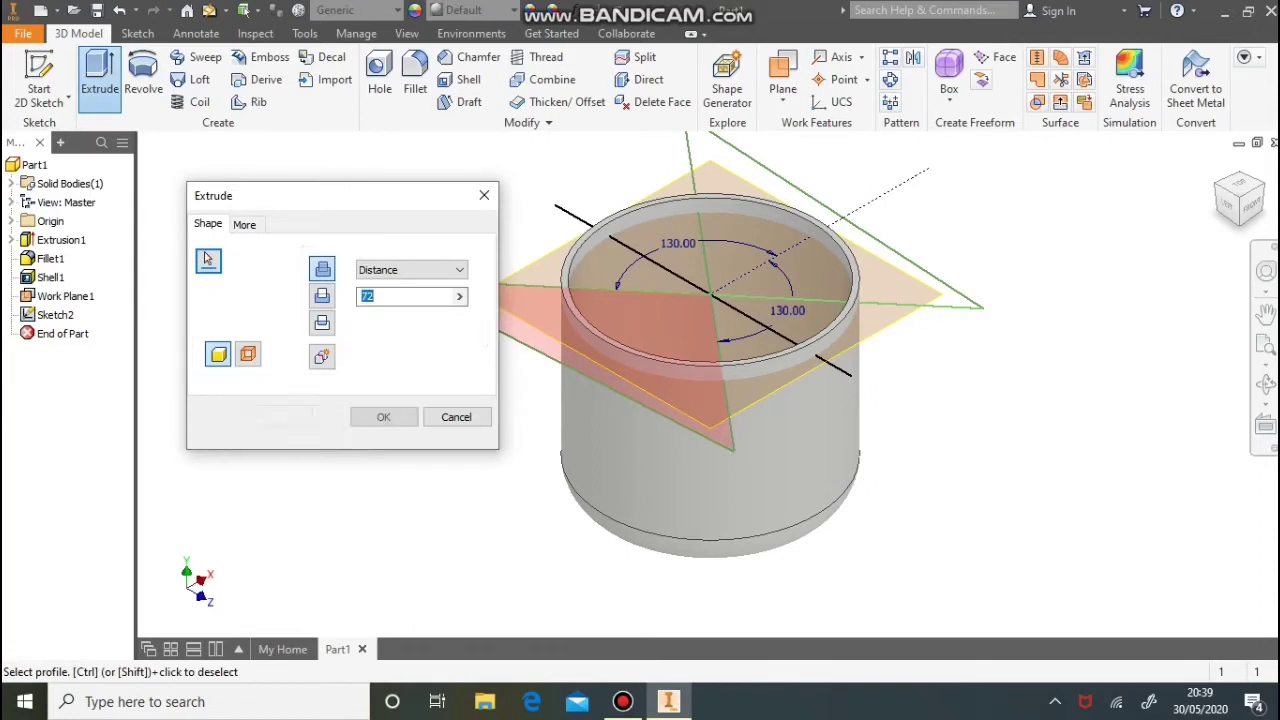
left_click(810, 255)
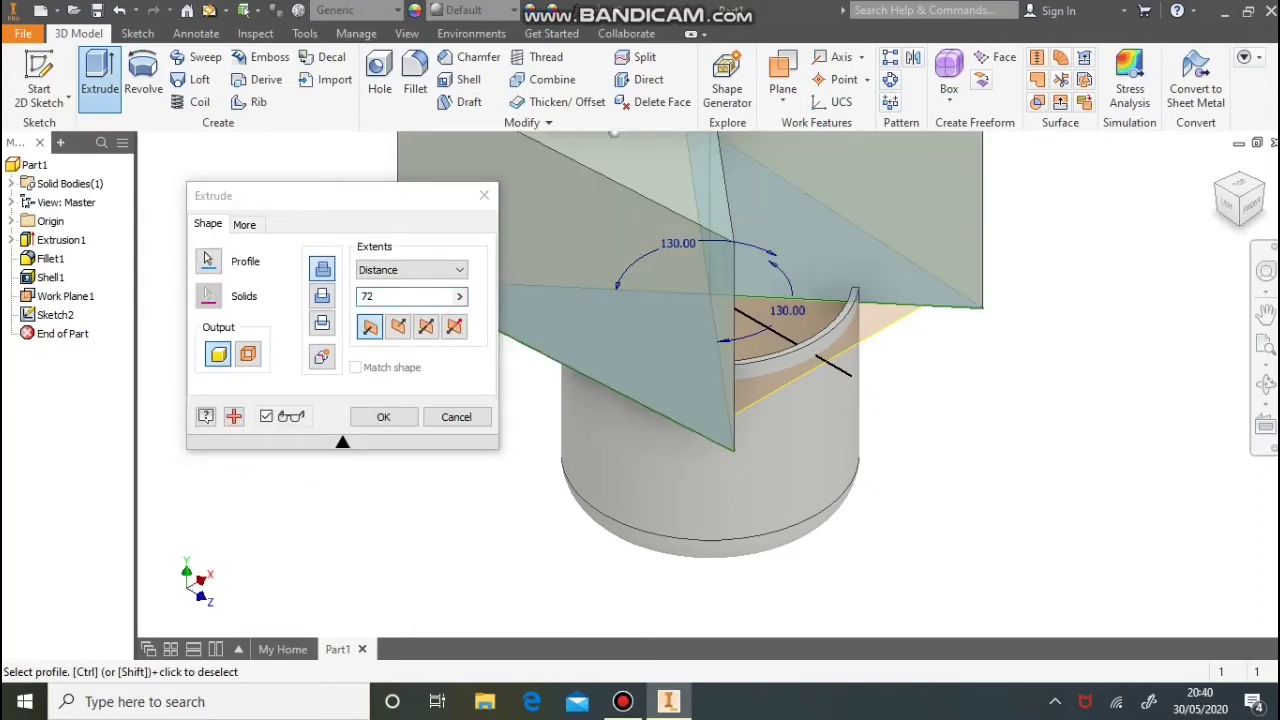
left_click(398, 327)
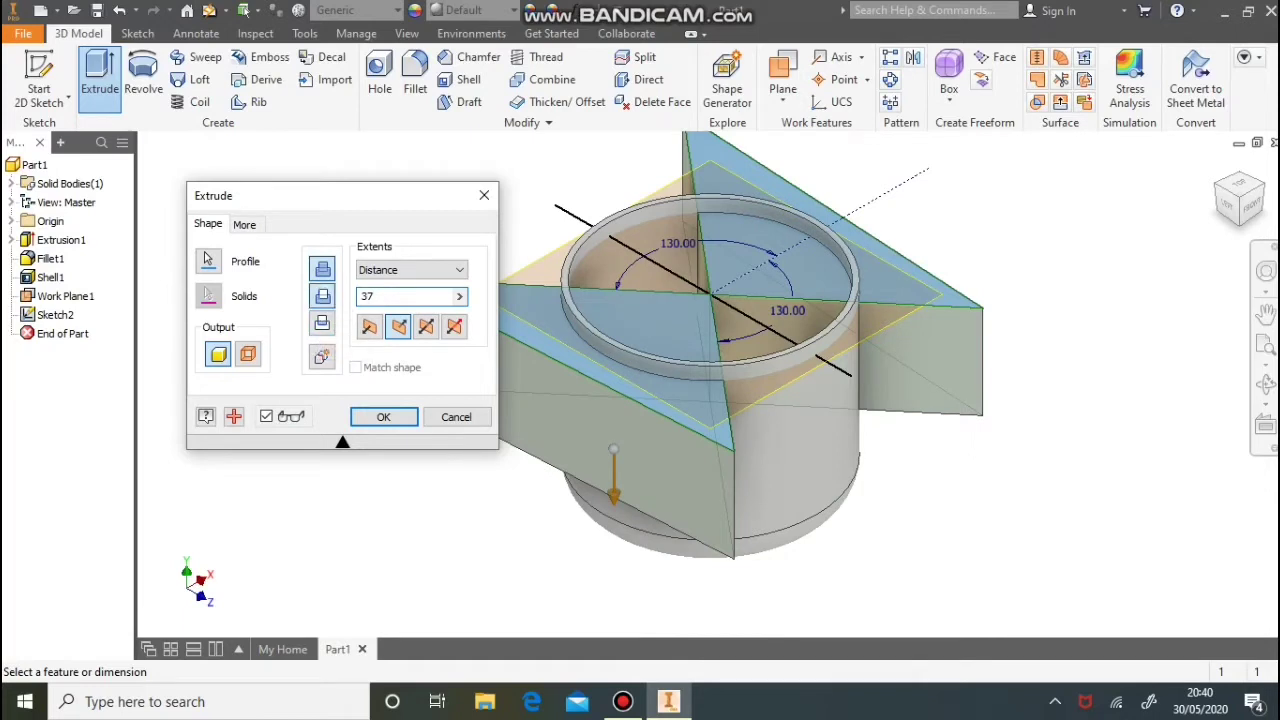
left_click(322, 296)
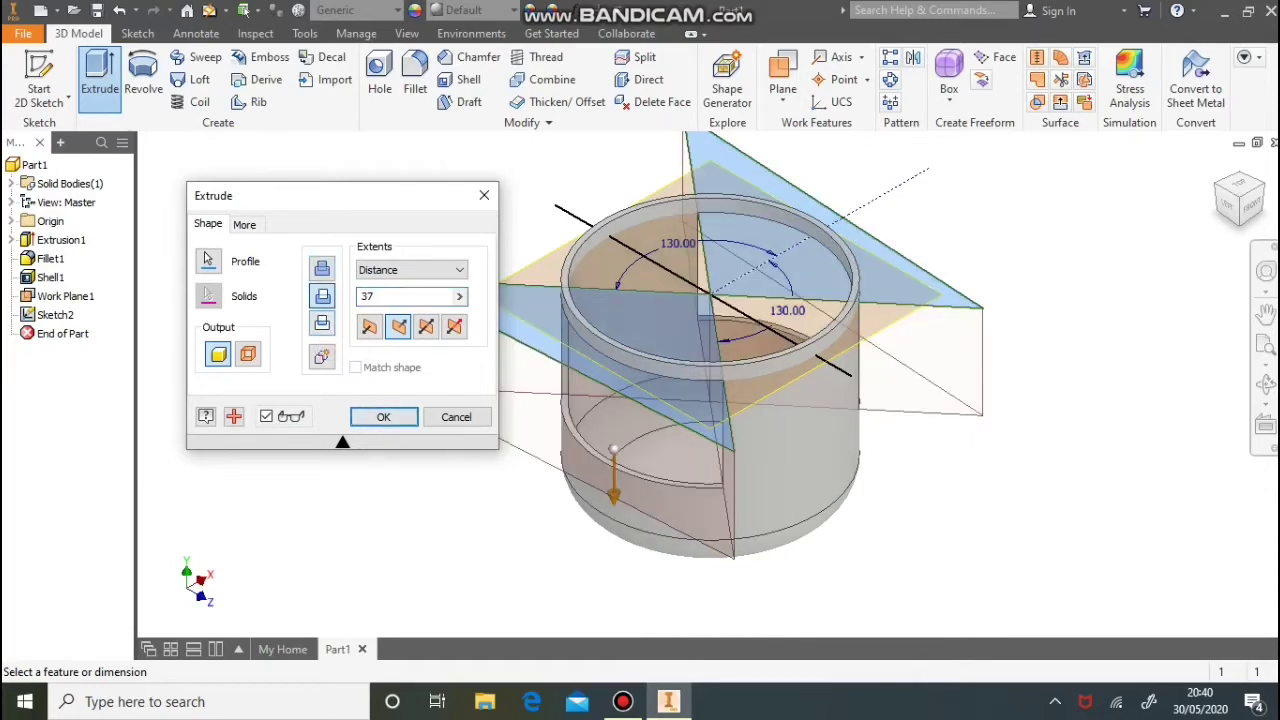
left_click(383, 416)
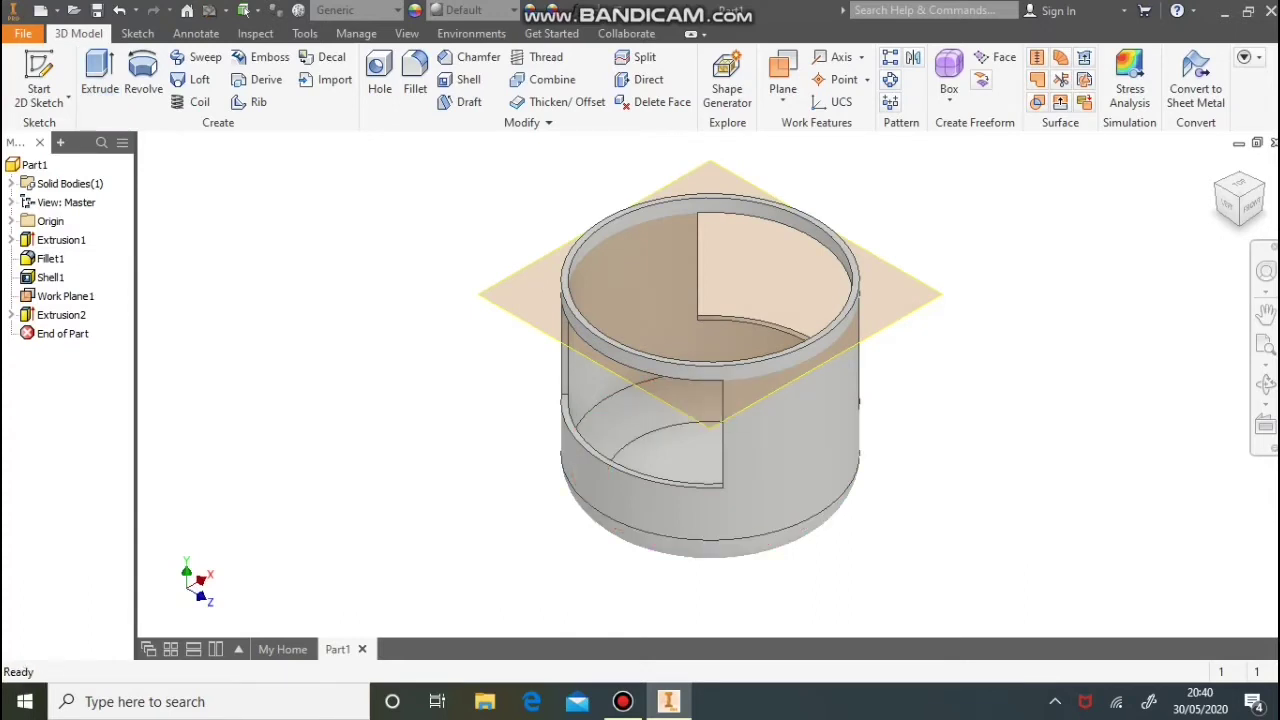
Hide the offset work plane used for the window sketch
left_click(65, 296)
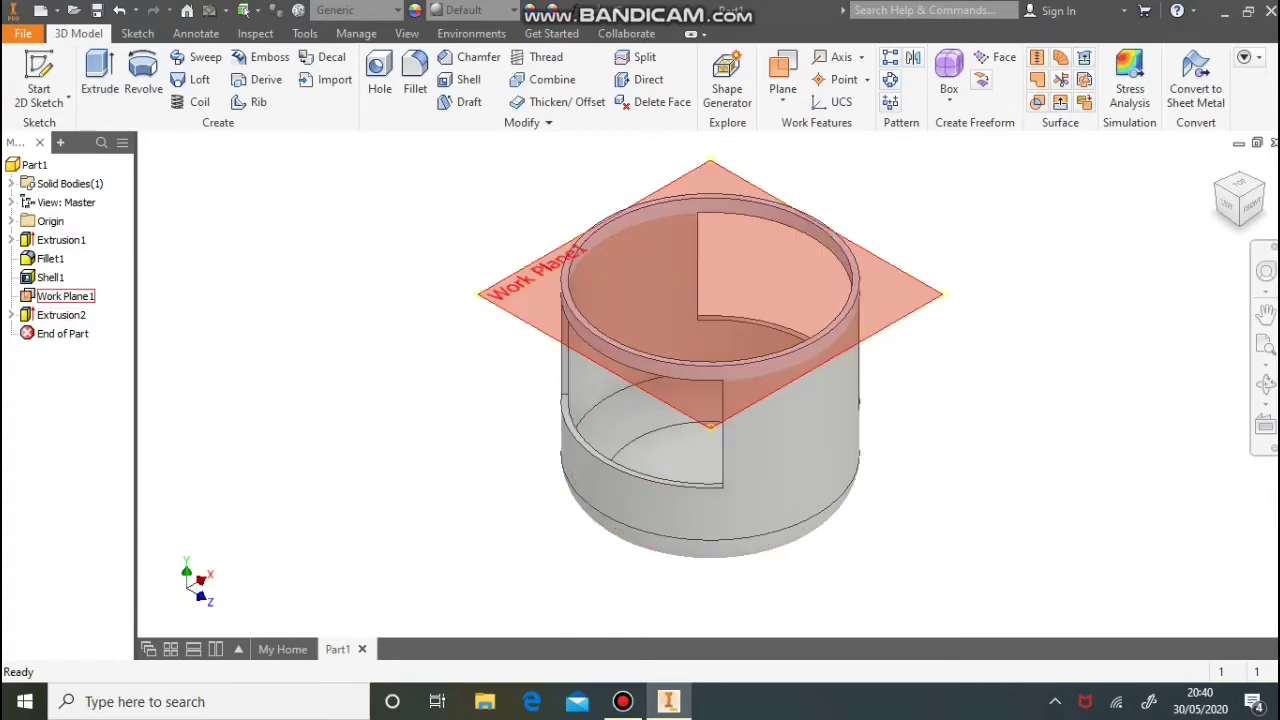
right_click(46, 296)
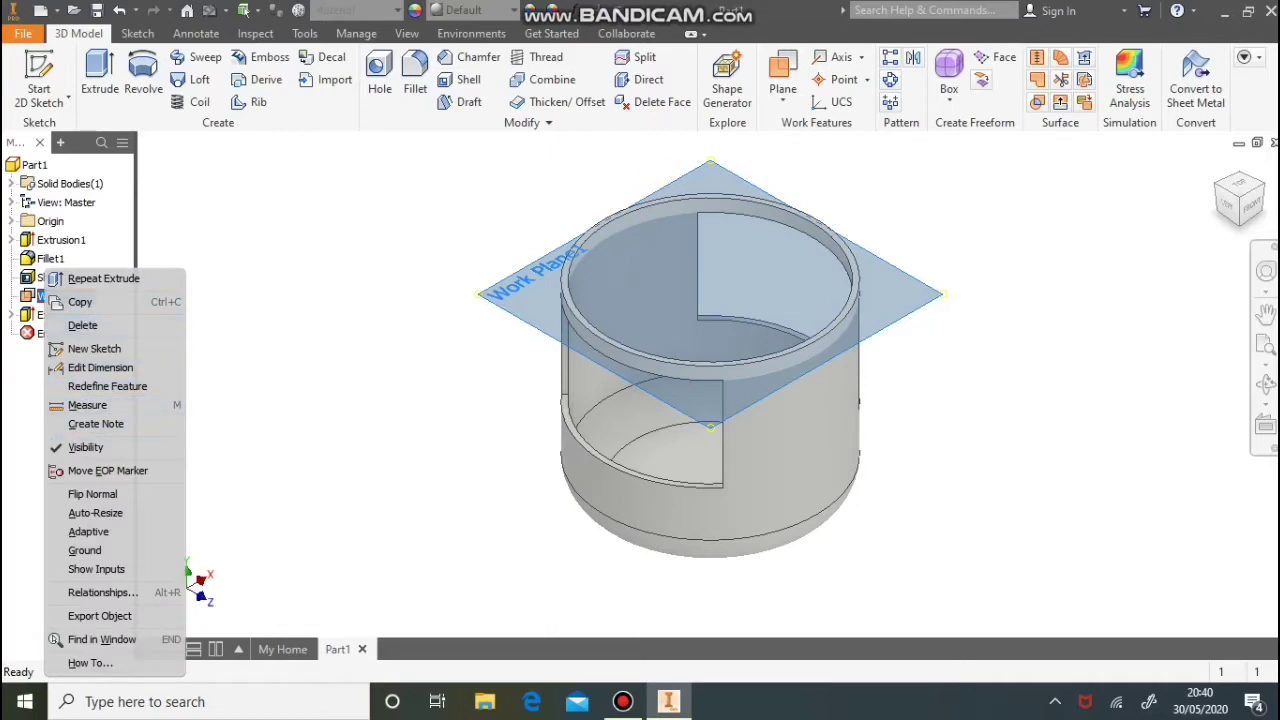
left_click(85, 447)
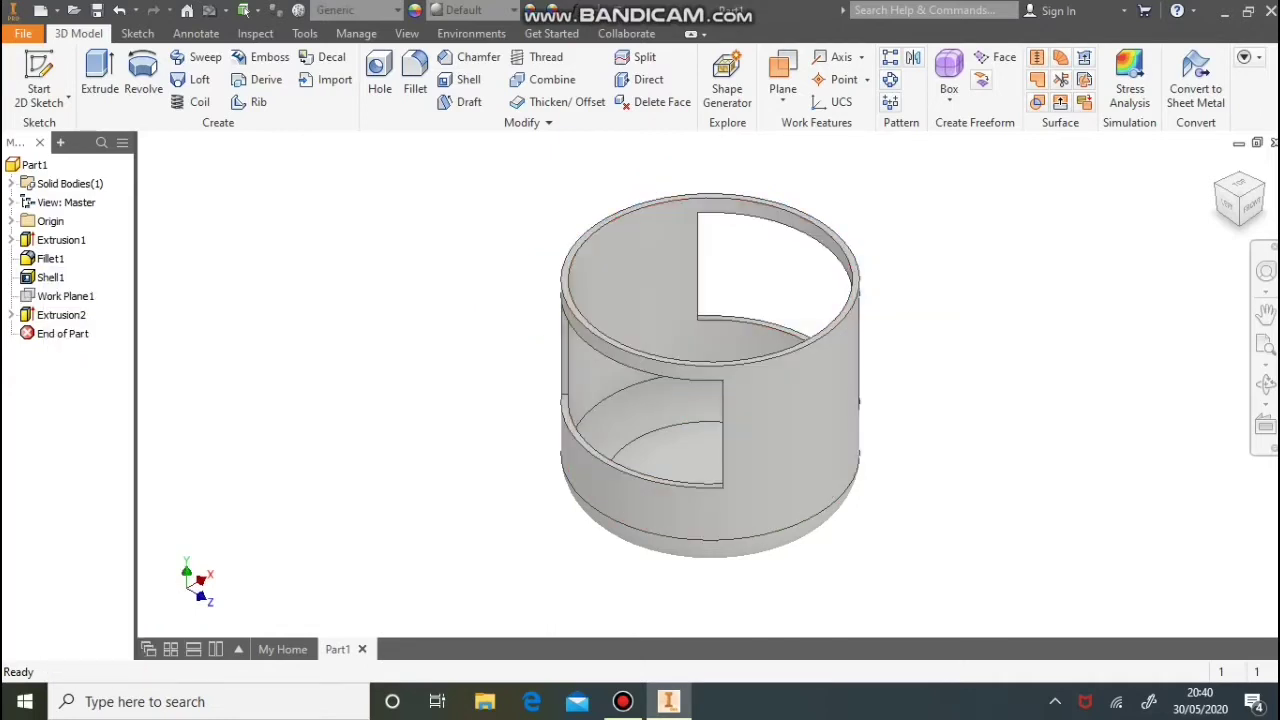
Start a sketch on the cup's rim face and draw a line from the origin to the lower left at 120 degrees, ending outside the cup
left_click(39, 80)
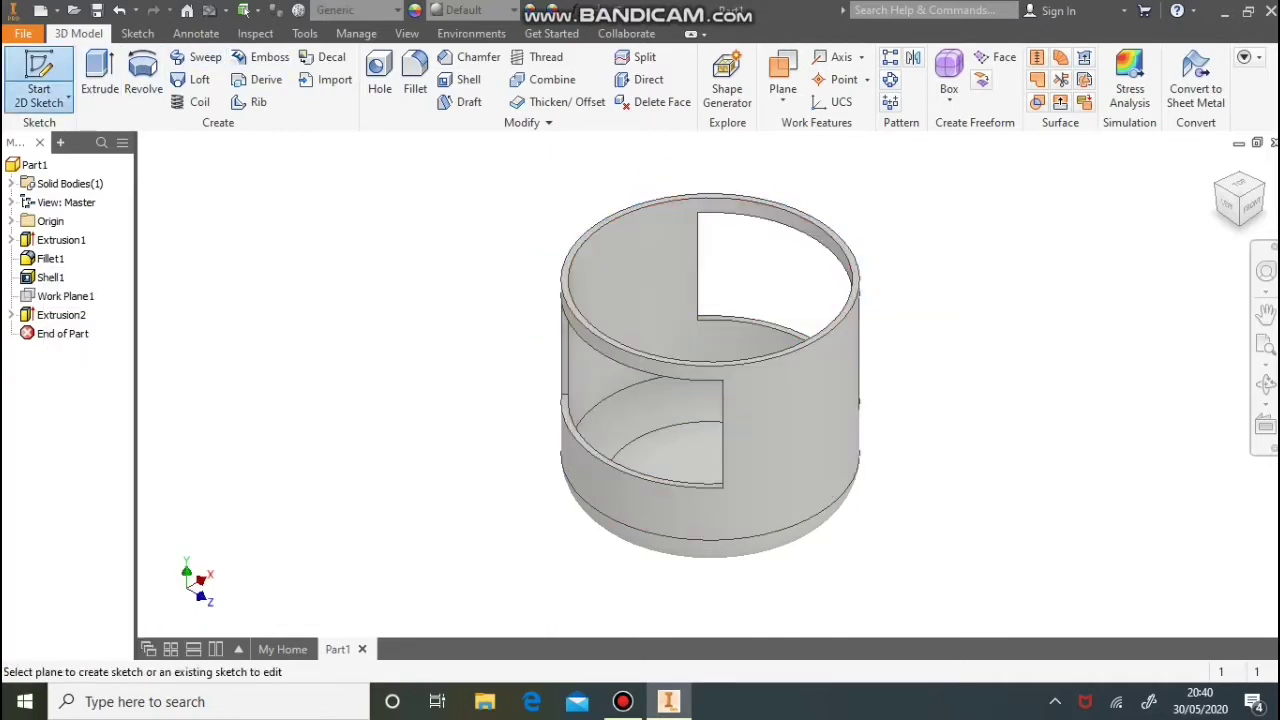
left_click(600, 335)
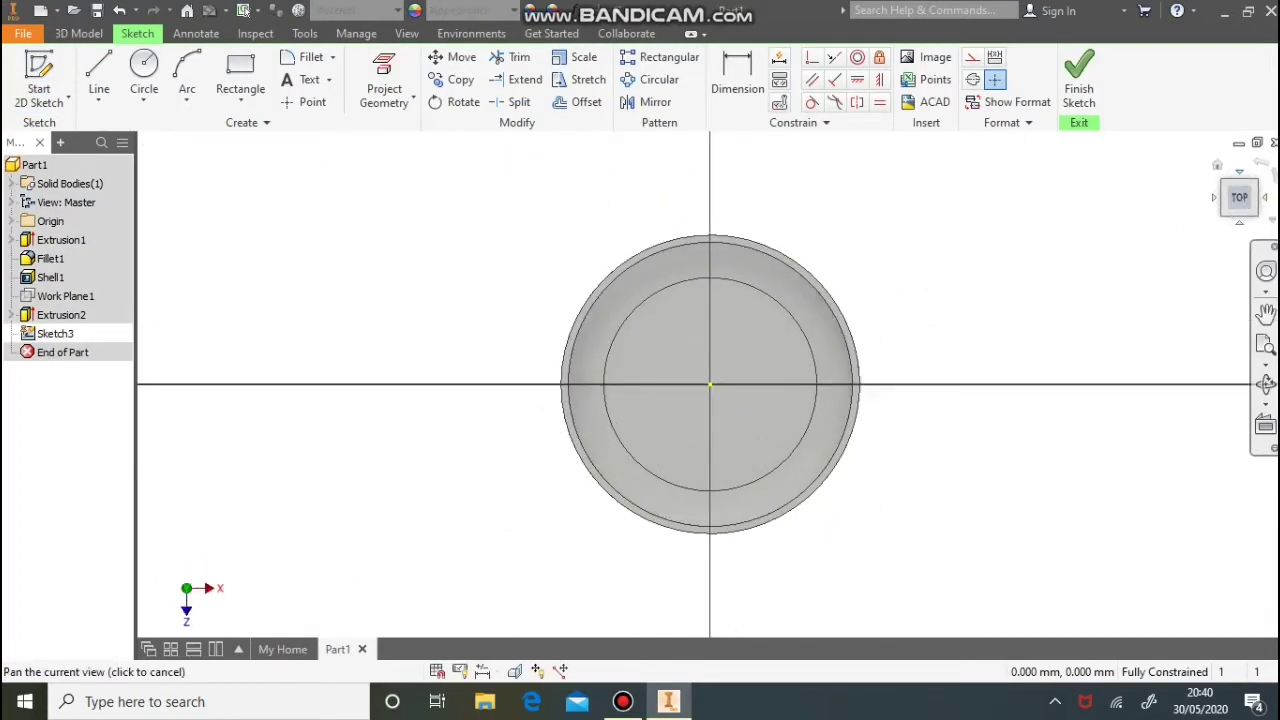
left_click(99, 75)
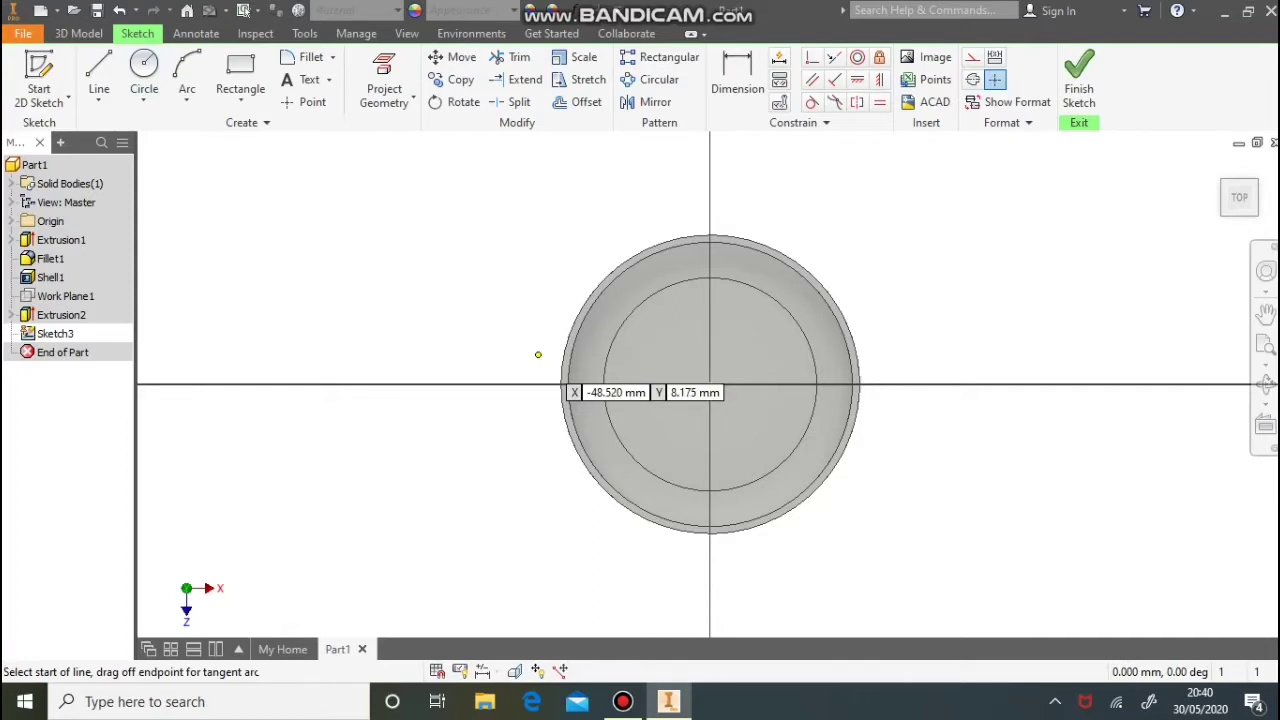
left_click(710, 384)
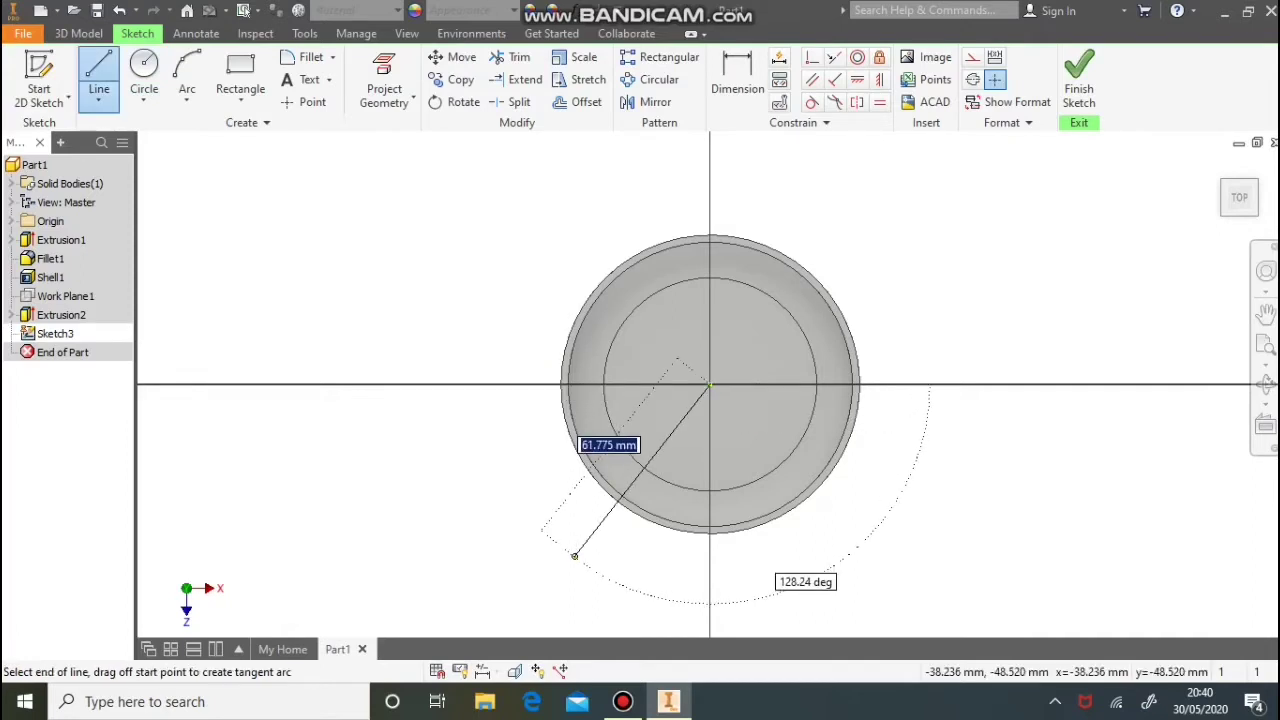
key("Tab")
type("12")
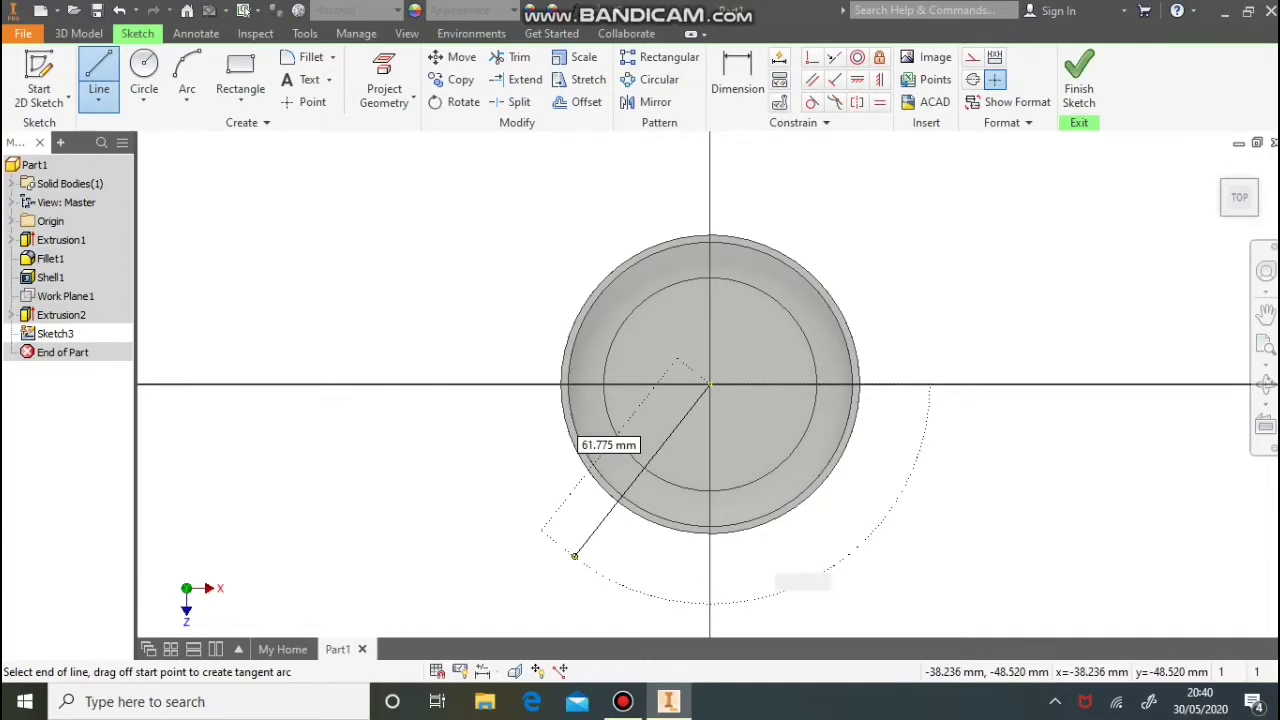
key("Return")
key("Escape")
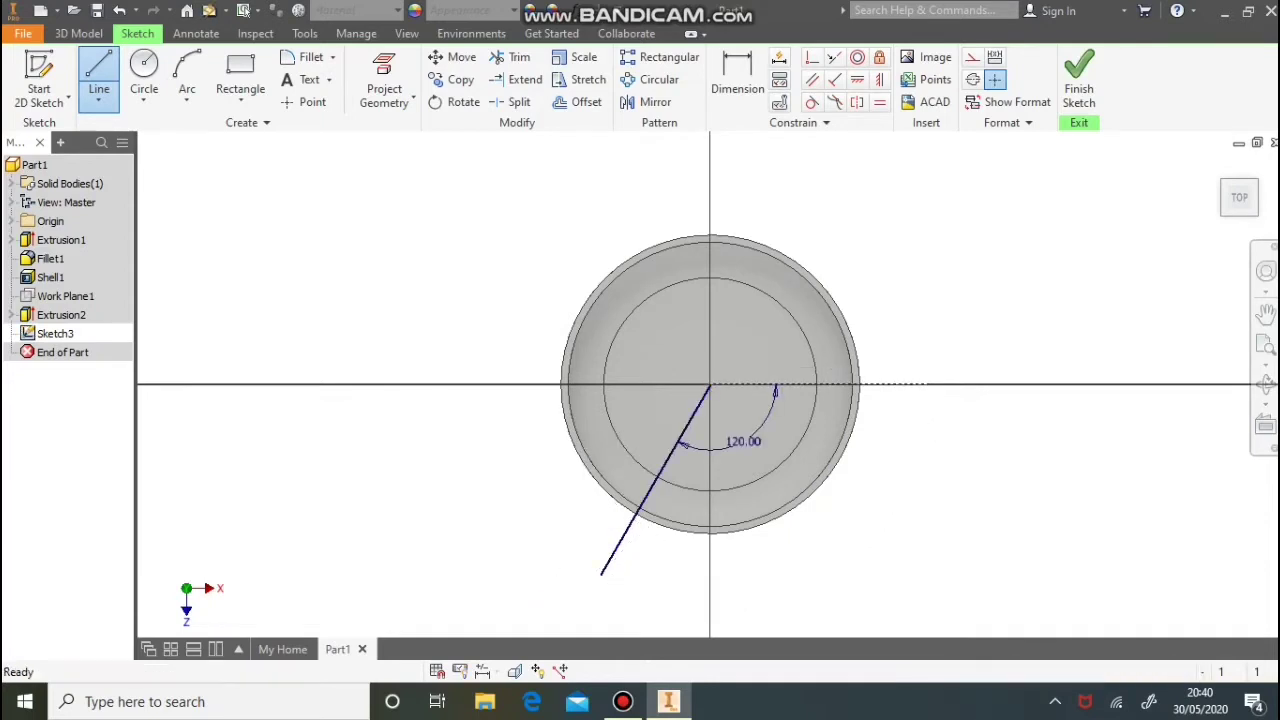
key("Escape")
Draw a second line from the origin to the lower right at 60 degrees and close the triangle to the first line's outer end
middle_click_drag(700, 470, 735, 330)
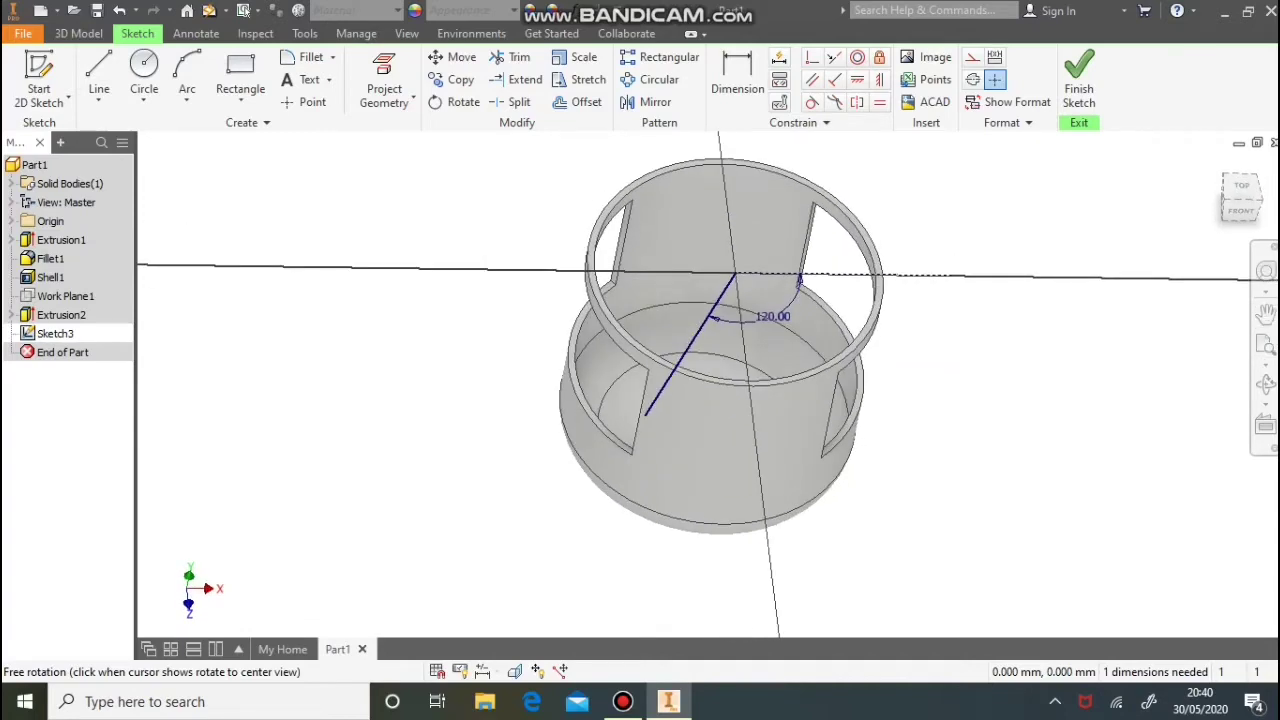
left_click(1241, 186)
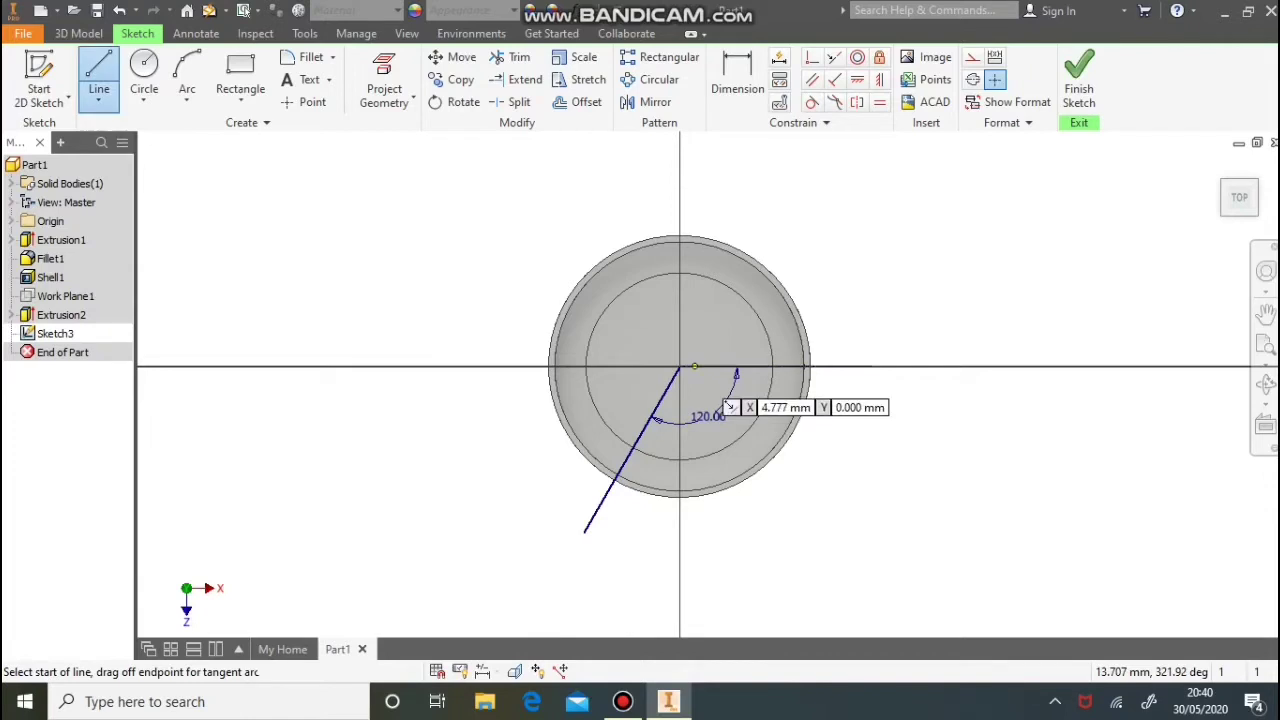
left_click(679, 368)
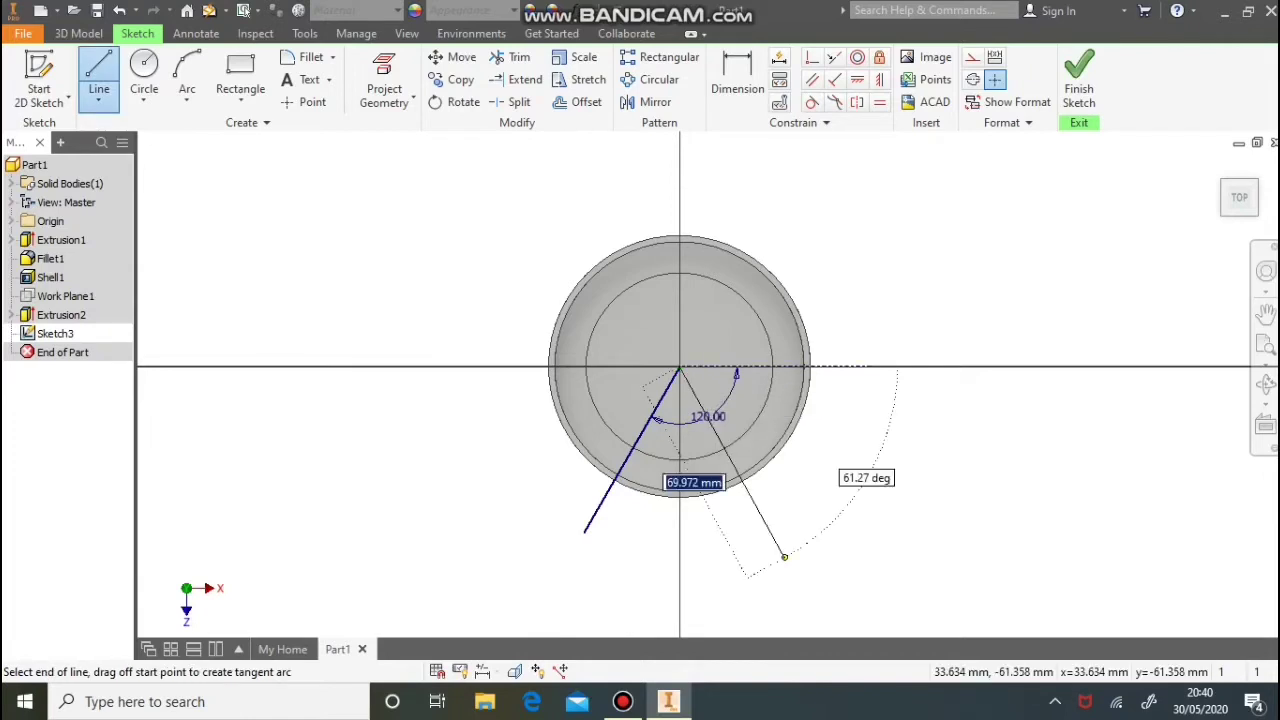
key("Tab")
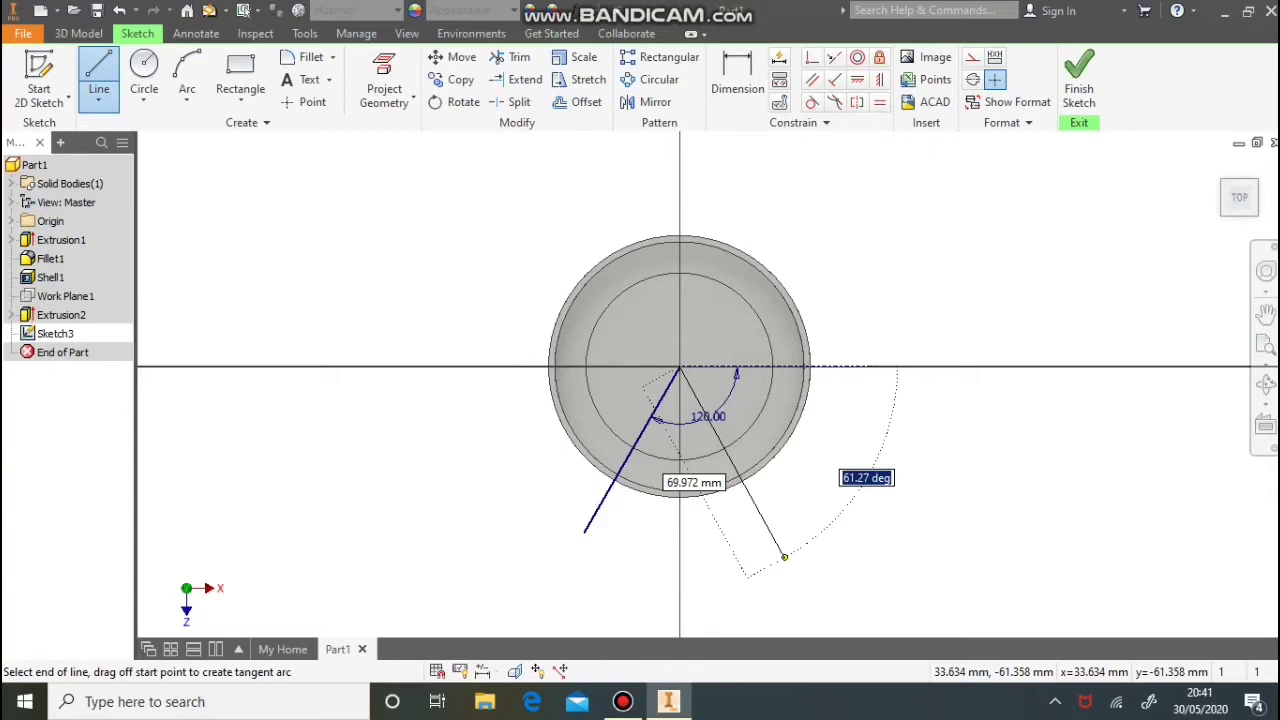
type("60")
key("Tab")
key("Return")
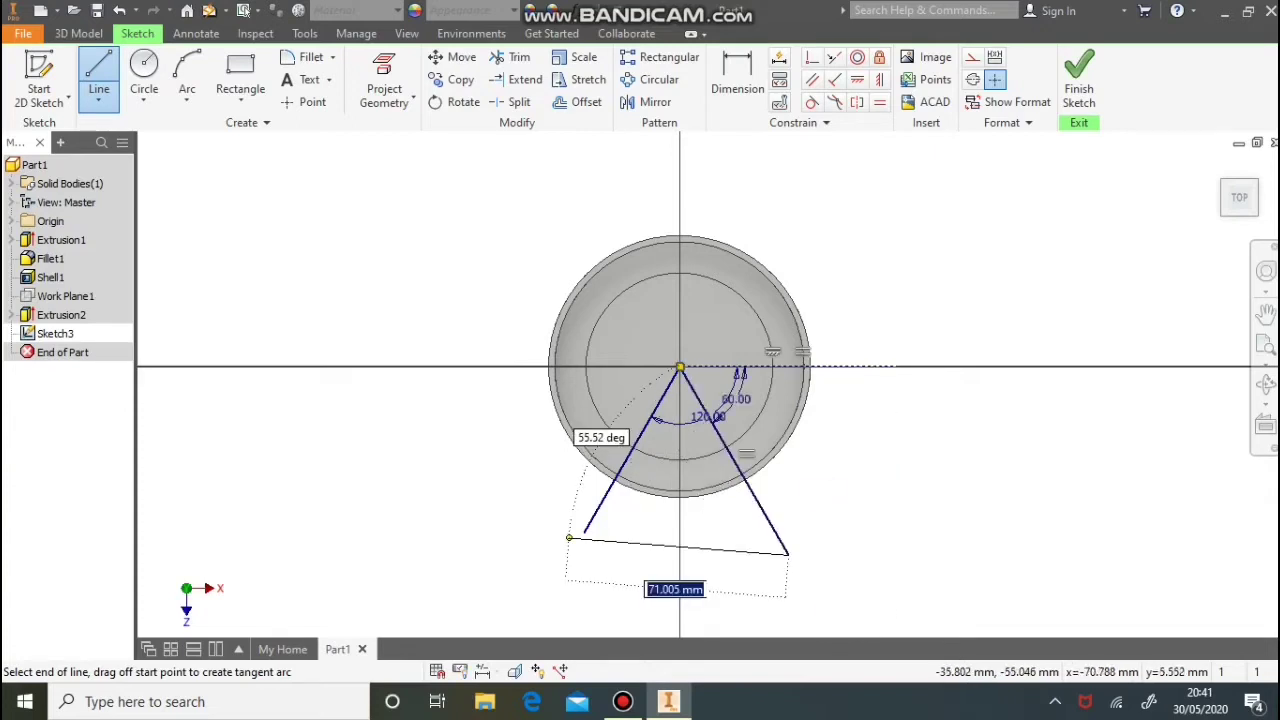
left_click(584, 531)
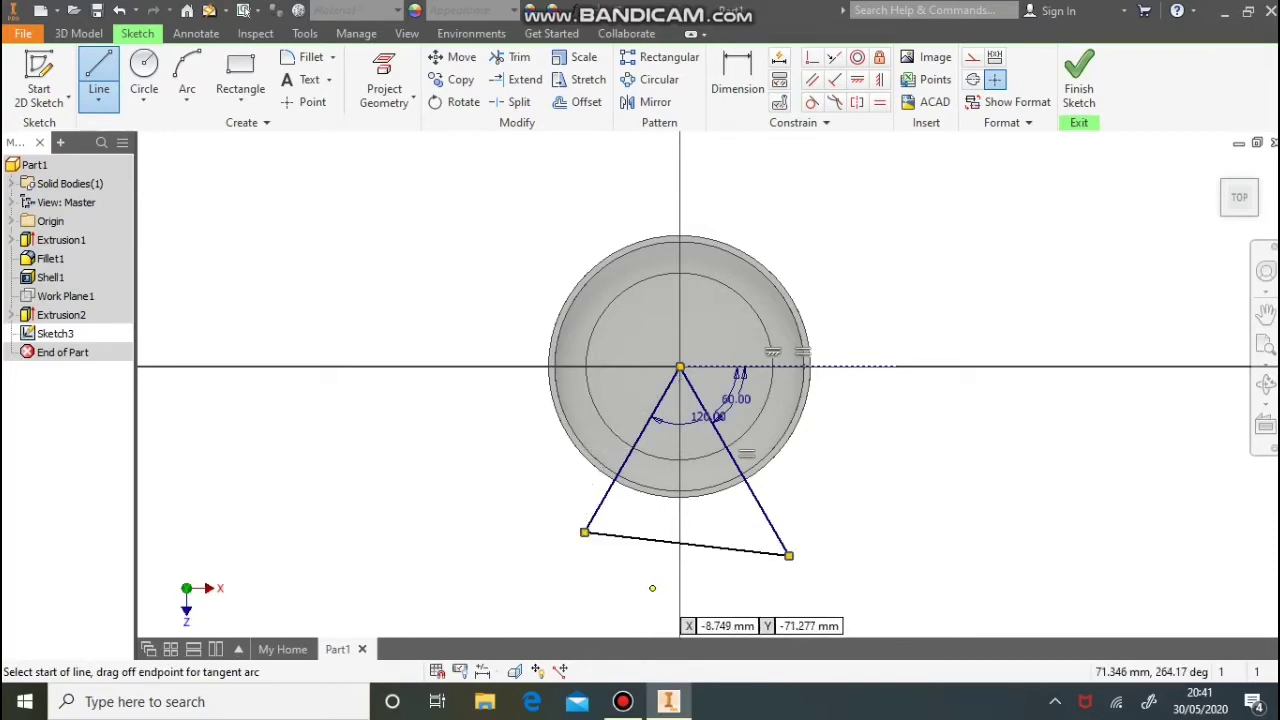
key("Escape")
Draw a horizontal line through the origin, extending beyond the cup's rim on both sides
left_click(98, 70)
left_click(427, 366)
left_click(858, 366)
key("Escape")
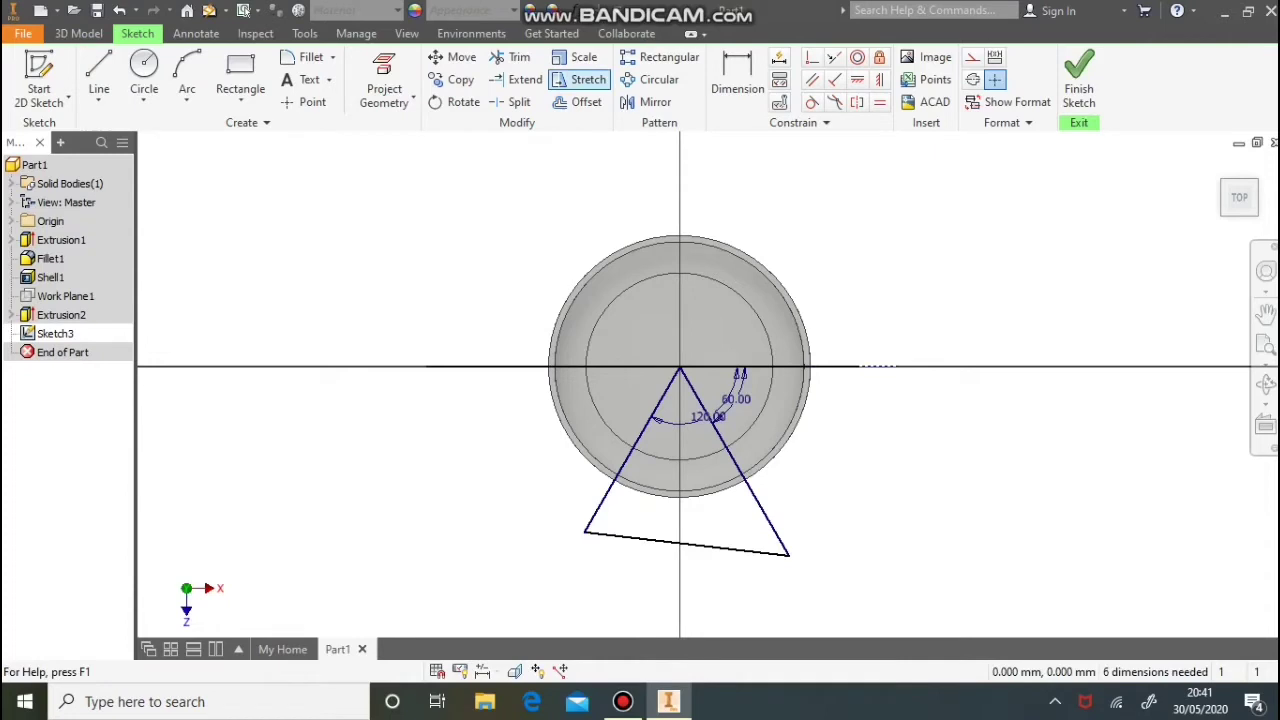
Mirror the lower triangle's three sides about the horizontal line through the origin and finish the sketch
left_click(646, 102)
left_click(632, 450)
left_click(745, 479)
left_click(712, 547)
left_click(252, 183)
left_click(500, 366)
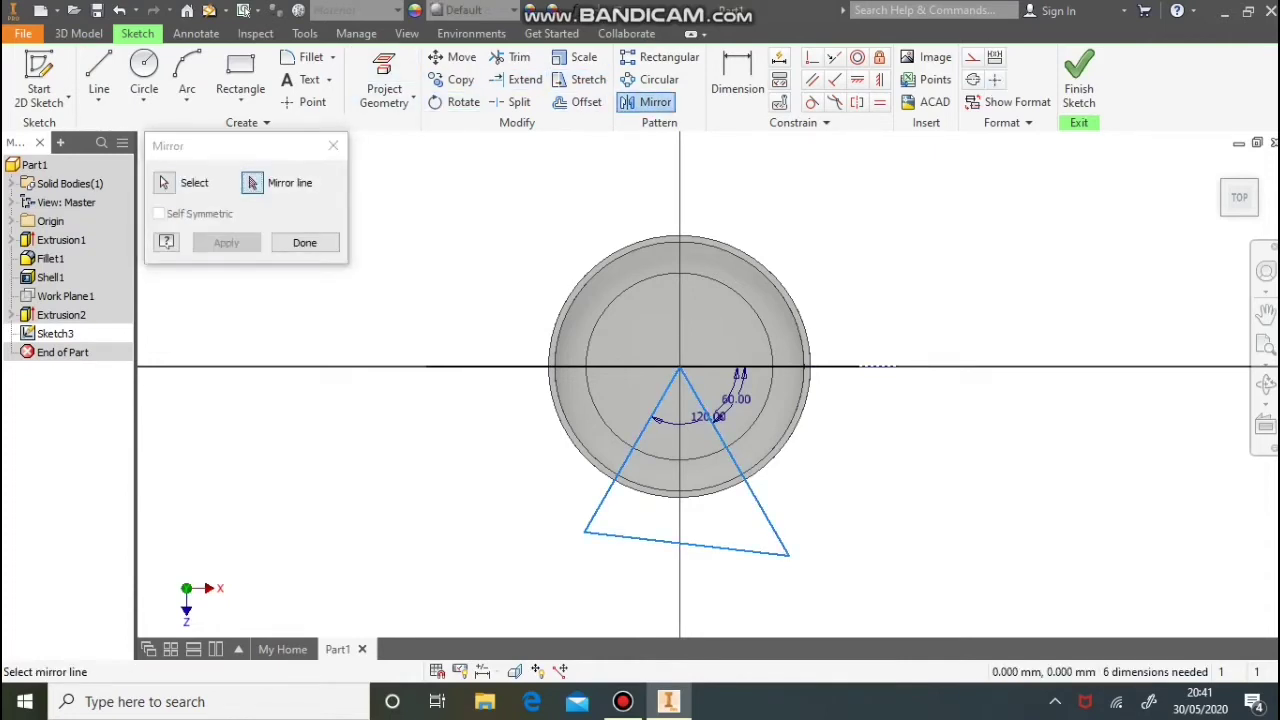
left_click(226, 242)
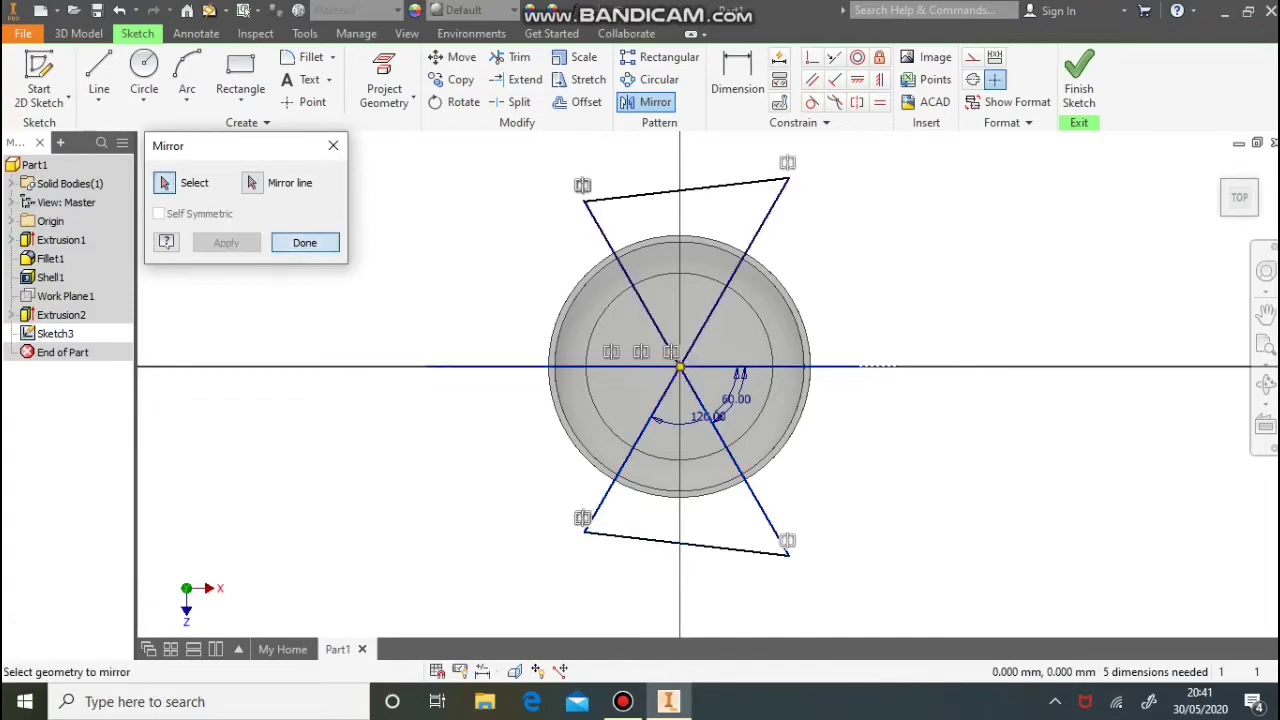
left_click(304, 242)
left_click(1079, 88)
Extrude both triangular profiles 17 mm downward as a cut to form two notches in the cup's rim
left_click(99, 80)
left_click(618, 225)
left_click(810, 335)
left_click(398, 327)
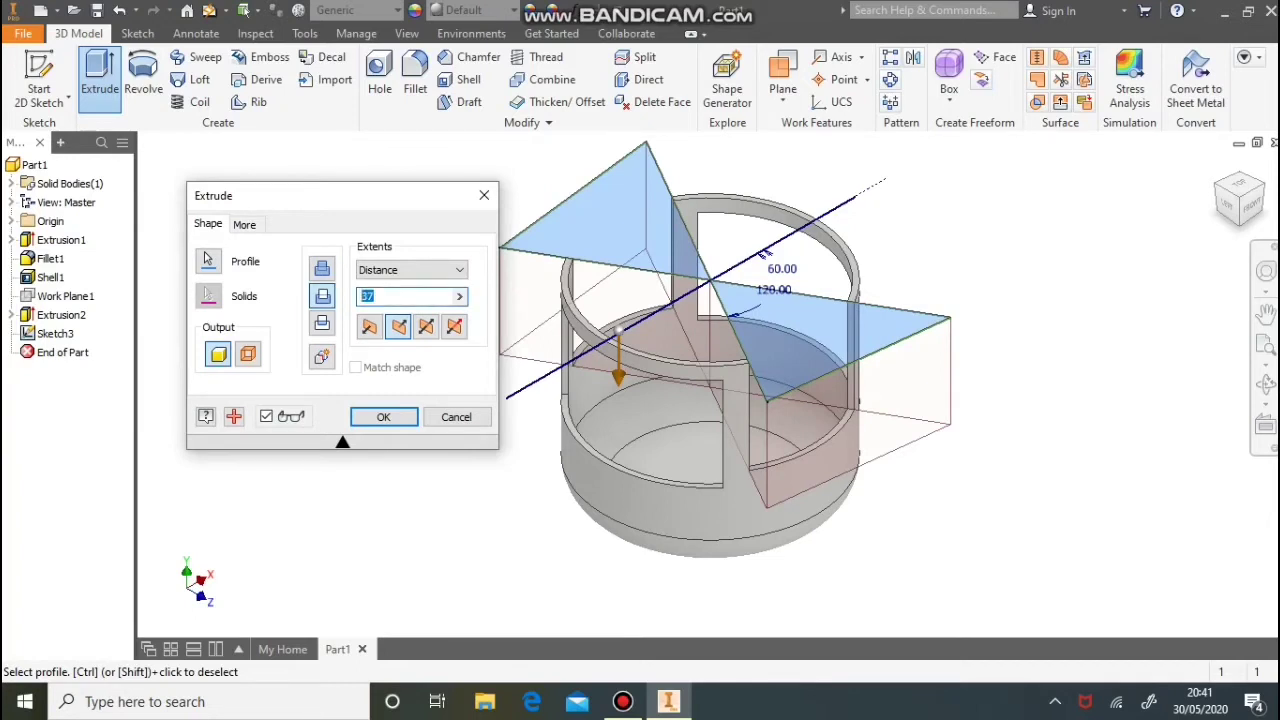
type("17")
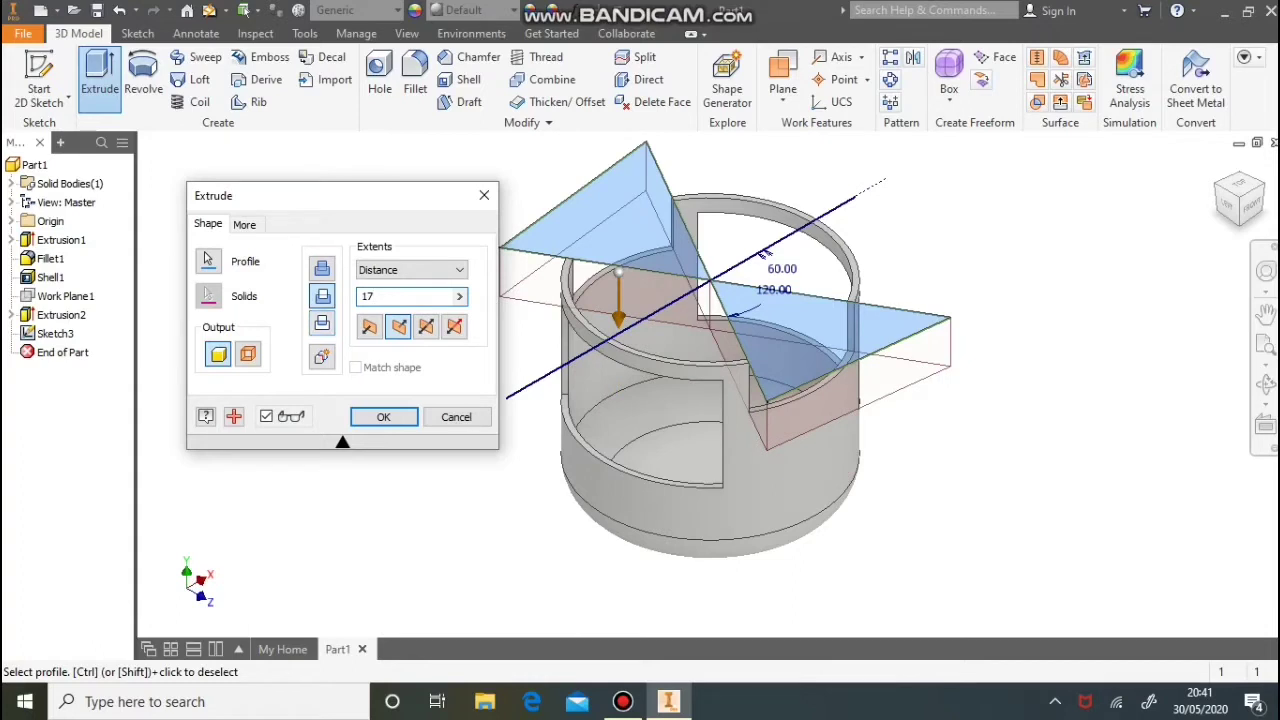
left_click(383, 416)
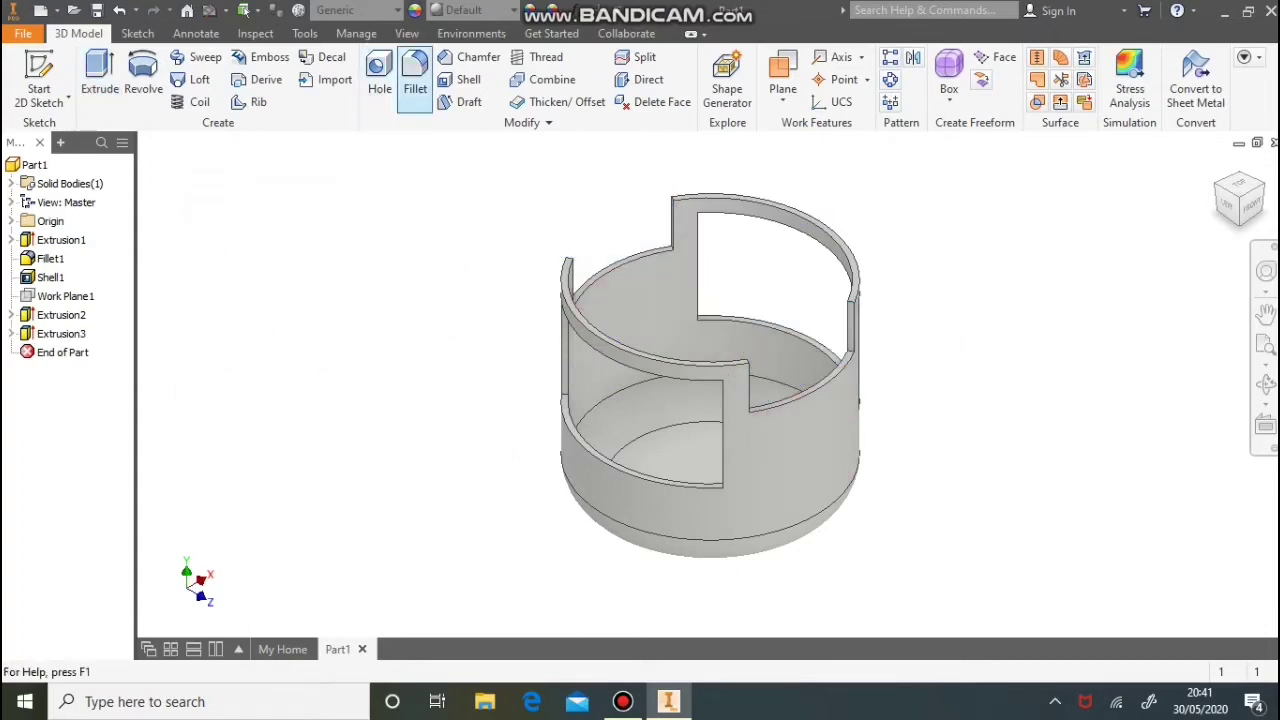
Fillet the short corner edges of the cup's side windows and rim notches
left_click(414, 80)
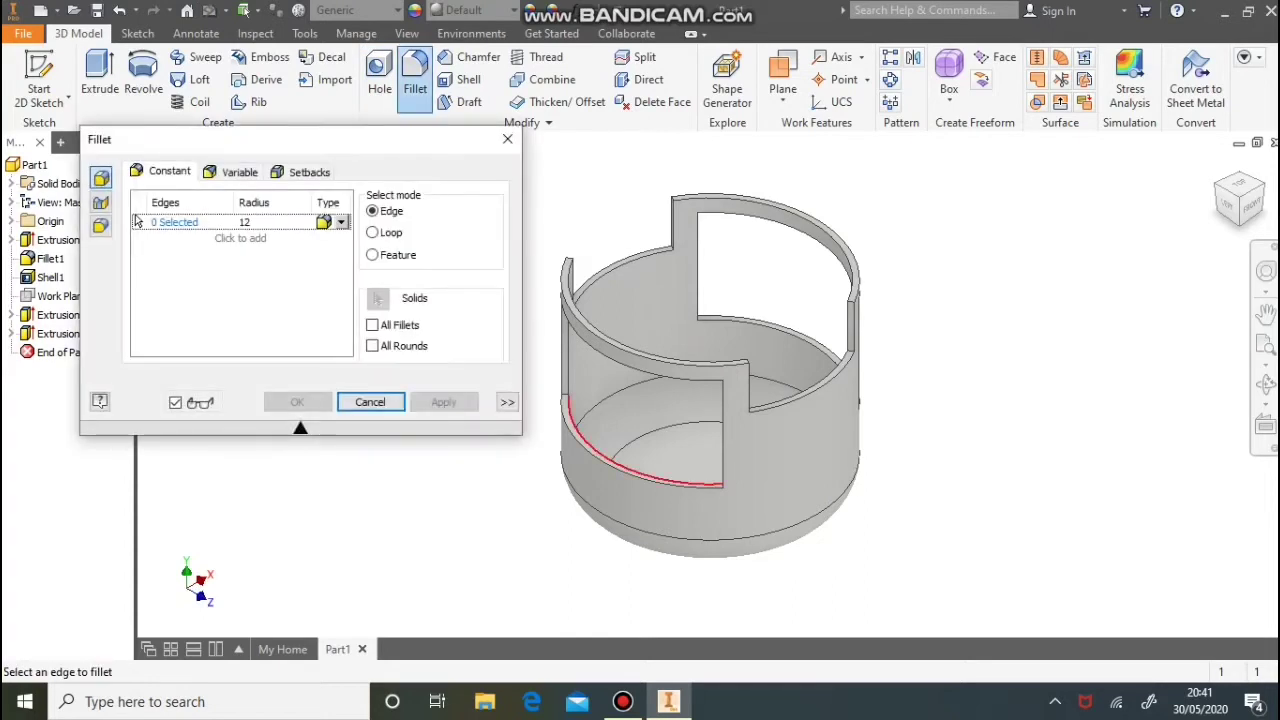
scroll(564, 393, "down", 10)
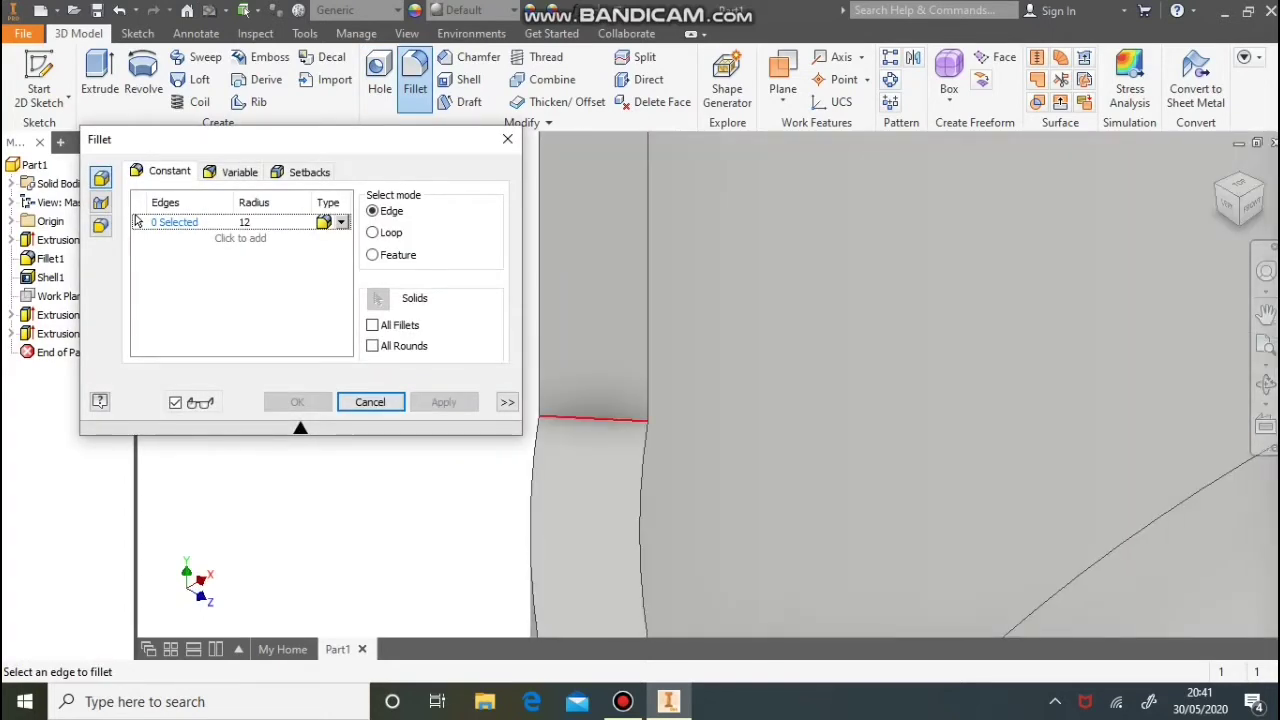
left_click(608, 419)
scroll(608, 419, "up", 10)
middle_click_drag(603, 407, 606, 356, "shift")
scroll(606, 356, "down", 10)
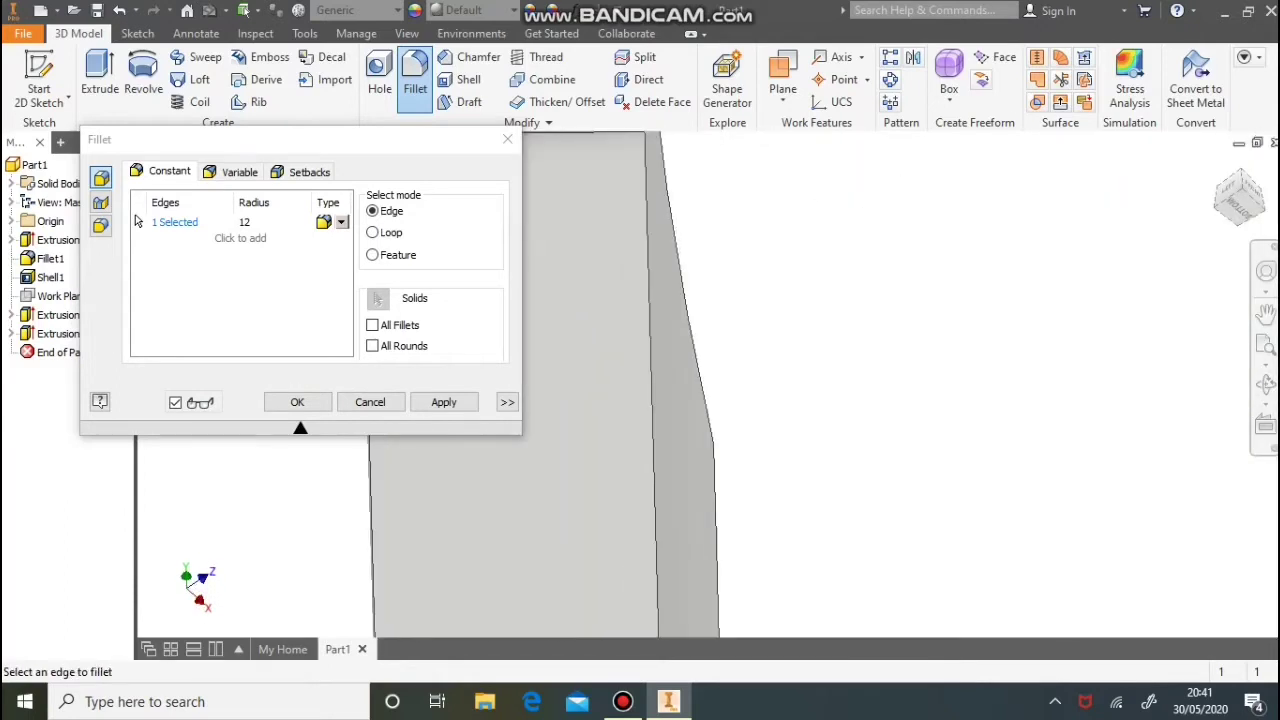
scroll(606, 262, "up", 5)
middle_click_drag(606, 262, 743, 340)
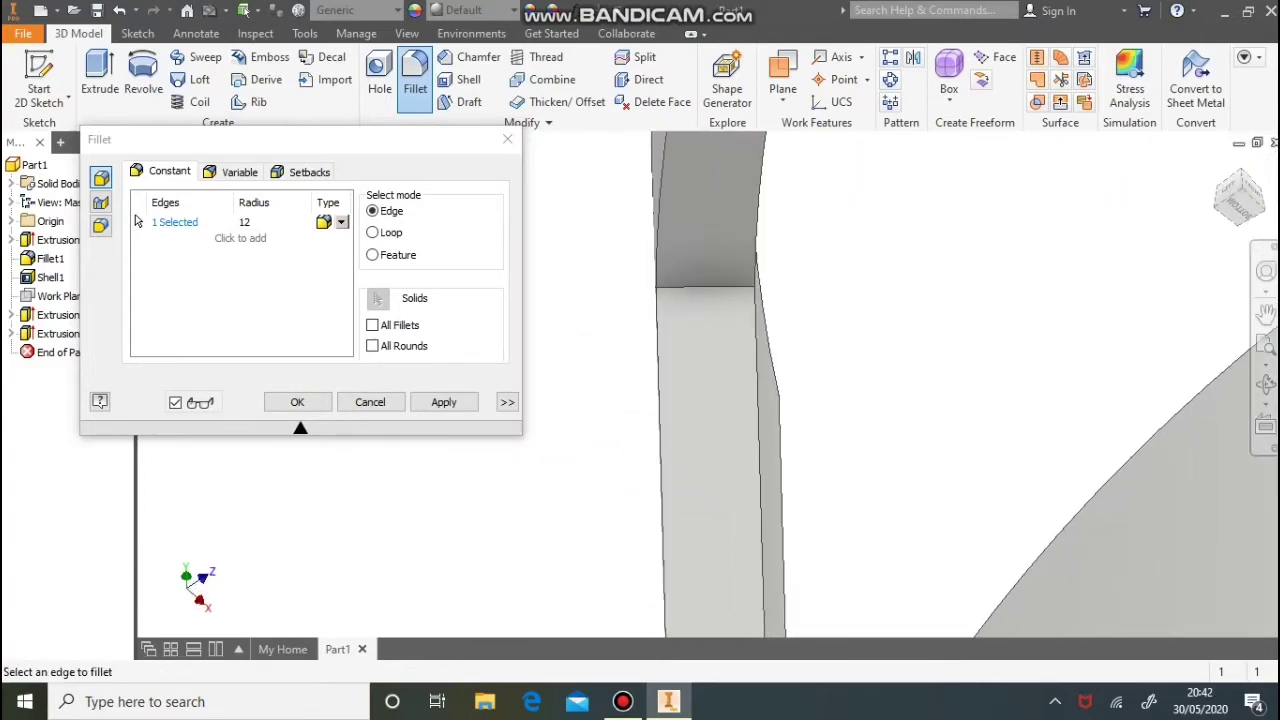
left_click(718, 286)
scroll(733, 349, "down", 6)
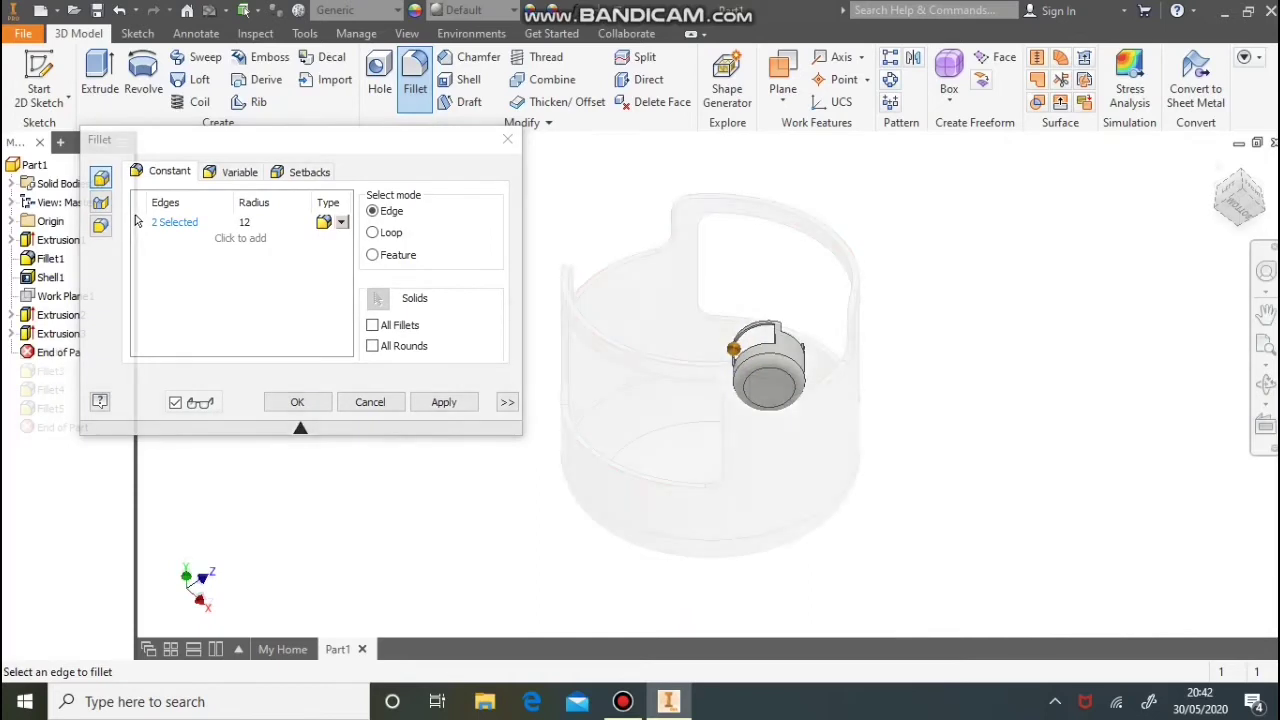
left_click(297, 401)
Start a sketch on the XY plane and slice the graphics to expose the cup's cross-section
left_click(39, 80)
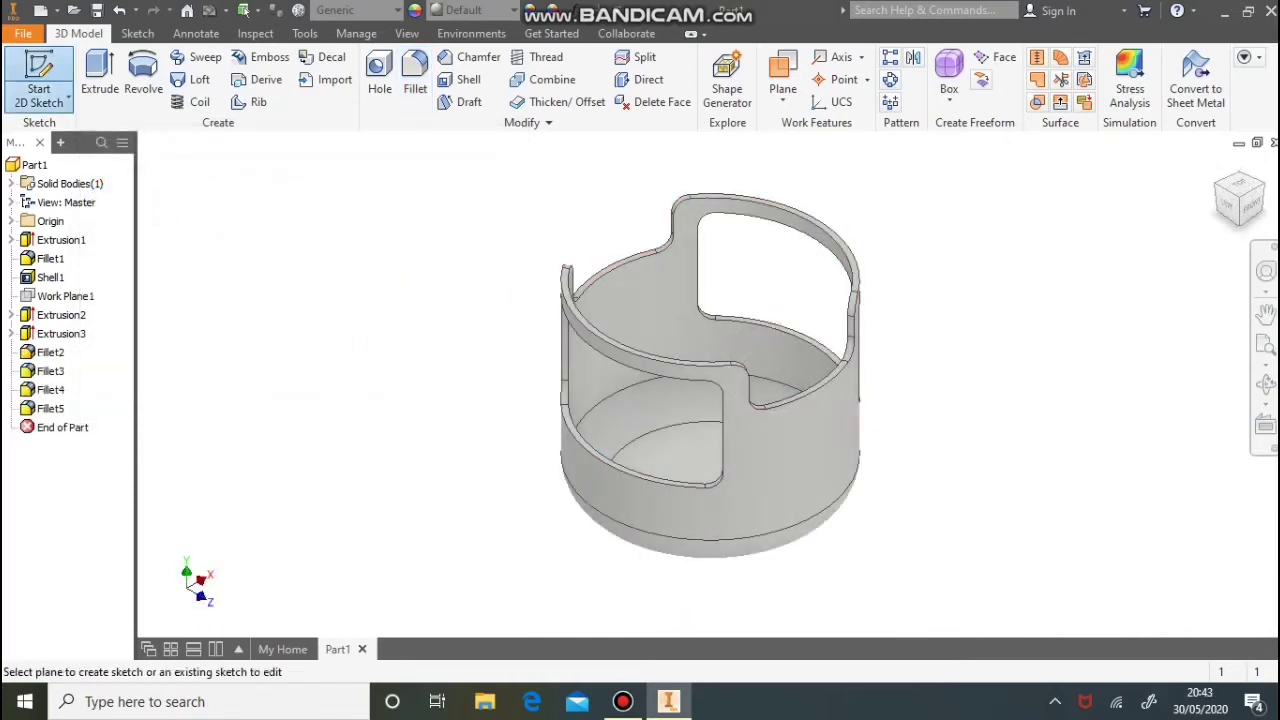
left_click(11, 221)
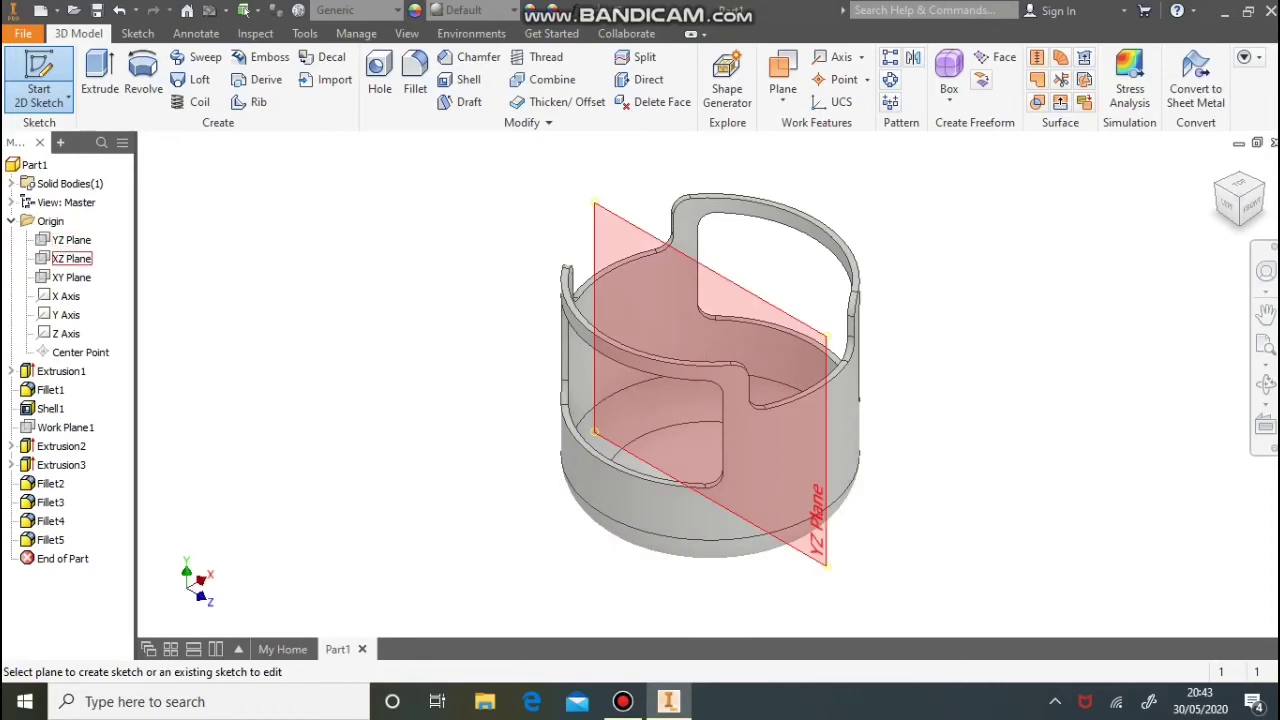
left_click(72, 277)
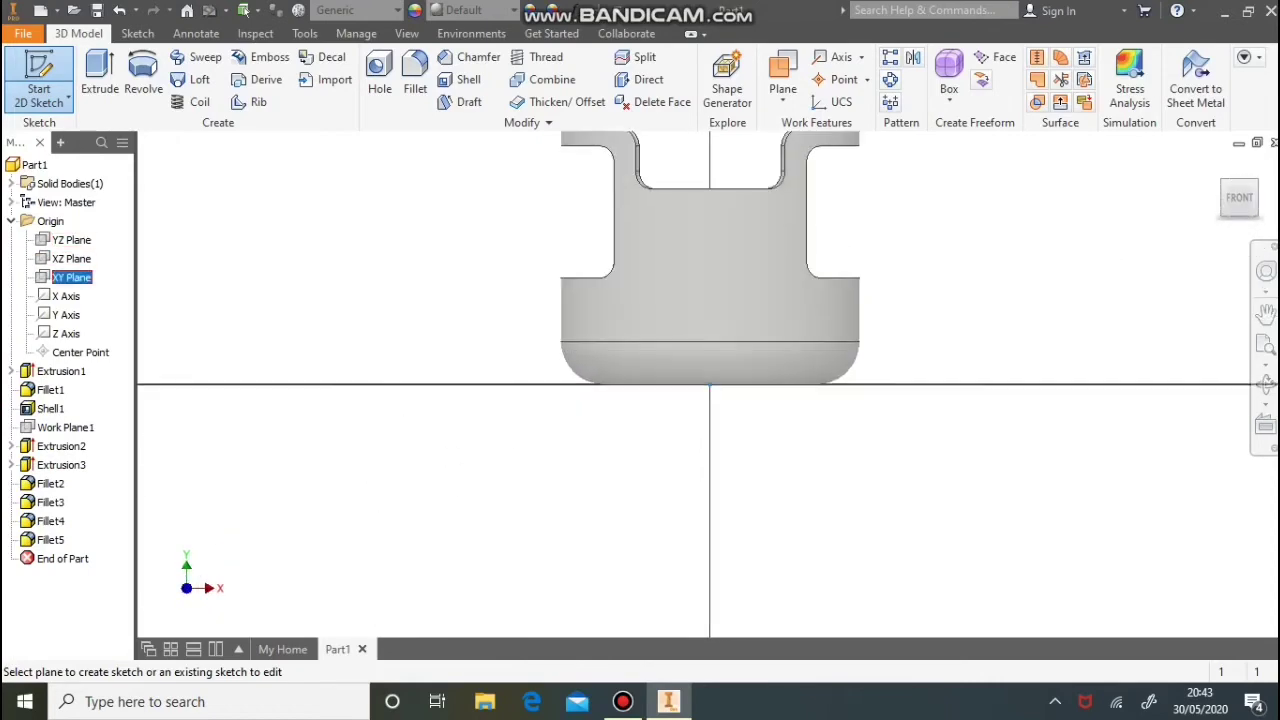
middle_click_drag(755, 239, 759, 370)
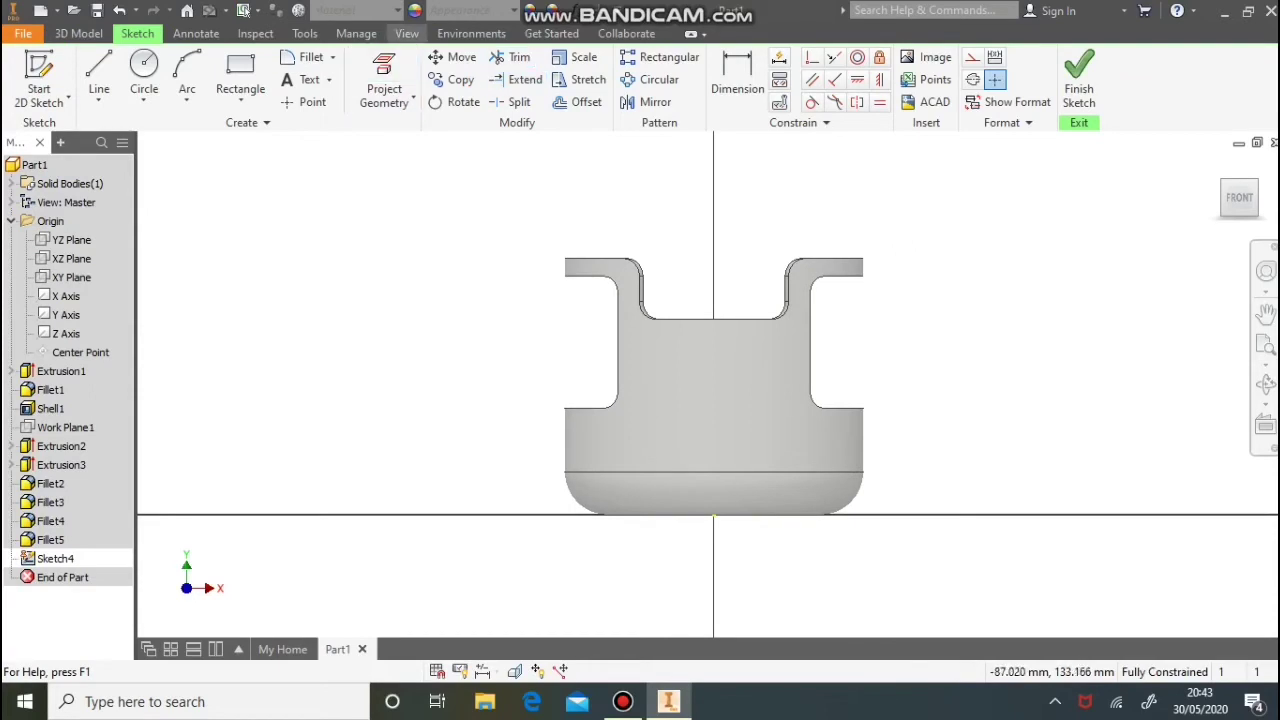
left_click(407, 33)
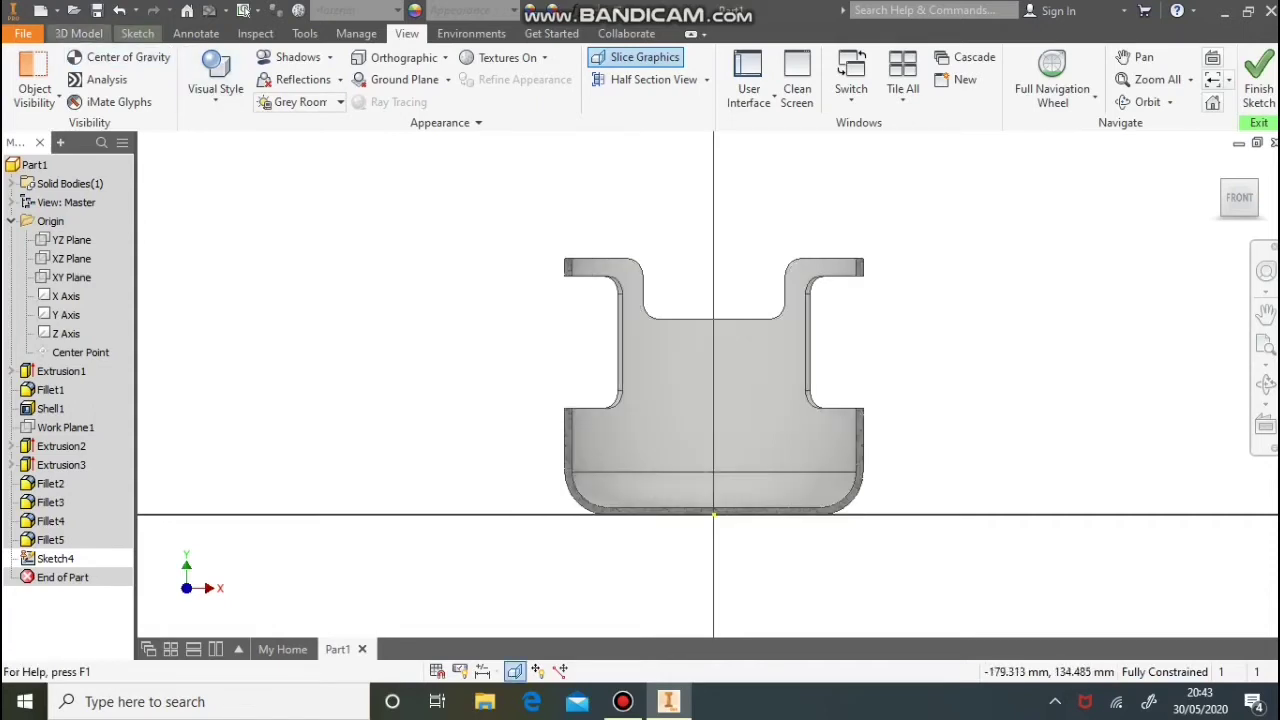
left_click(137, 33)
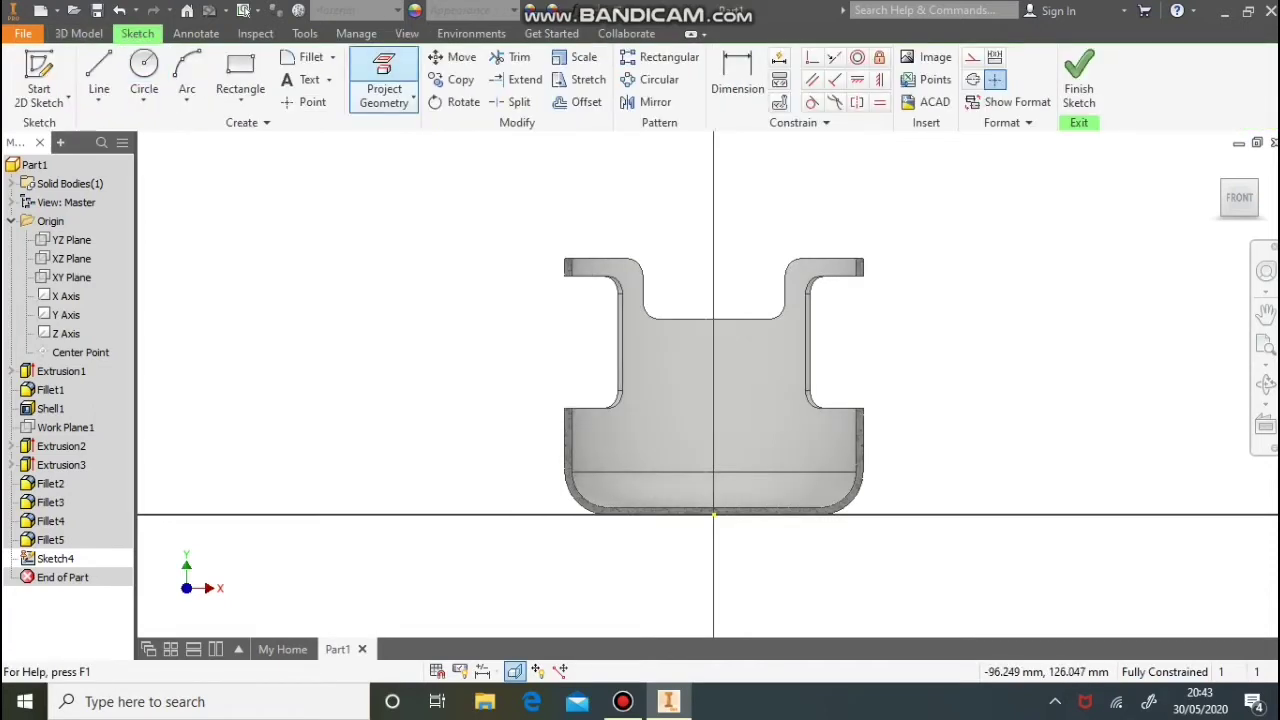
Project the cup's left inner wall, lower-left inner corner arc and inner floor edge into the sketch
left_click(384, 85)
scroll(574, 268, "down", 5)
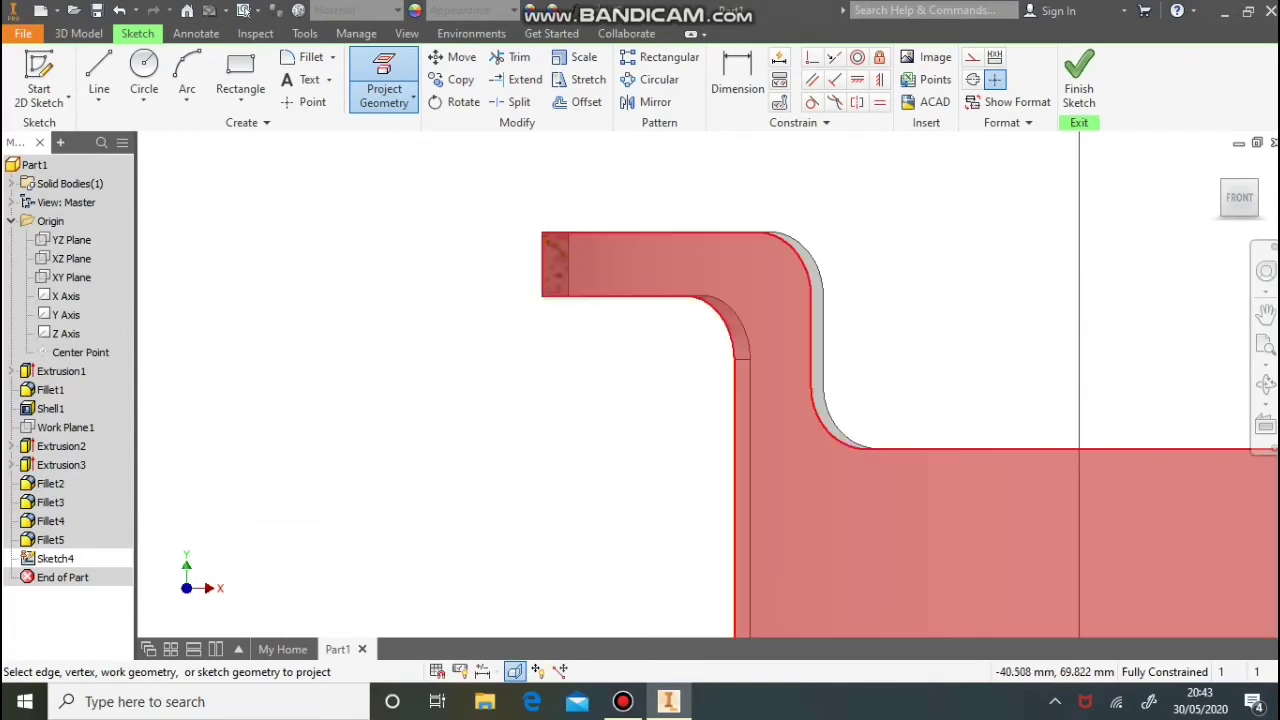
left_click(568, 290)
scroll(595, 300, "up", 5)
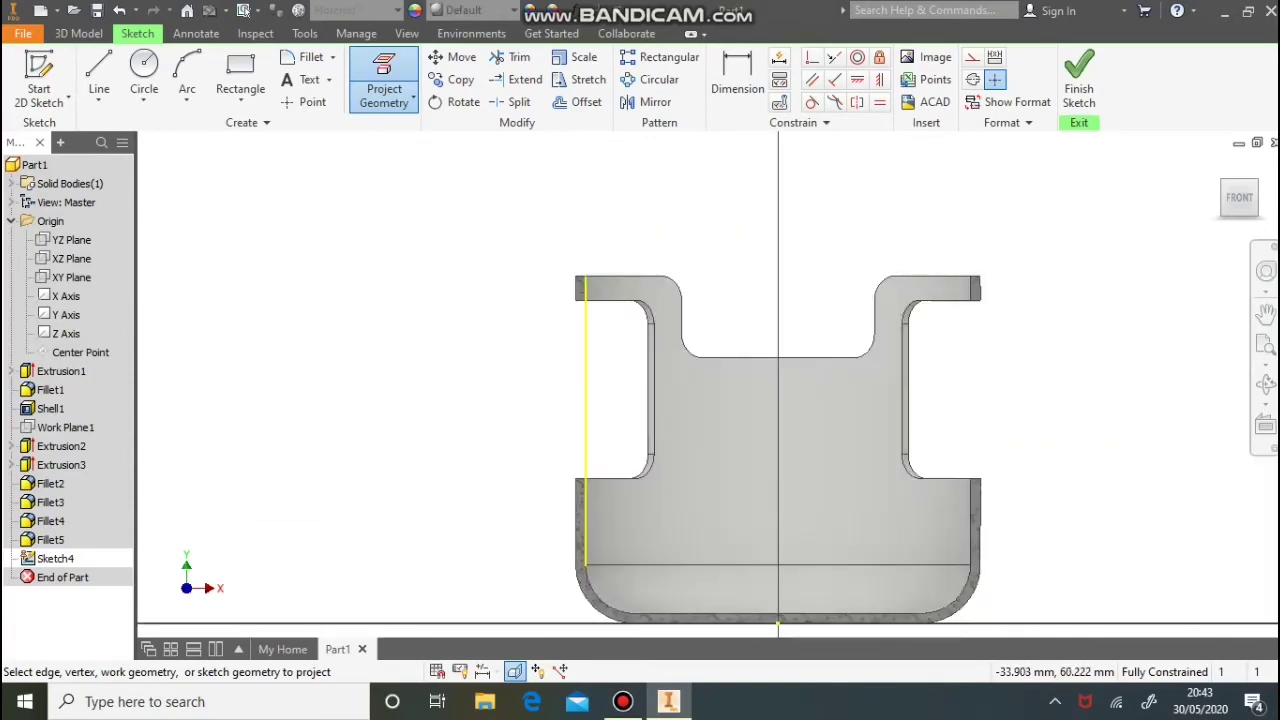
left_click(596, 600)
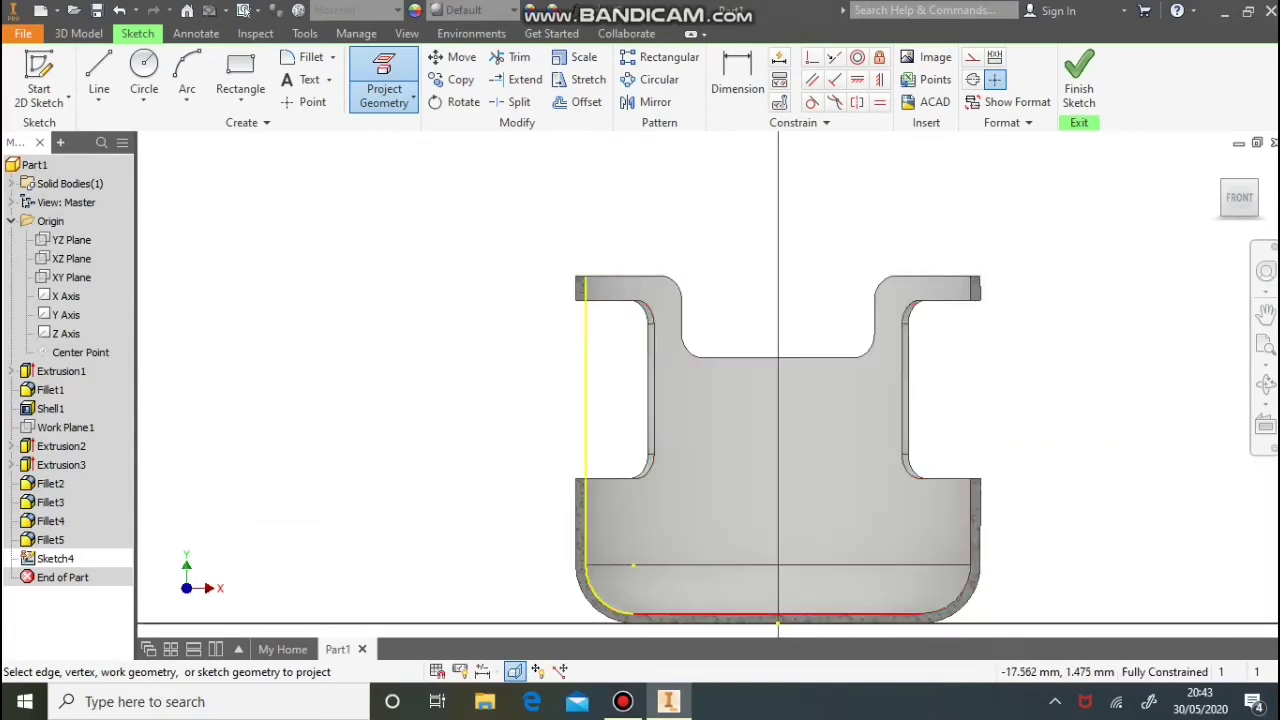
left_click(778, 616)
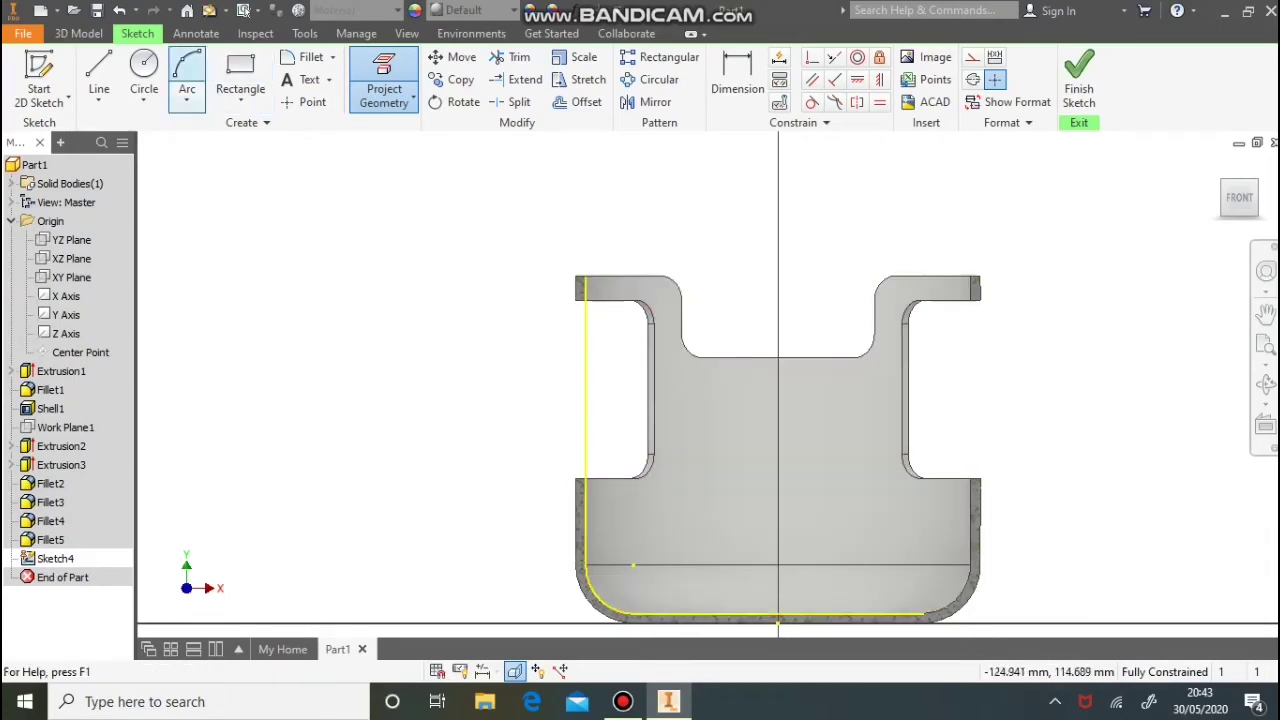
Draw a 30 mm vertical line up from the projected wall's upper end, continued by a 40 mm horizontal line inward to the centre axis
left_click(99, 70)
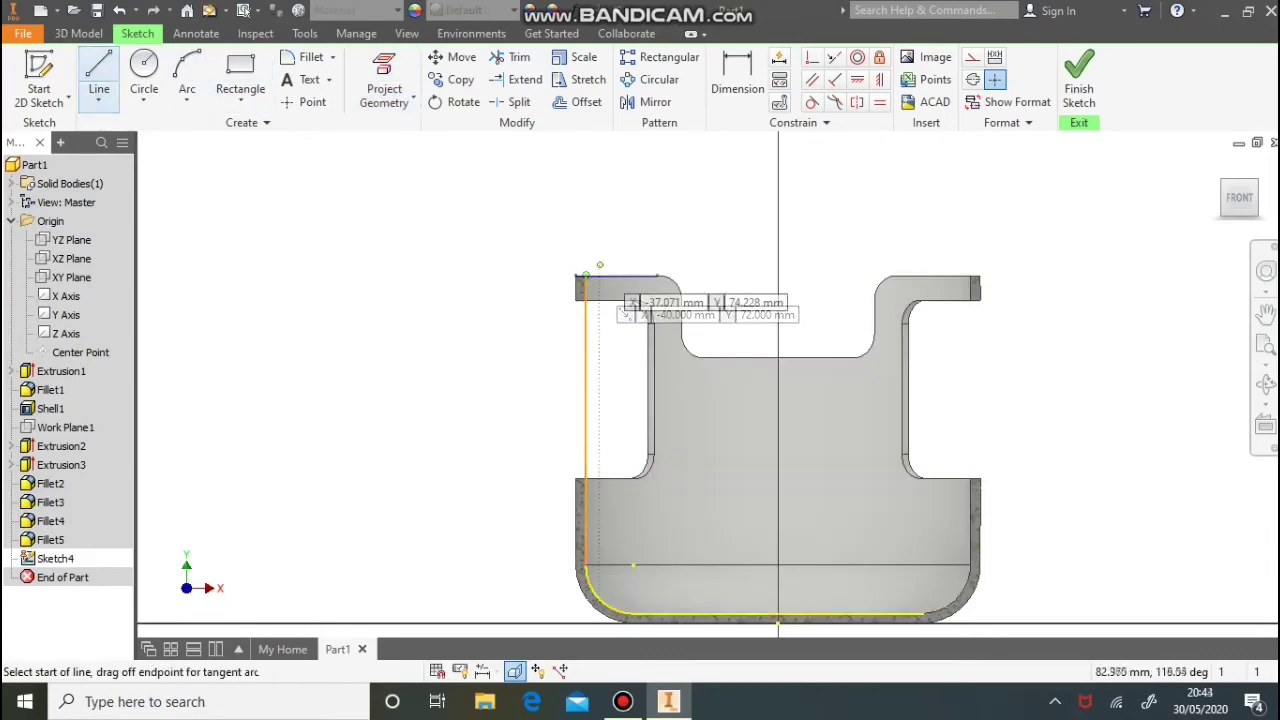
left_click(586, 276)
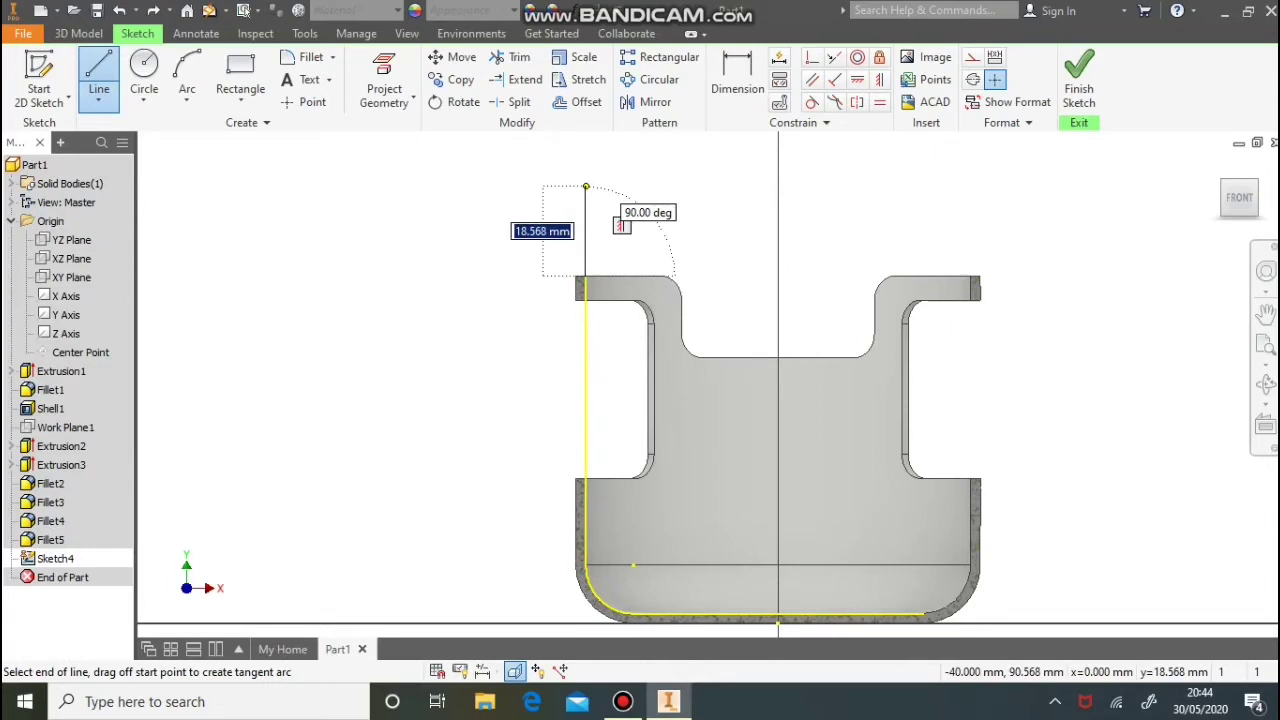
type("30")
key("Return")
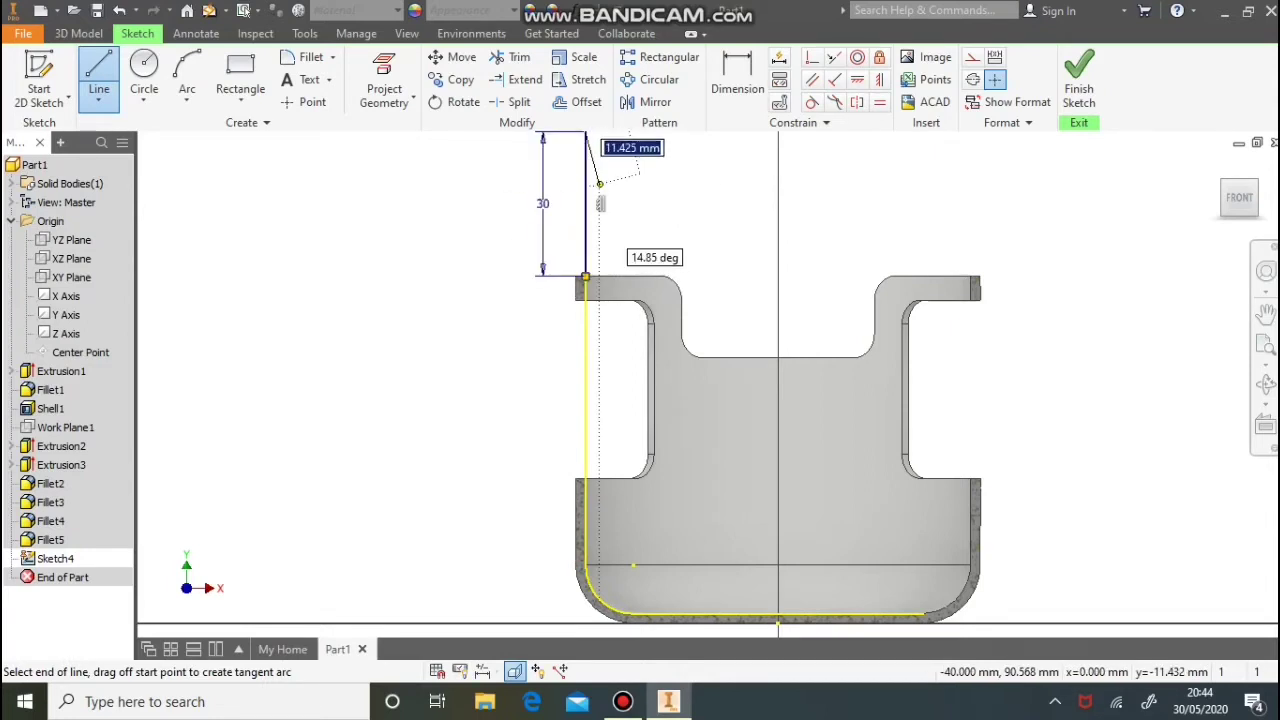
scroll(598, 188, "down", 2)
mouse_move(598, 184)
middle_mouse_down()
mouse_move(575, 281)
mouse_move(550, 296)
middle_mouse_up()
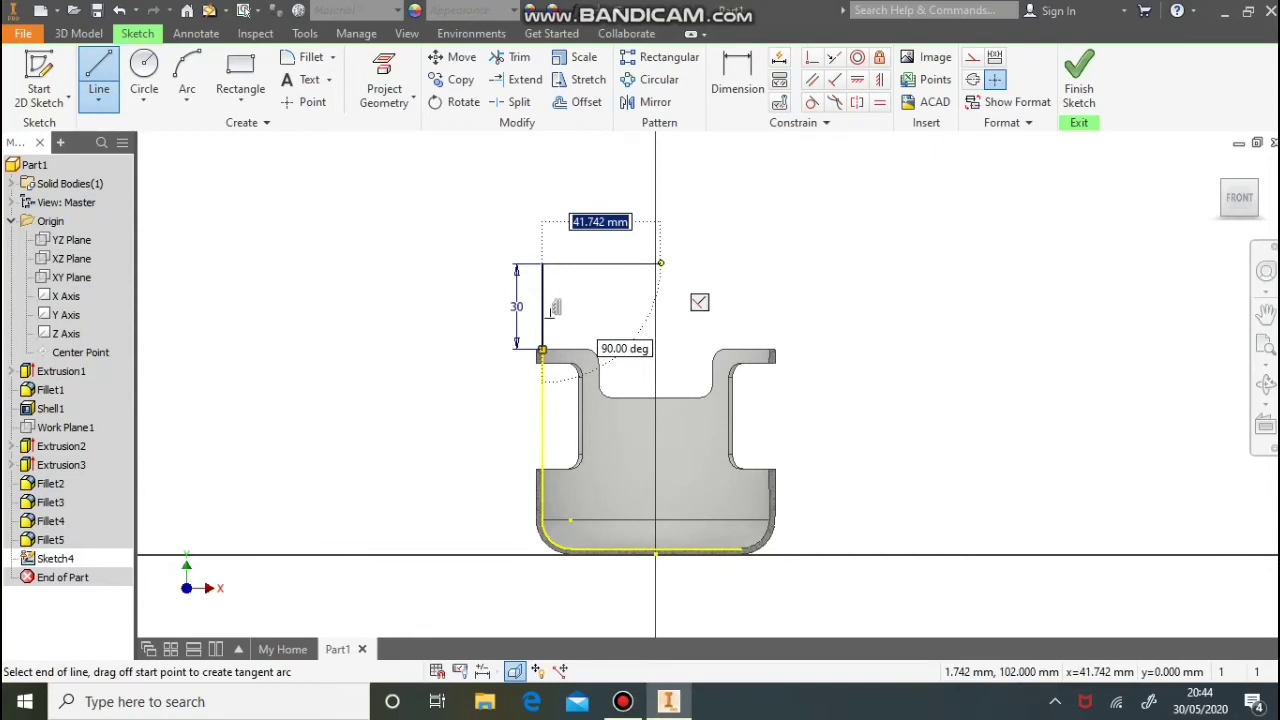
type("40")
key("Return")
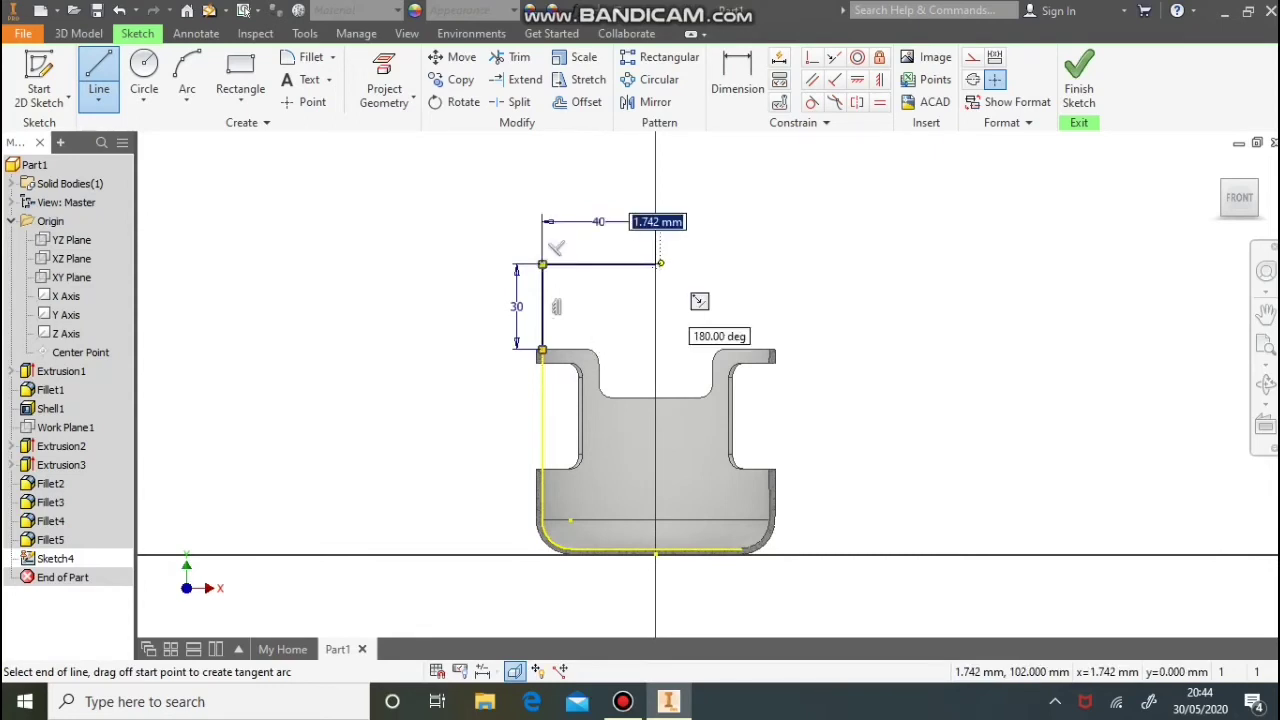
key("Escape")
Draw an 80 mm diameter circle centred on the horizontal line's inner end and passing through its outer end
left_click(144, 88)
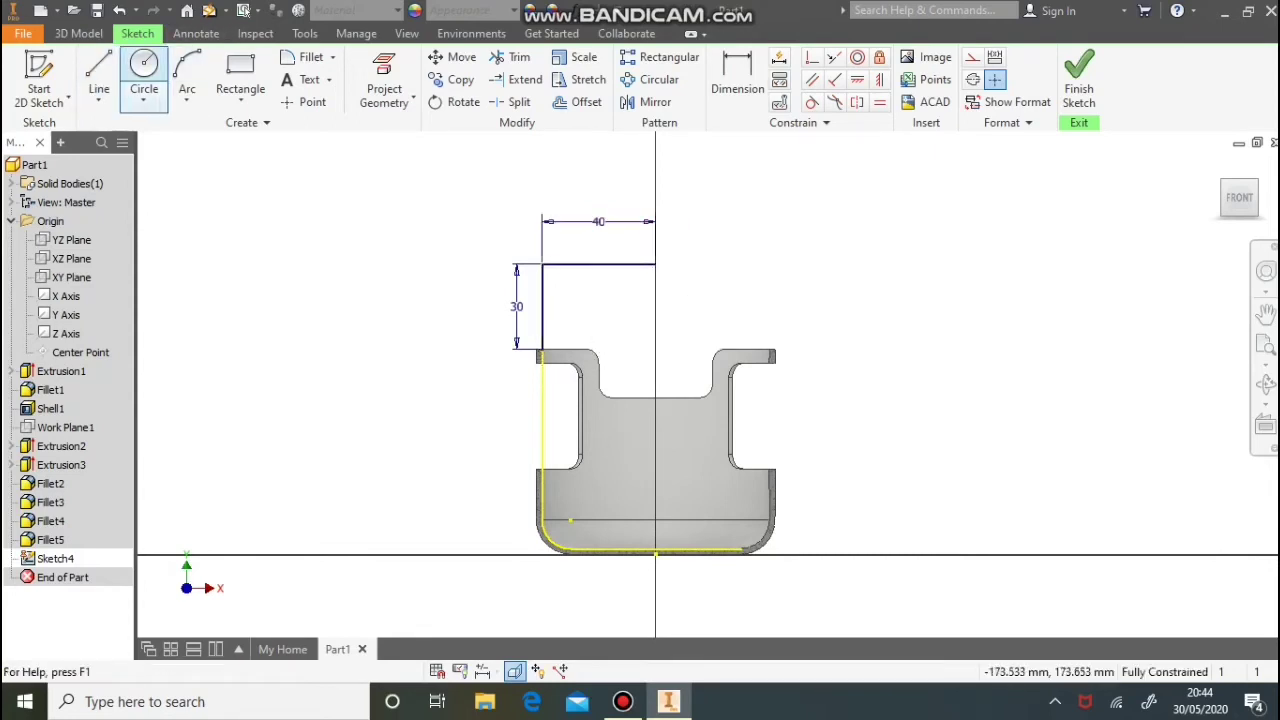
left_click(656, 264)
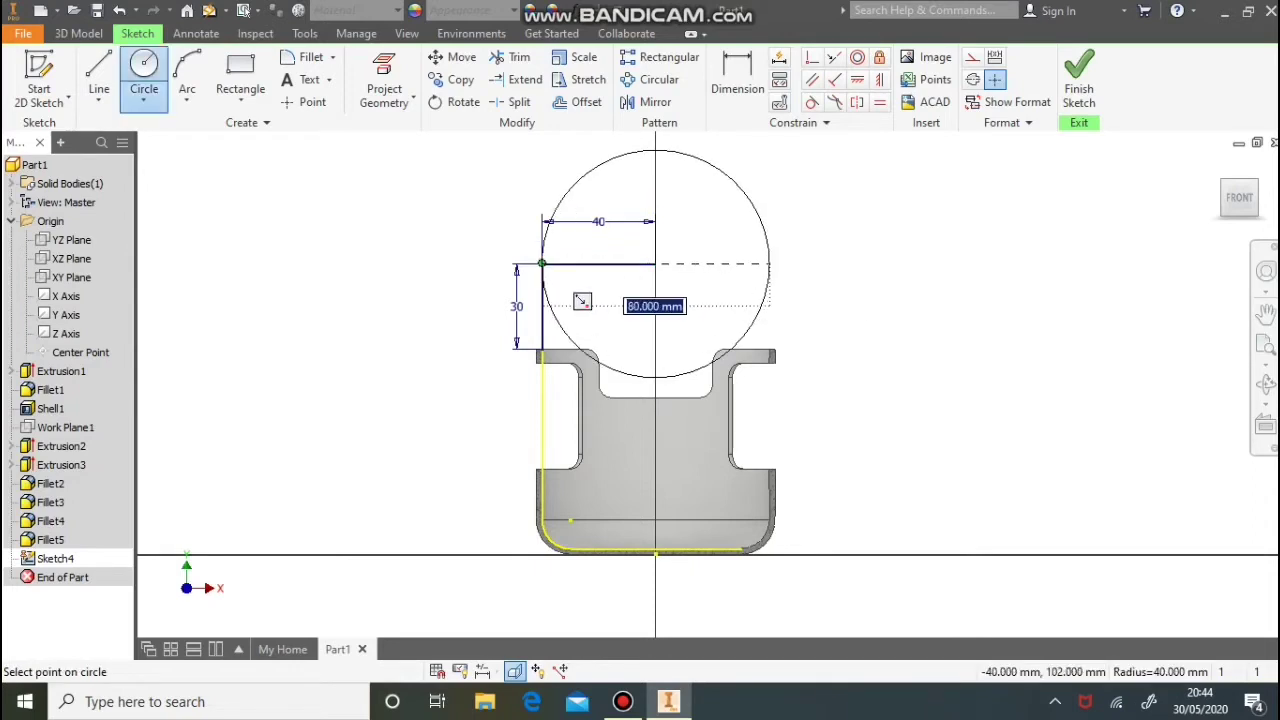
left_click(541, 264)
key("Escape")
Draw a vertical line from the circle's top to the projected cup floor and trim the circle to its upper-left quarter arc
key("l")
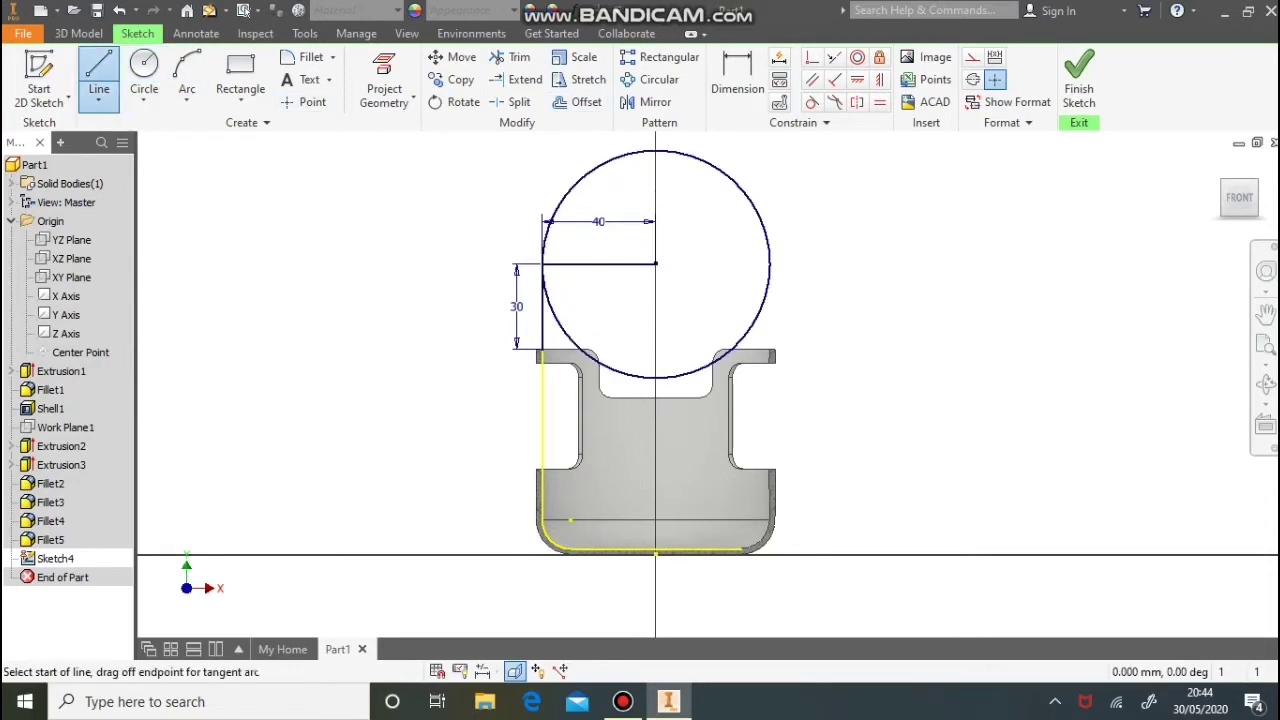
left_click(656, 150)
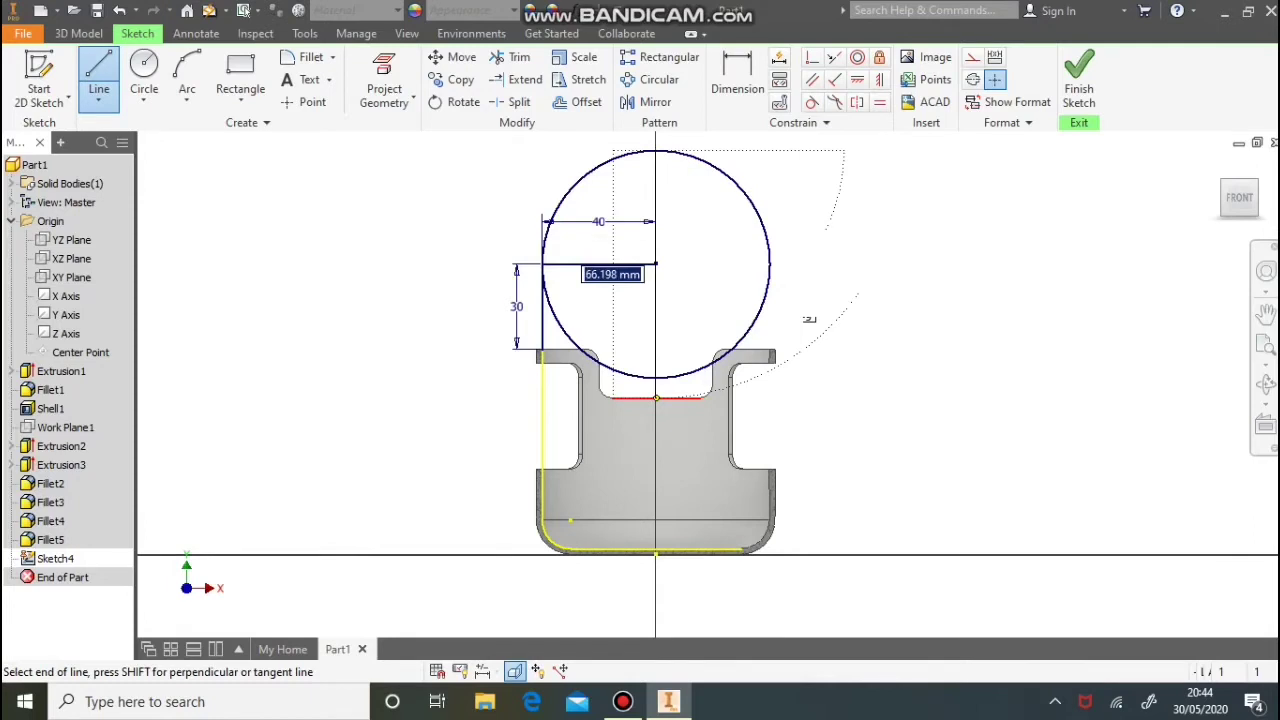
double_click(656, 549)
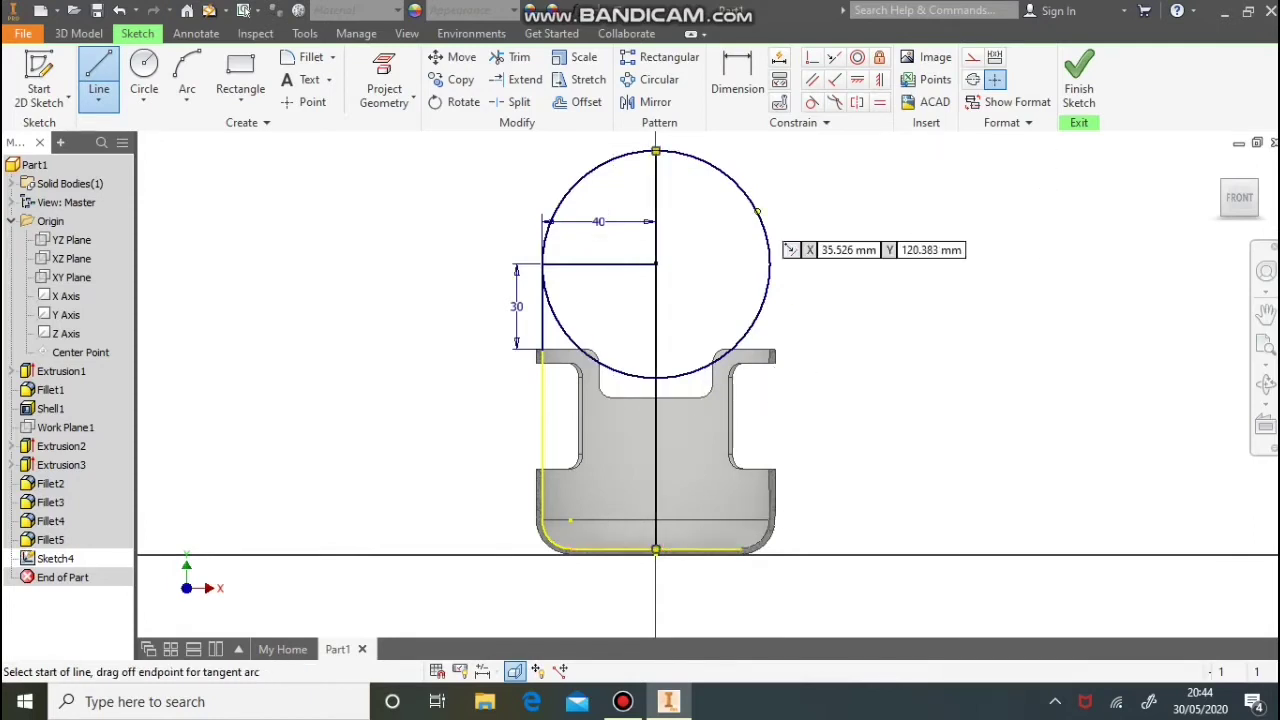
left_click(512, 57)
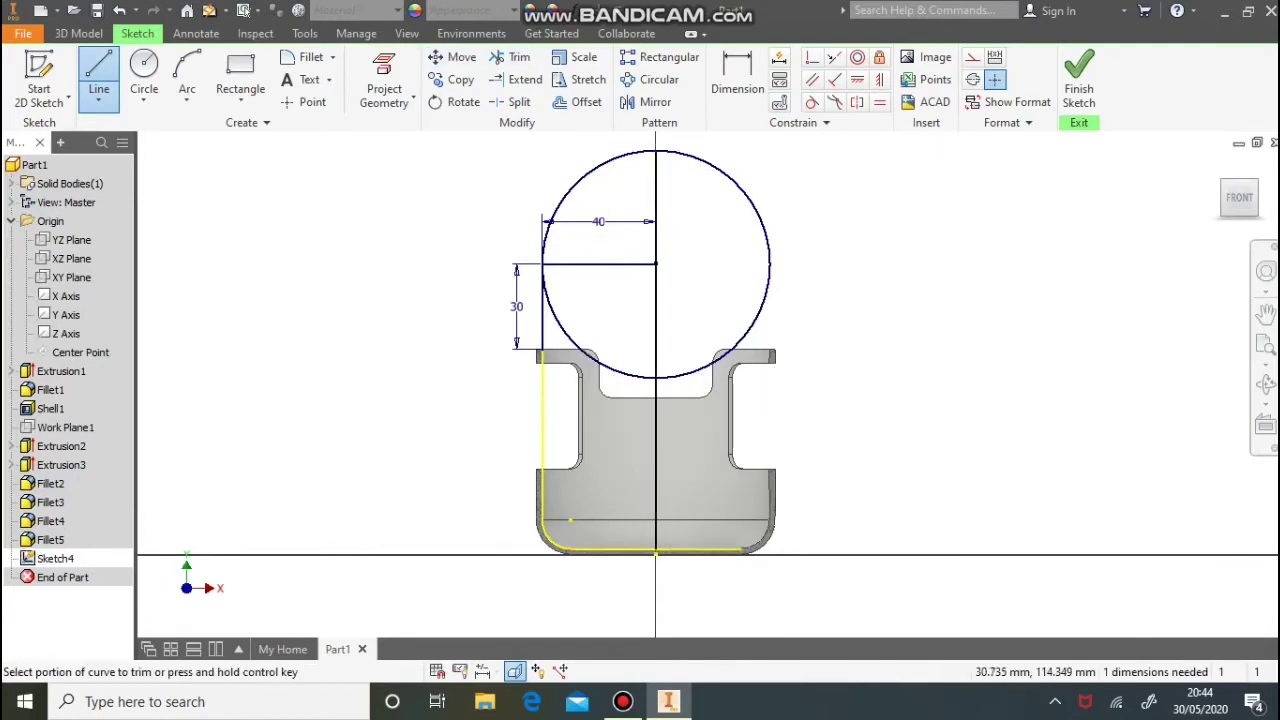
left_click(762, 240)
left_click(633, 371)
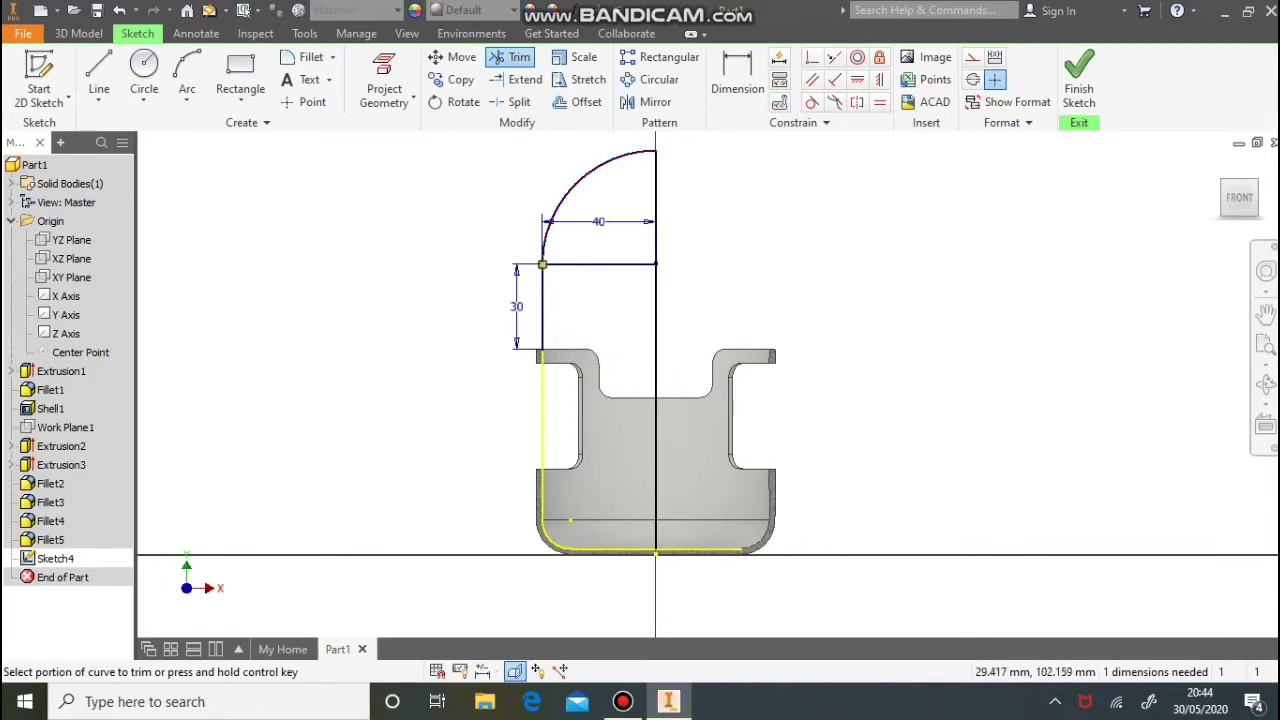
Convert the 40 mm horizontal line to construction geometry and finish the sketch
right_click(556, 248)
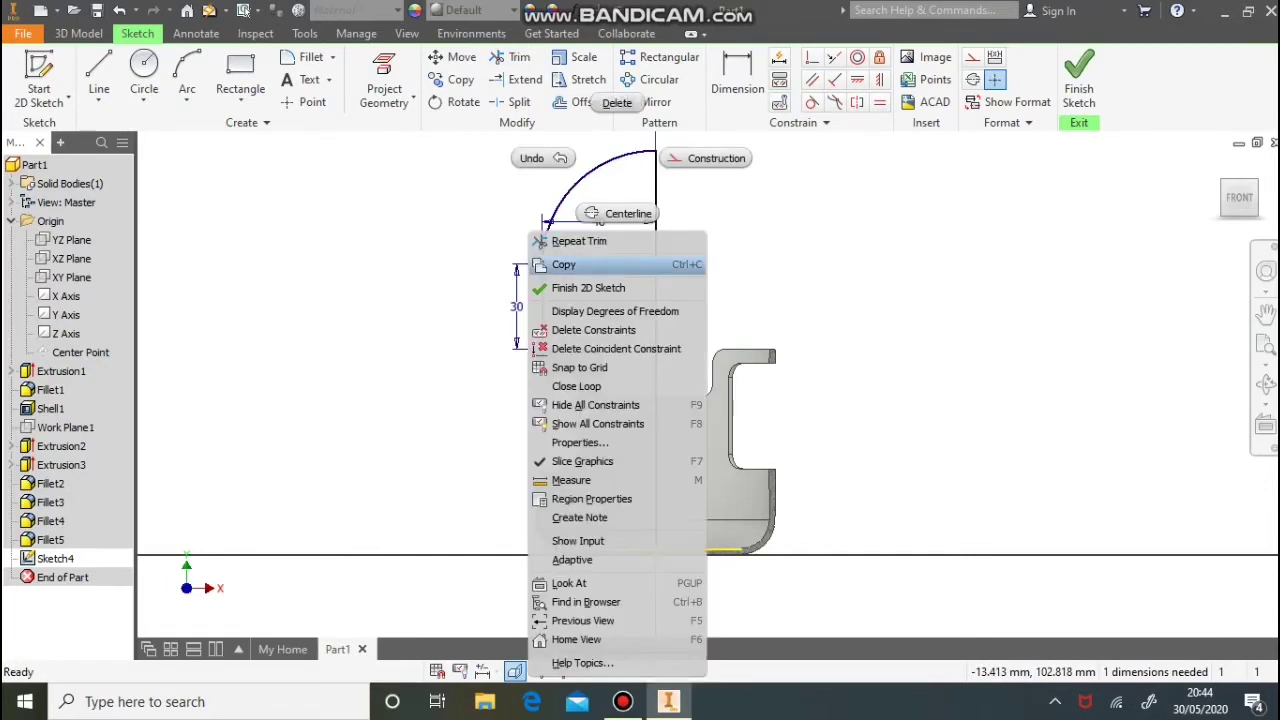
left_click(716, 158)
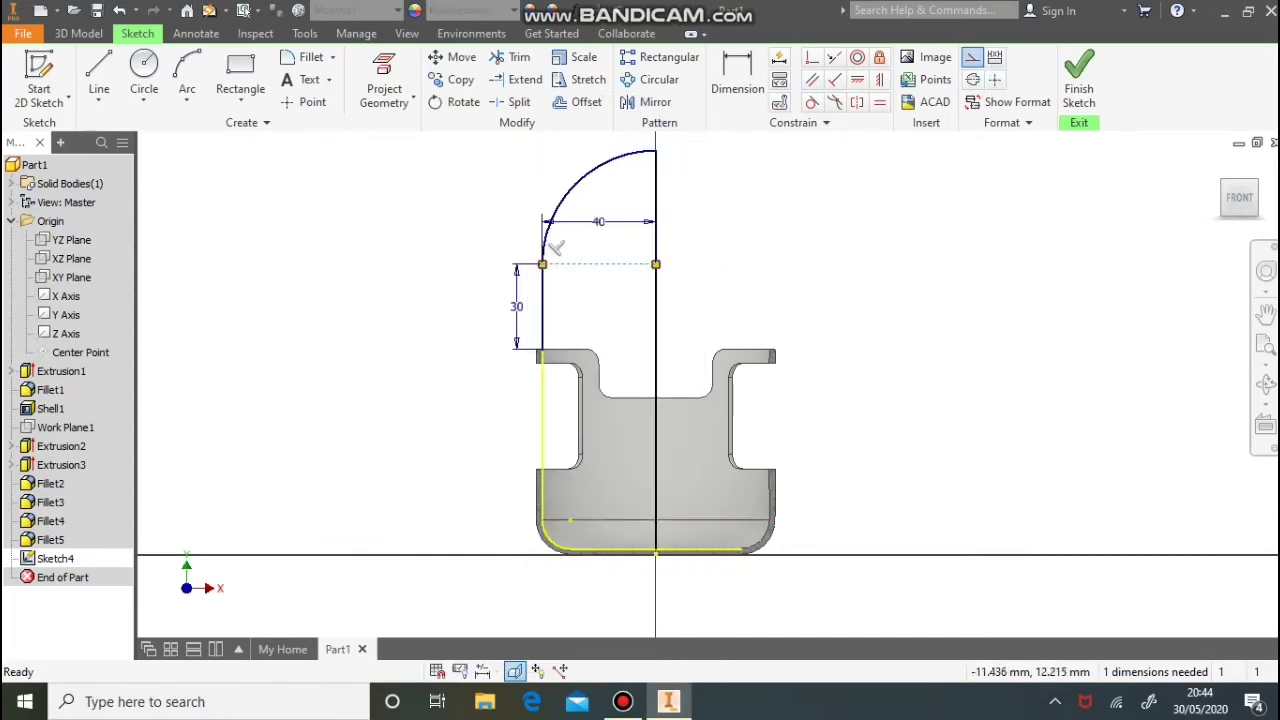
left_click(1079, 88)
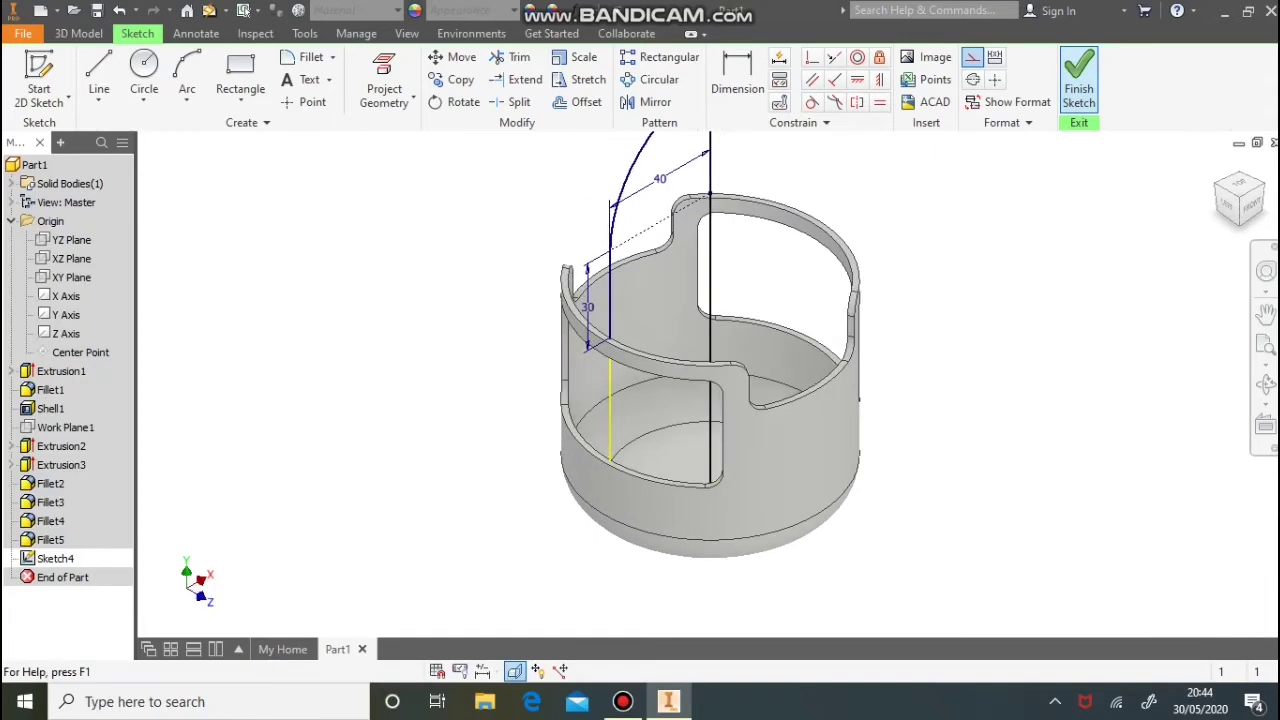
Revolve the closed profile fully about its vertical centre line, joining the domed solid to the cup
middle_click_drag(666, 300, 642, 405)
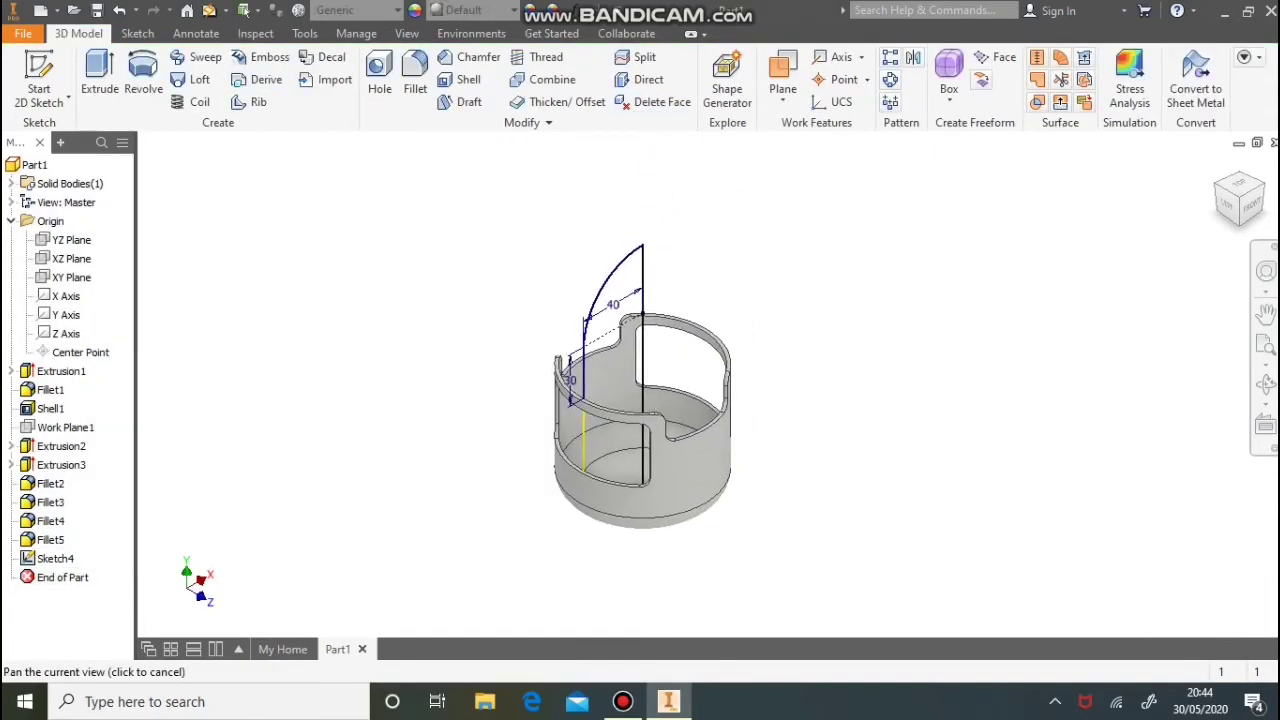
left_click(143, 74)
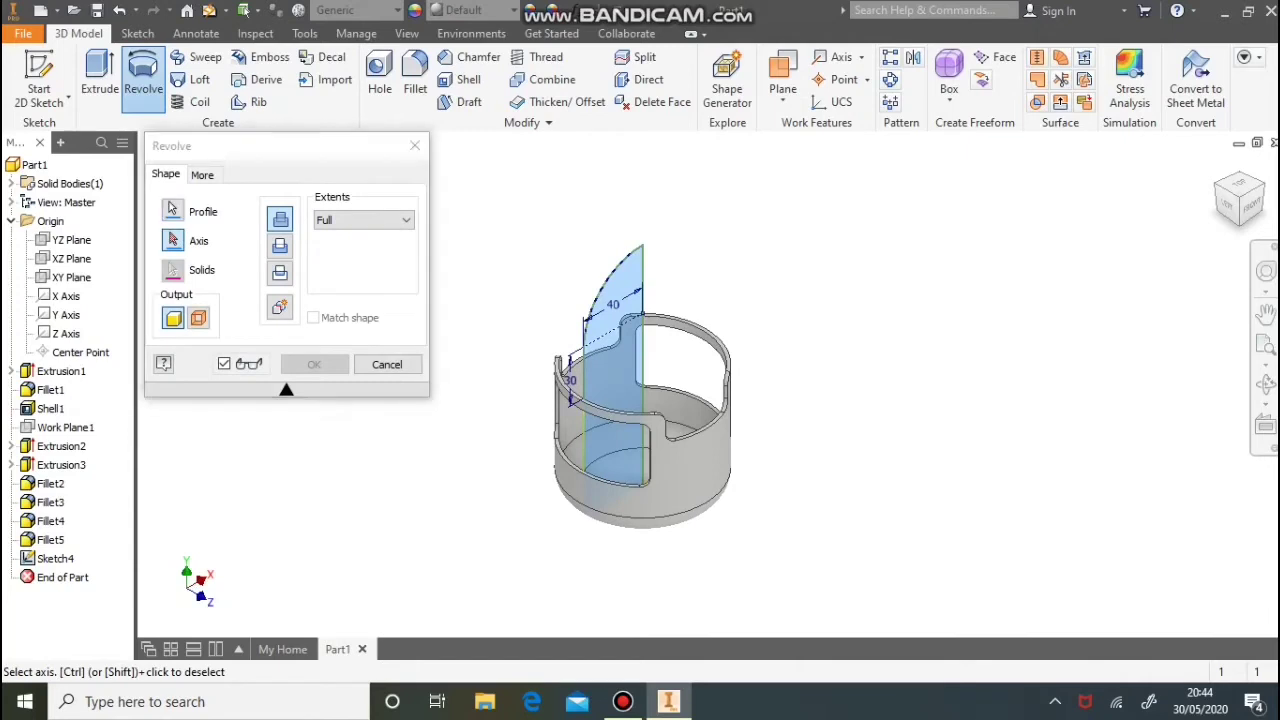
left_click(643, 350)
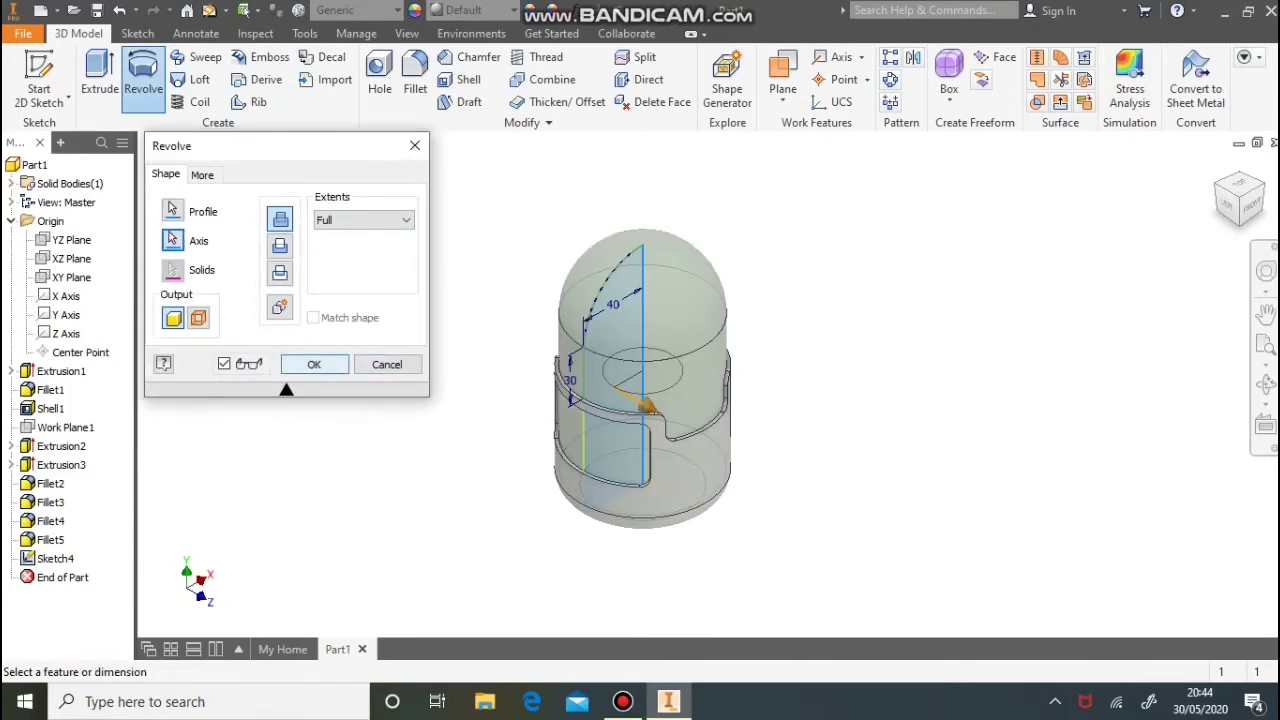
left_click(314, 364)
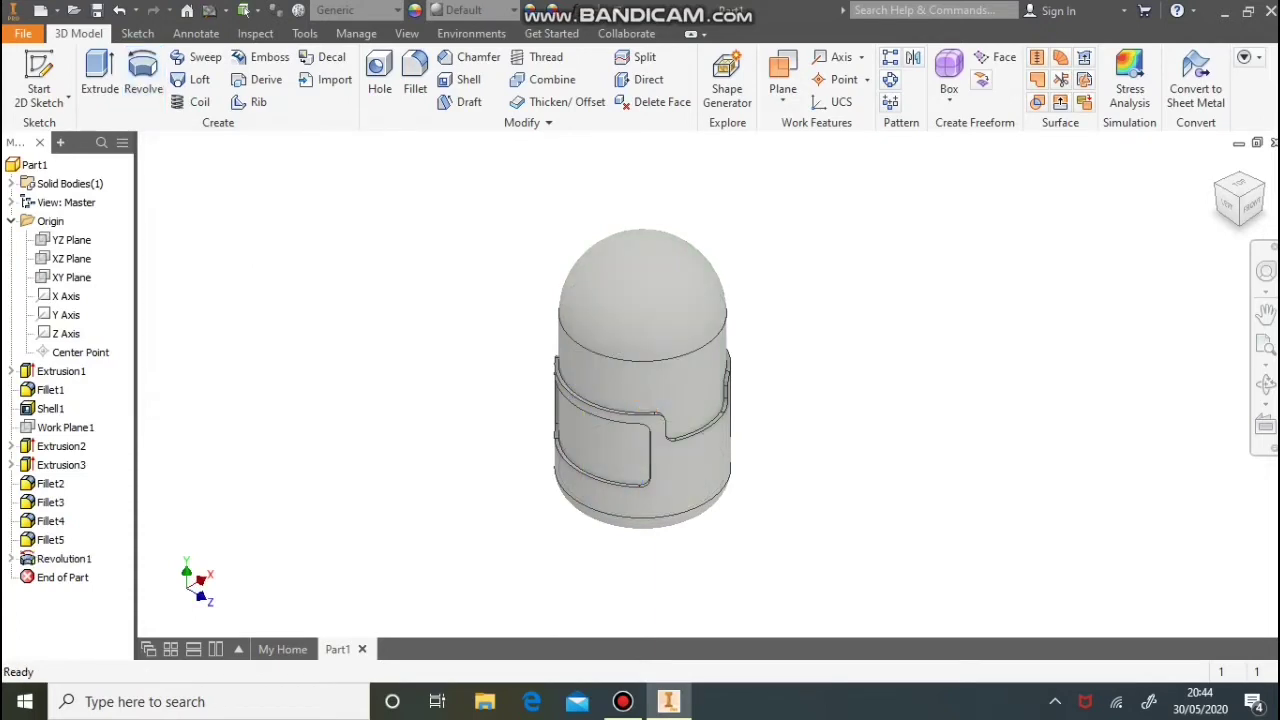
scroll(412, 302, "down", 3)
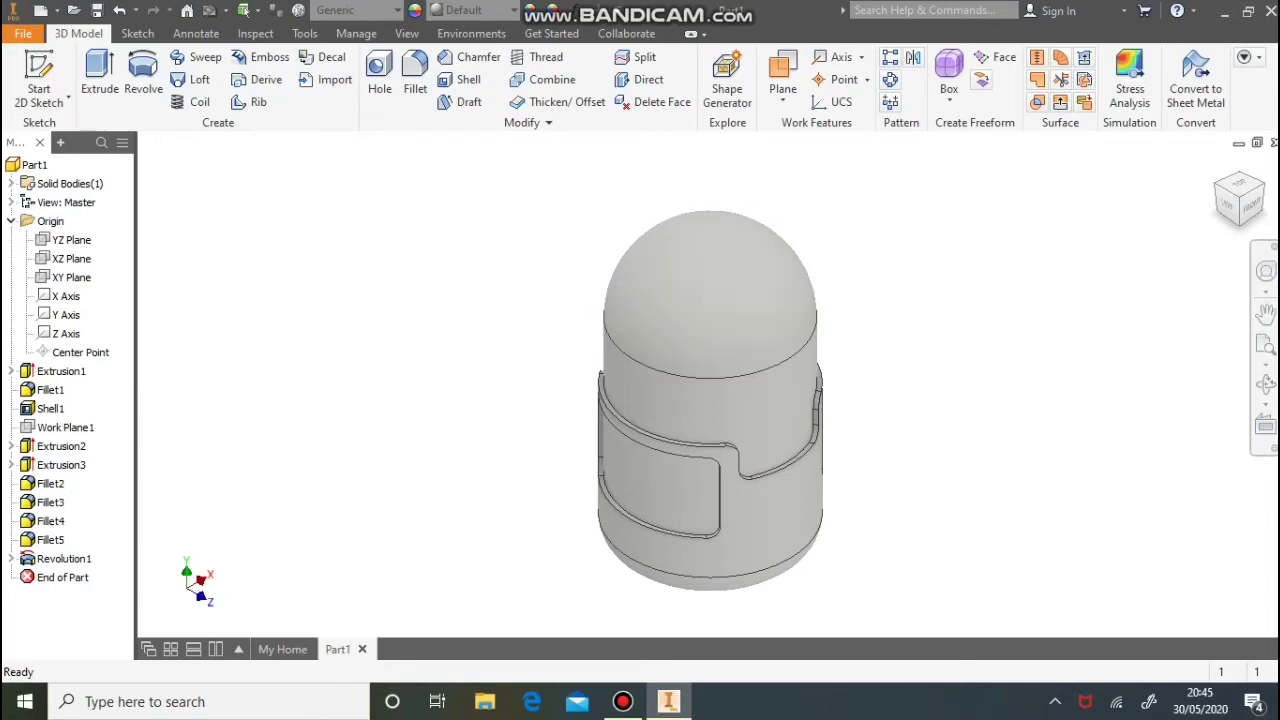
Start a sketch on the XY plane and project the side face of the cylinder above the cup's rim
left_click(38, 80)
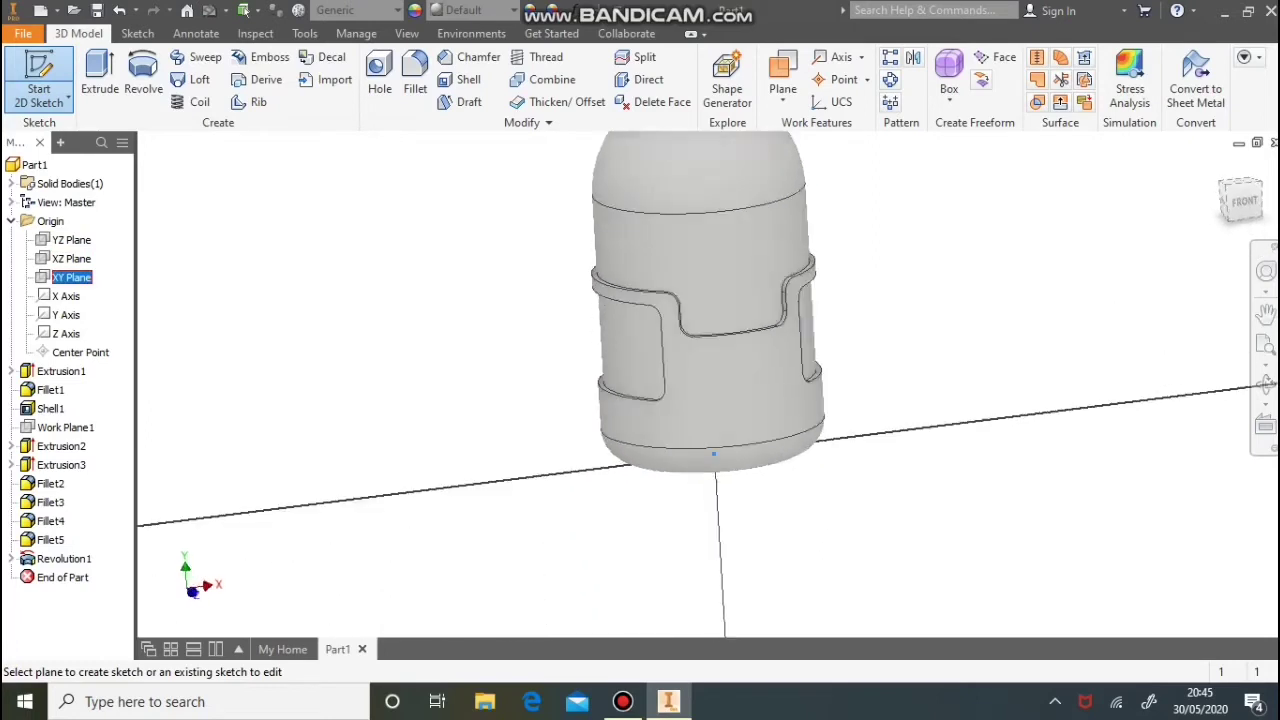
scroll(615, 214, "up", 5)
middle_click_drag(617, 208, 588, 366)
scroll(590, 356, "down", 6)
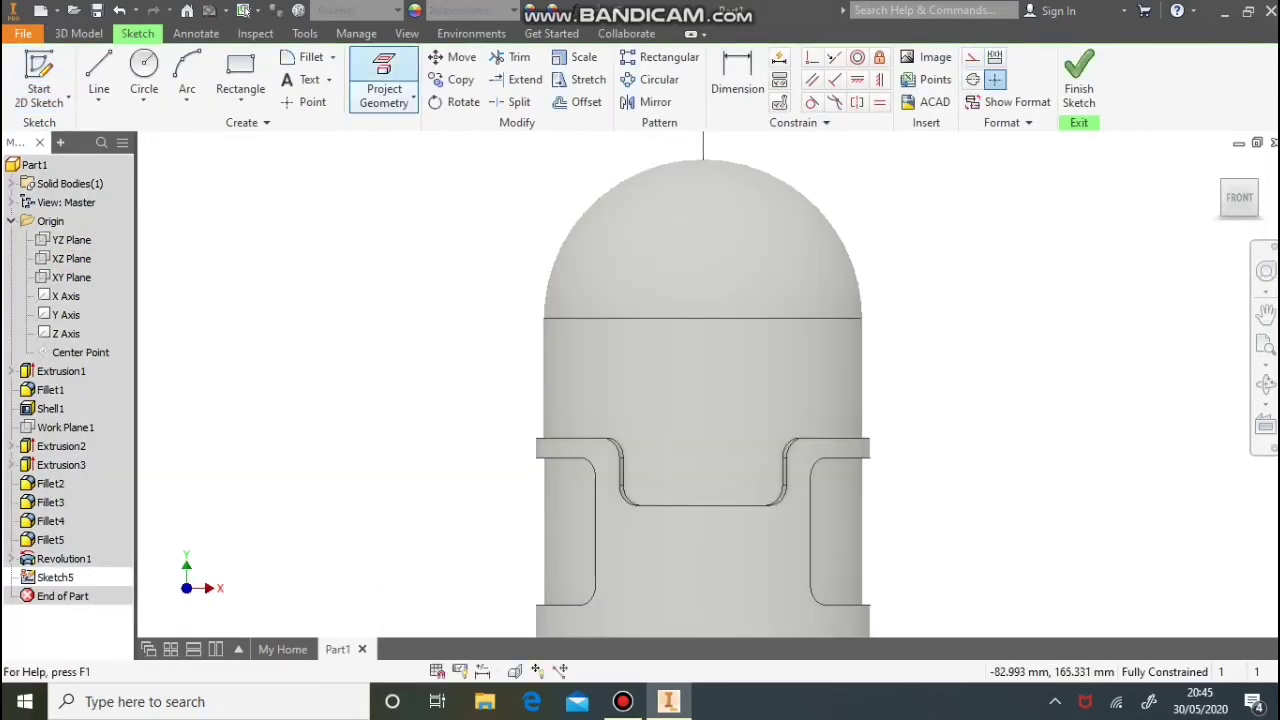
left_click(384, 88)
left_click(544, 355)
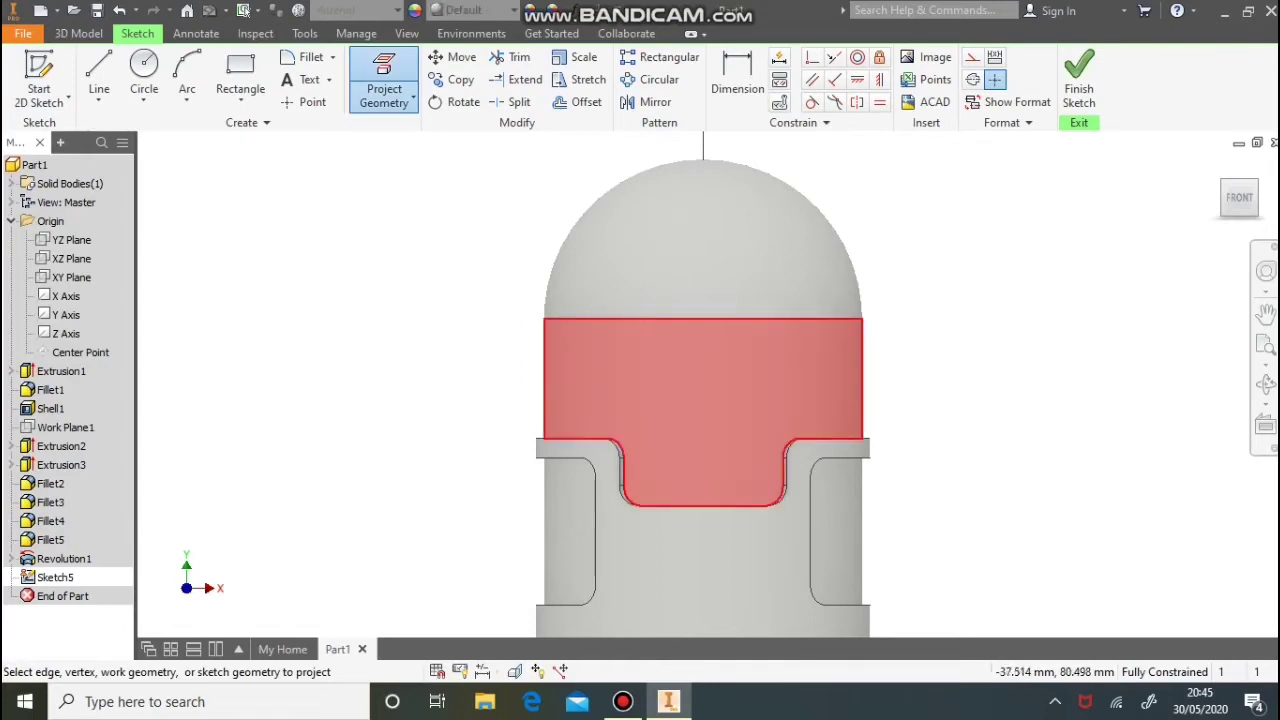
Draw a 20 mm vertical line up the body's outer side edge, starting at the cup's rim
left_click(99, 75)
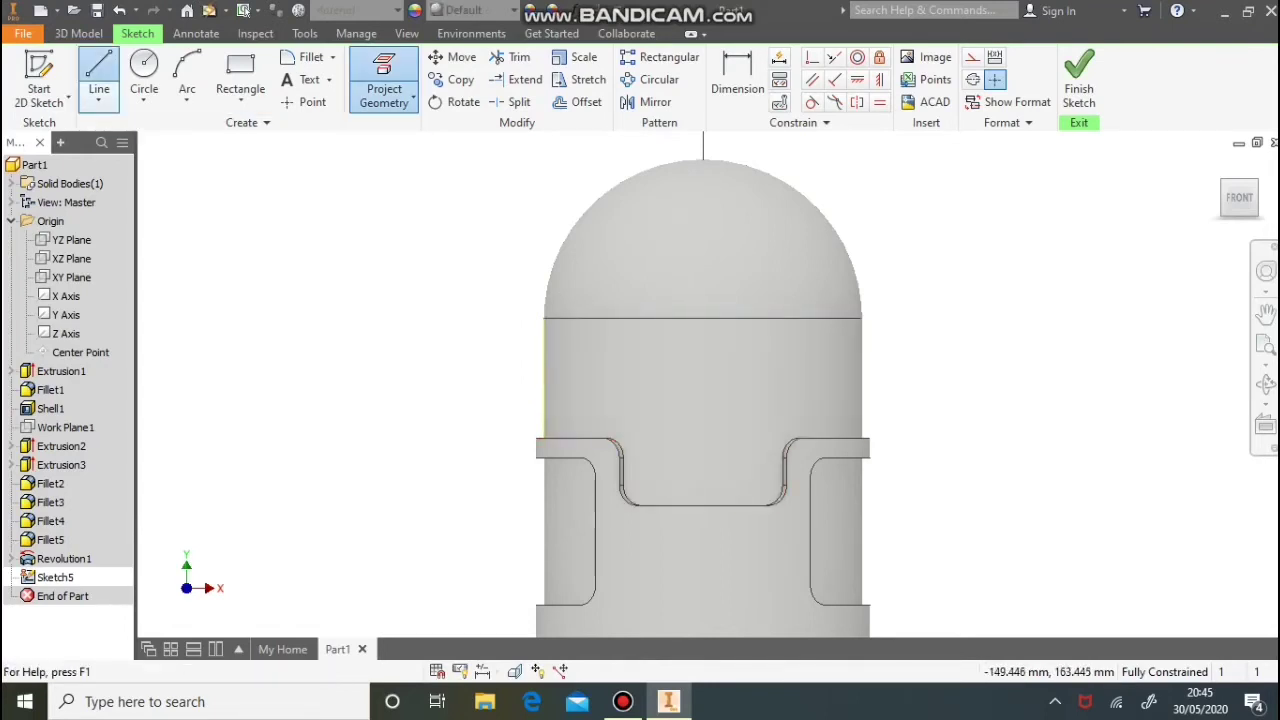
left_click(543, 438)
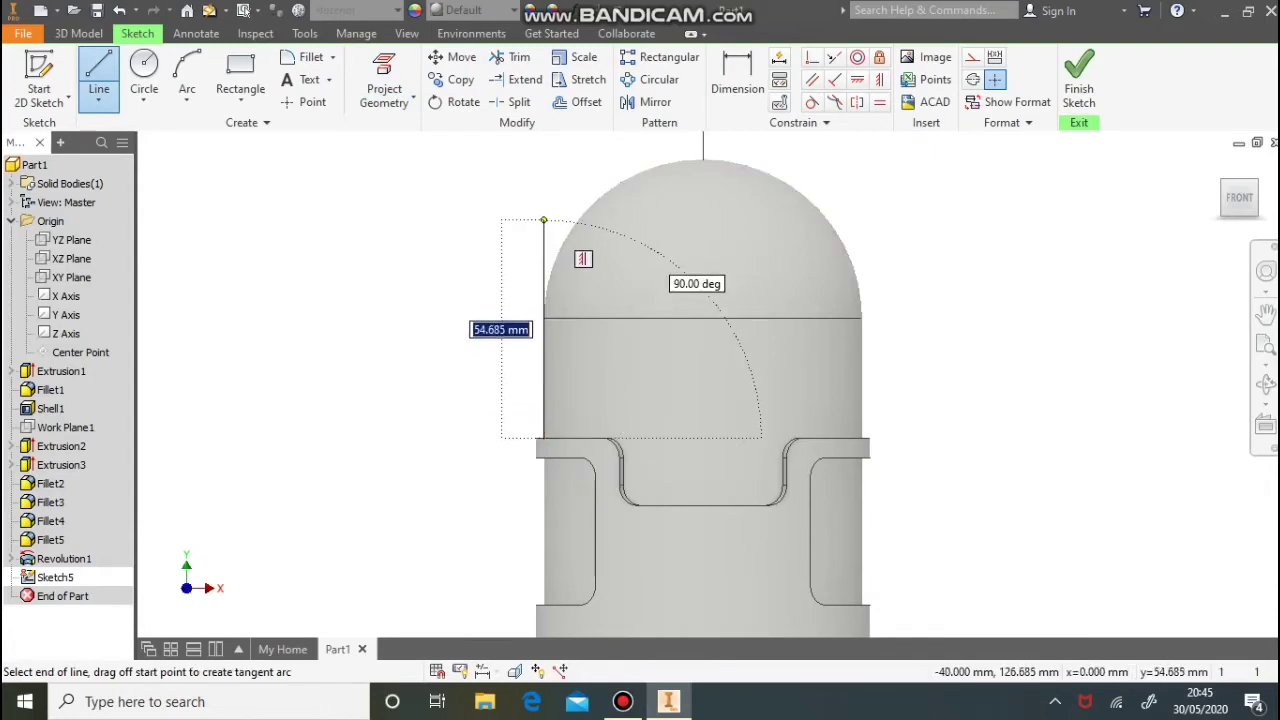
key("BackSpace")
type("20")
key("Return")
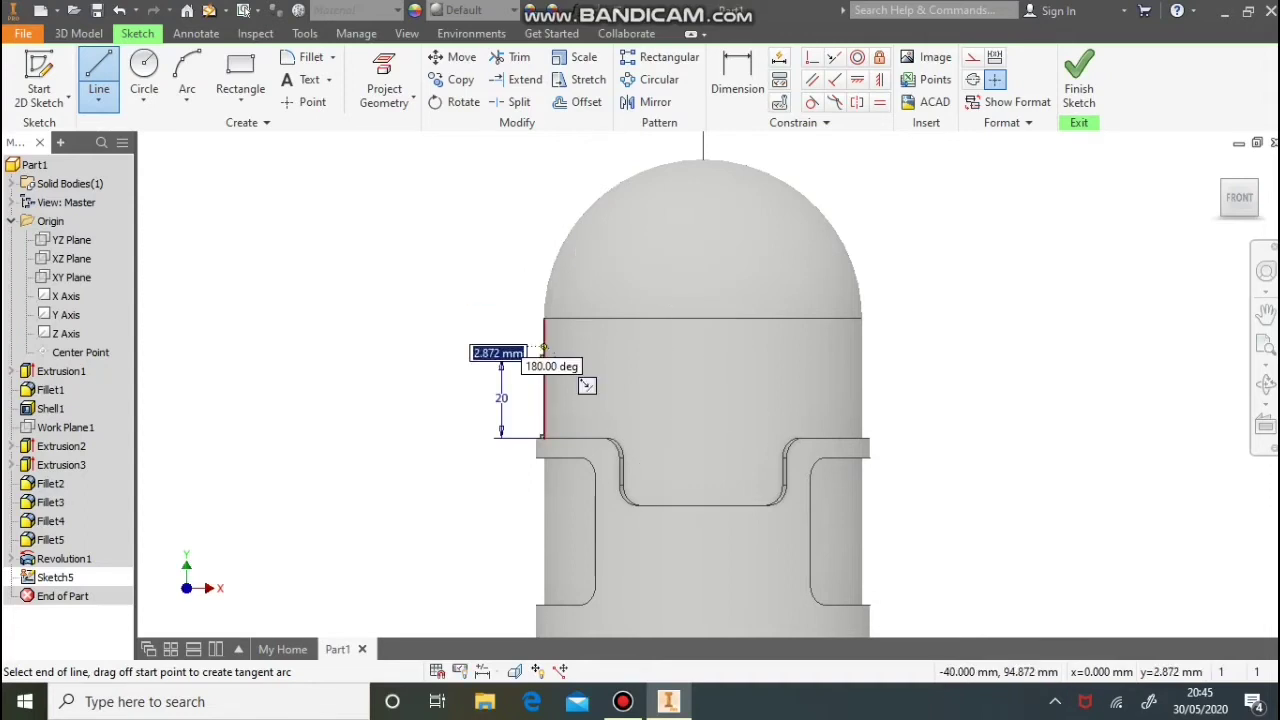
Continue from the line's upper end with a closed rectangle 2 mm wide and 10 mm high outside the body, up to the dome's base
scroll(555, 260, "up", 4)
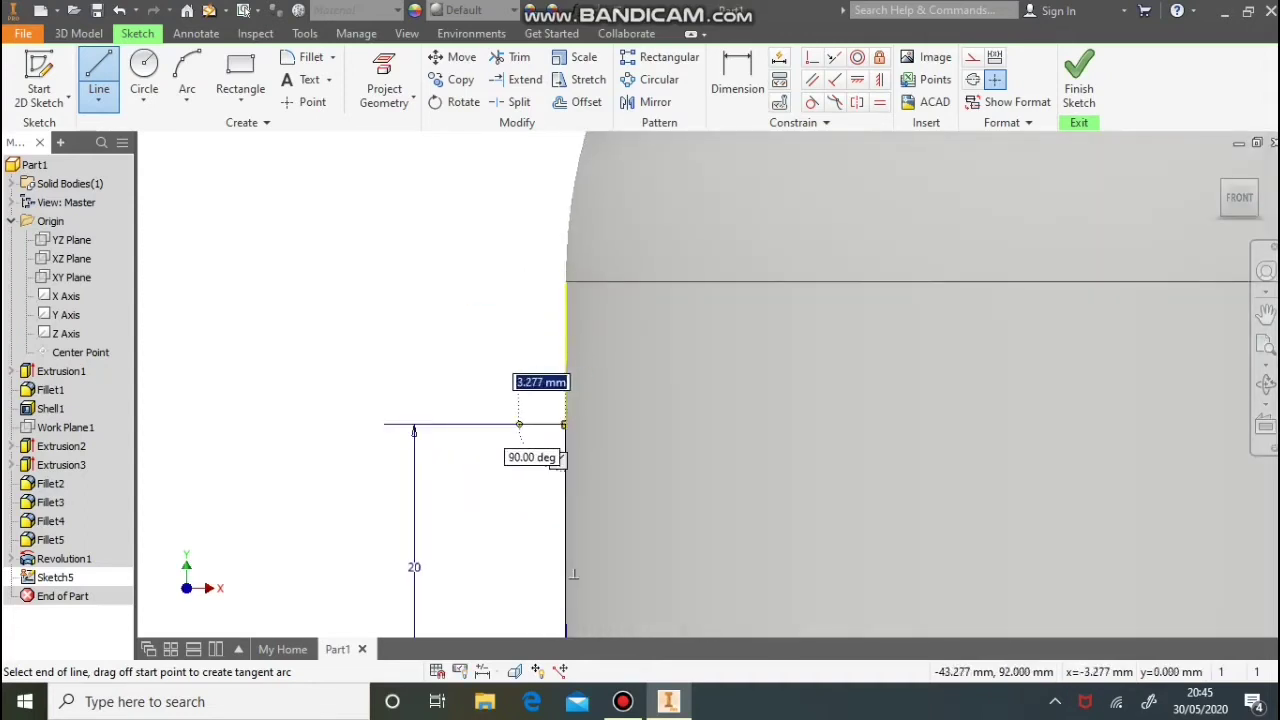
key("Return")
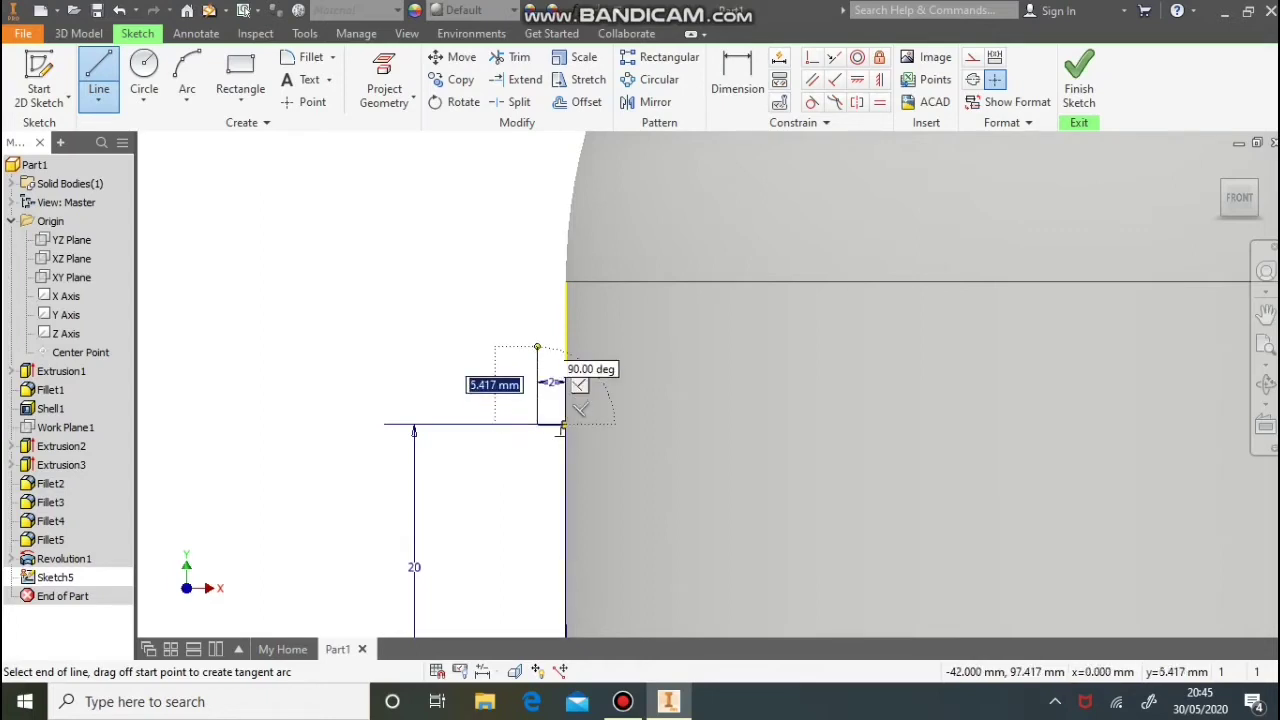
key("Return")
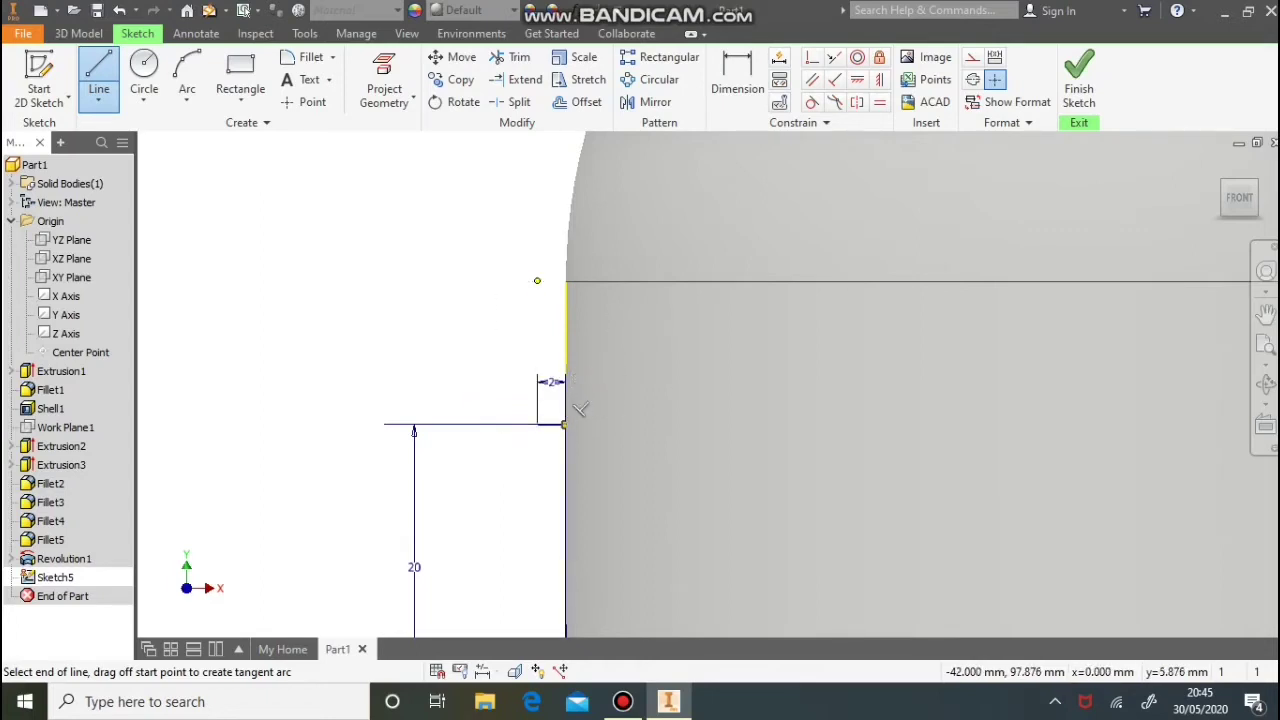
left_click(608, 281)
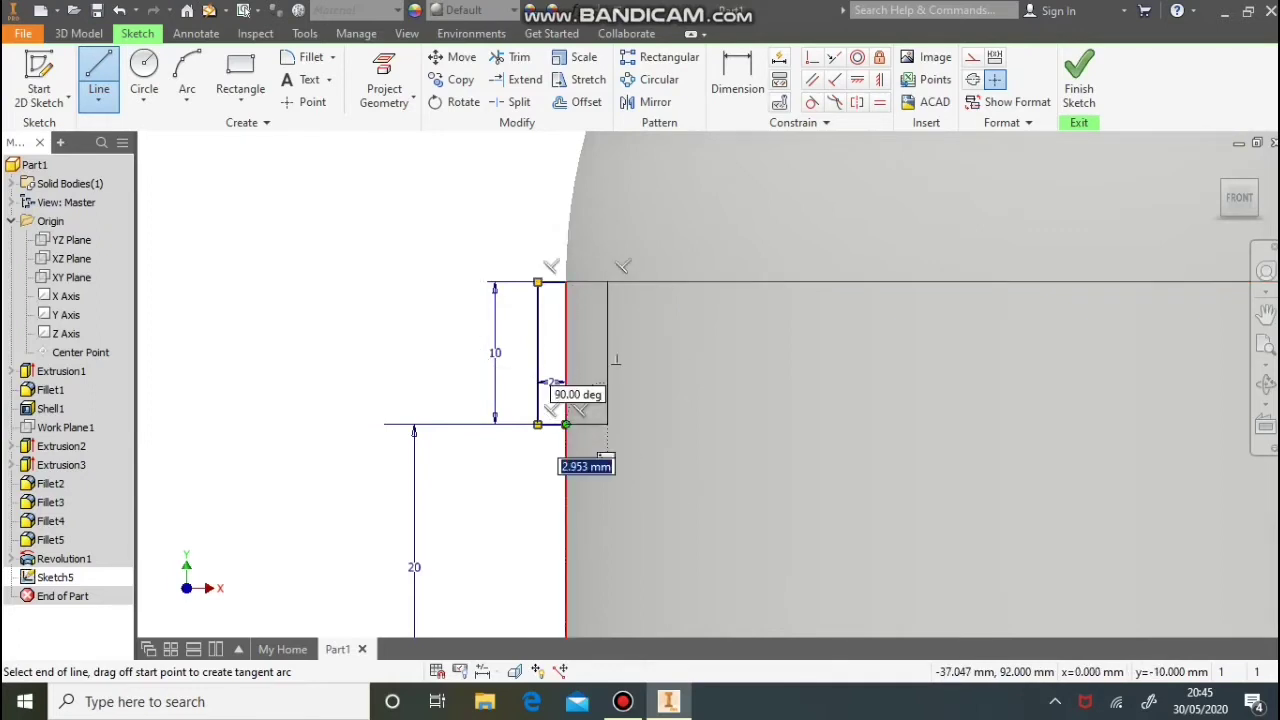
double_click(608, 424)
Finish the sketch and revolve the small rectangle fully about the Y axis, joining it to the body as a raised band
left_click(1079, 80)
left_click(143, 75)
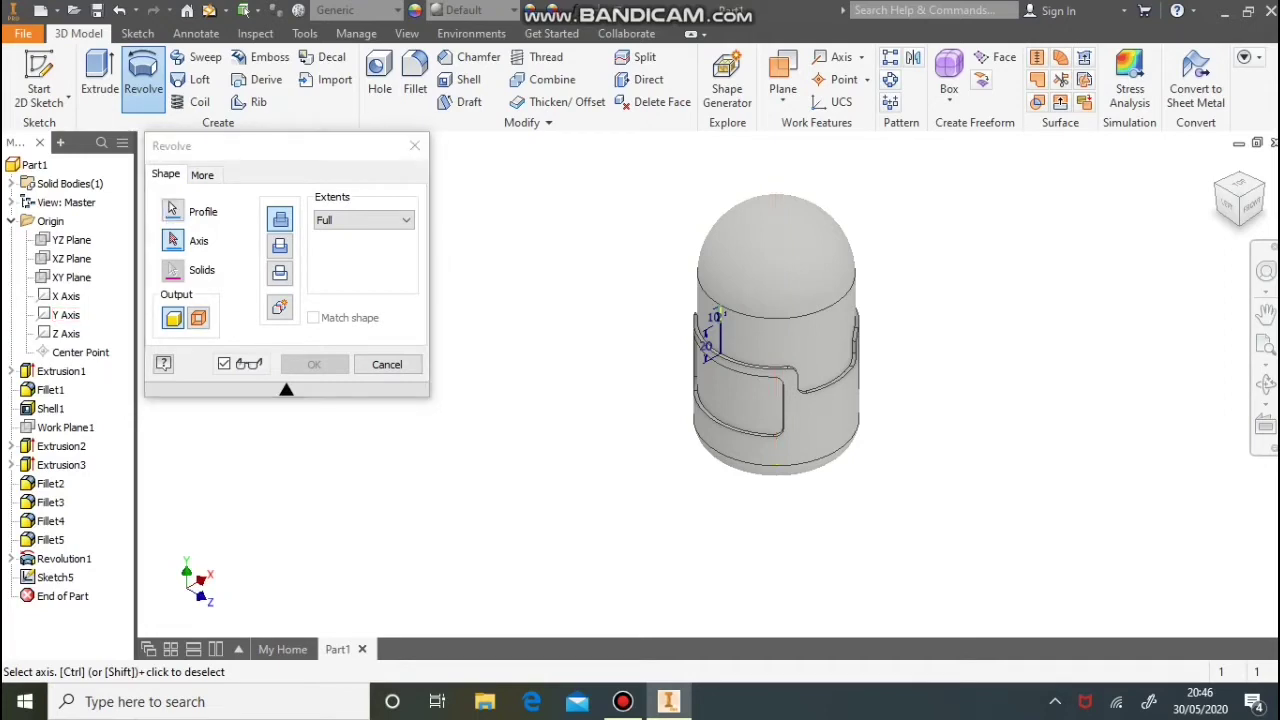
left_click(66, 314)
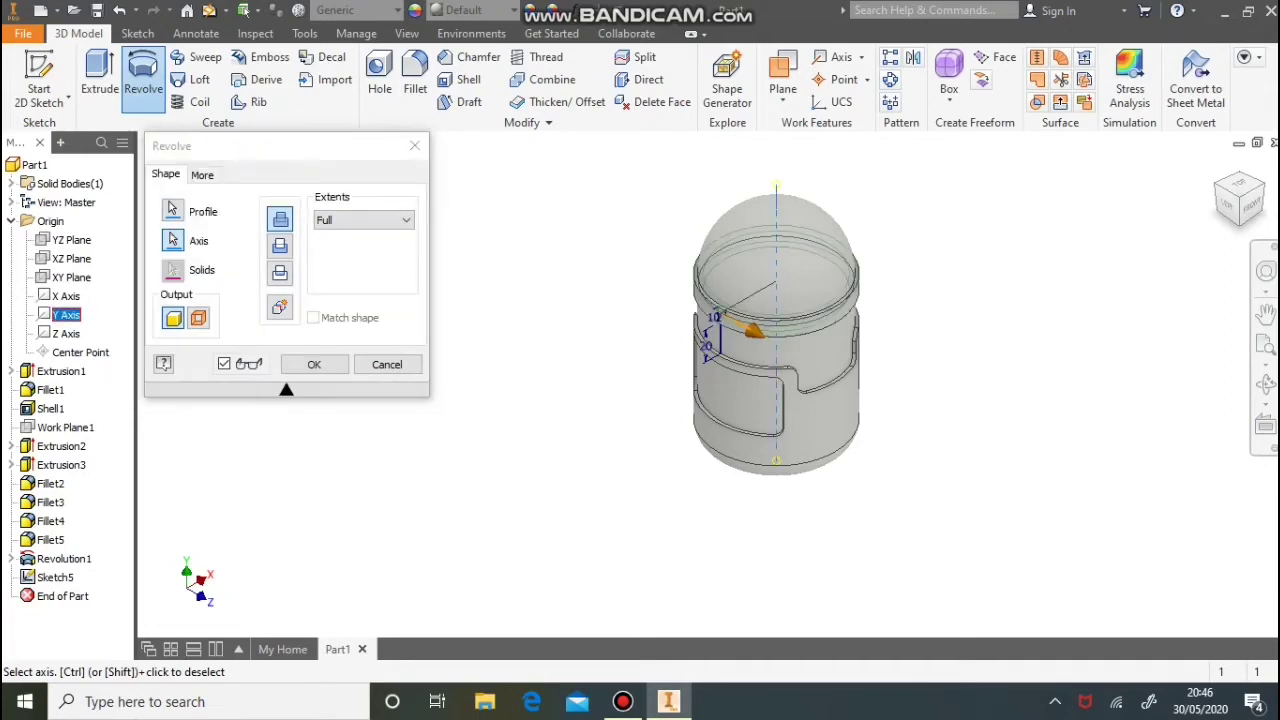
left_click(291, 364)
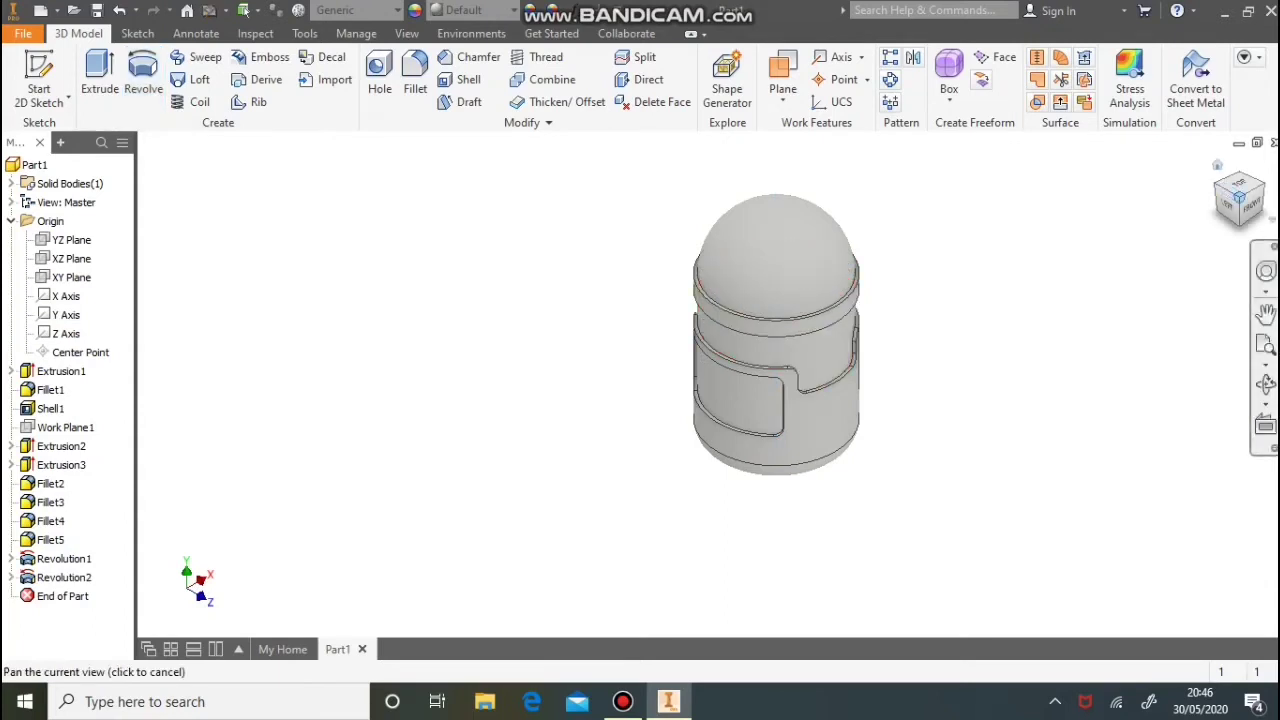
left_click(1239, 197)
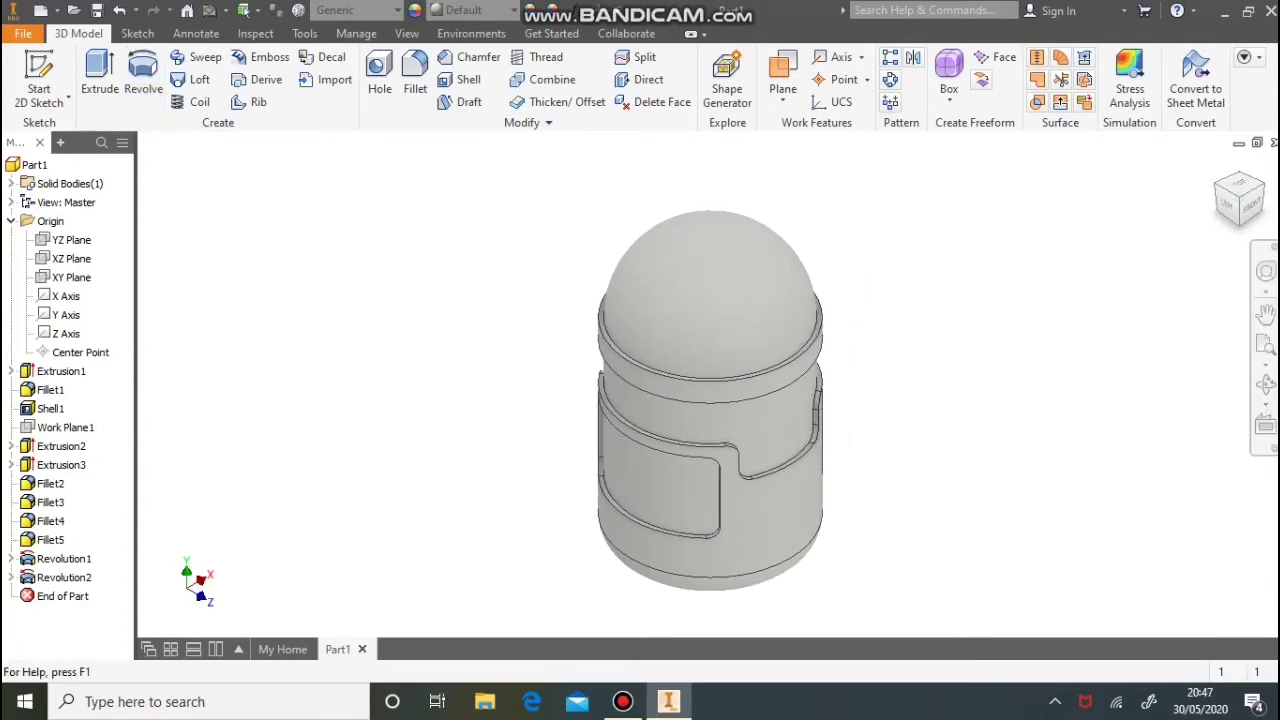
Create a work plane offset 50 mm from the XY plane
left_click(783, 80)
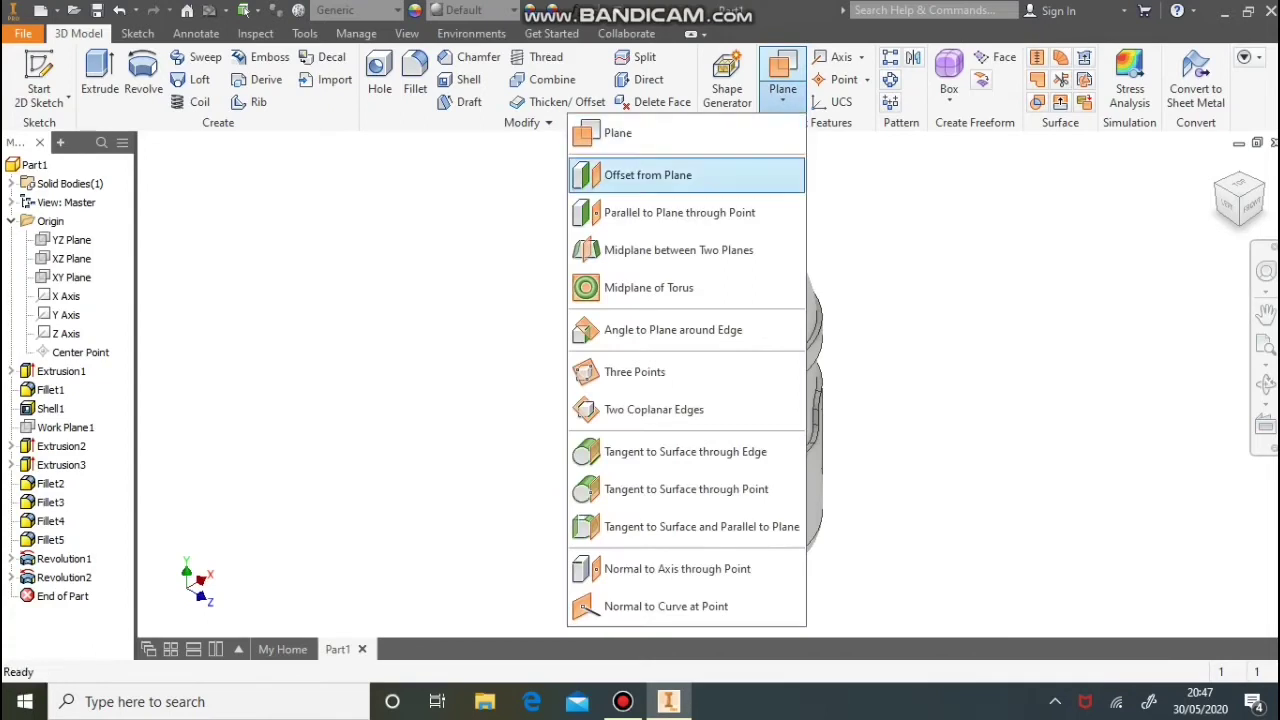
left_click(648, 175)
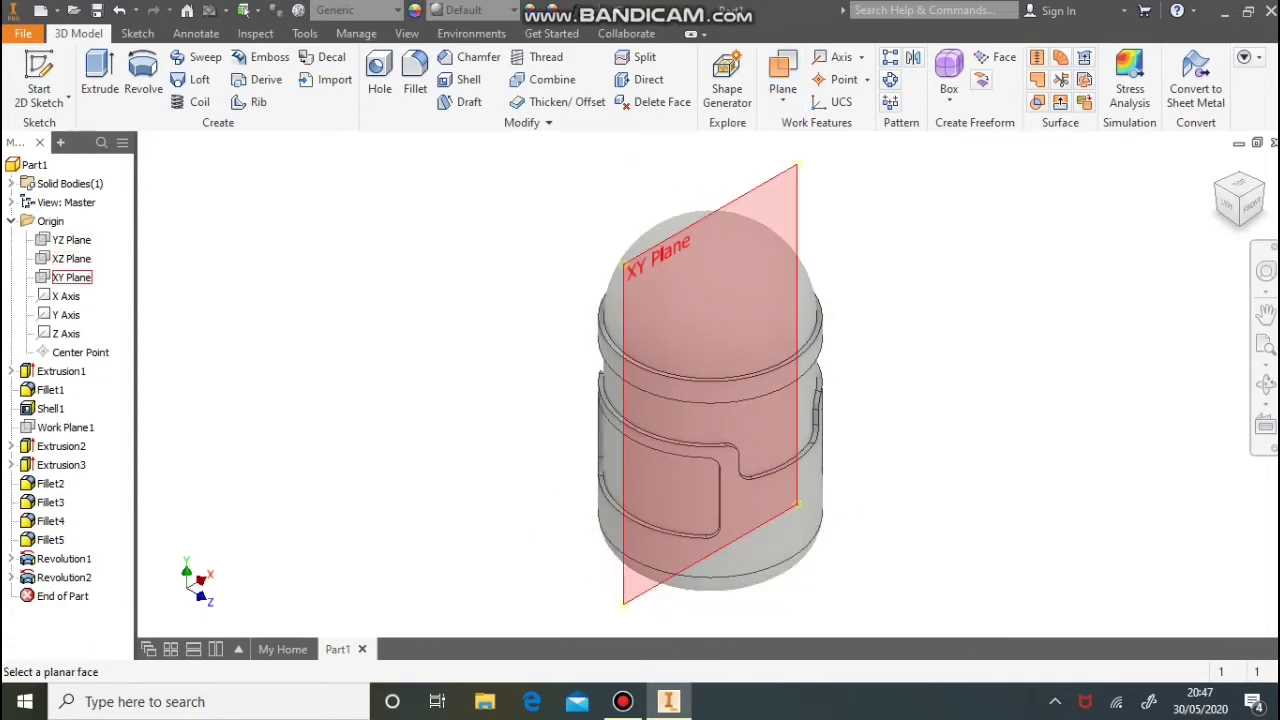
left_click(71, 277)
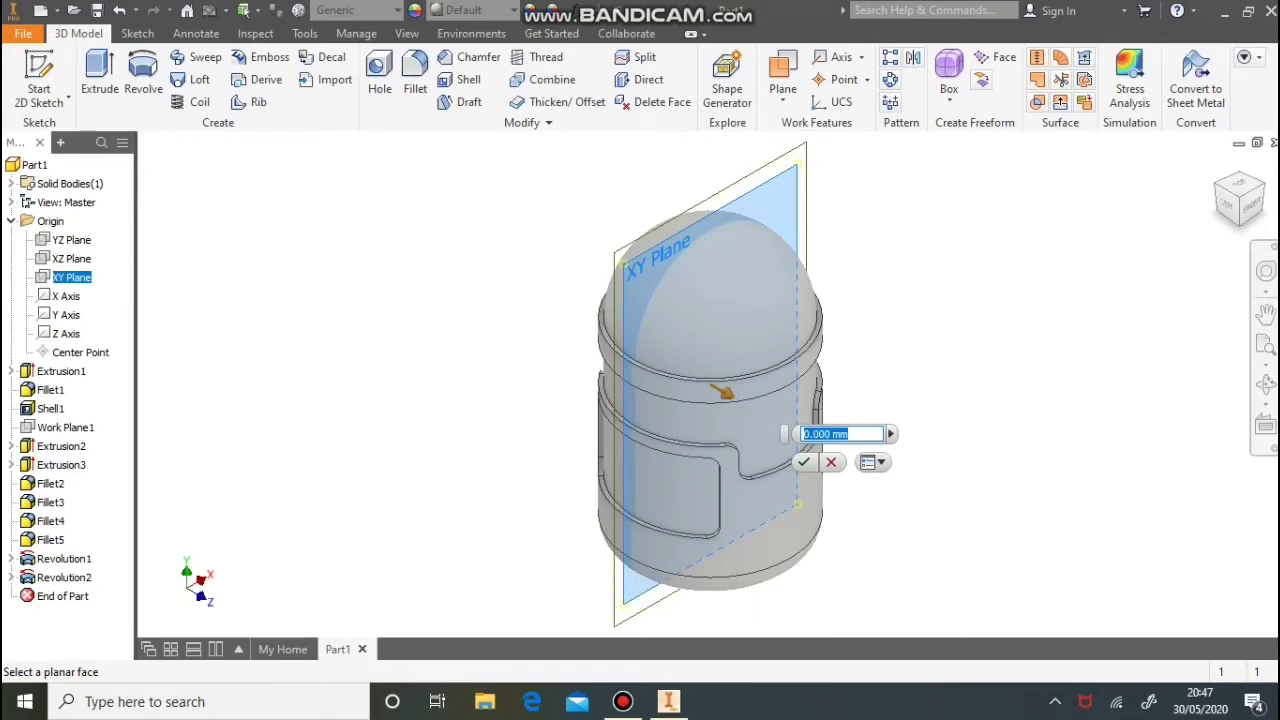
type("50")
key("Return")
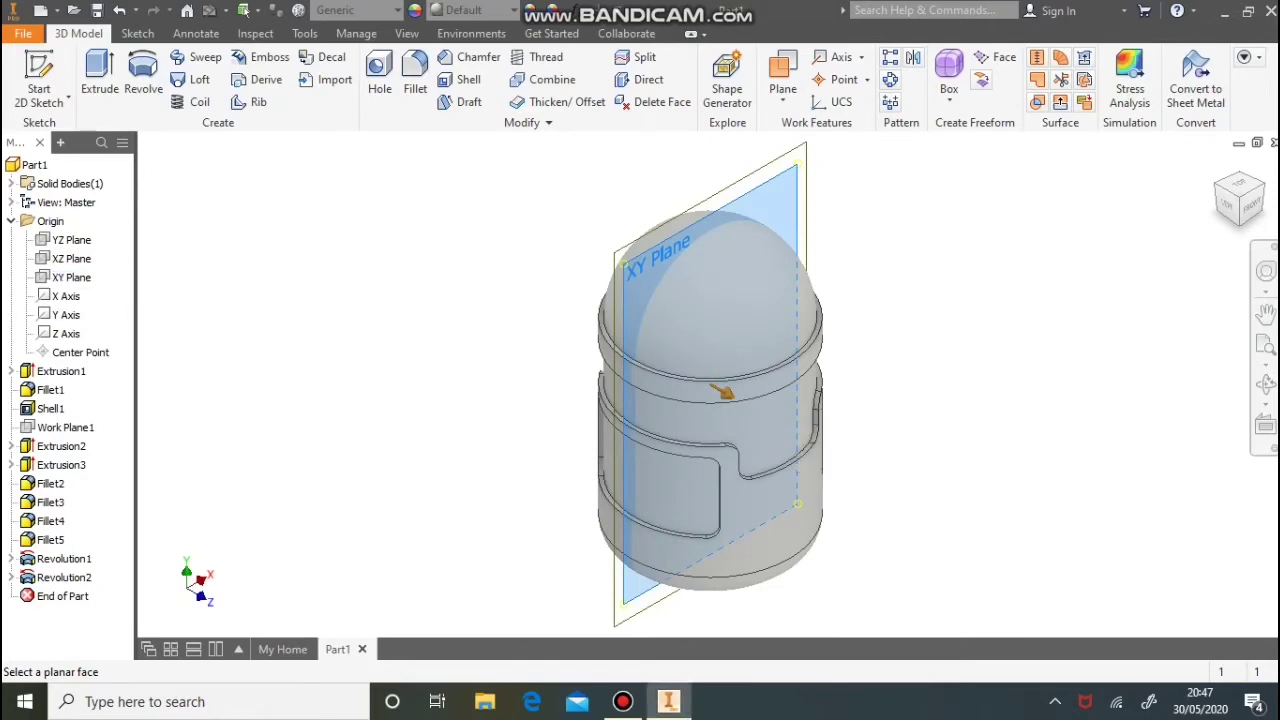
Start a sketch on the new offset work plane and project the upper and lower edges of the raised band
left_click(39, 80)
left_click(66, 596)
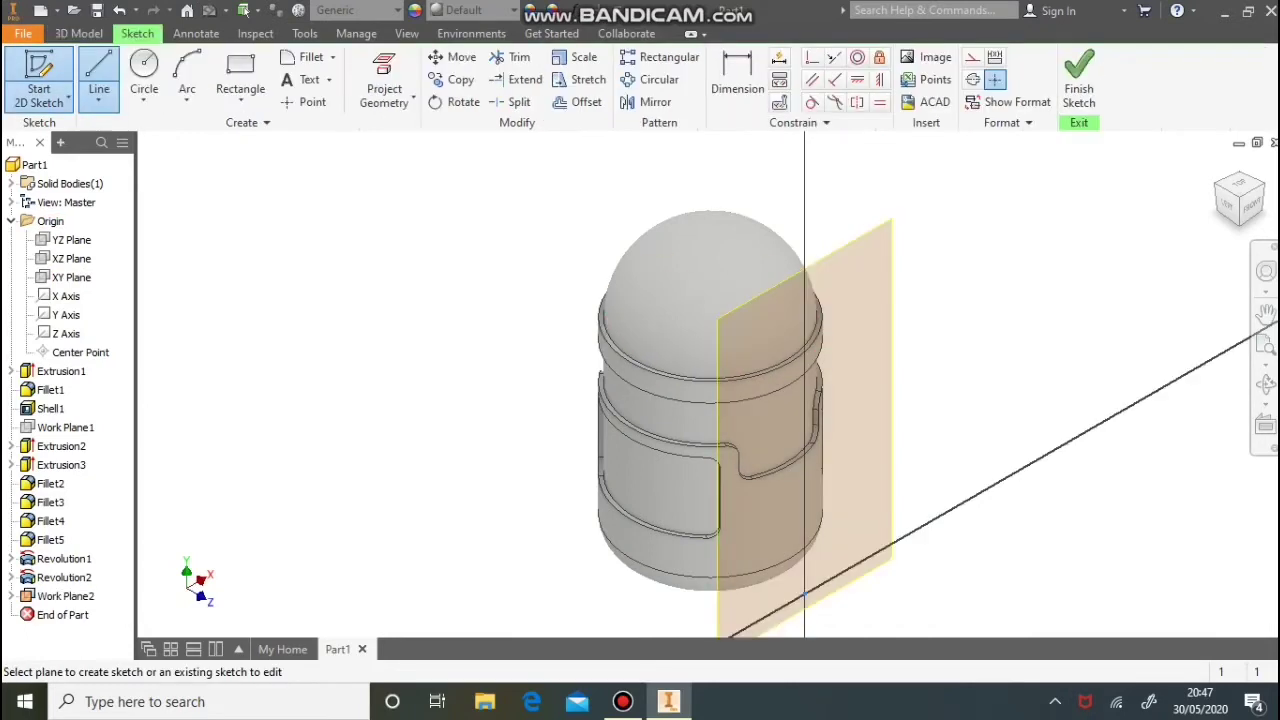
middle_click_drag(738, 195, 695, 394)
scroll(660, 309, "up", 5)
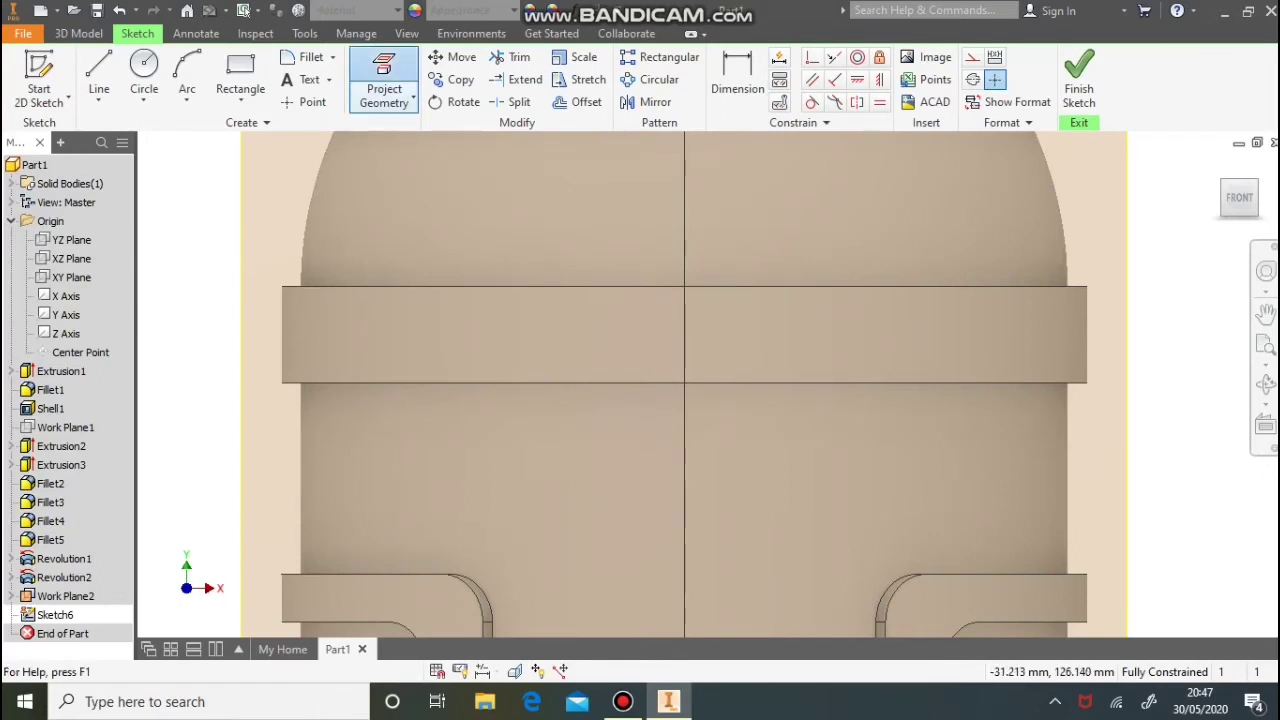
left_click(384, 80)
left_click(670, 288)
left_click(640, 383)
Draw a vertical line on the centre axis connecting the two projected band edges
left_click(98, 70)
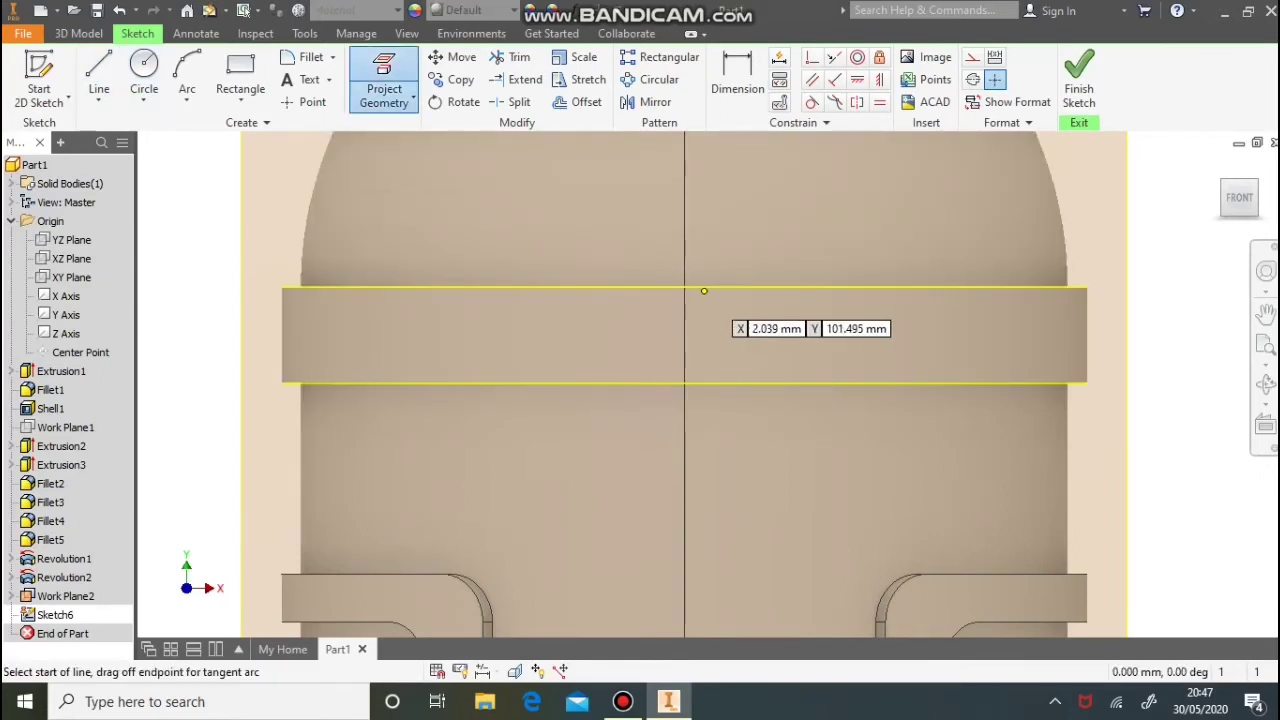
left_click(684, 288)
left_click(684, 383)
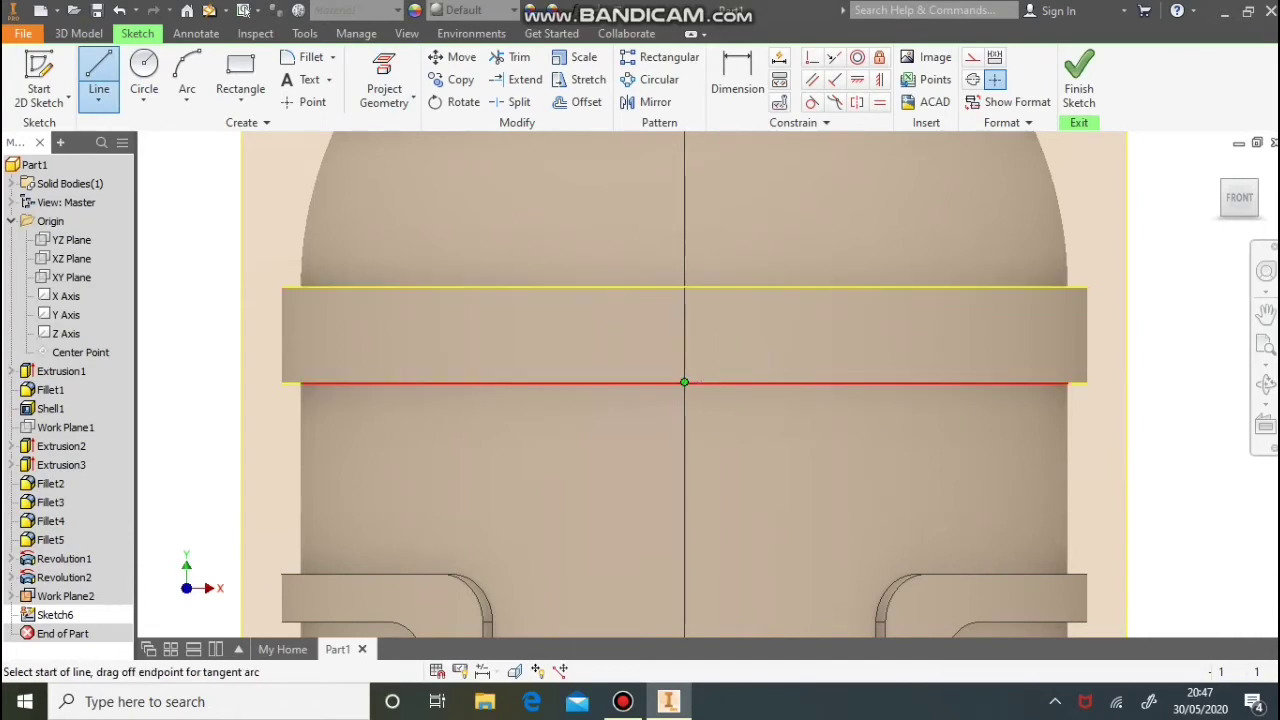
Draw concentric circles of 38 mm and 30 mm diameter centred on the short vertical line's midpoint, and finish the sketch
key("c")
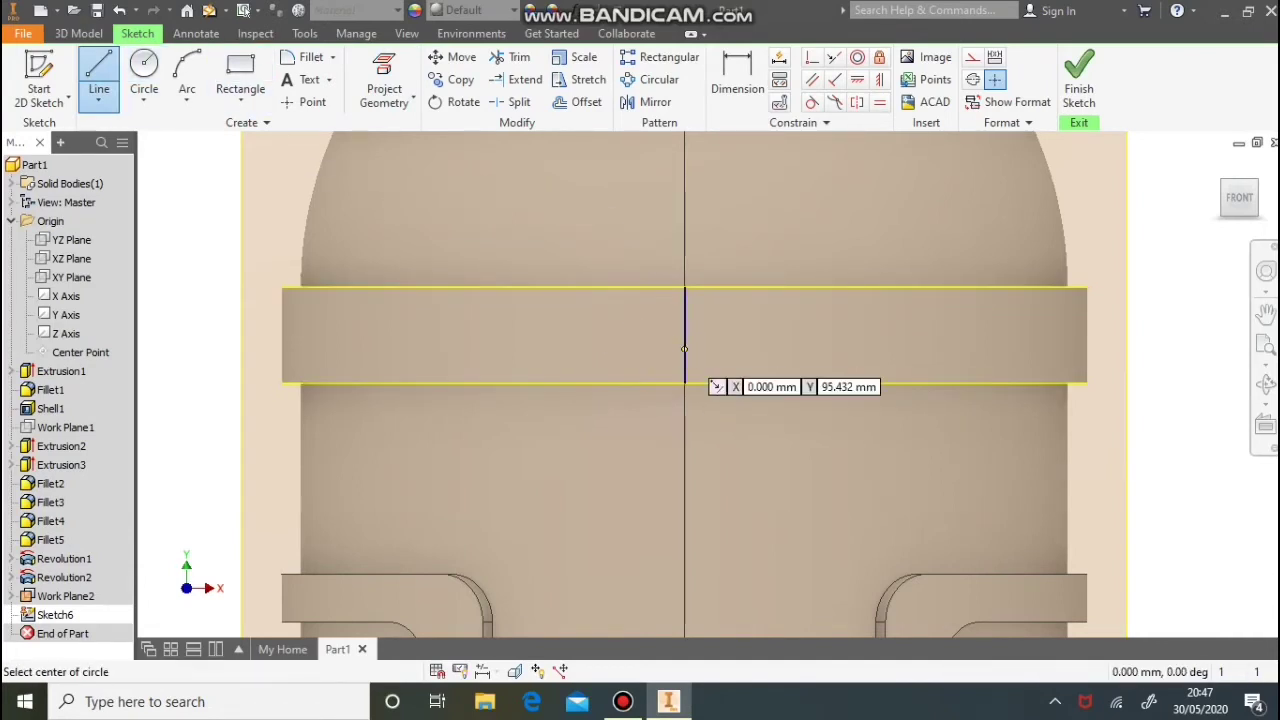
left_click(684, 335)
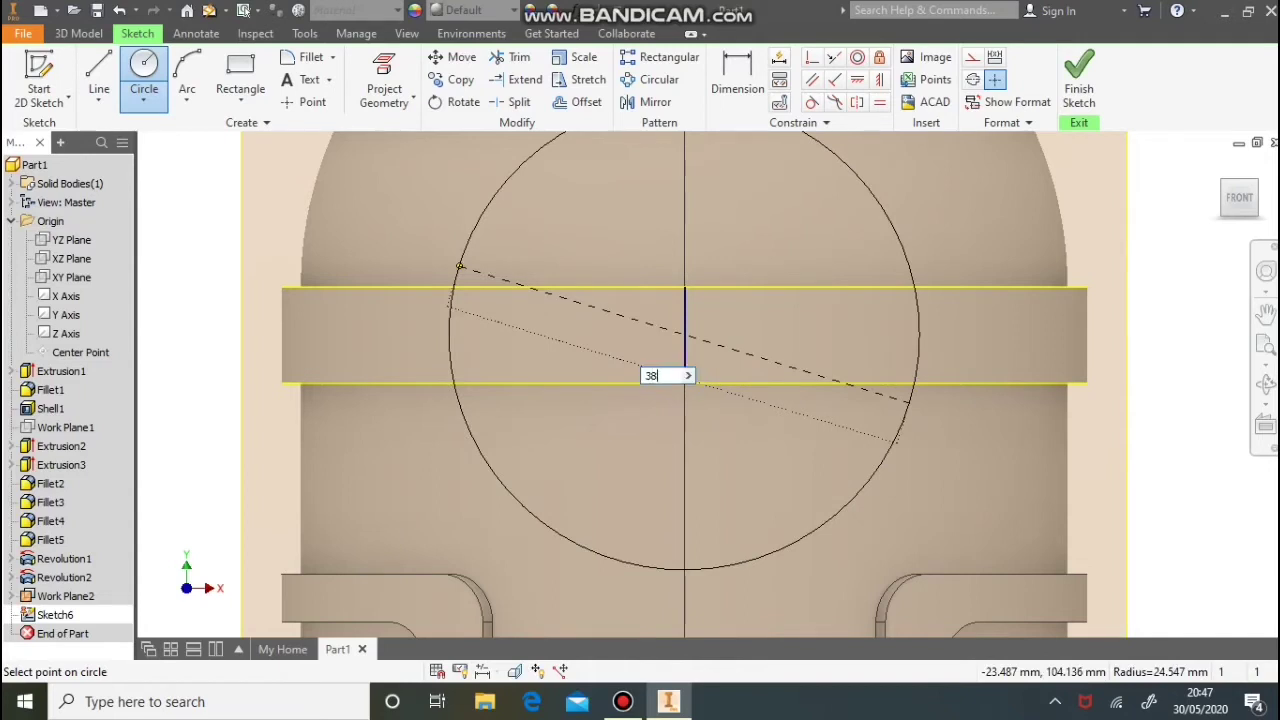
type("38")
key("Return")
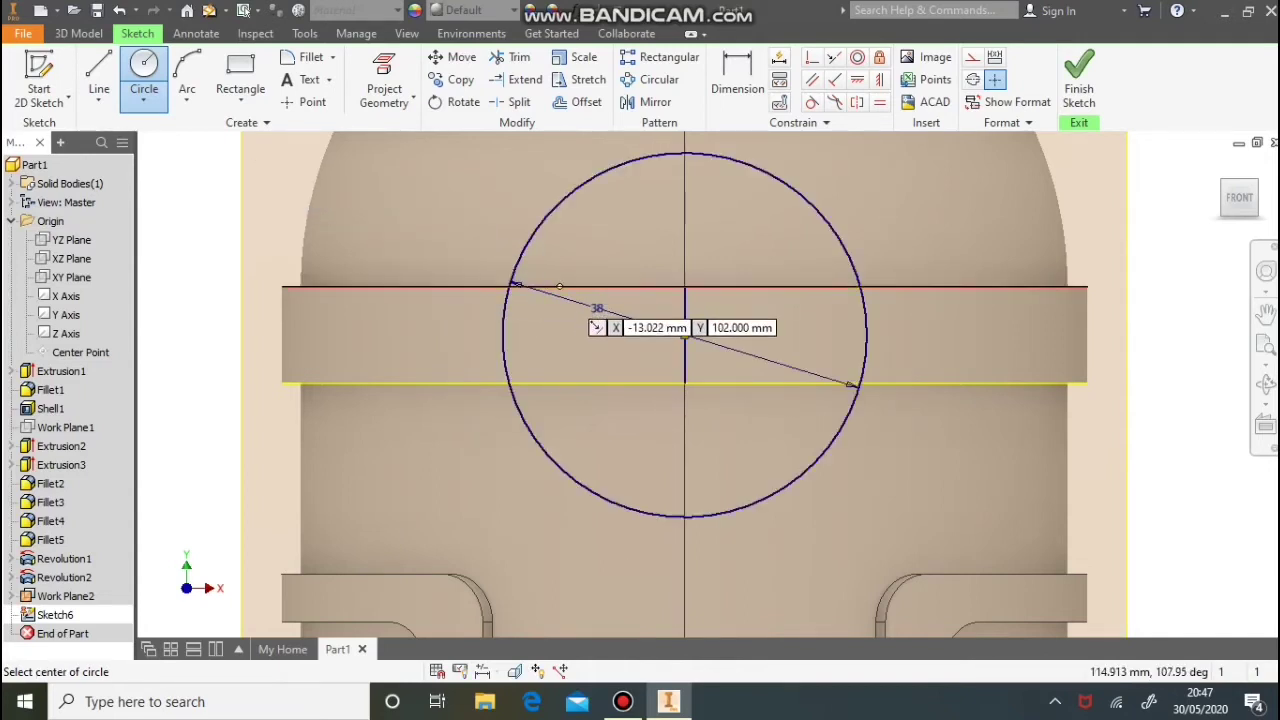
left_click(684, 335)
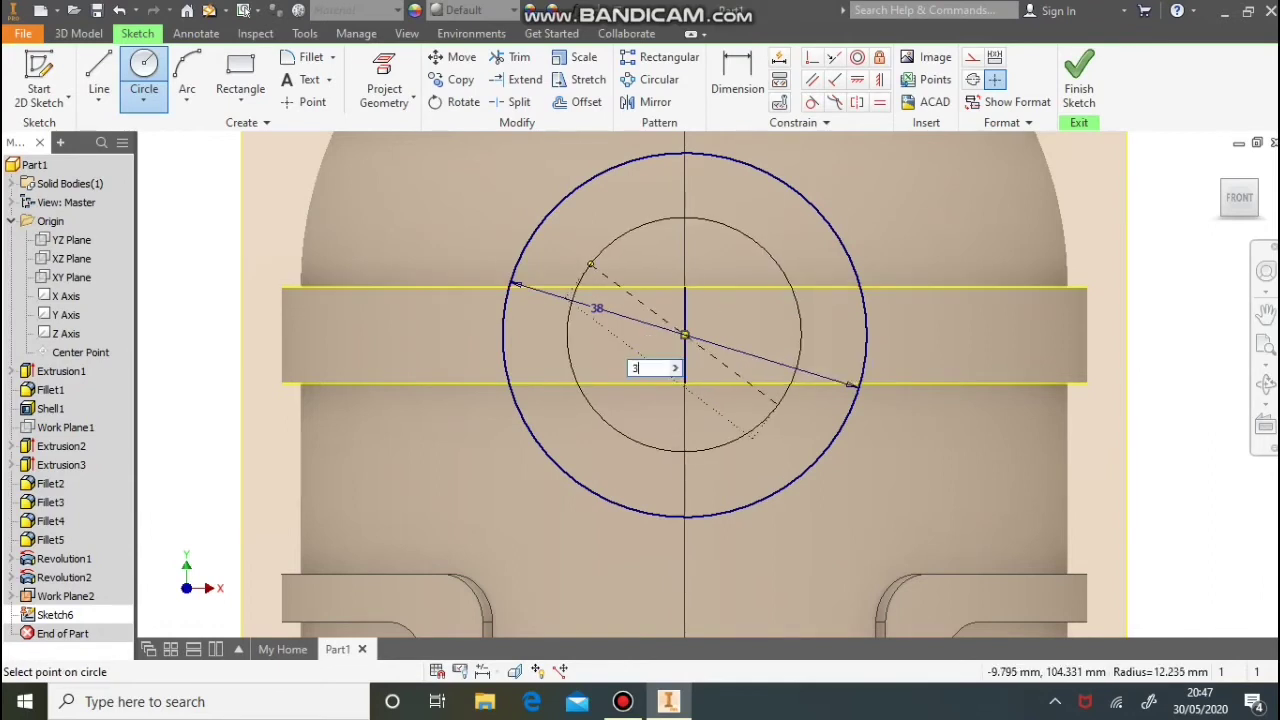
type("30")
key("Return")
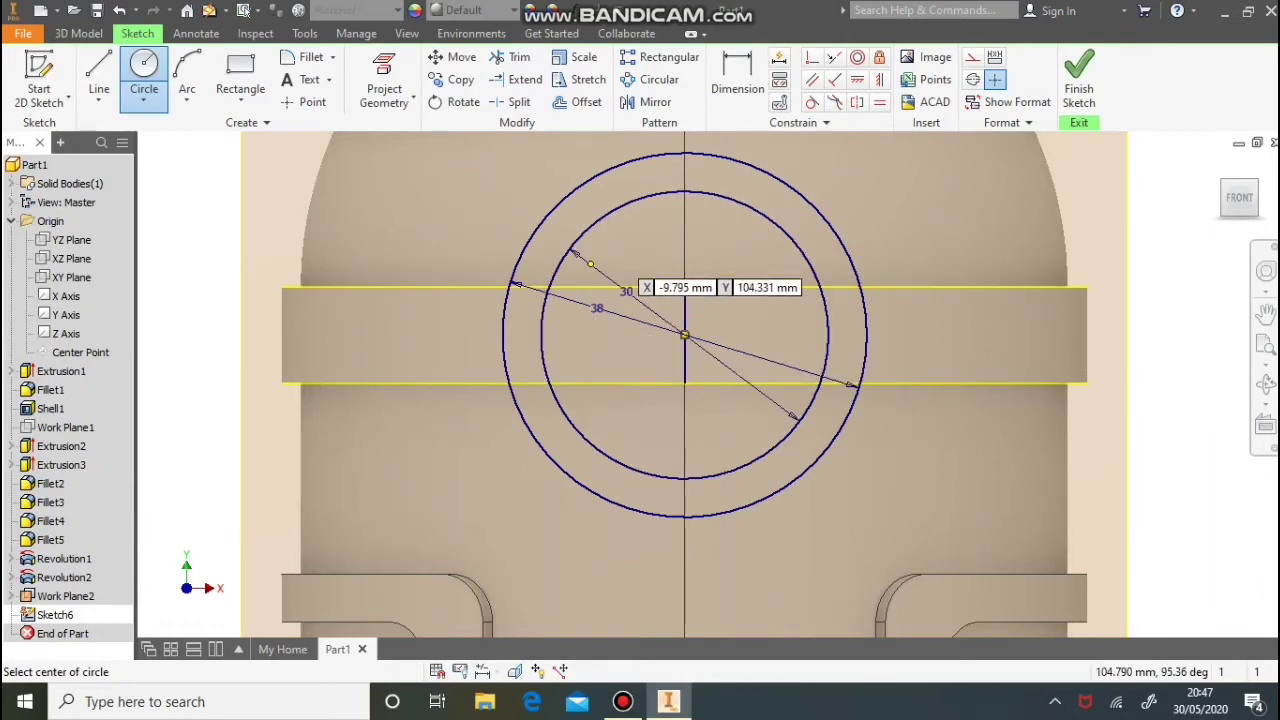
left_click(1079, 80)
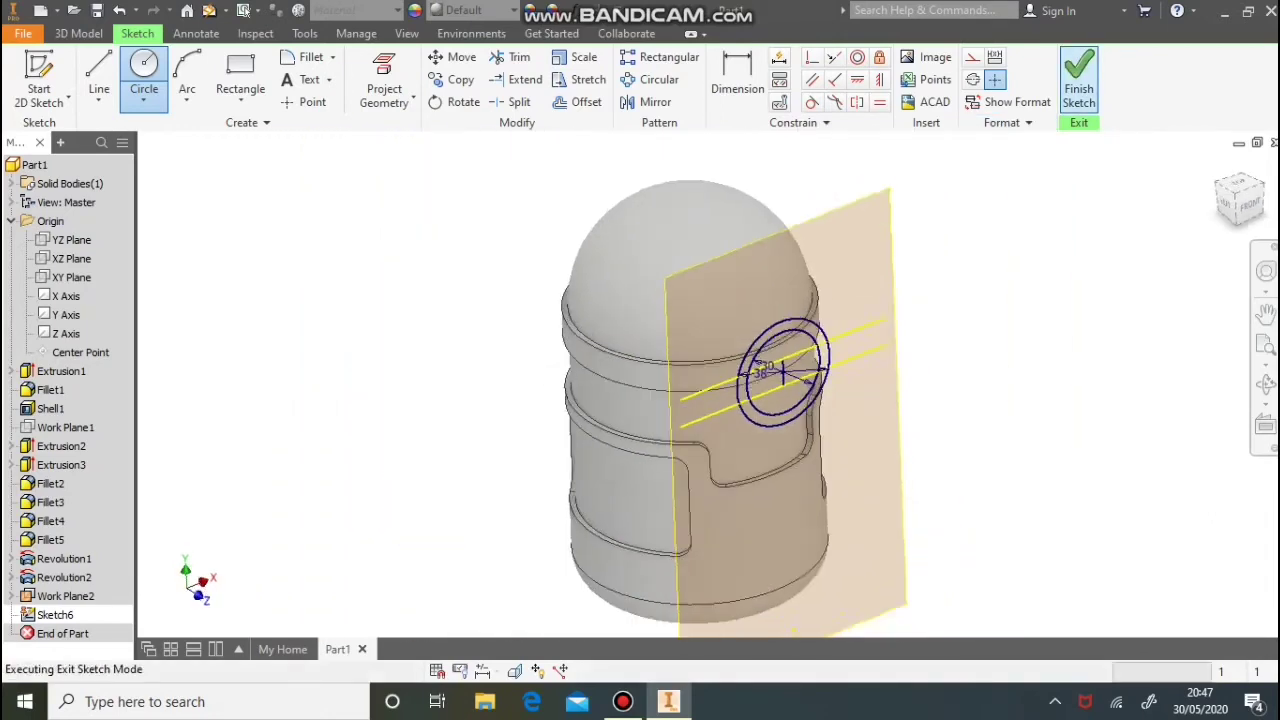
Extrude the ring between the circles 20 mm towards the body, joining it, and hide the offset work plane
left_click(100, 80)
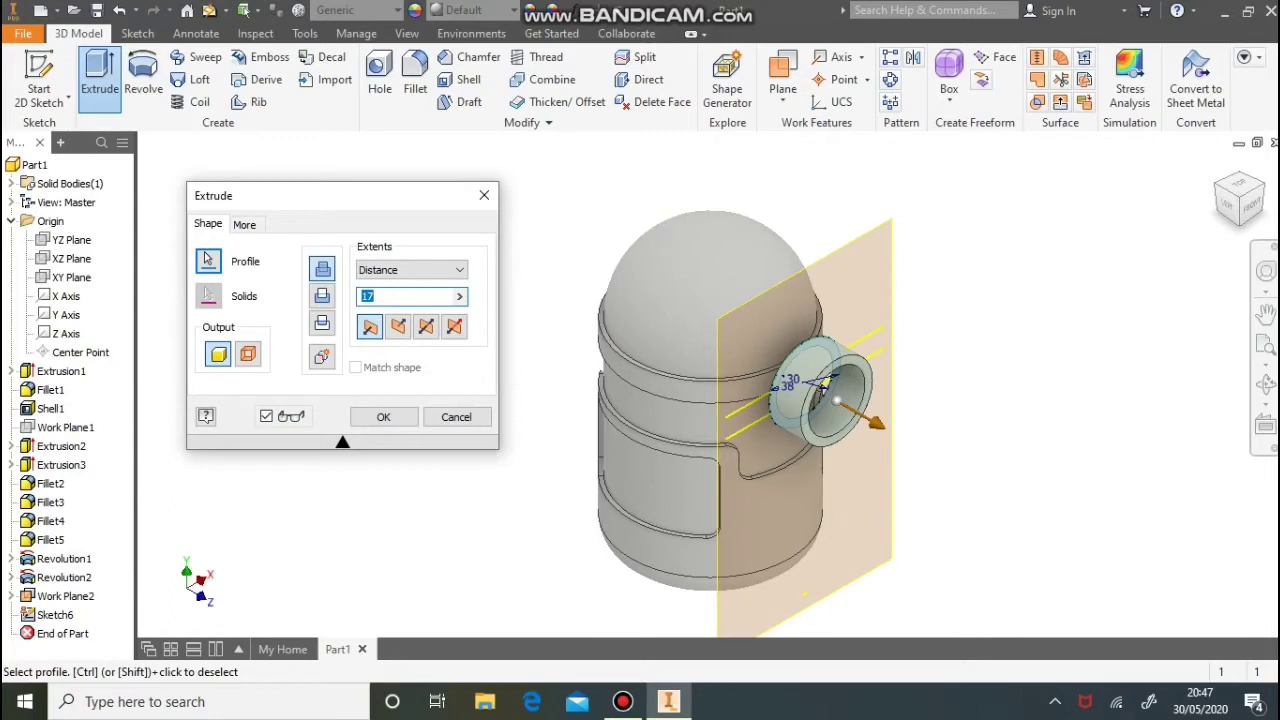
left_click(398, 327)
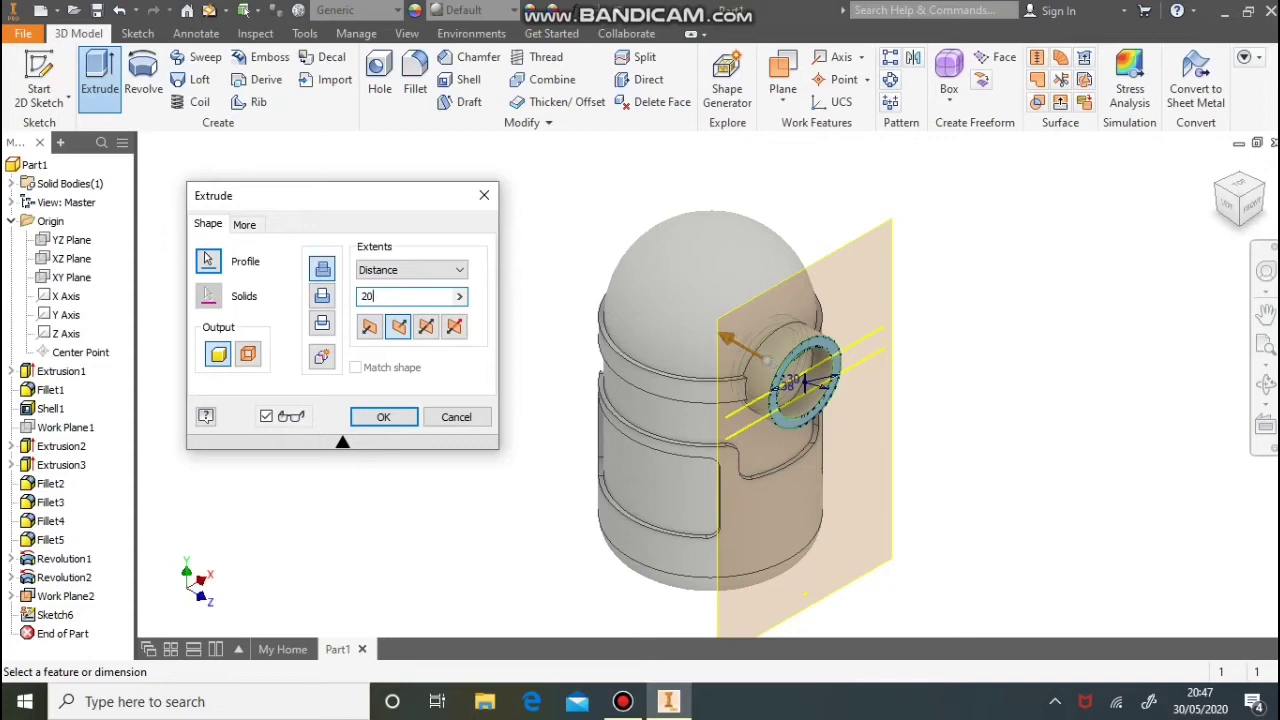
key("Return")
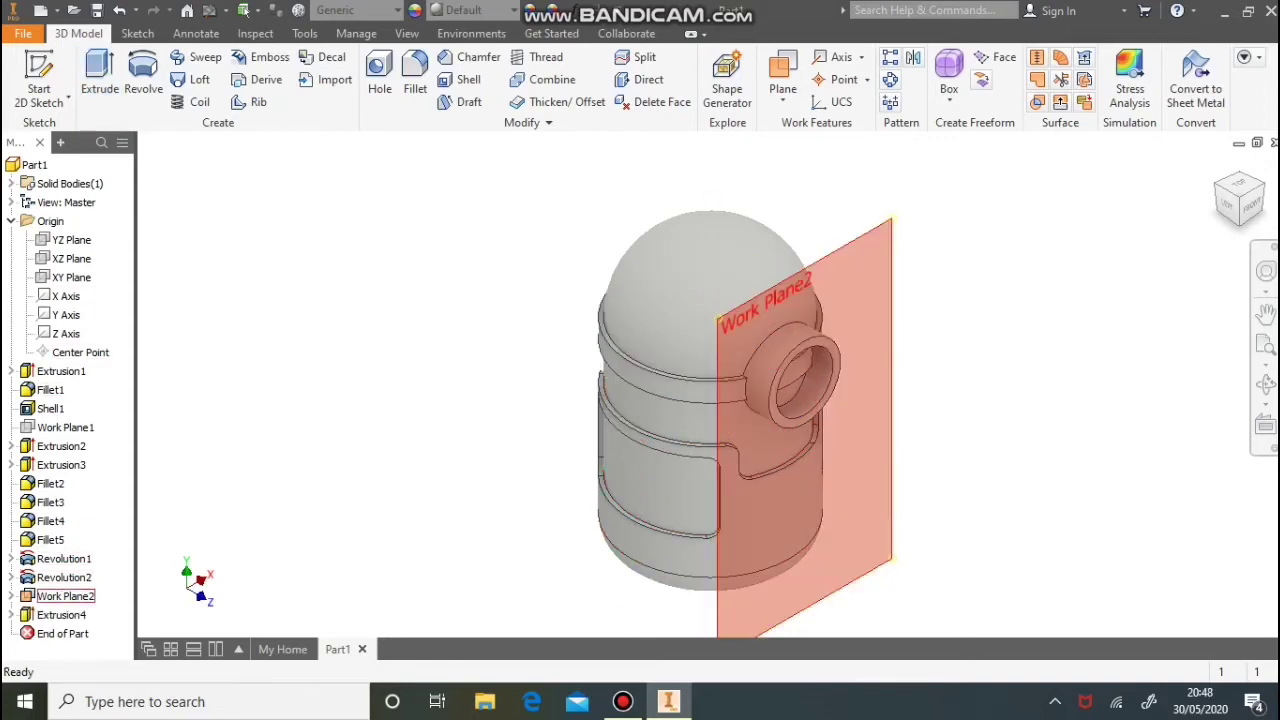
right_click(50, 596)
left_click(87, 391)
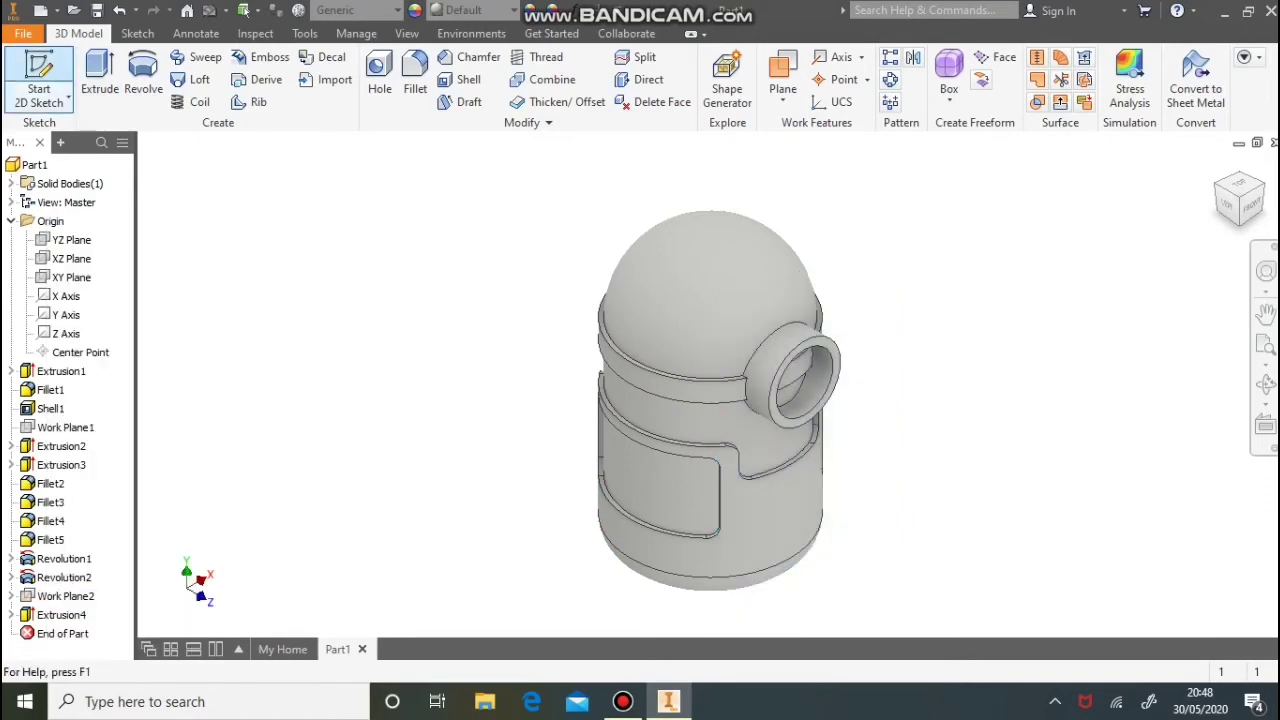
Start a sketch on the ring's front face and project its inner circular edge
left_click(39, 80)
left_click(834, 372)
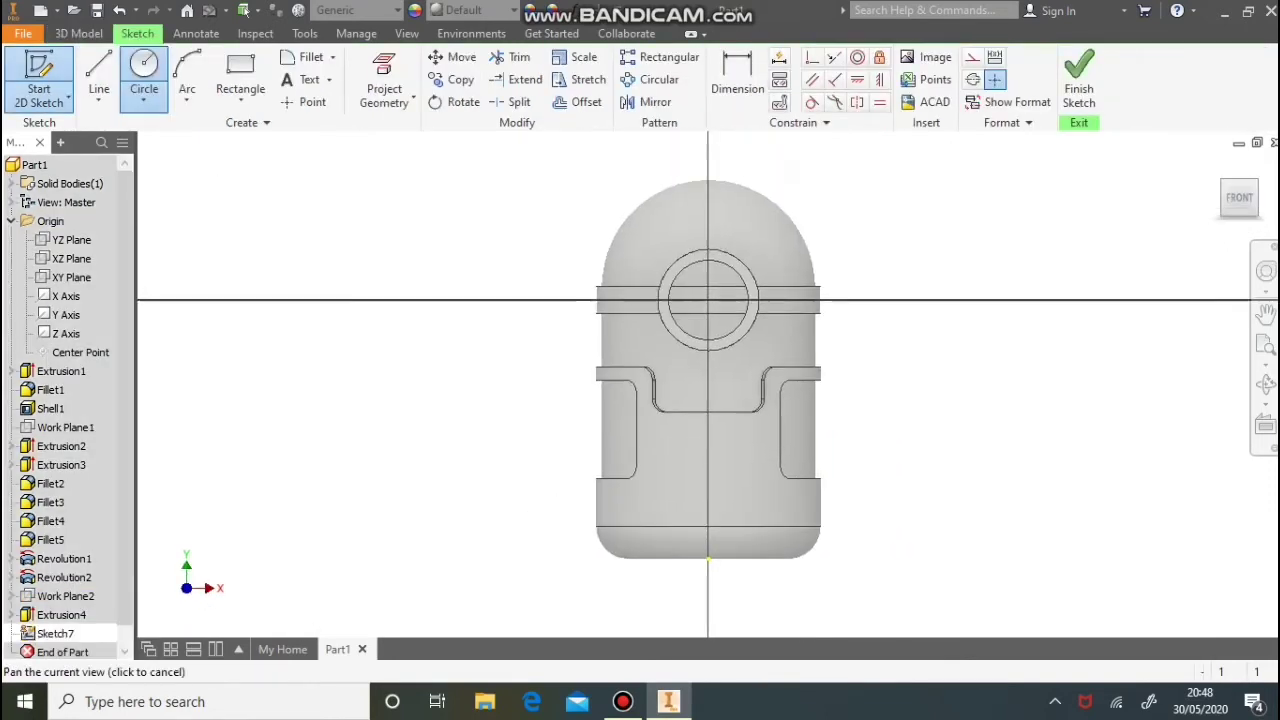
left_click(384, 80)
left_click(668, 277)
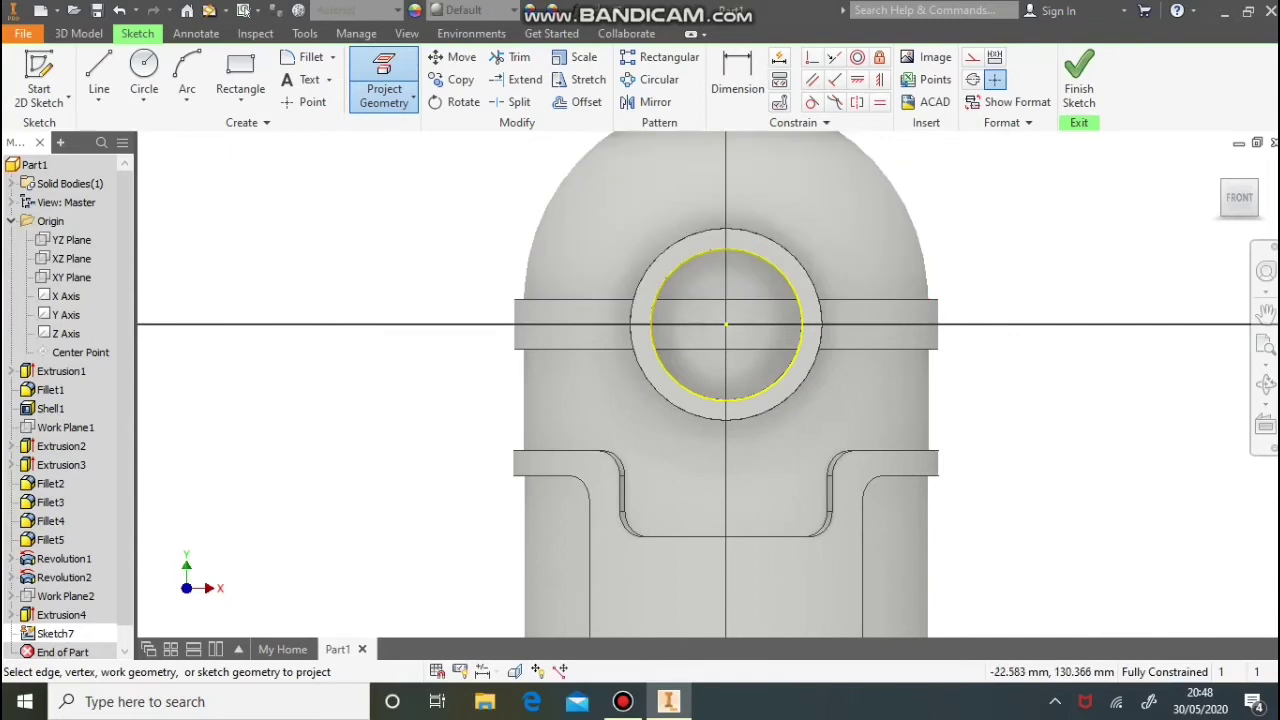
Draw a circle centred on the ring, matching its projected inner edge
left_click(144, 70)
left_click(726, 325)
left_click(837, 349)
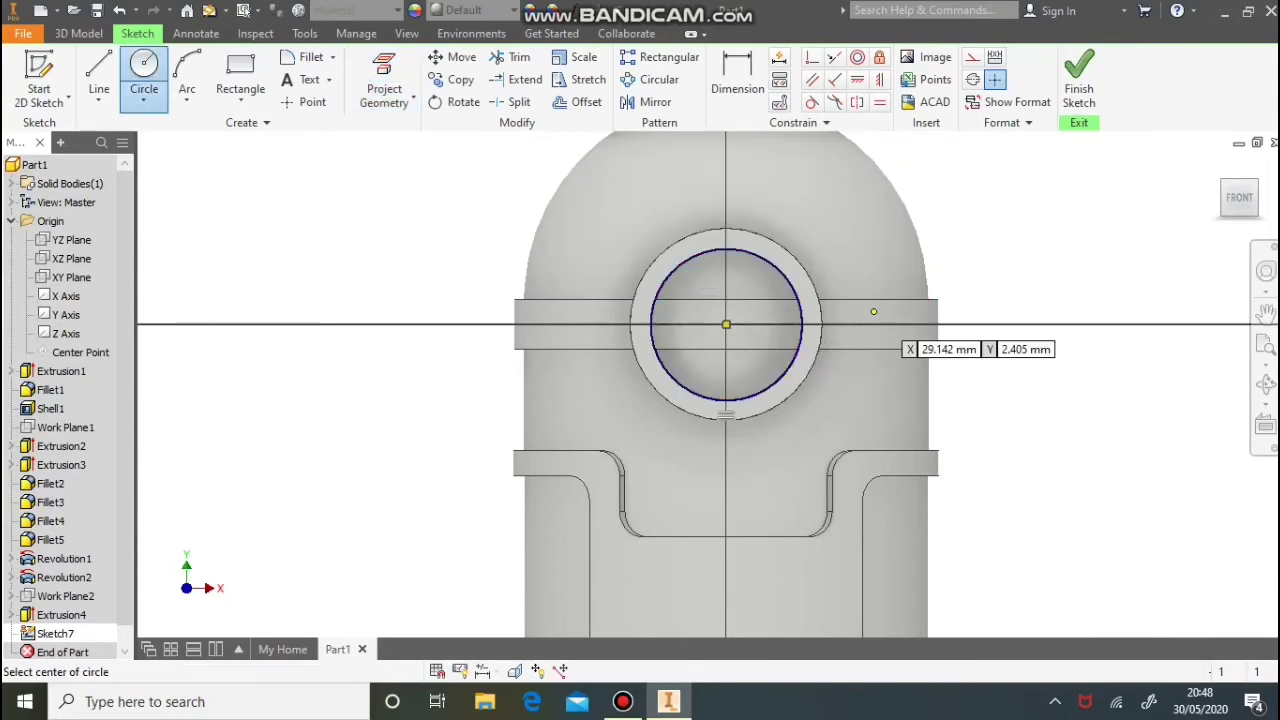
Finish the sketch and extrude the circle as a 20 mm cut from the ring's front face into the body
left_click(1079, 80)
left_click(100, 80)
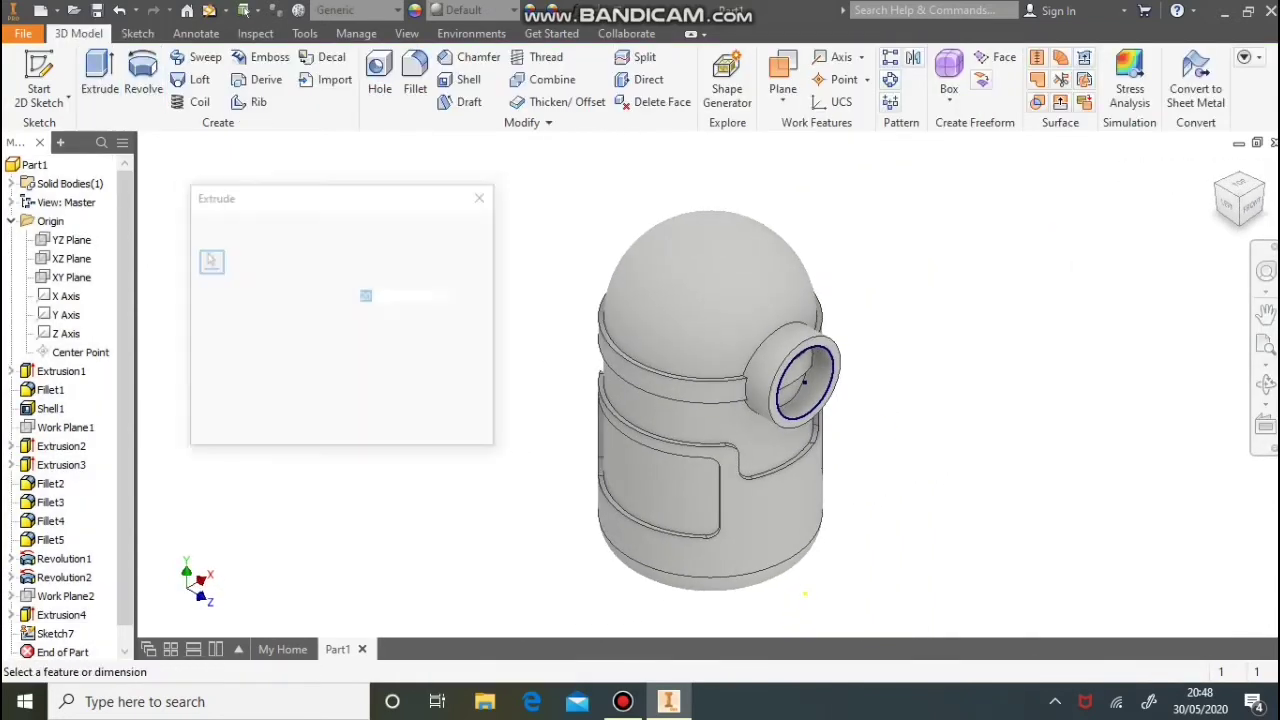
left_click(398, 327)
left_click(322, 296)
left_click(384, 417)
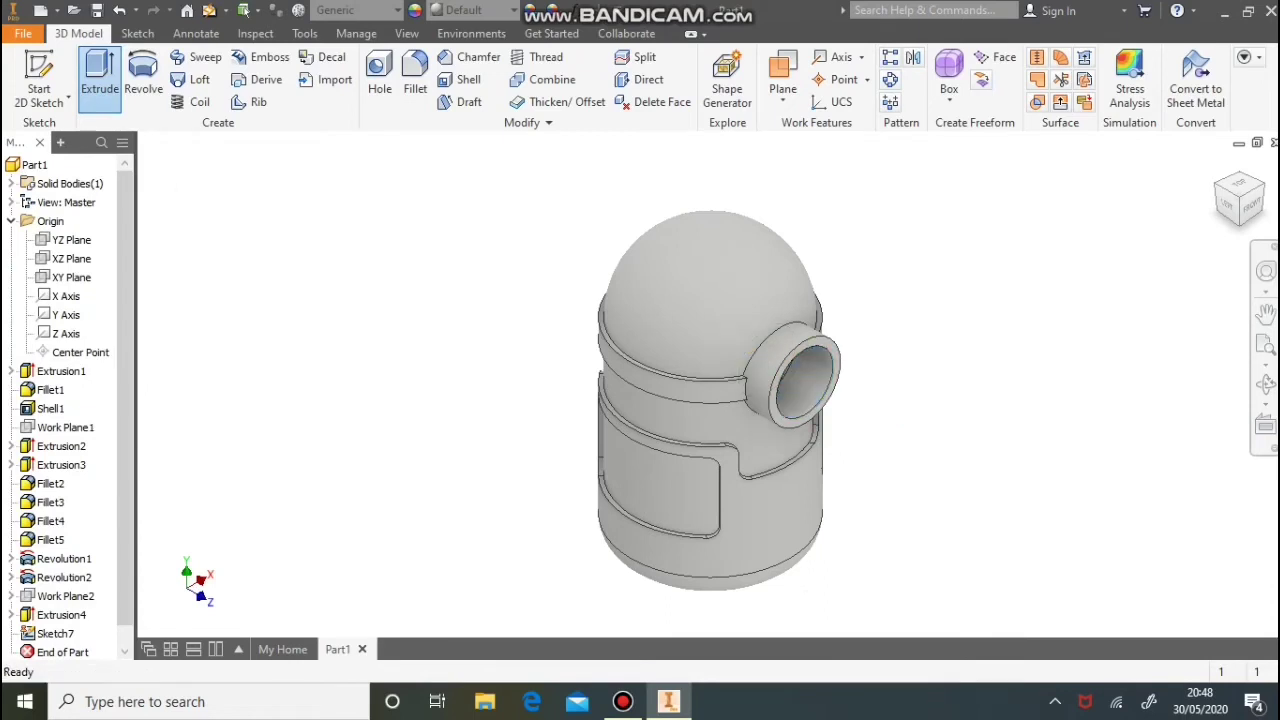
mouse_move(800, 425)
middle_mouse_down("shift")
mouse_move(745, 362)
mouse_move(795, 400)
middle_mouse_up("shift")
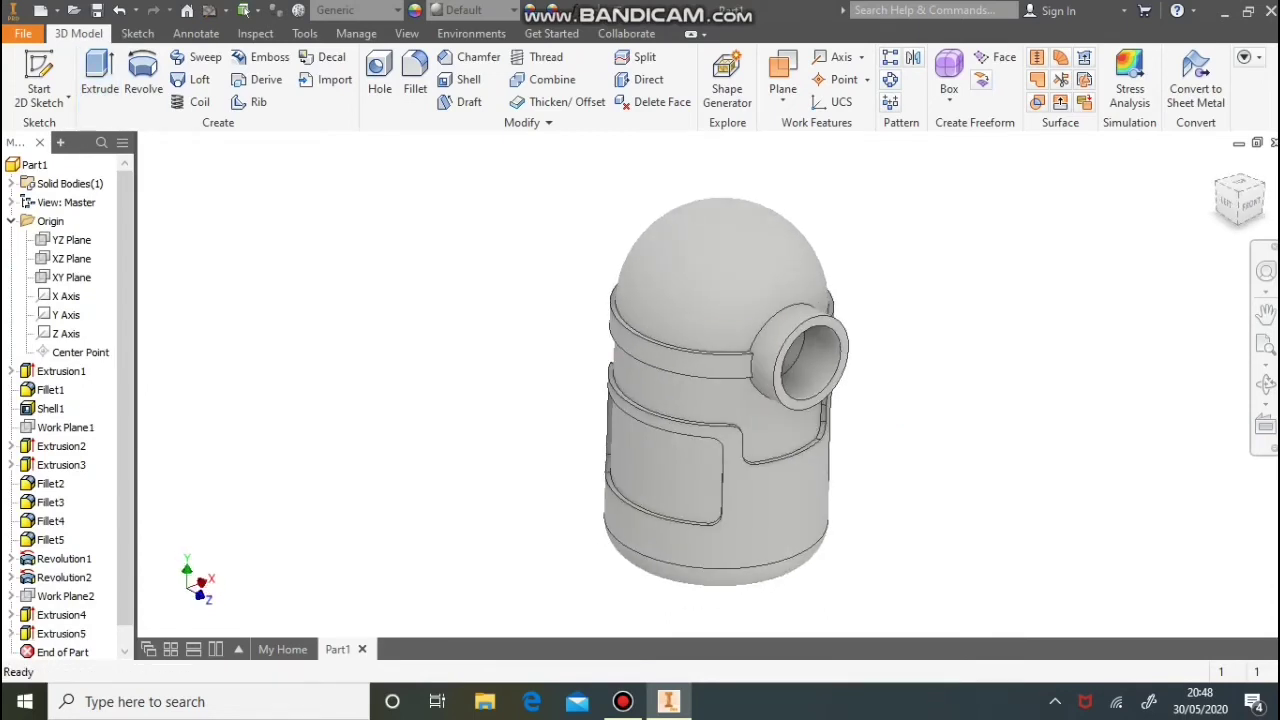
Start a sketch on the YZ plane and slice the model display at the sketch plane
left_click(39, 88)
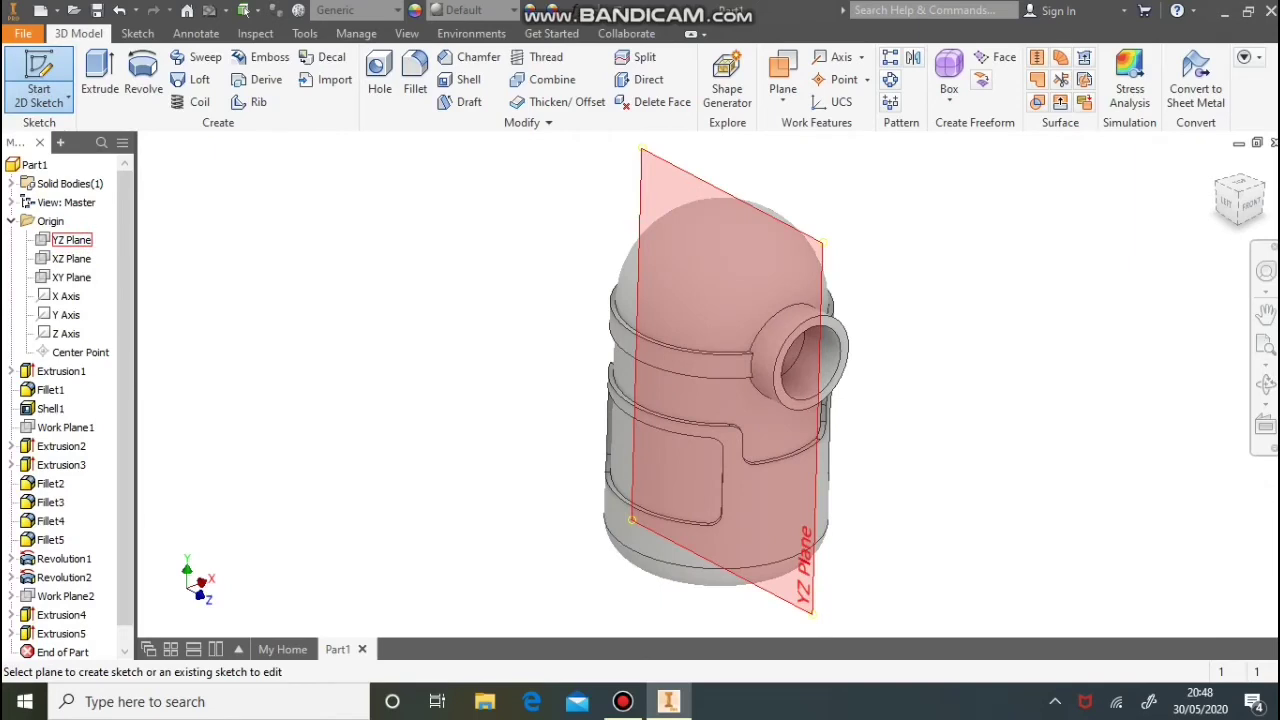
left_click(71, 240)
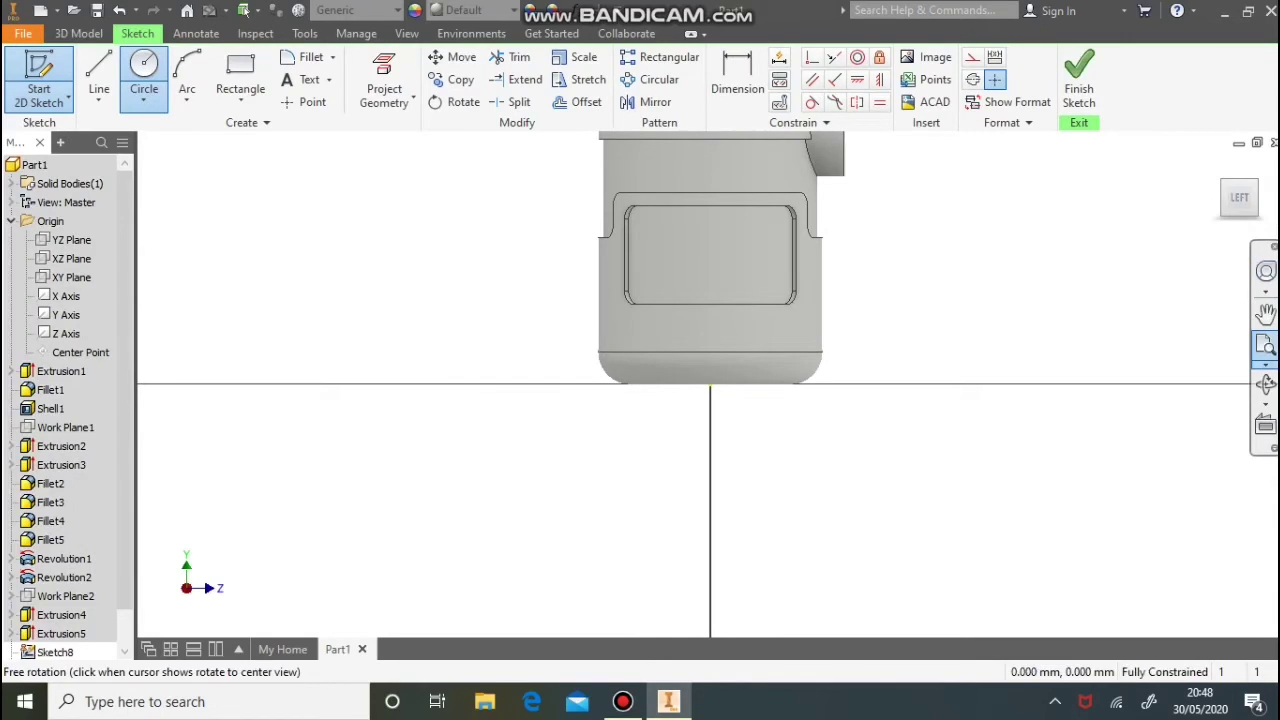
left_click(1266, 345)
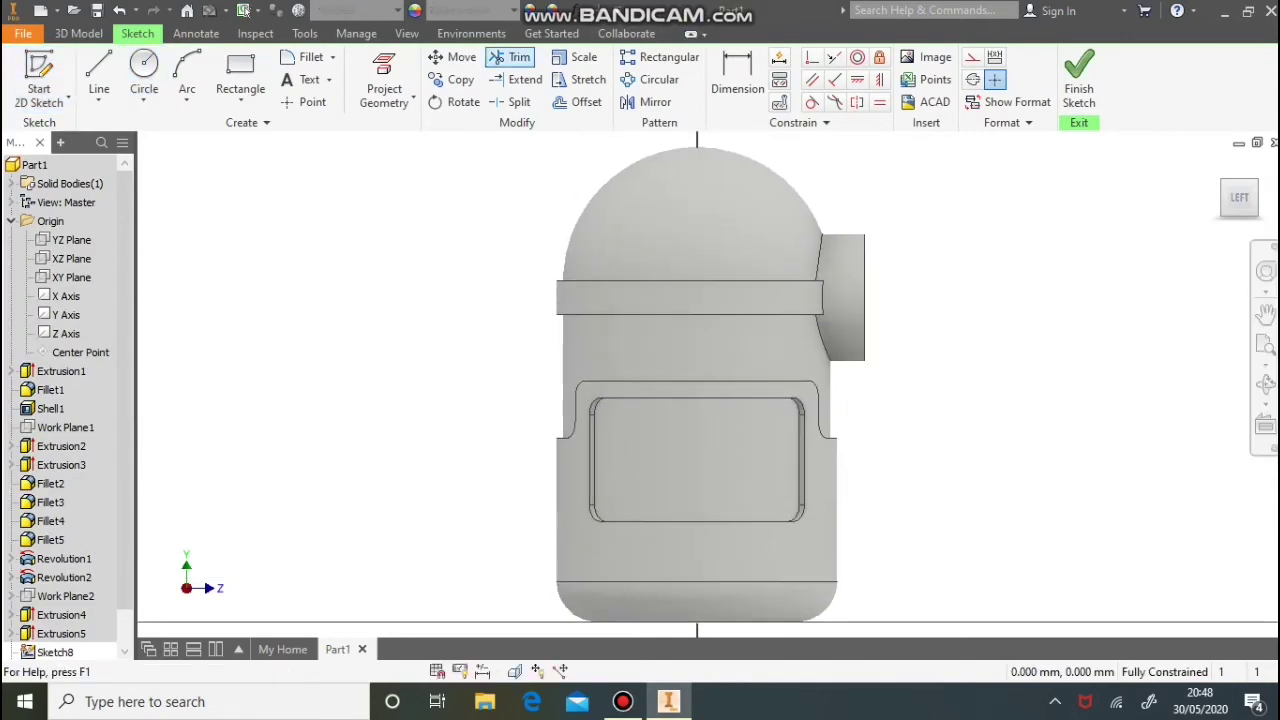
left_click(406, 33)
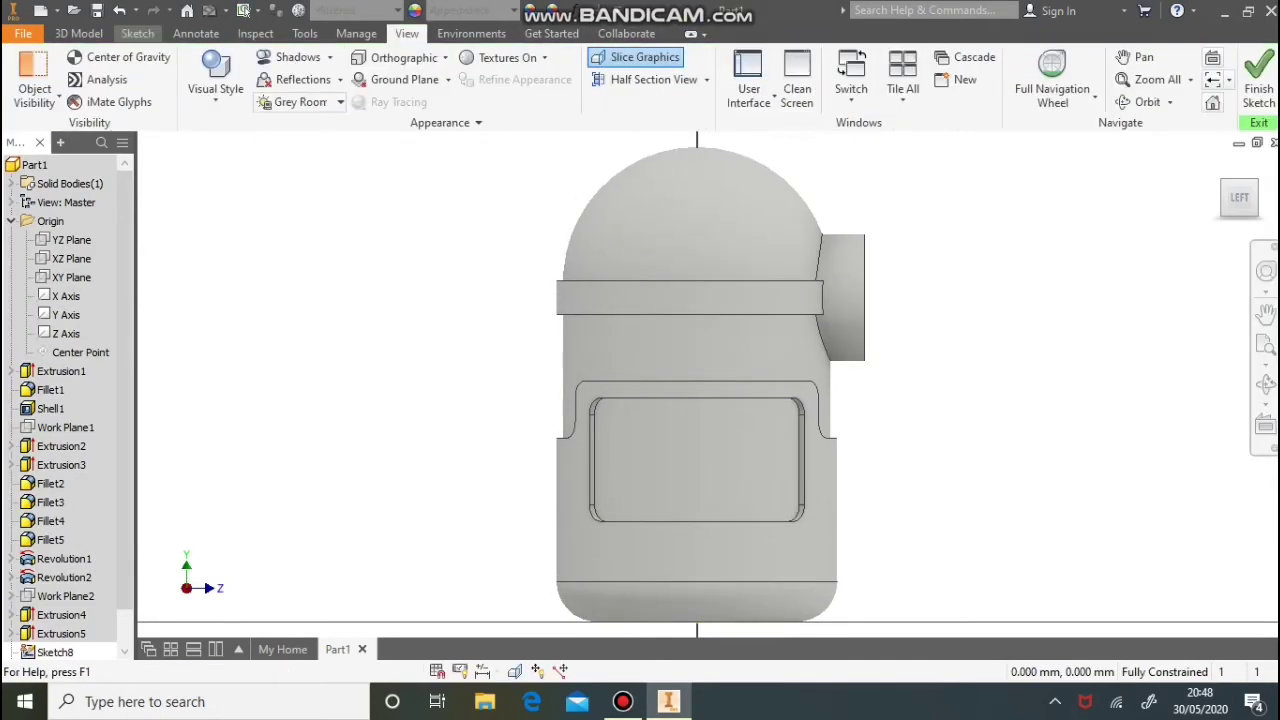
left_click(640, 57)
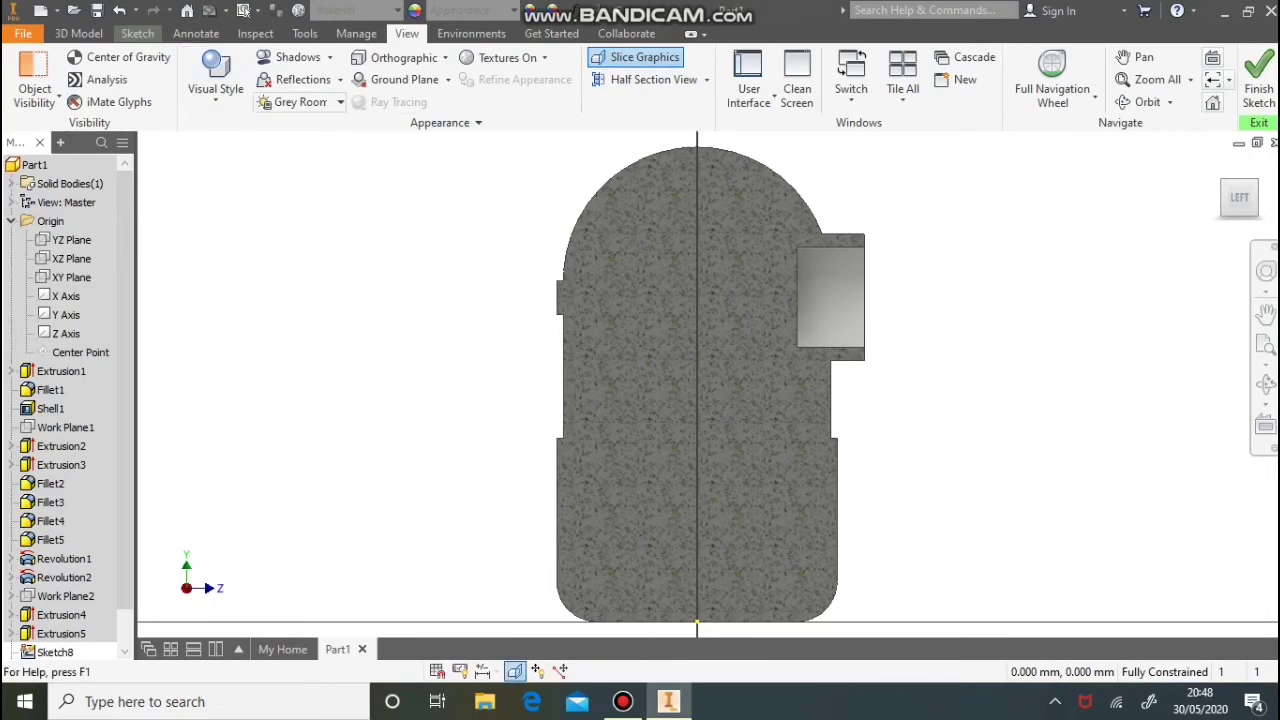
Project the flat inner end of the goggle pocket into the sketch as a vertical line
left_click(137, 33)
left_click(384, 85)
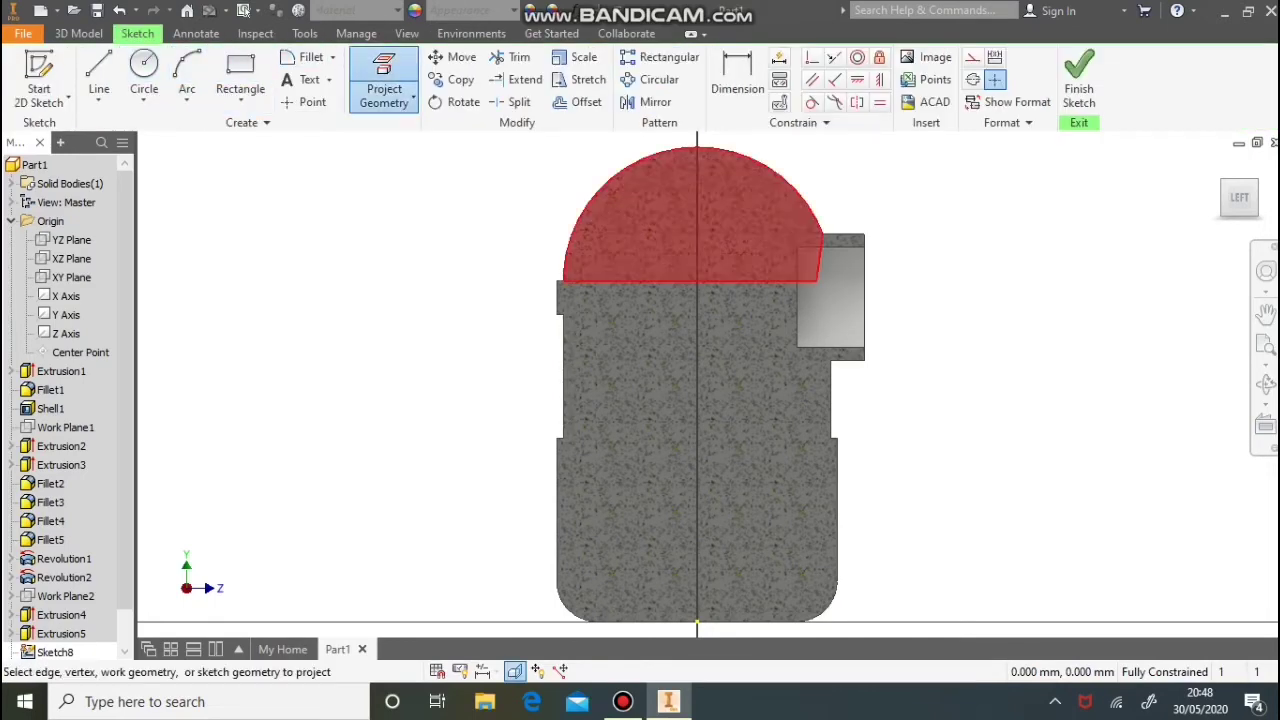
left_click(797, 299)
Draw a circle on the projected line's midpoint, about three-quarters of its length wide, trim it to the half facing outwards, and finish the sketch
left_click(144, 72)
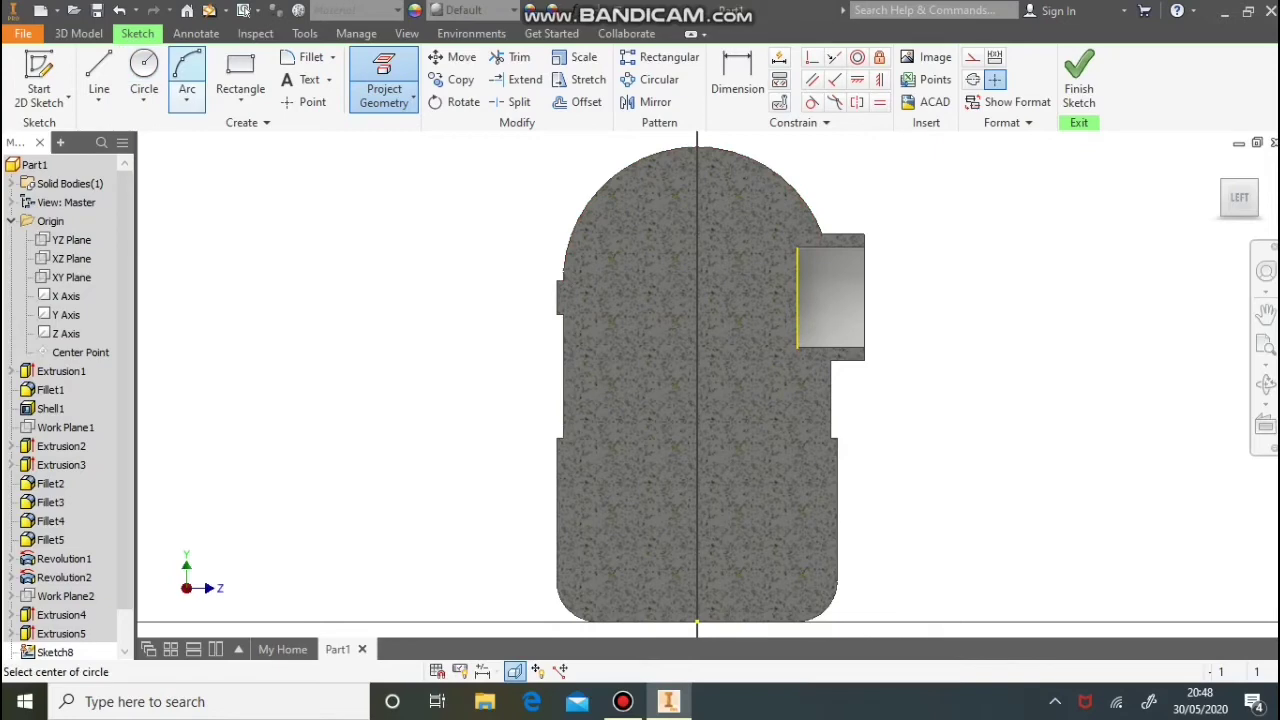
left_click(797, 297)
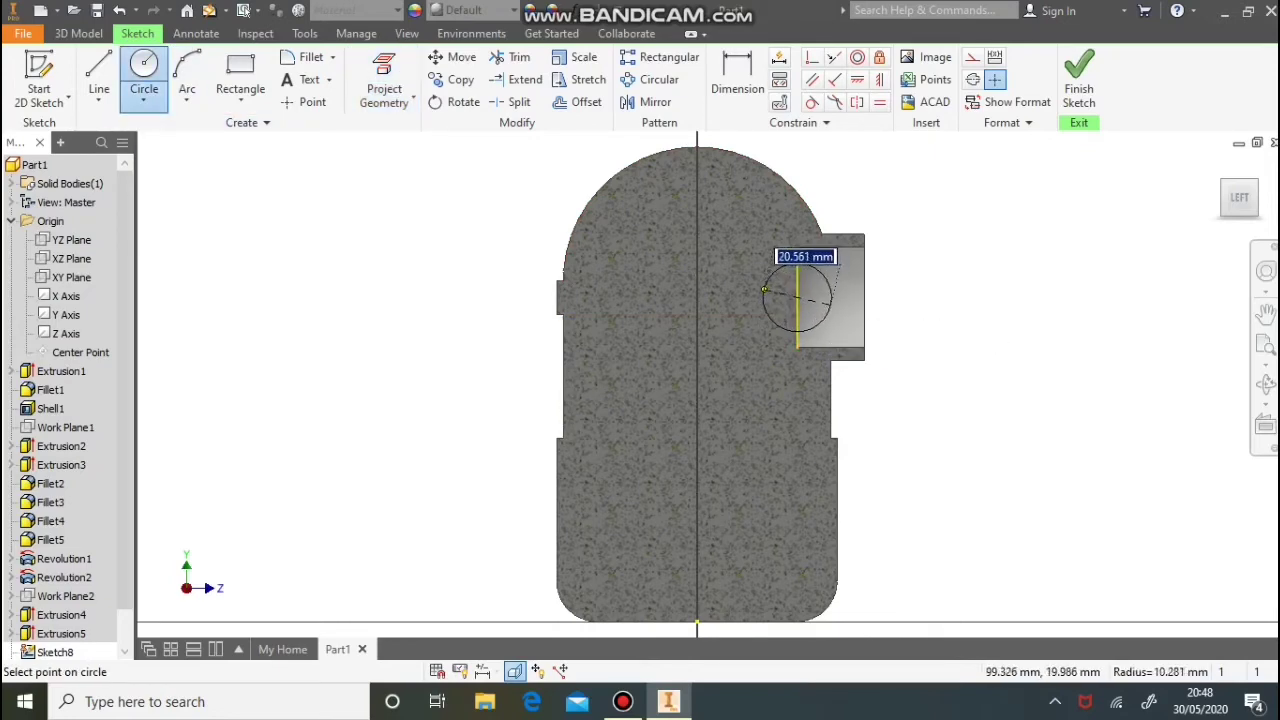
left_click(761, 291)
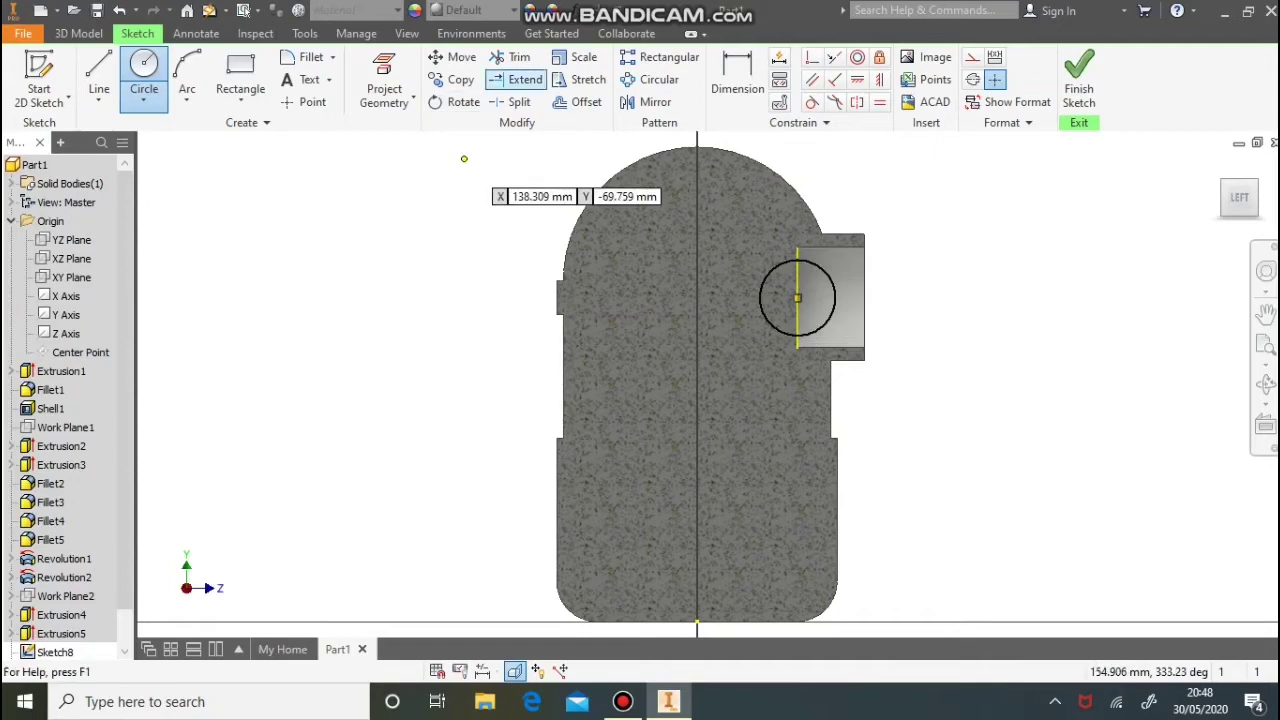
left_click(512, 57)
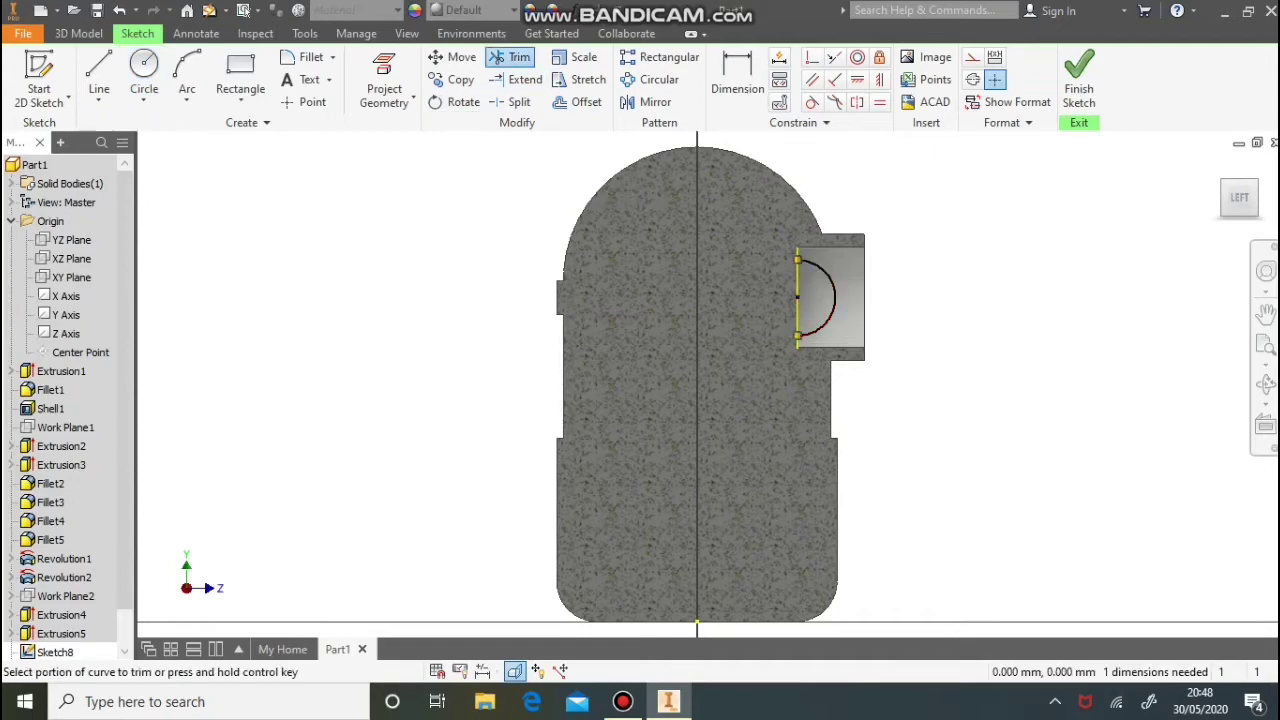
left_click(1079, 80)
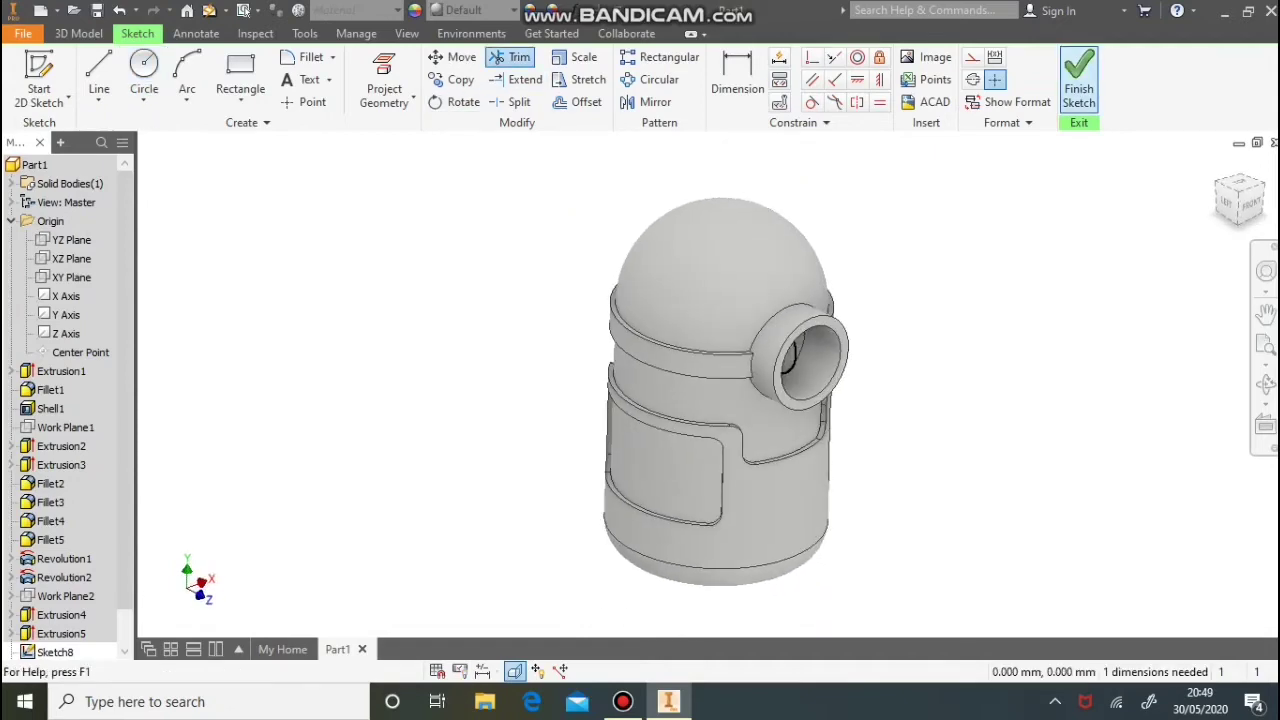
Revolve the half circle fully around the projected line, joining it to the body as an eyeball
left_click(143, 77)
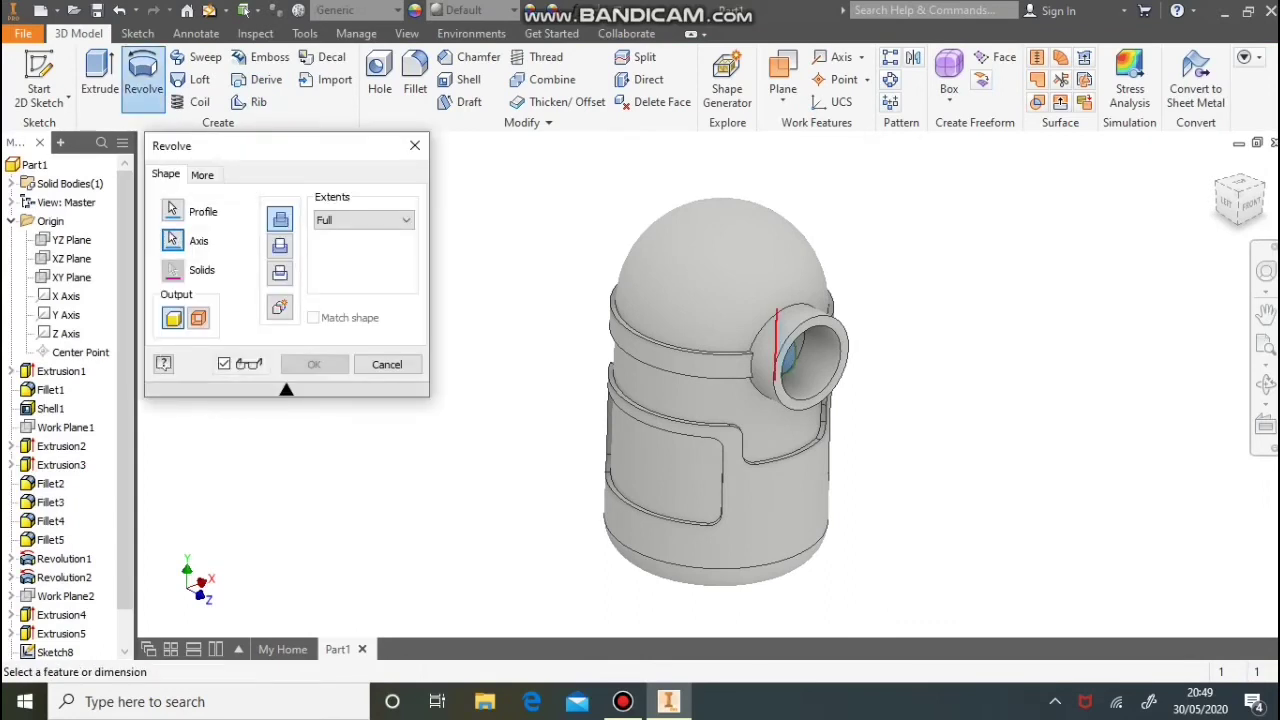
left_click(776, 345)
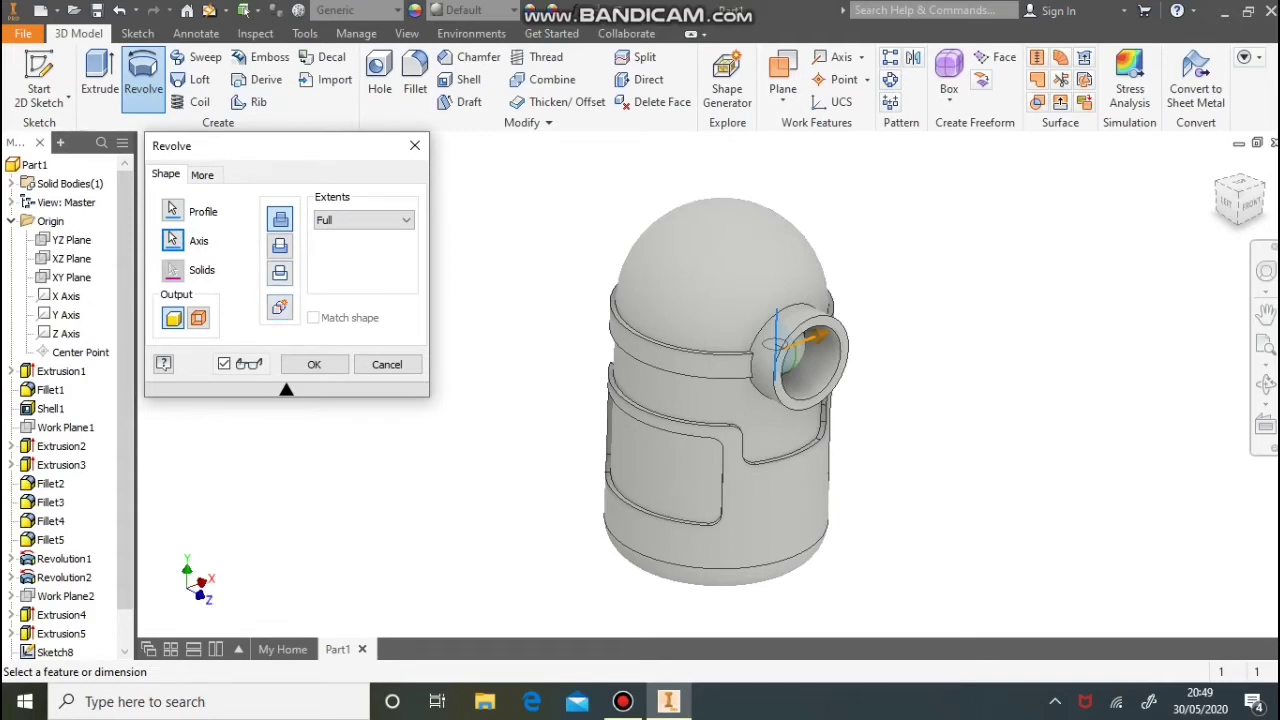
left_click(314, 364)
Start a sketch on the goggle ring's front face and project the ring's inner circular edge
middle_click_drag(760, 400, 788, 372, "shift")
left_click(38, 88)
left_click(838, 332)
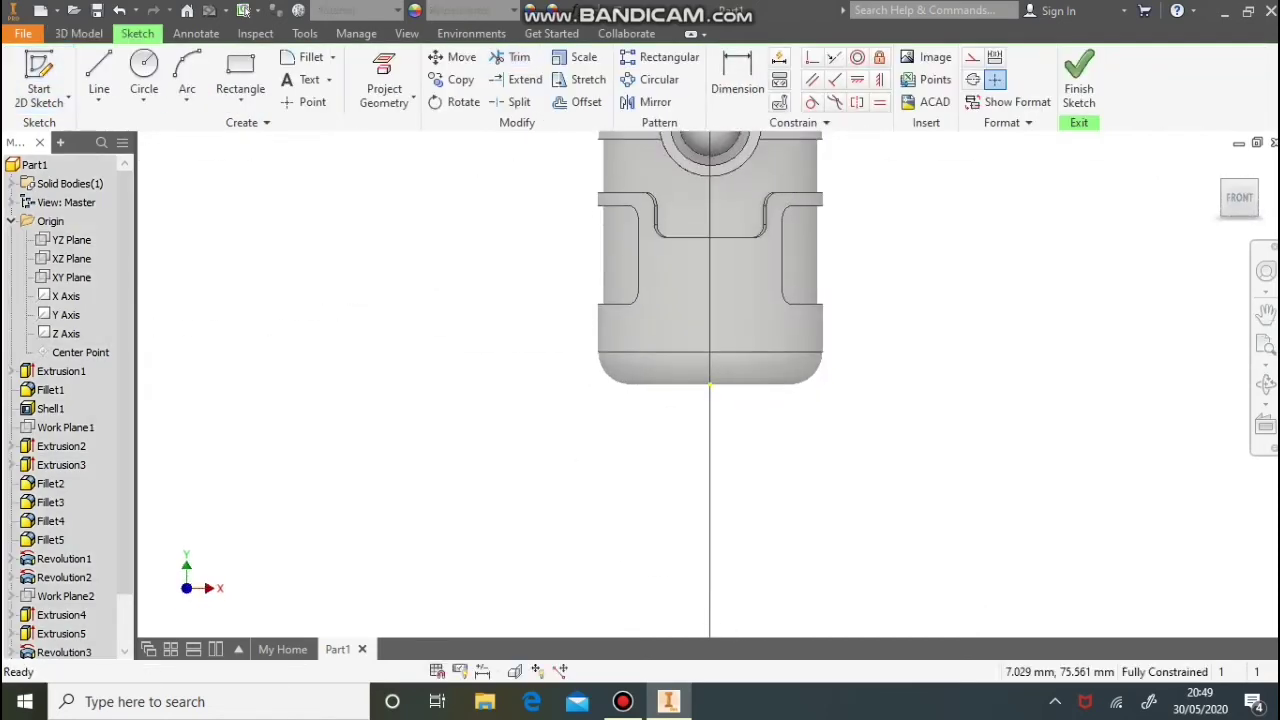
middle_click_drag(730, 190, 724, 430)
scroll(699, 360, "up", 5)
left_click(144, 70)
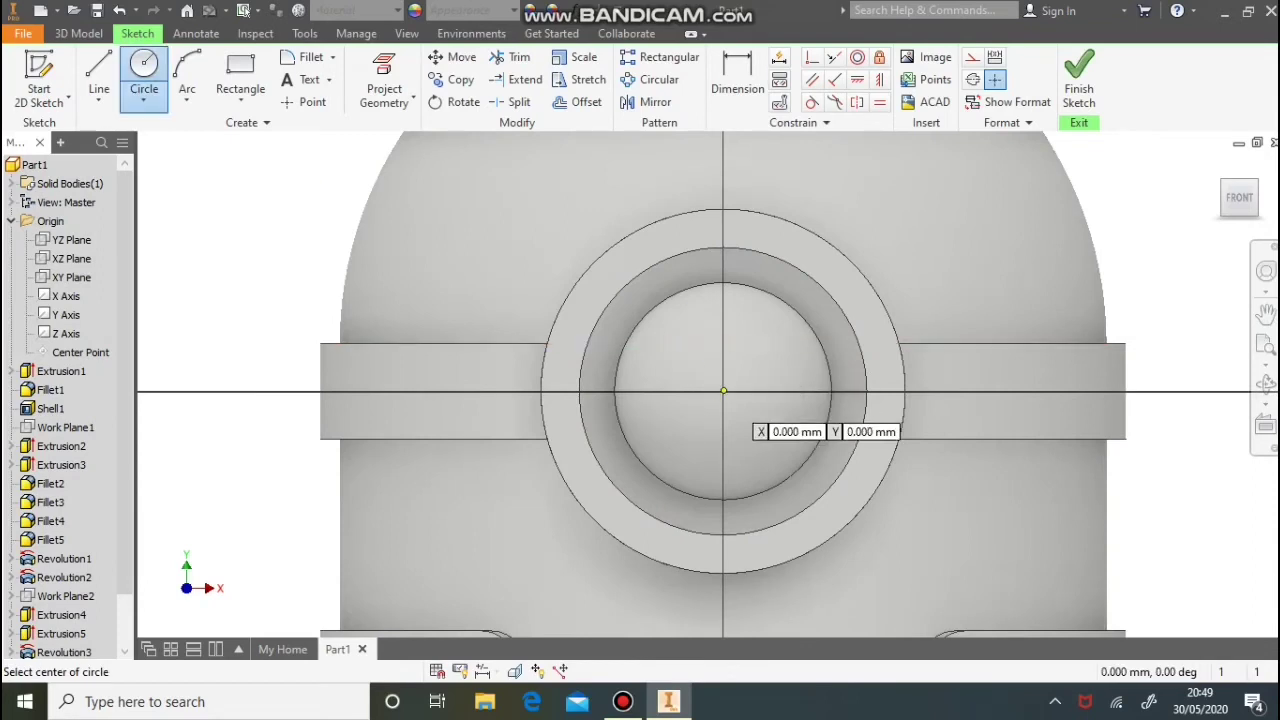
left_click(384, 88)
left_click(820, 292)
Draw a pupil circle about 8 mm in diameter centred on the goggle ring and finish the sketch
left_click(144, 72)
left_click(723, 391)
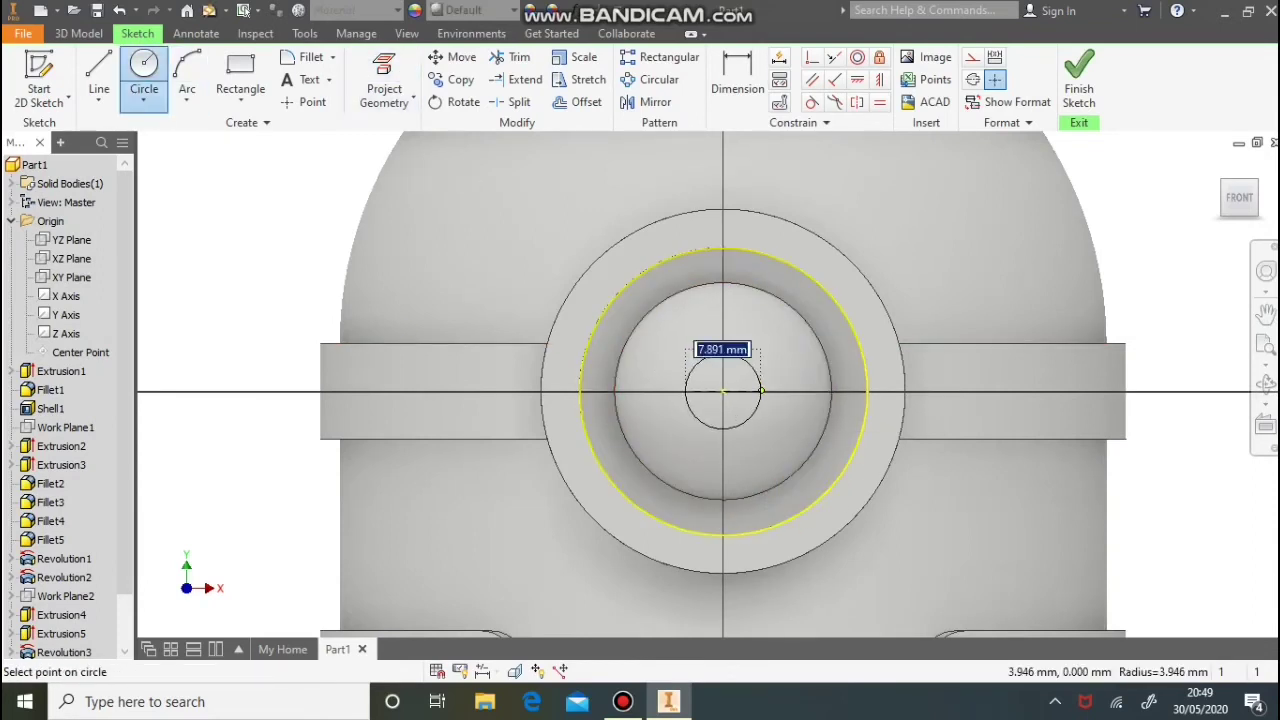
left_click(742, 391)
left_click(1079, 80)
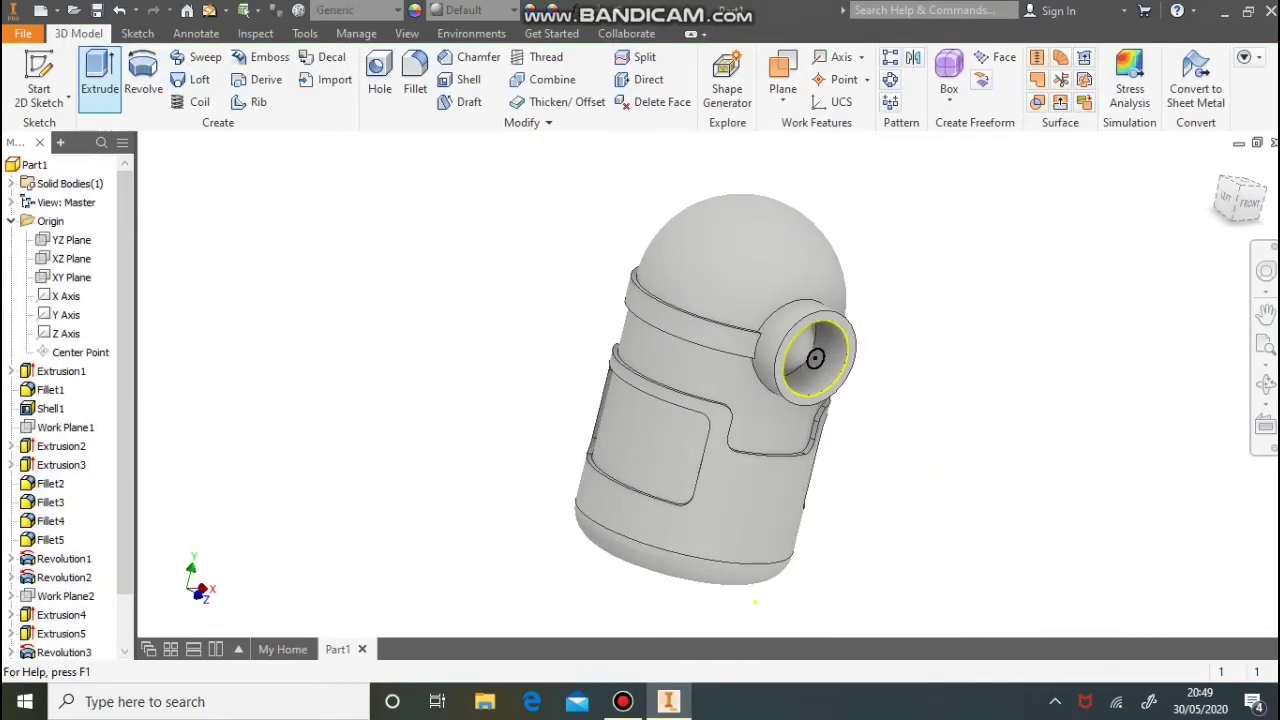
Extrude the pupil circle as a 15 mm cut inwards into the eyeball
left_click(100, 80)
scroll(818, 360, "down", 6)
left_click(816, 358)
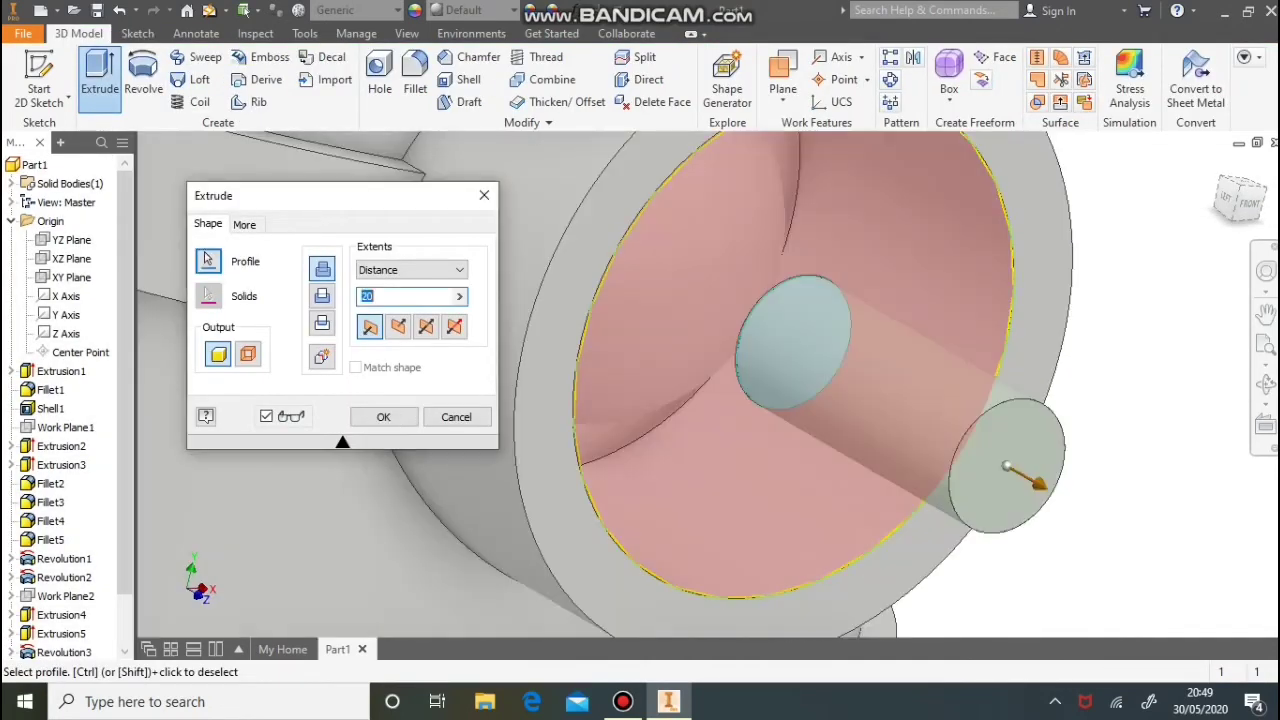
left_click(398, 327)
type("15")
left_click(322, 296)
left_click(384, 417)
Start a sketch on the XY plane and project the body's left side edge just below the strap band
scroll(1162, 431, "up", 3)
scroll(1150, 428, "up", 3)
middle_click_drag(1150, 428, 835, 350, "shift")
scroll(512, 325, "up", 5)
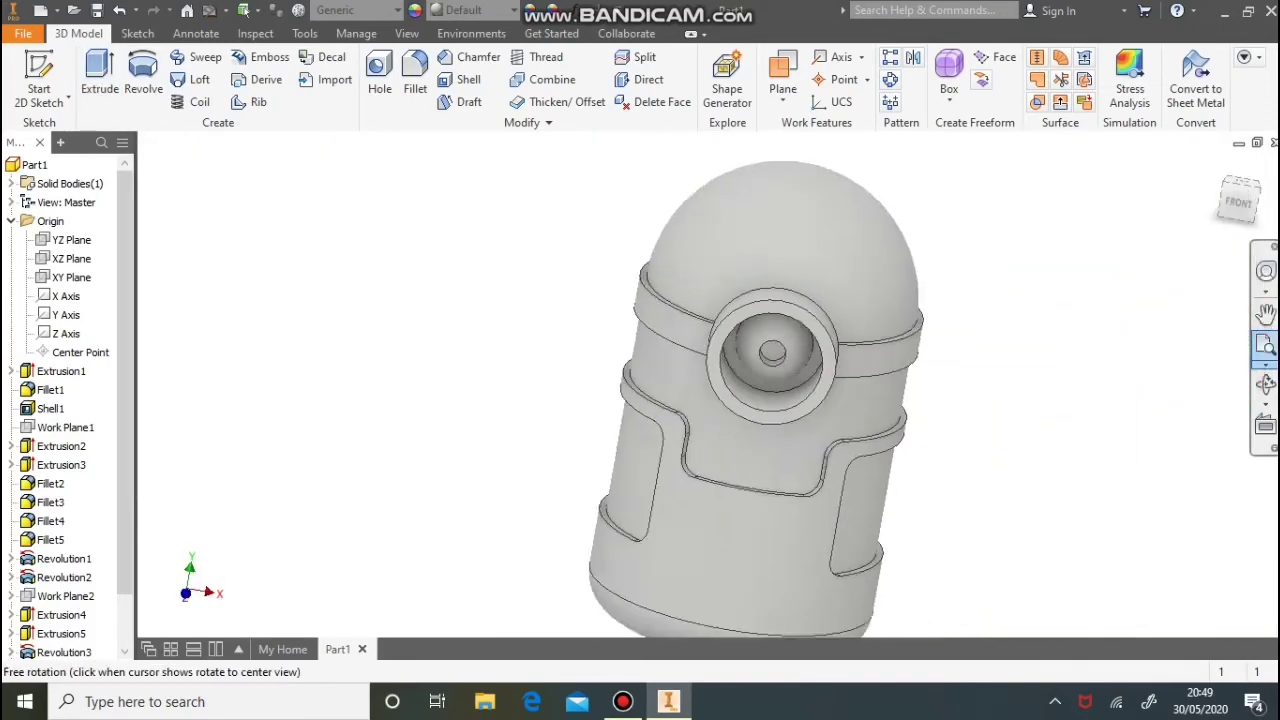
left_click(1226, 185)
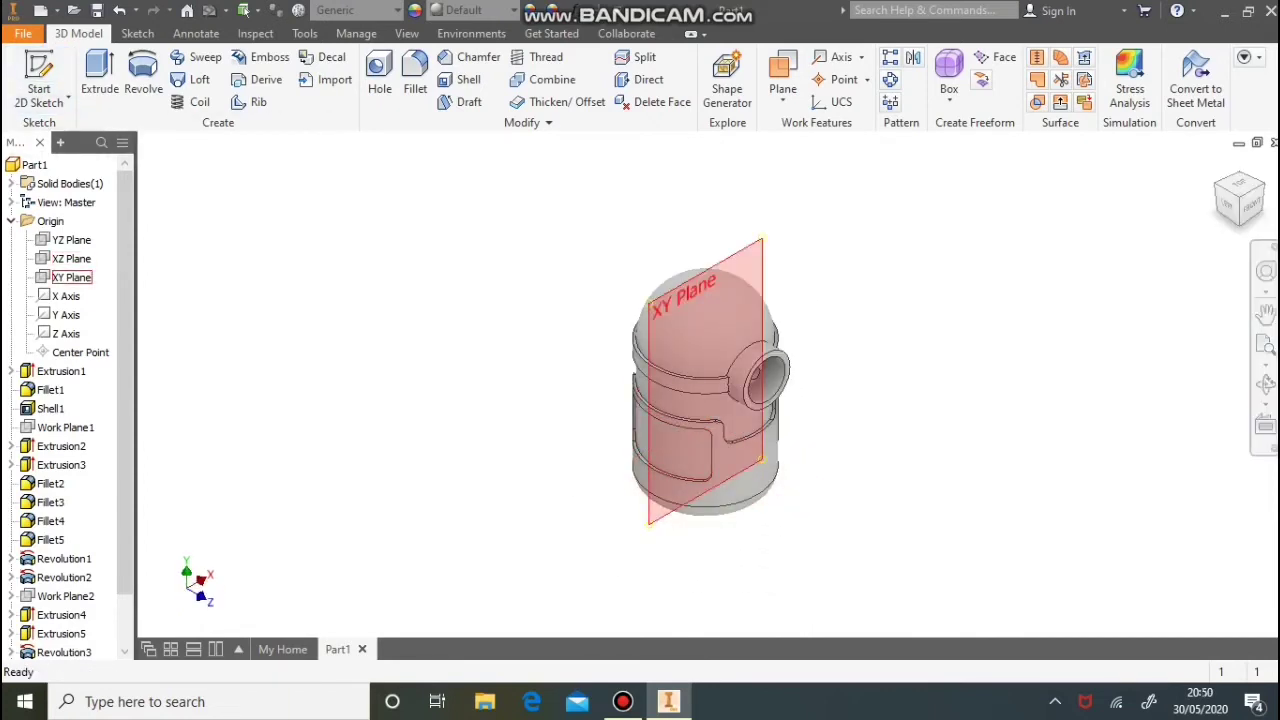
left_click(72, 277)
left_click(39, 80)
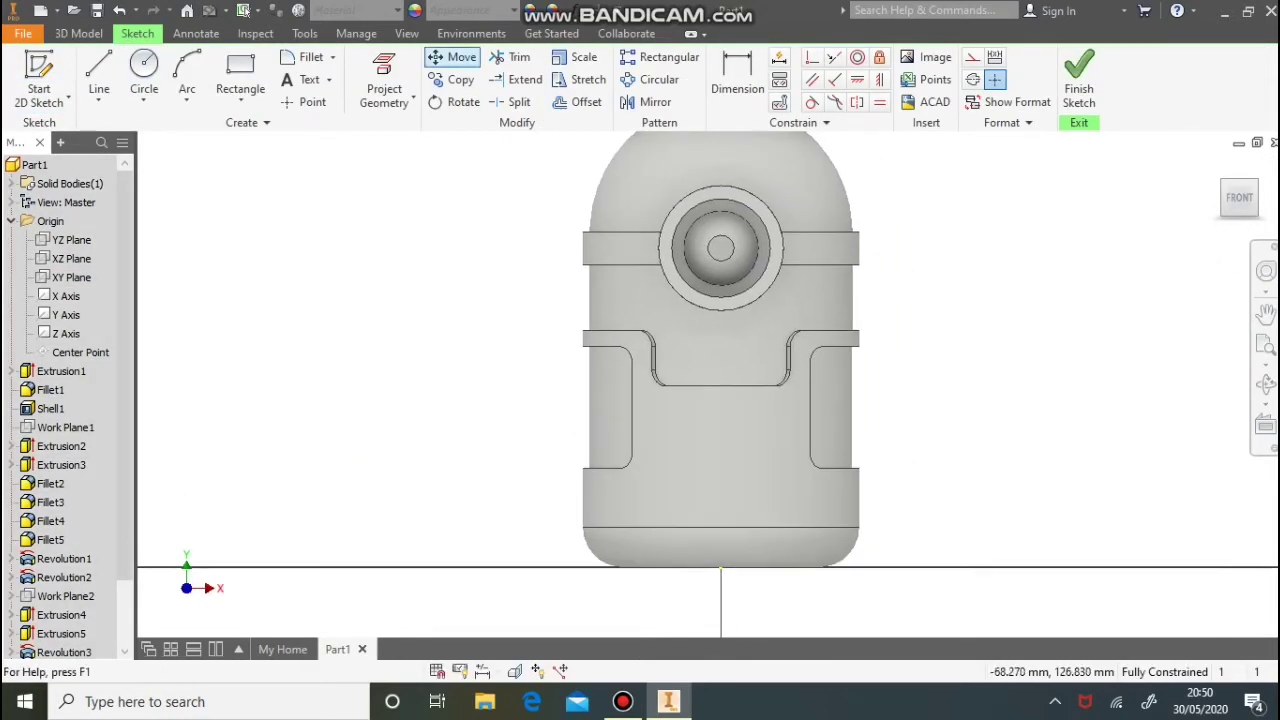
left_click(384, 80)
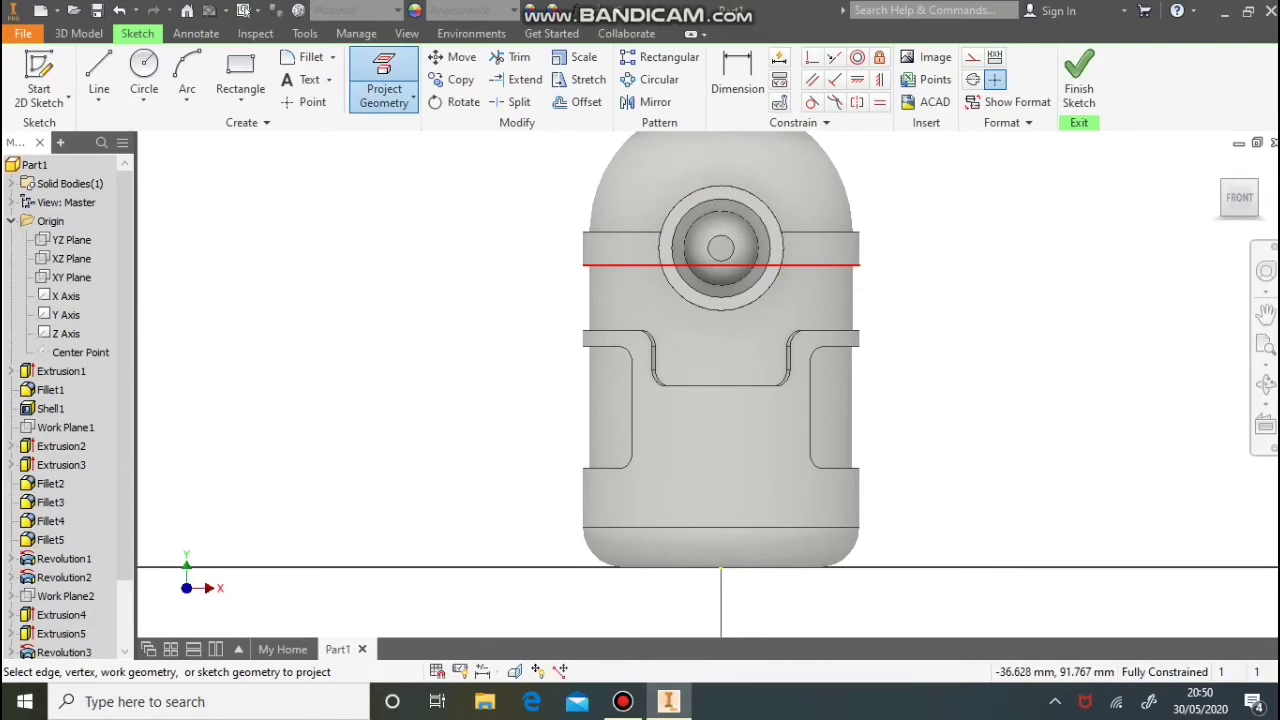
Draw a 51 mm vertical line down the body's left side from the strap band's lower edge
left_click(99, 75)
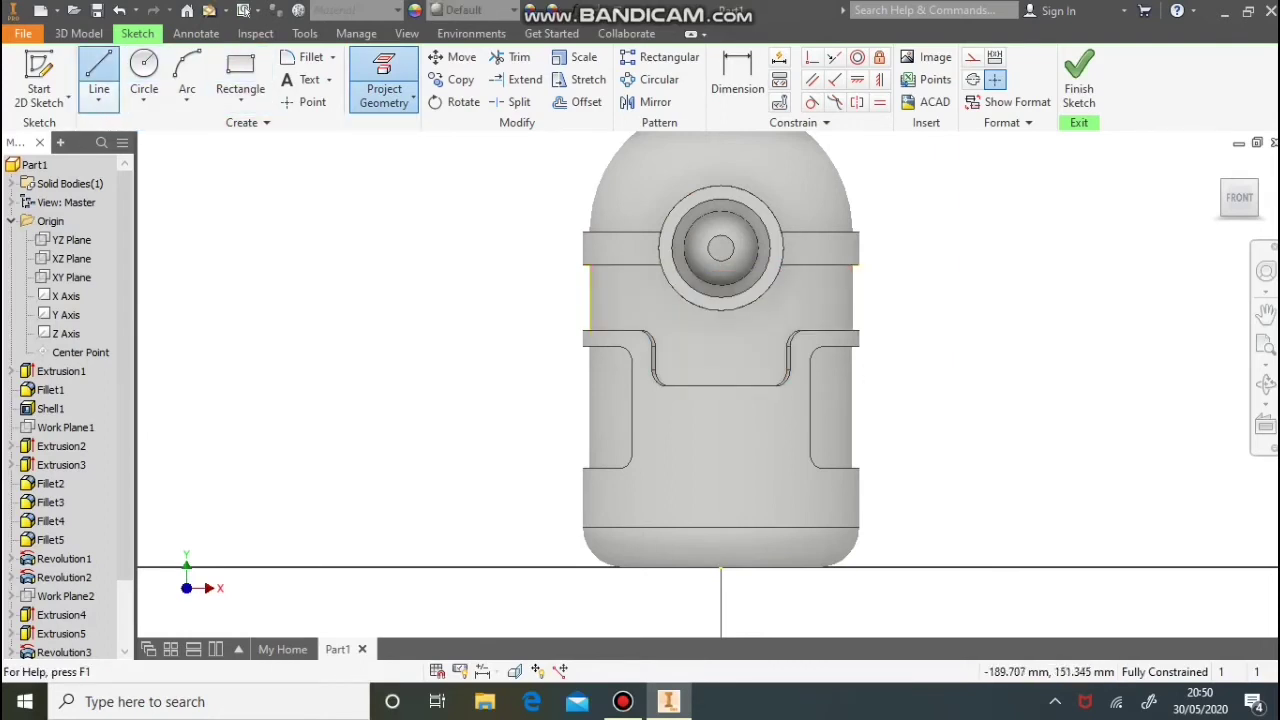
left_click(590, 265)
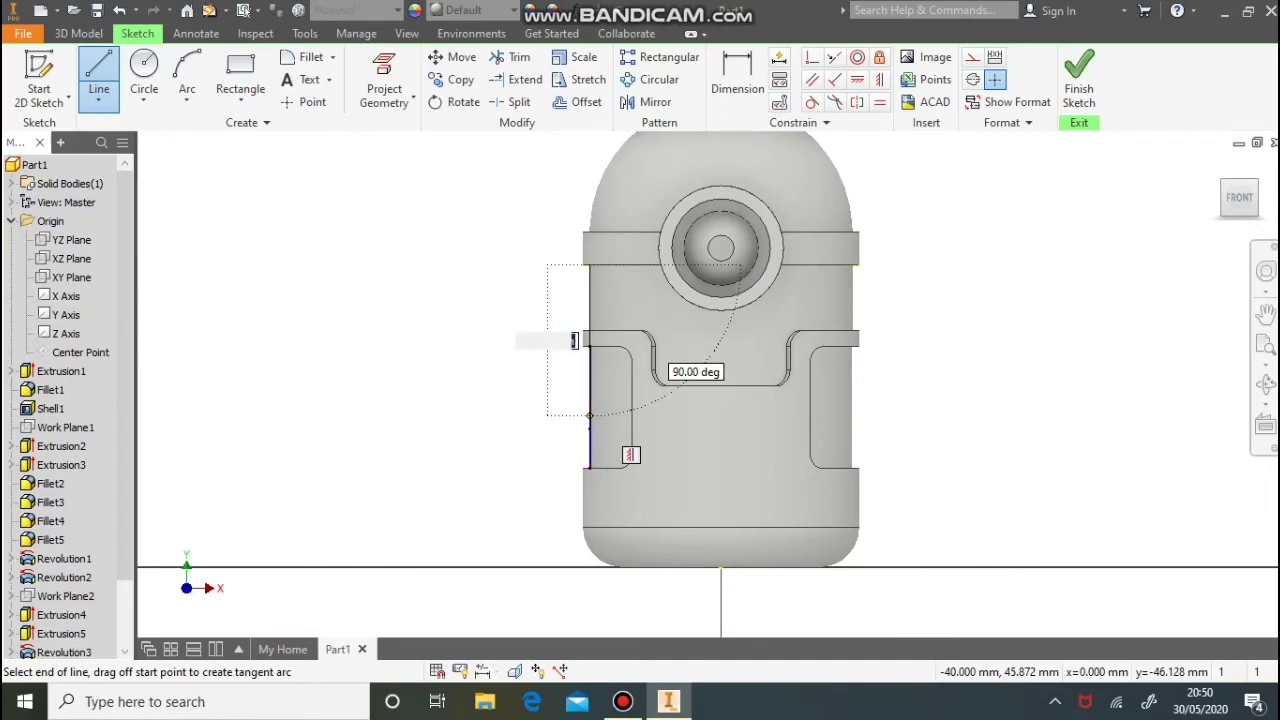
type("51")
key("Return")
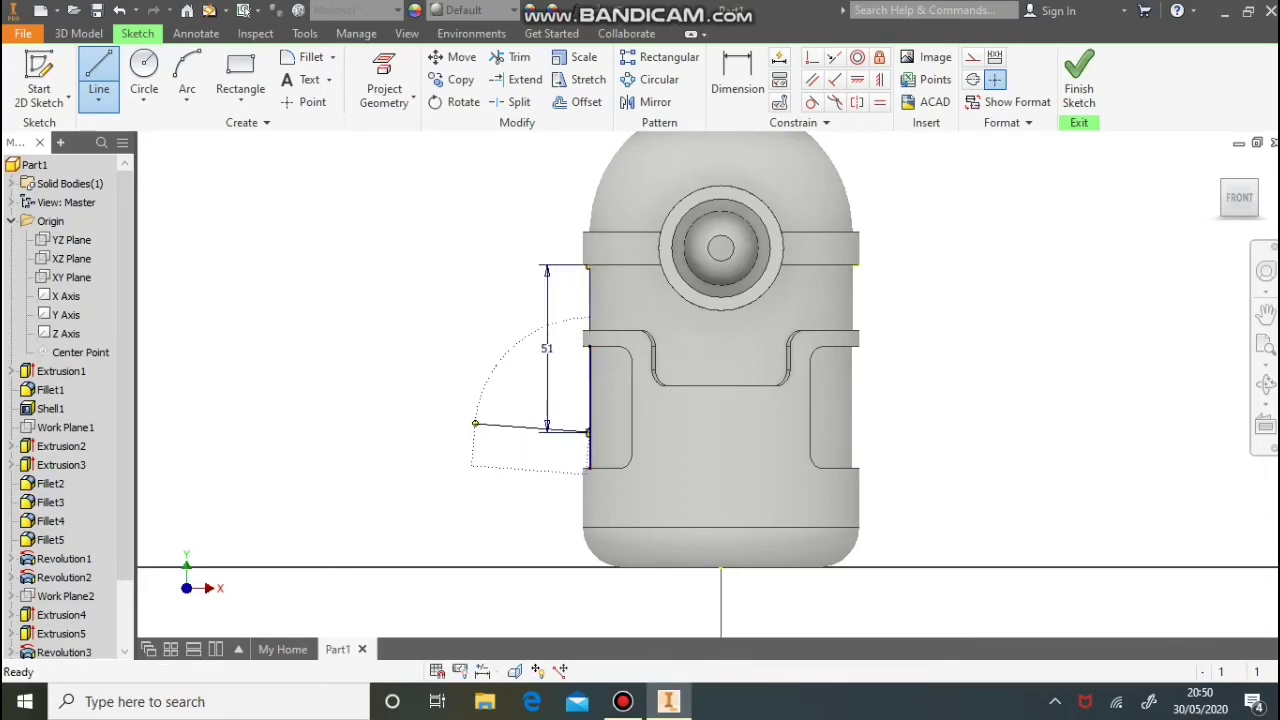
Draw a 34 mm diameter circle centred on the lower end of the 51 mm line
left_click(144, 80)
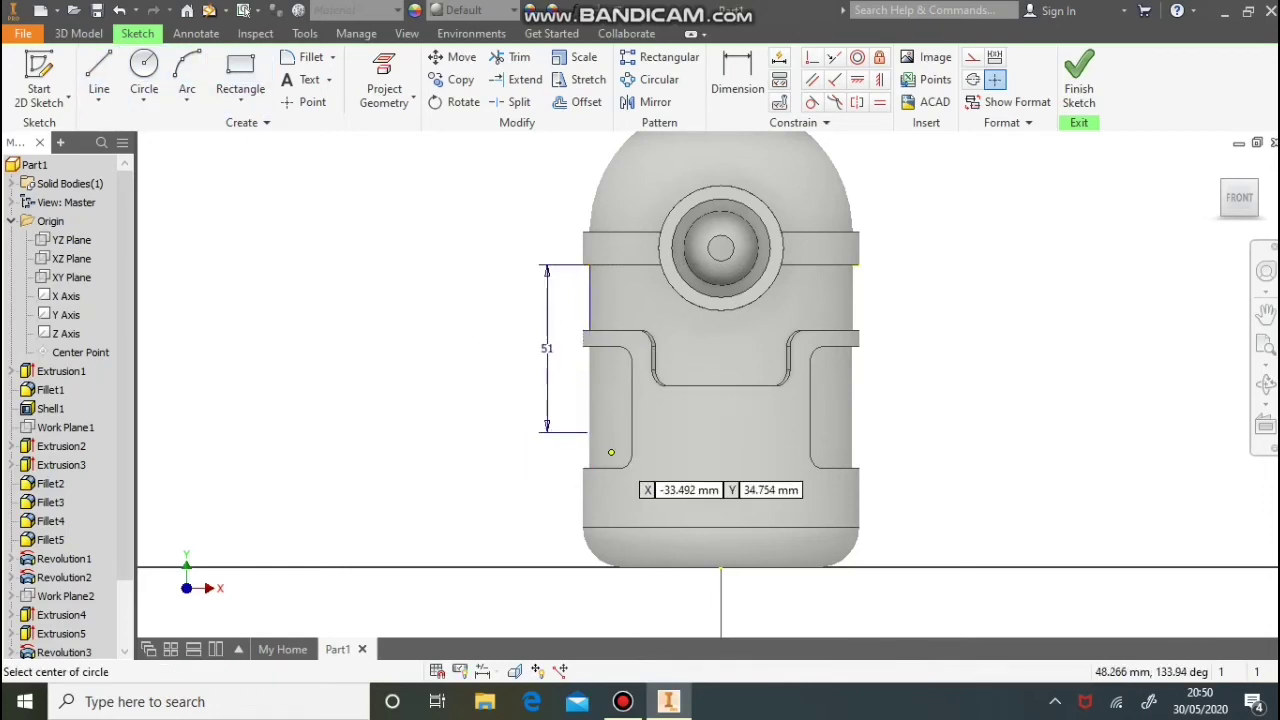
left_click(587, 431)
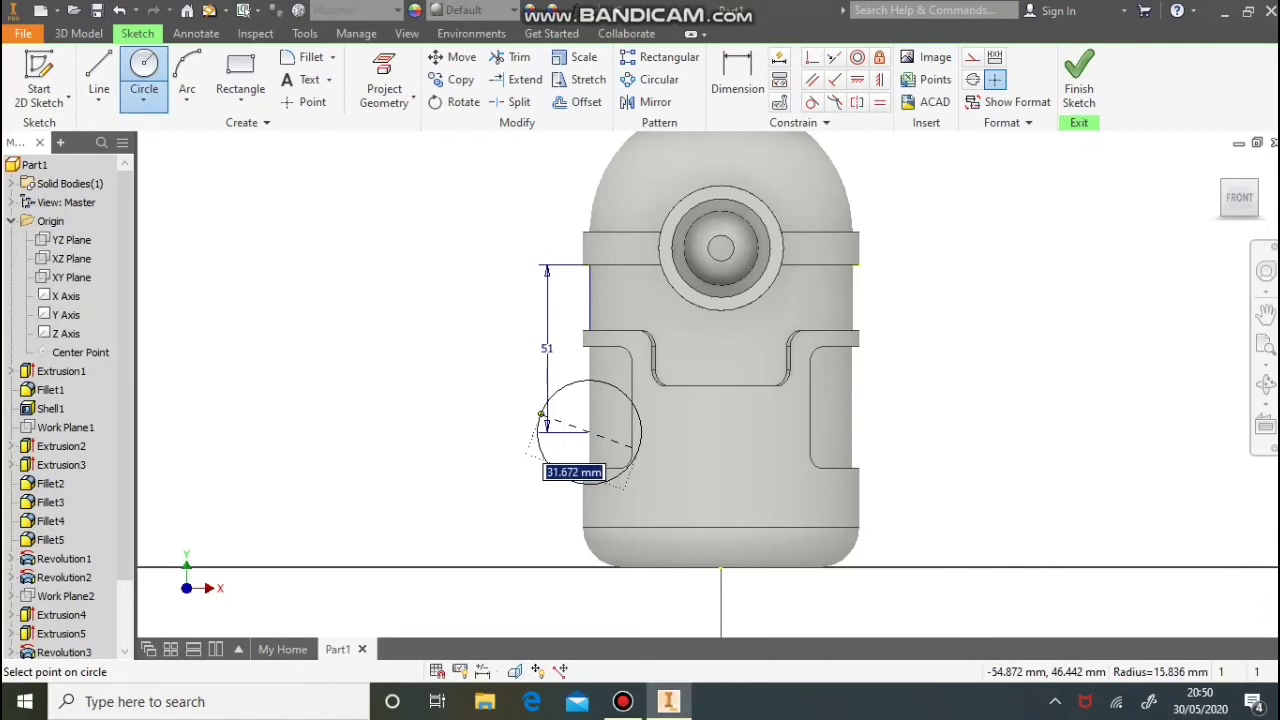
key("Return")
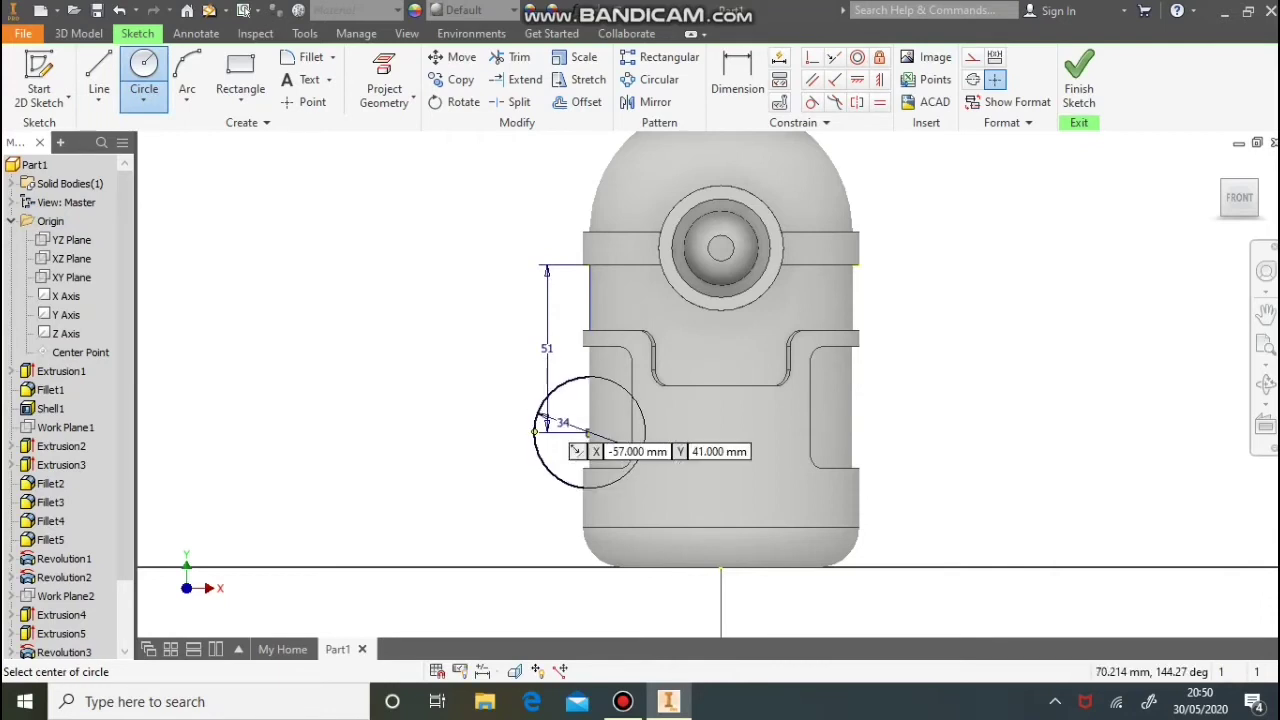
Draw a short vertical line crossing the lower part of the circle just outside the cup's side wall
scroll(566, 484, "up", 2)
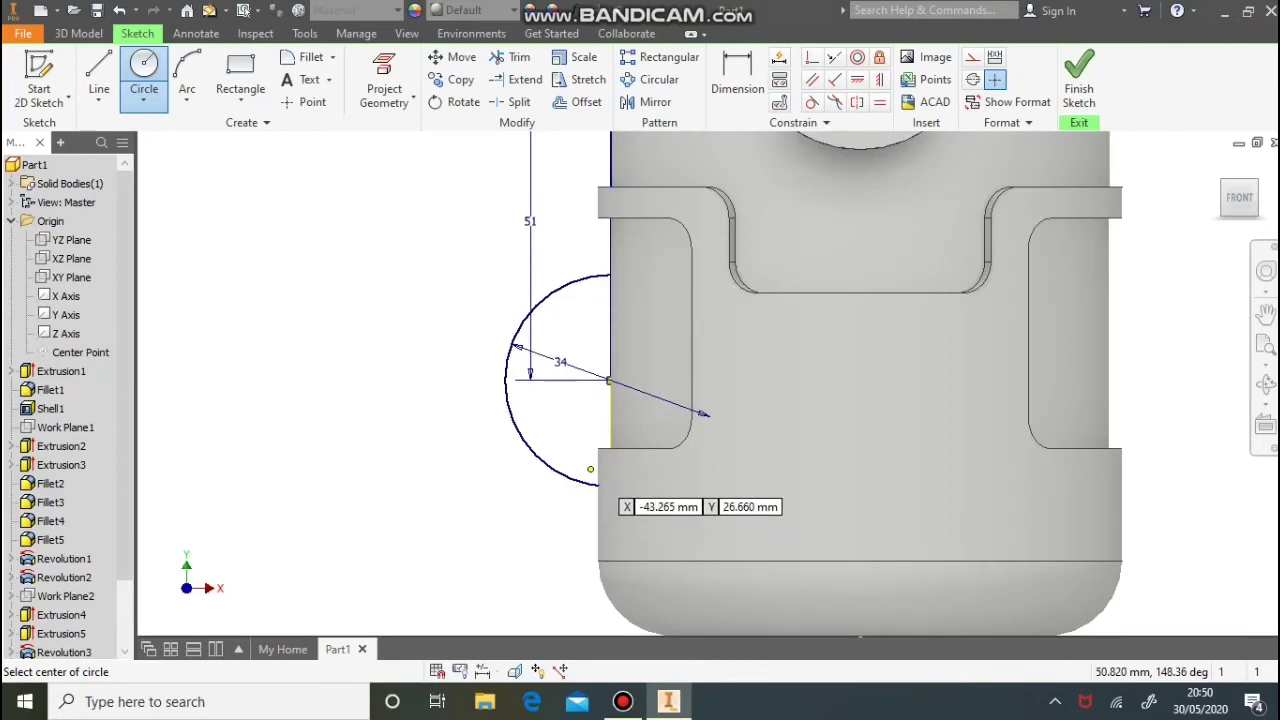
key("Escape")
key("l")
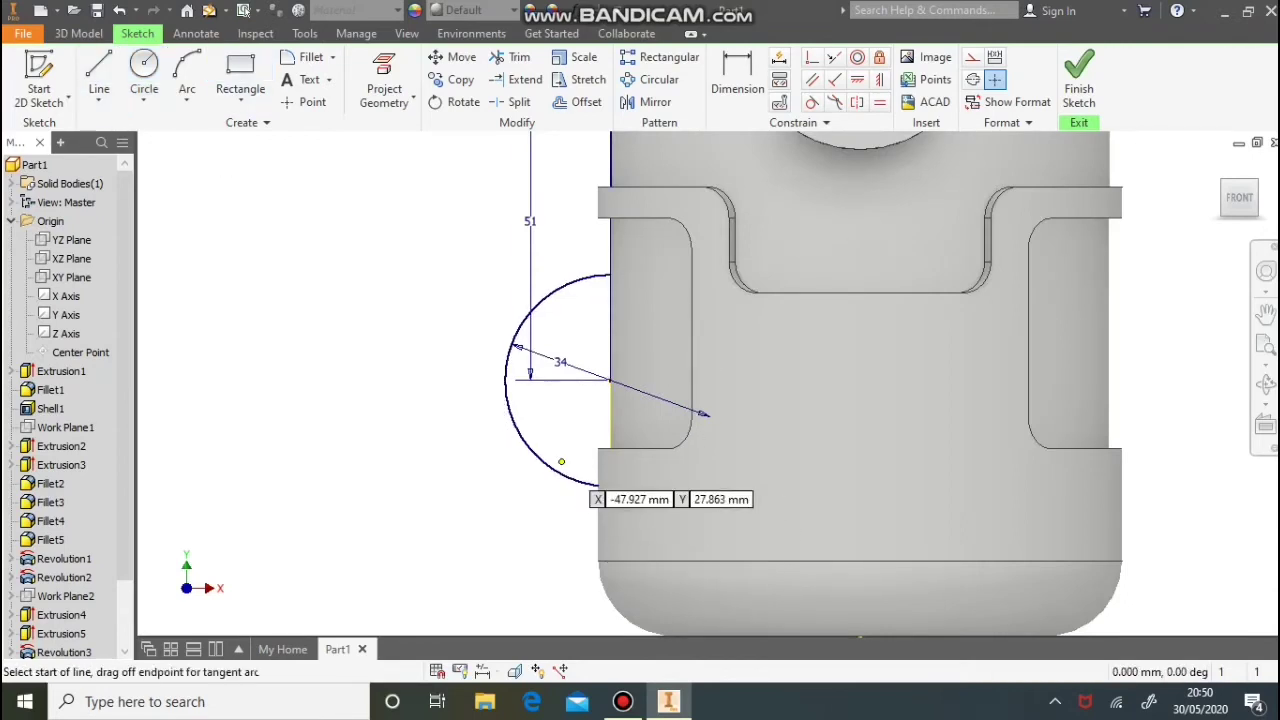
left_click(589, 466)
left_click(589, 509)
key("Escape")
Trim the circle to its outer arc between the body's side and the short vertical line, and remove that short line
left_click(512, 57)
left_click(607, 486)
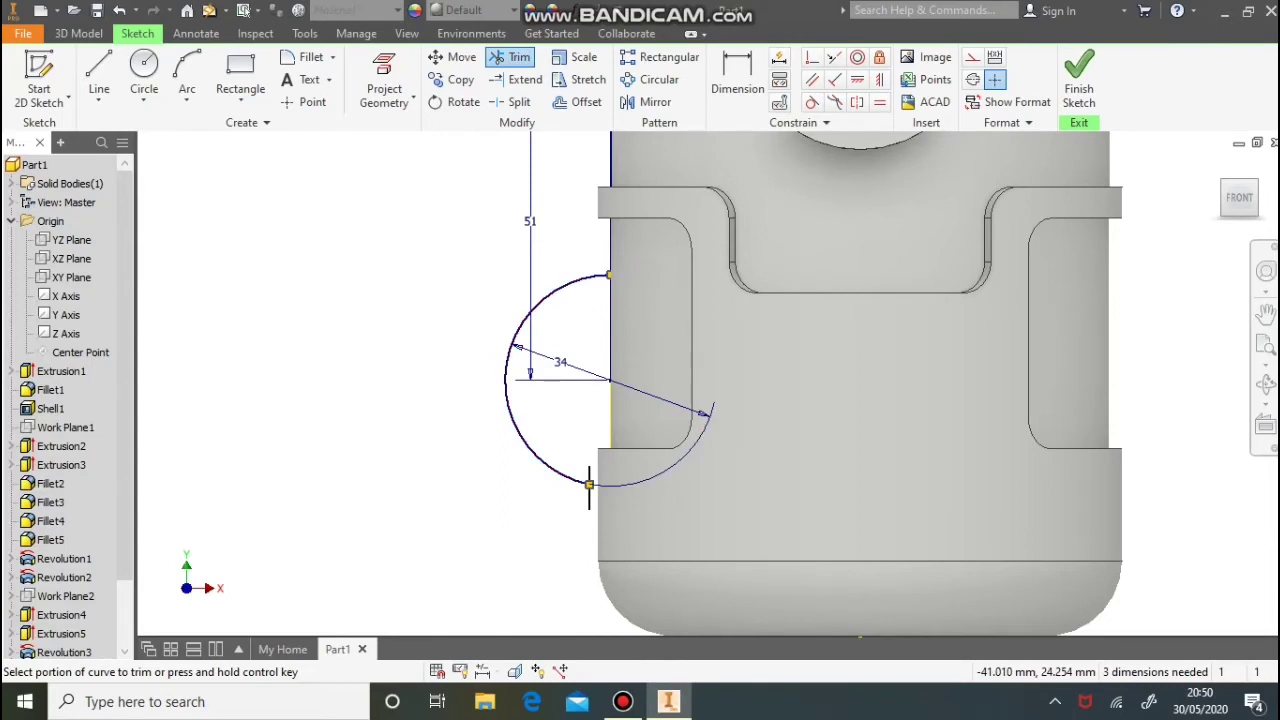
key("Escape")
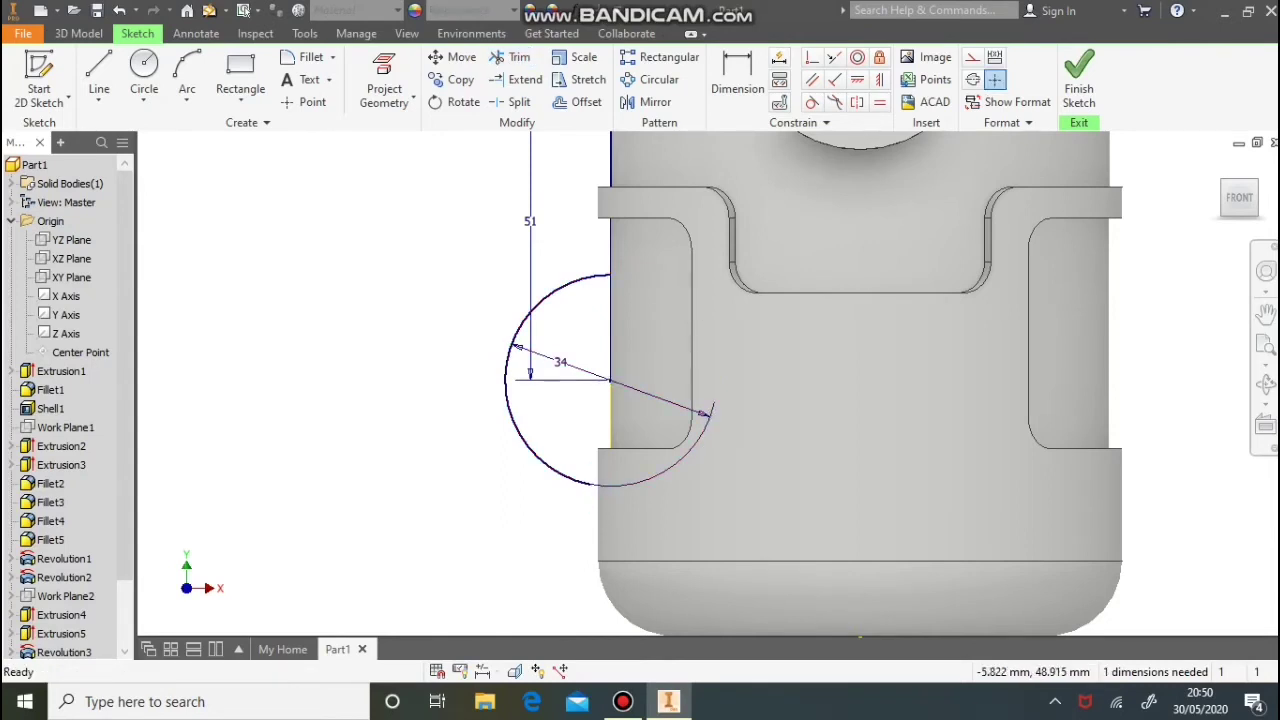
Finish the arm path sketch and create a work plane tangent to the body's side surface through the 51 mm line
left_click(1079, 80)
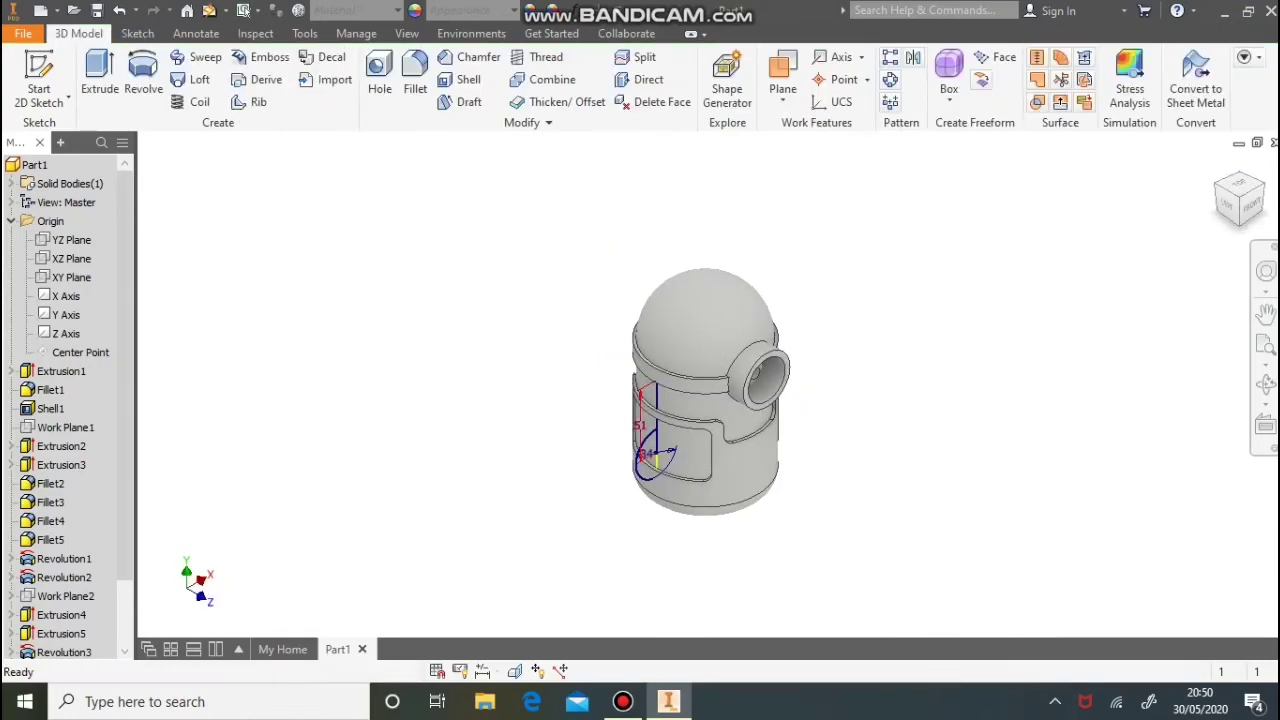
scroll(645, 438, "down", 6)
scroll(645, 443, "up", 3)
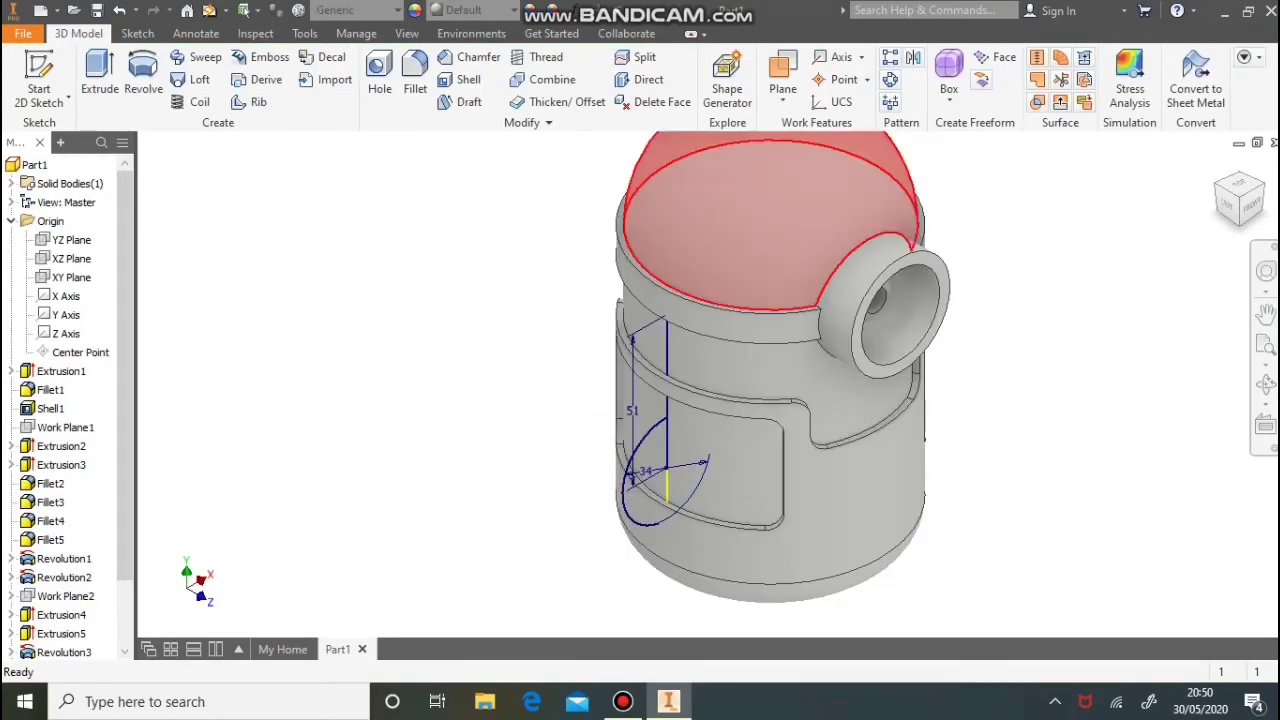
left_click(783, 92)
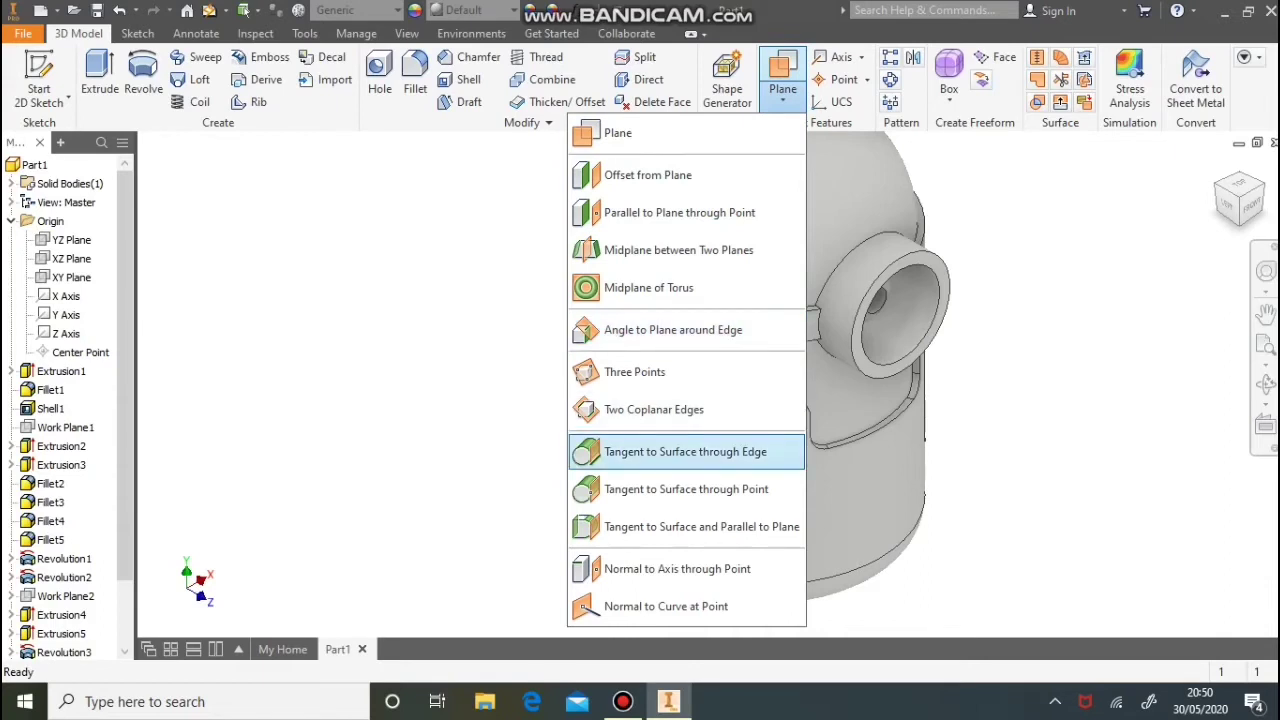
left_click(685, 451)
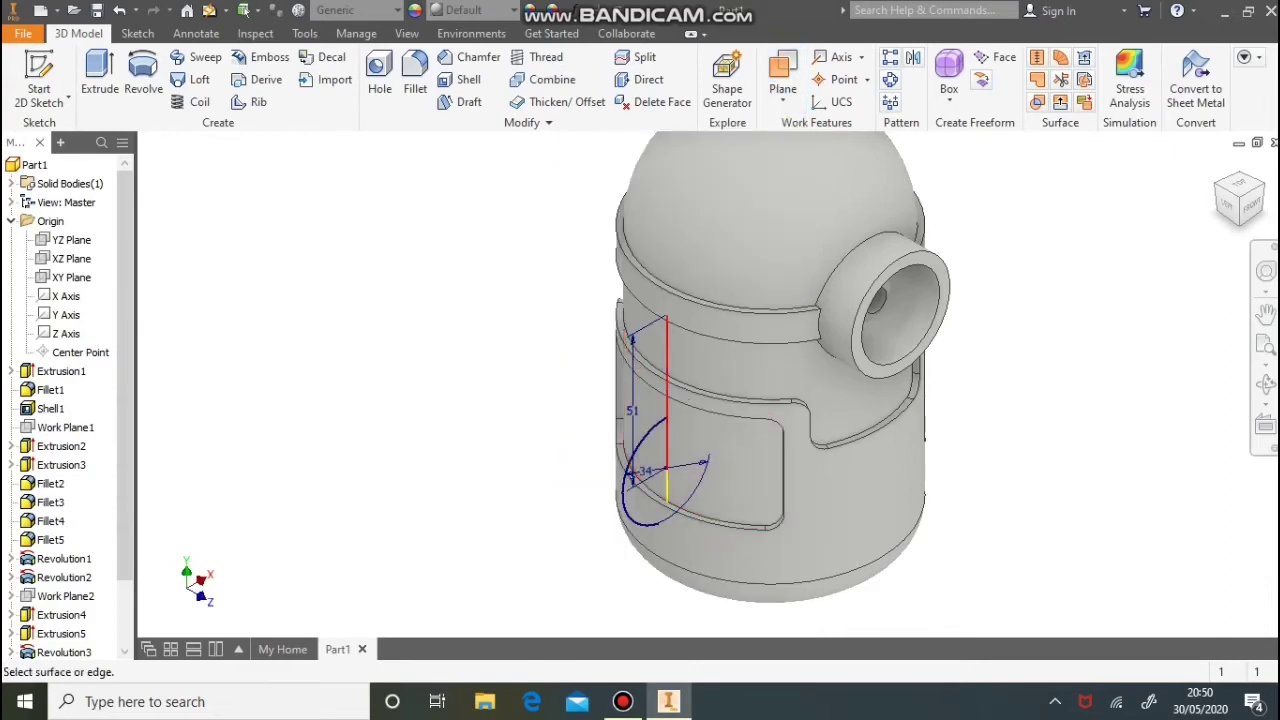
left_click(666, 487)
left_click(705, 462)
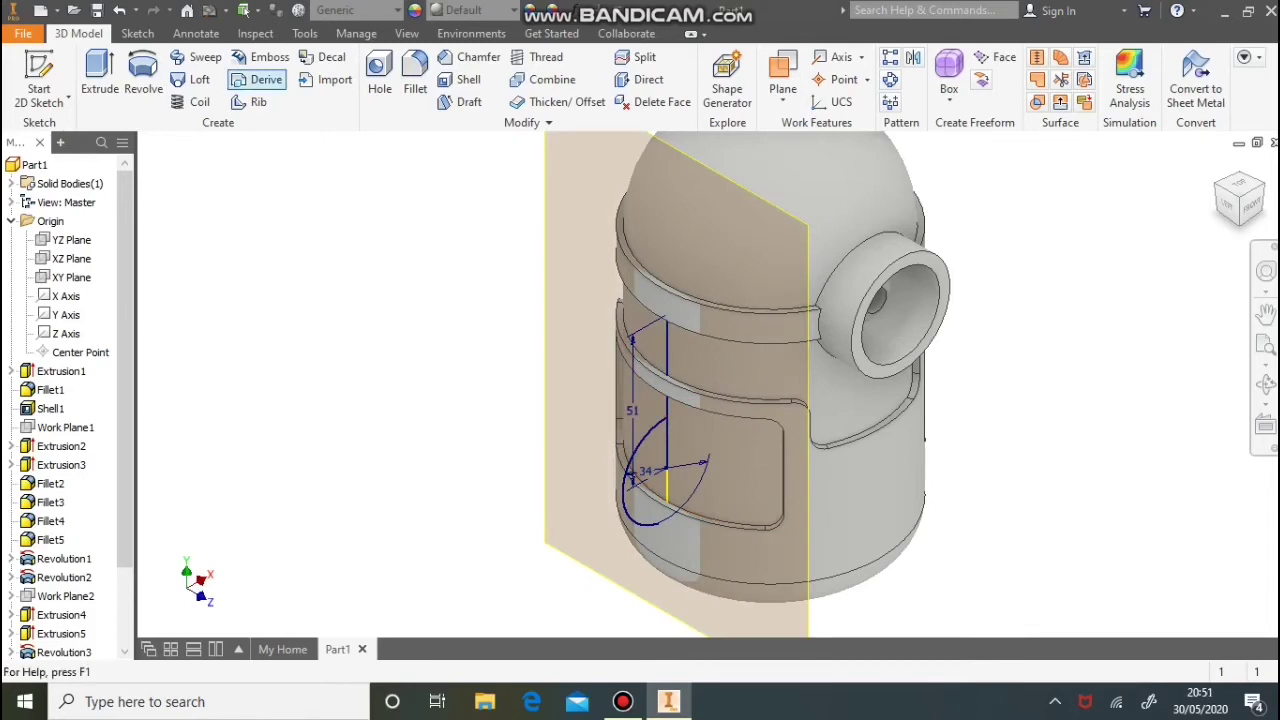
Sketch a 10 mm diameter circle on the new tangent work plane, centred on the arc's upper end, and finish the sketch
left_click(39, 80)
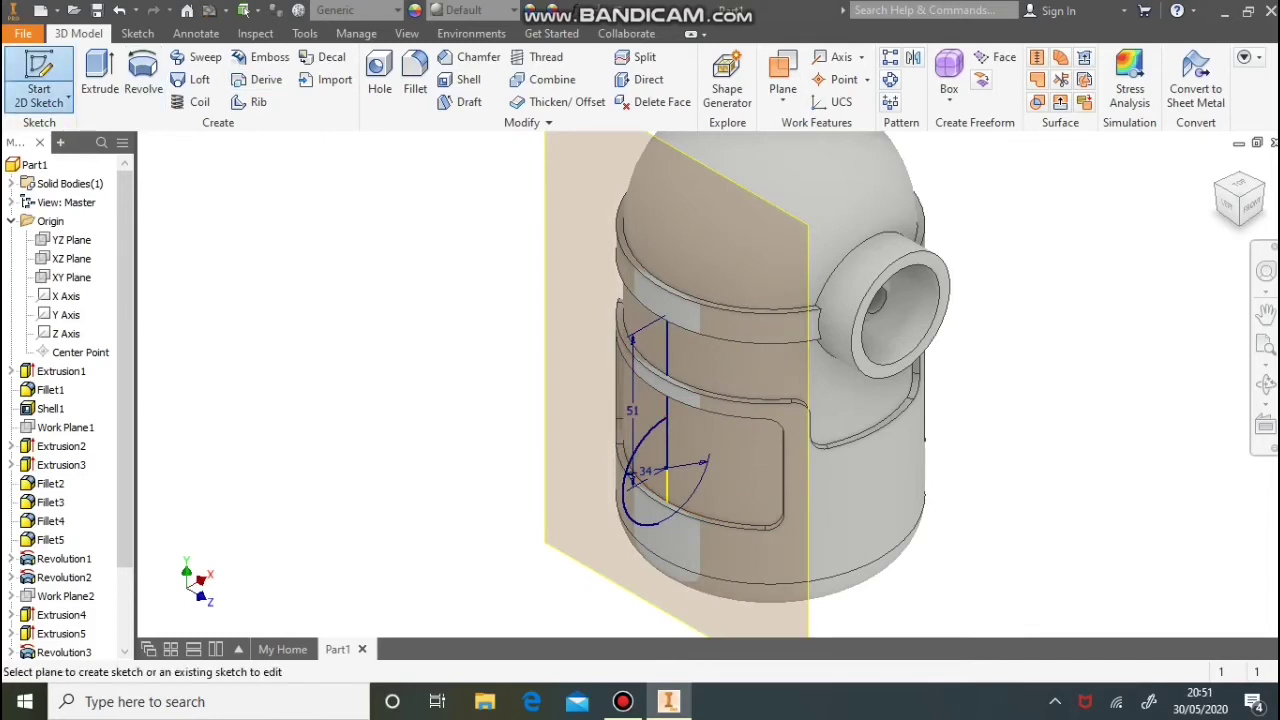
left_click(575, 450)
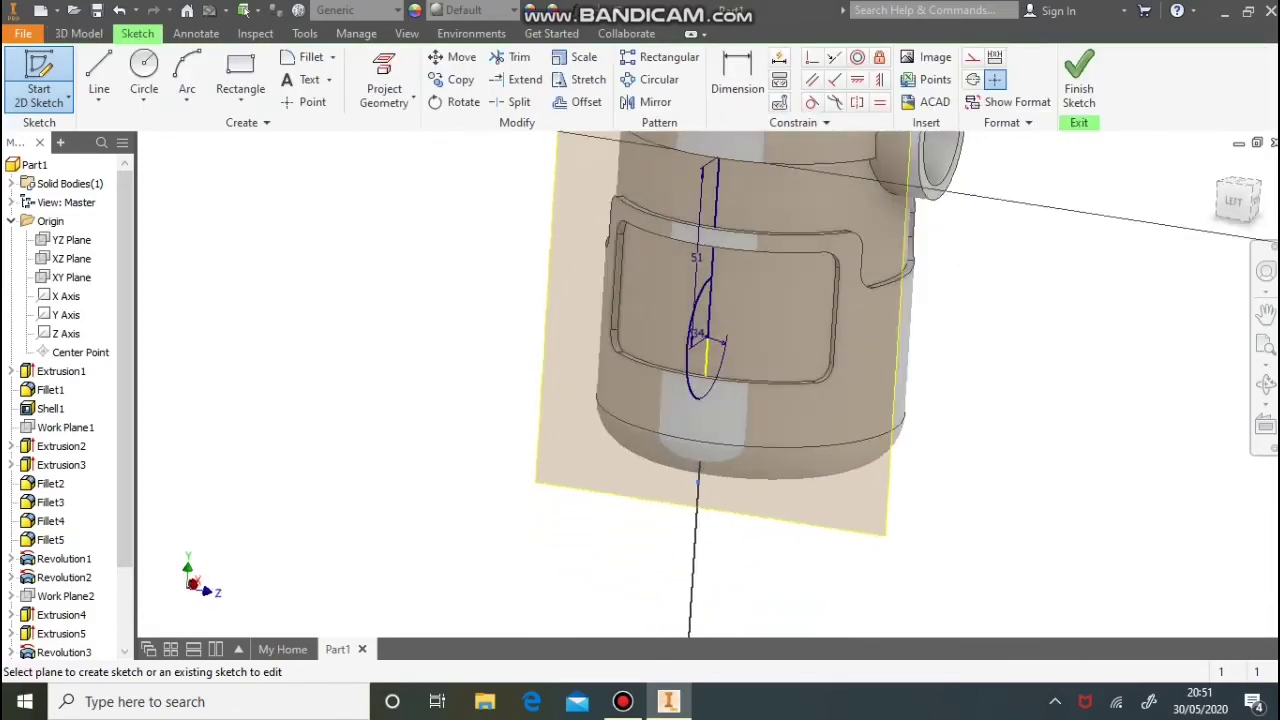
scroll(745, 231, "down", 6)
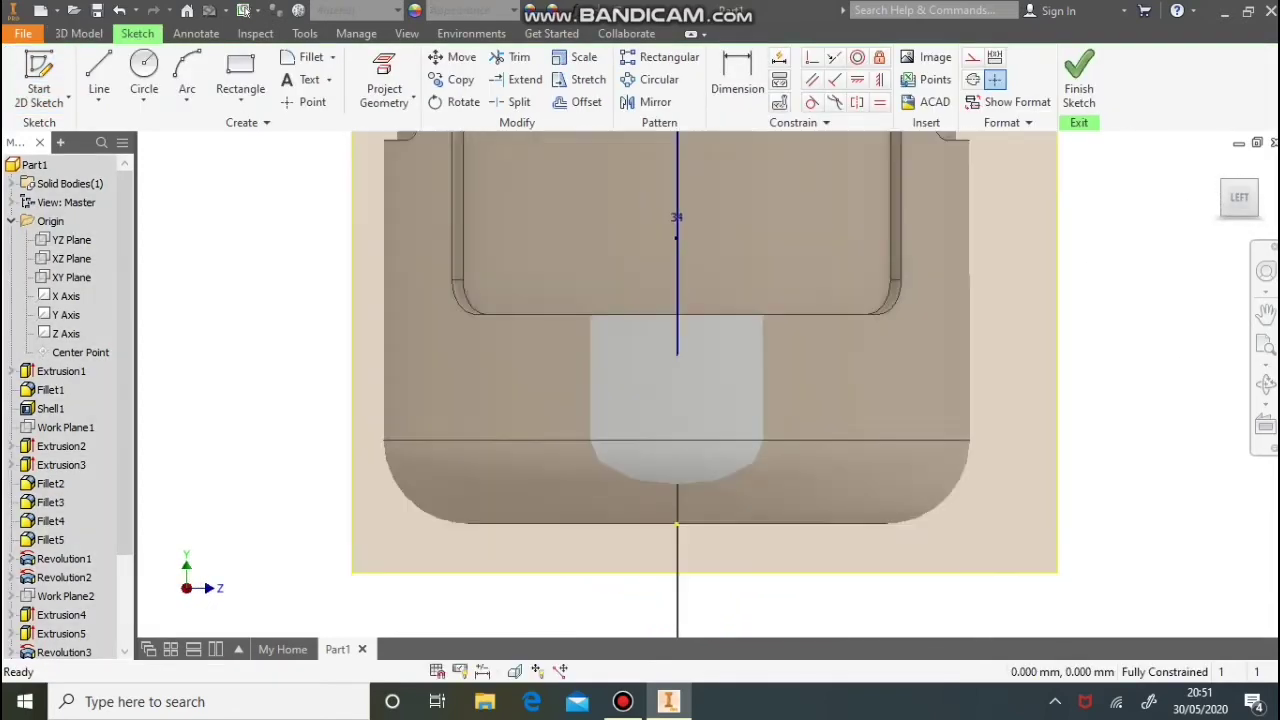
scroll(751, 229, "up", 2)
mouse_move(751, 229)
middle_mouse_down()
mouse_move(758, 358)
mouse_move(744, 455)
mouse_move(630, 525)
middle_mouse_up()
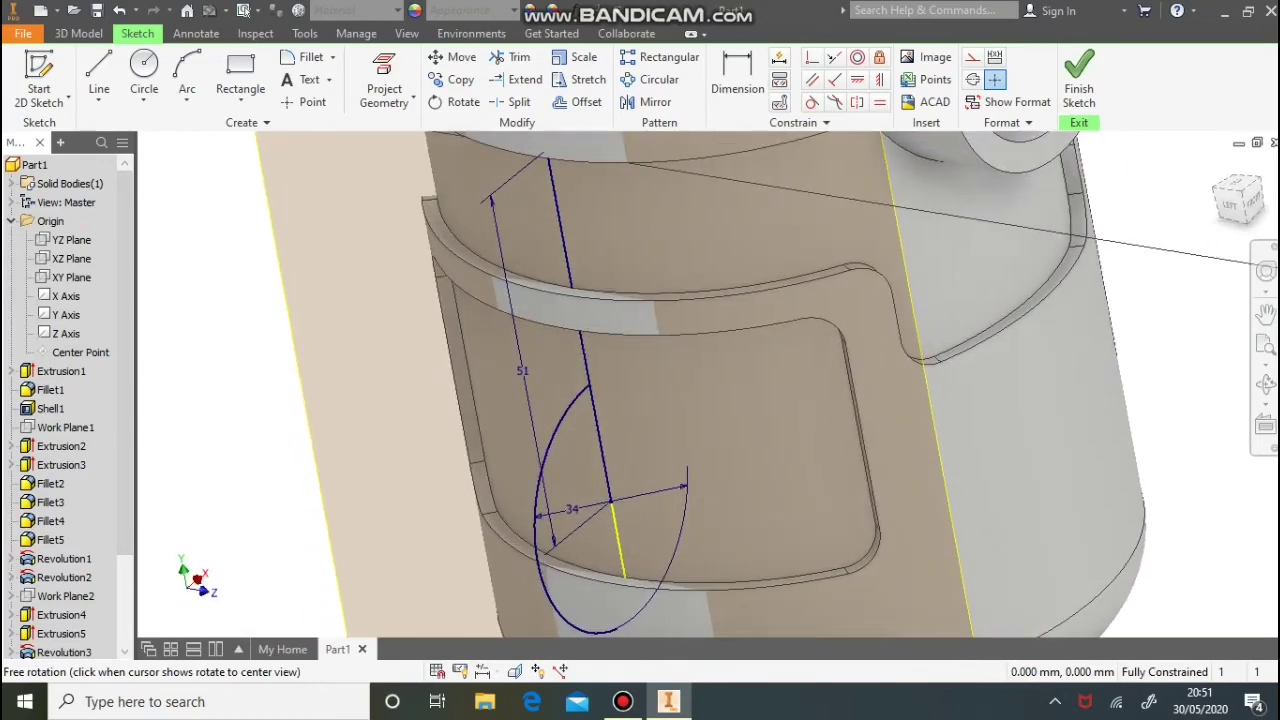
left_click(144, 75)
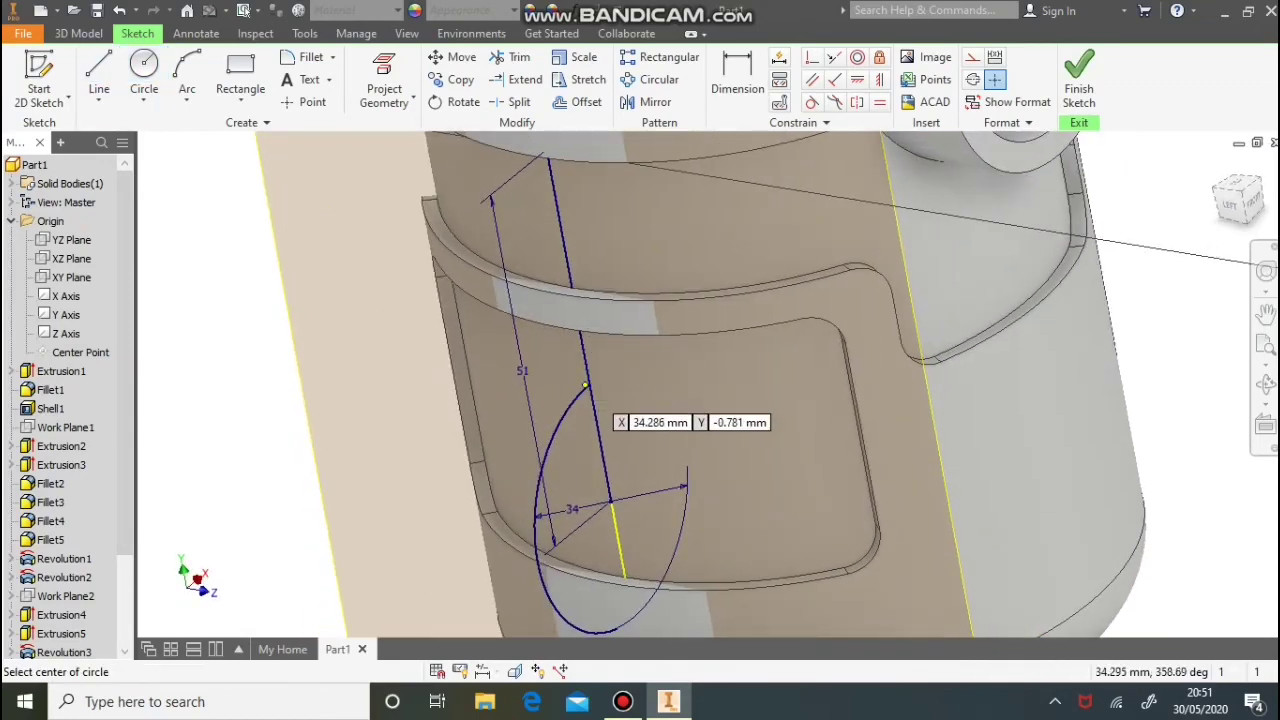
left_click(588, 386)
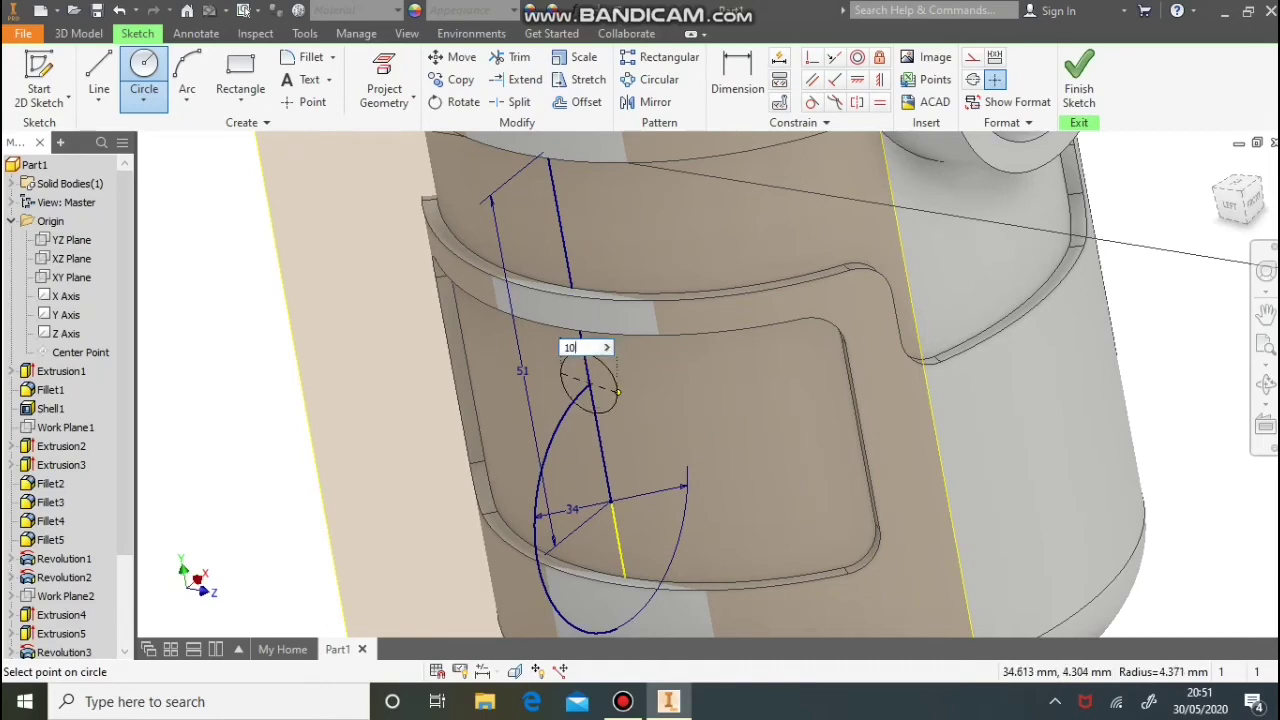
left_click(621, 393)
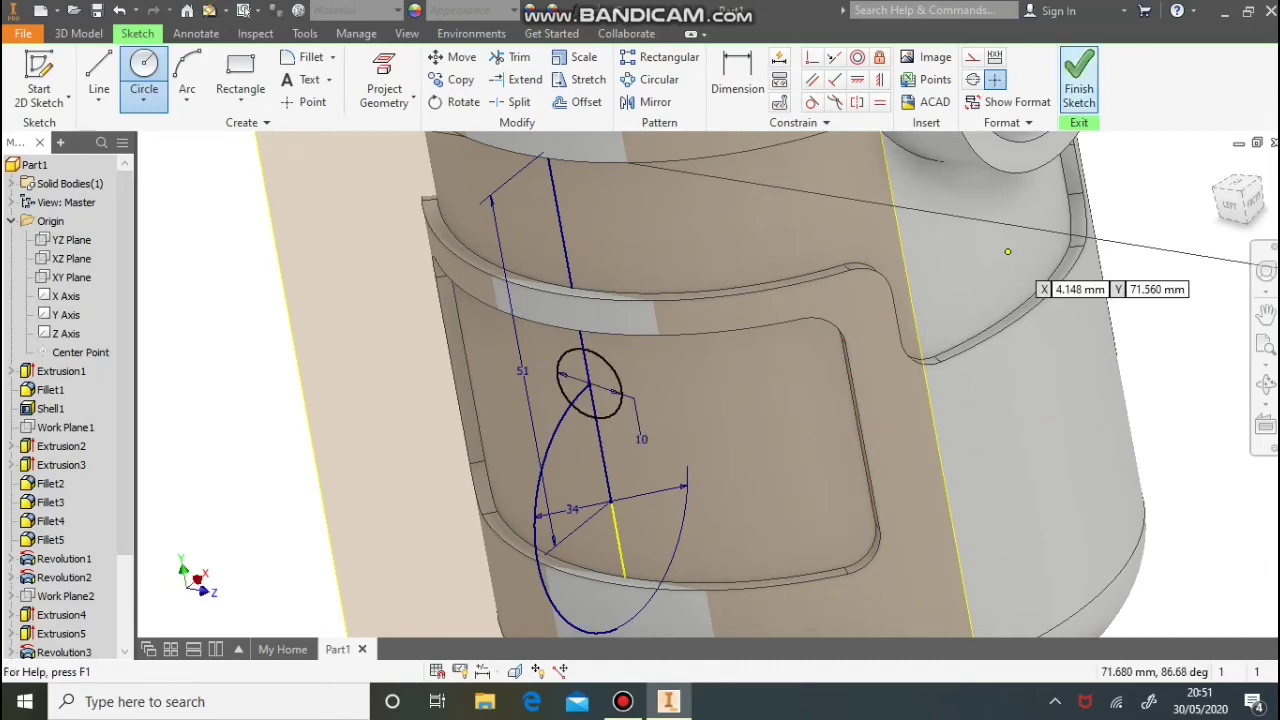
left_click(1079, 88)
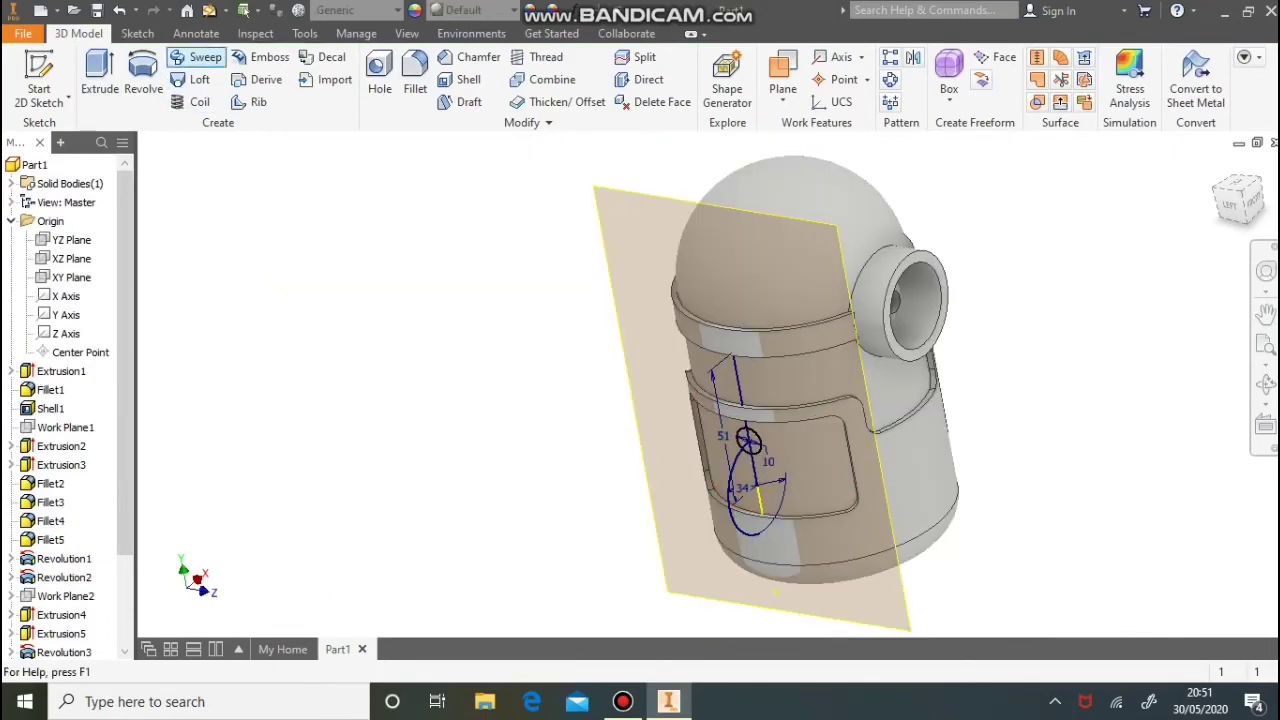
Sweep the 10 mm circle along the 34 mm arc as a joined solid, with path orientation and zero taper and twist
left_click(1241, 192)
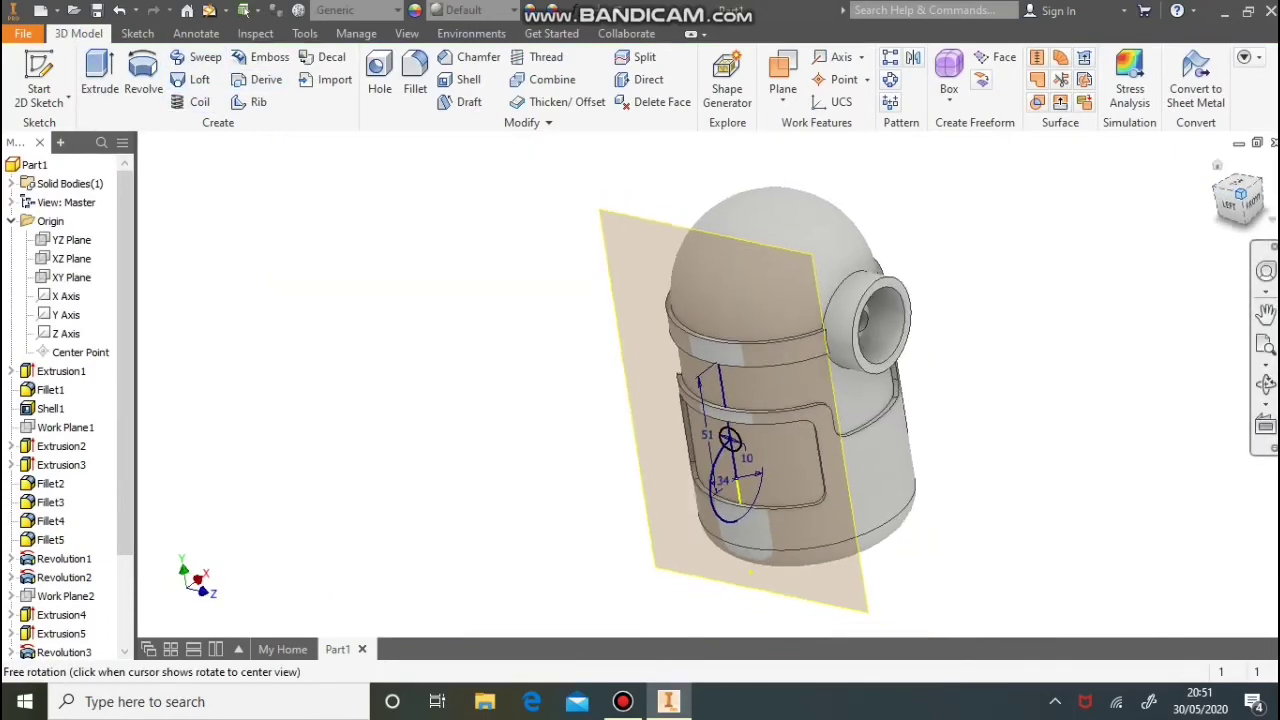
scroll(671, 429, "up", 5)
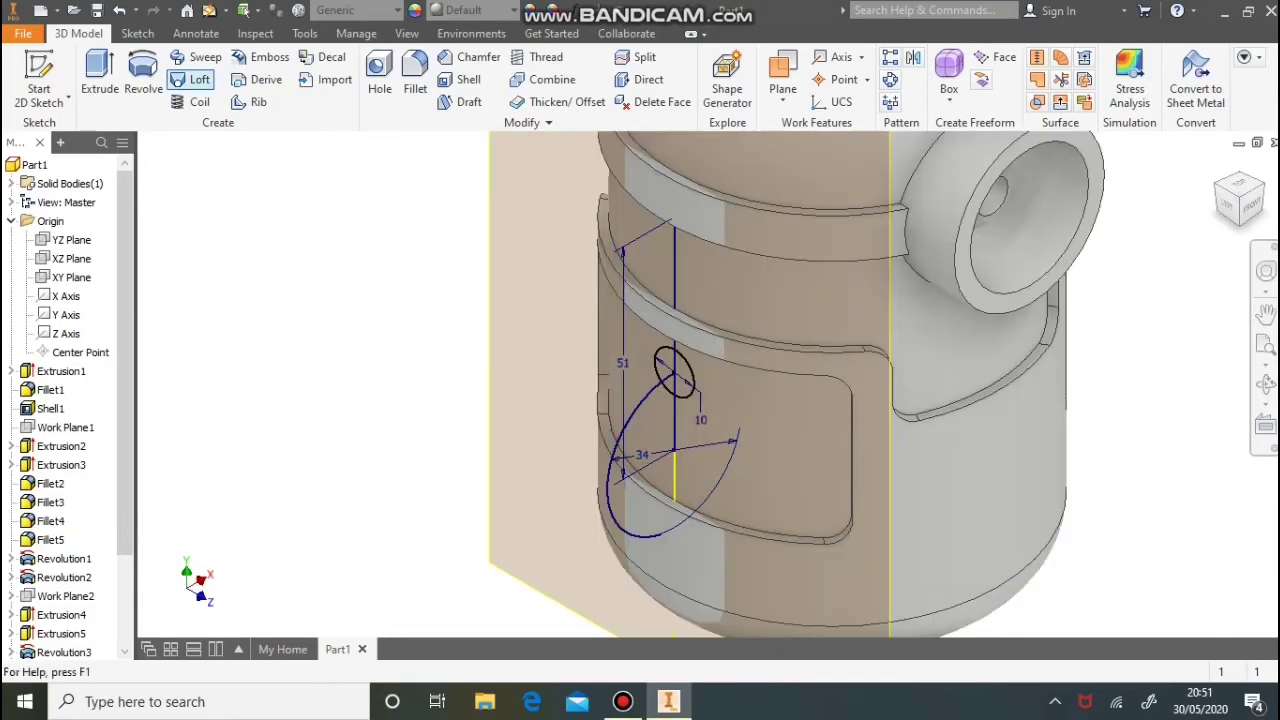
left_click(198, 57)
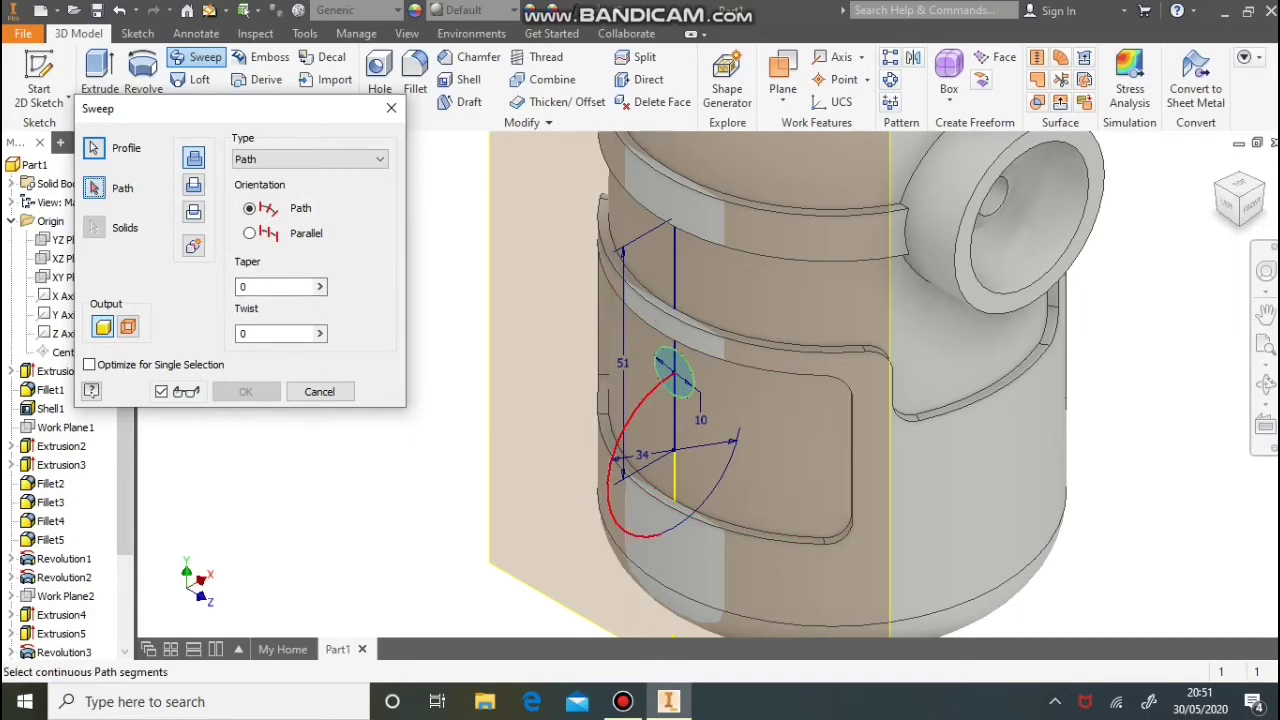
left_click(612, 470)
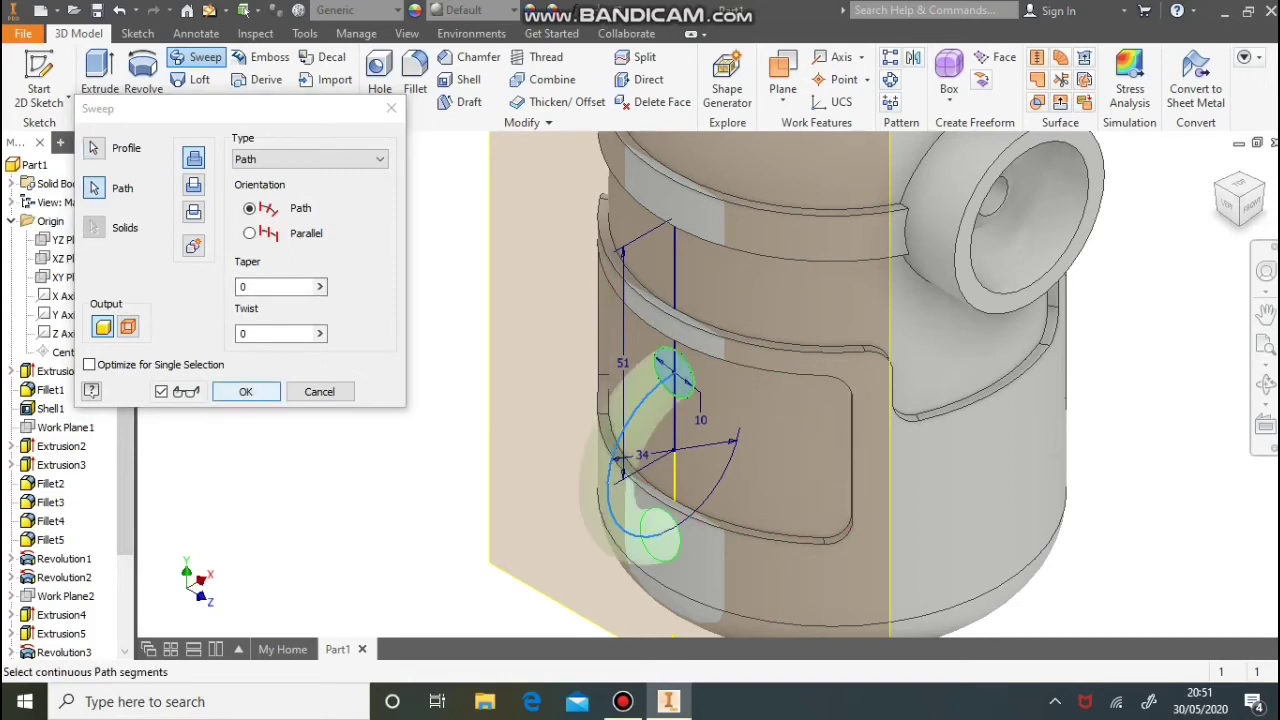
key("Return")
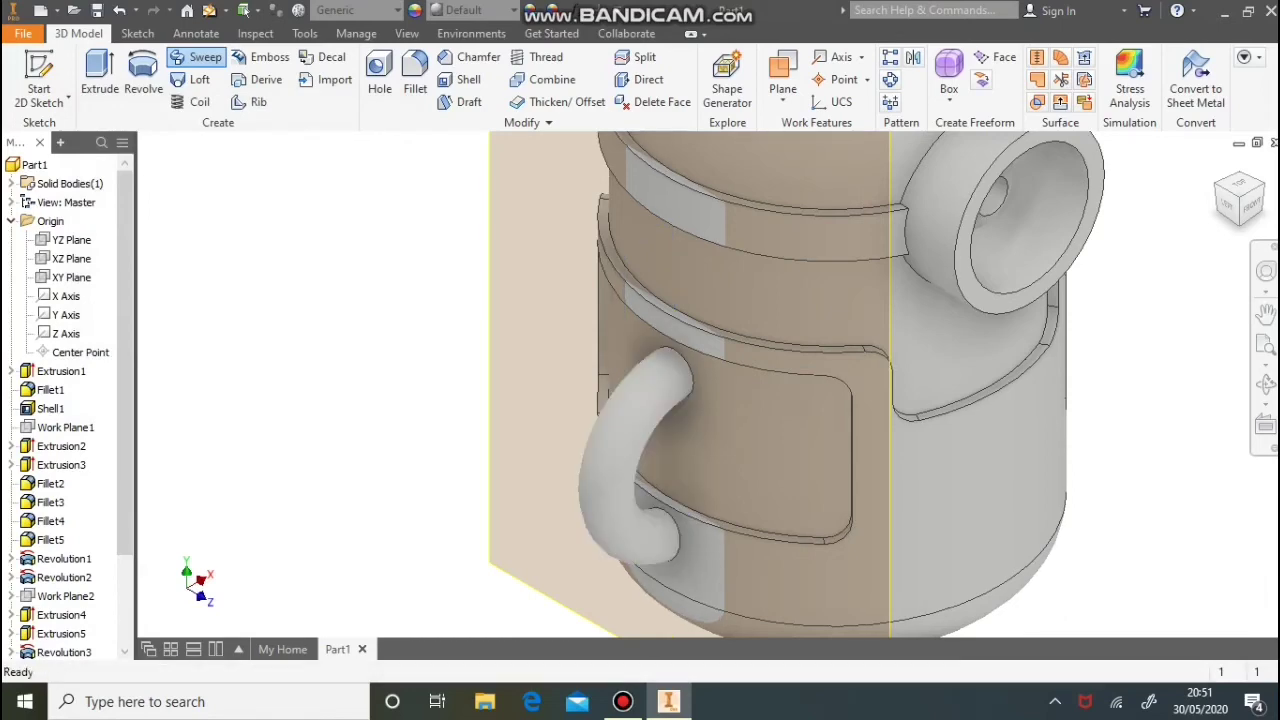
Hide Work Plane3, the tangent plane through the swept arm
scroll(65, 590, "down", 2)
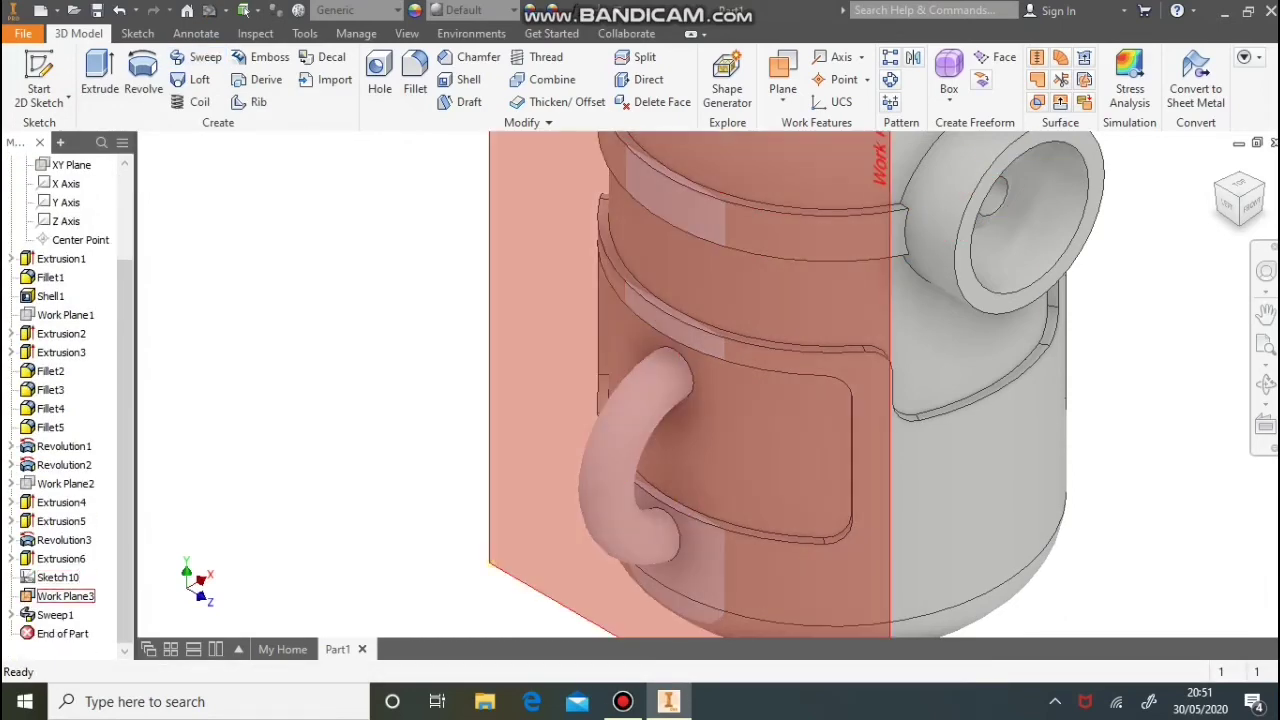
right_click(65, 596)
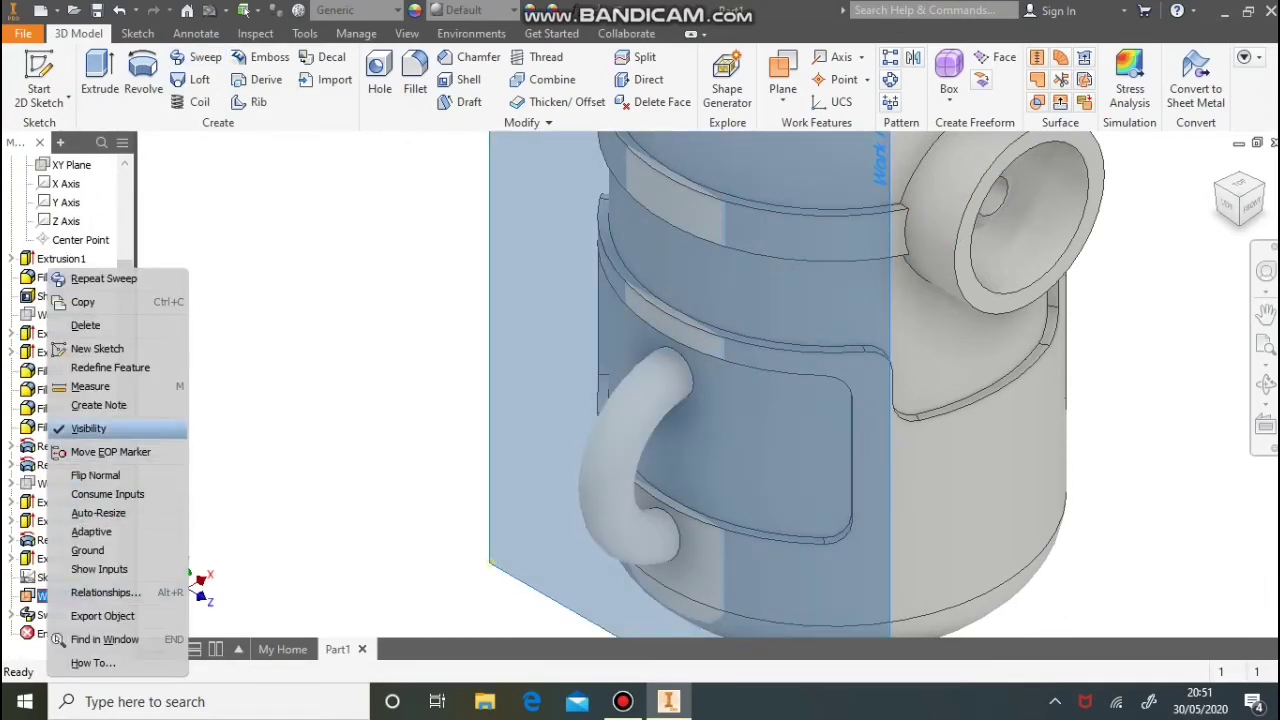
left_click(90, 431)
scroll(393, 441, "down", 5)
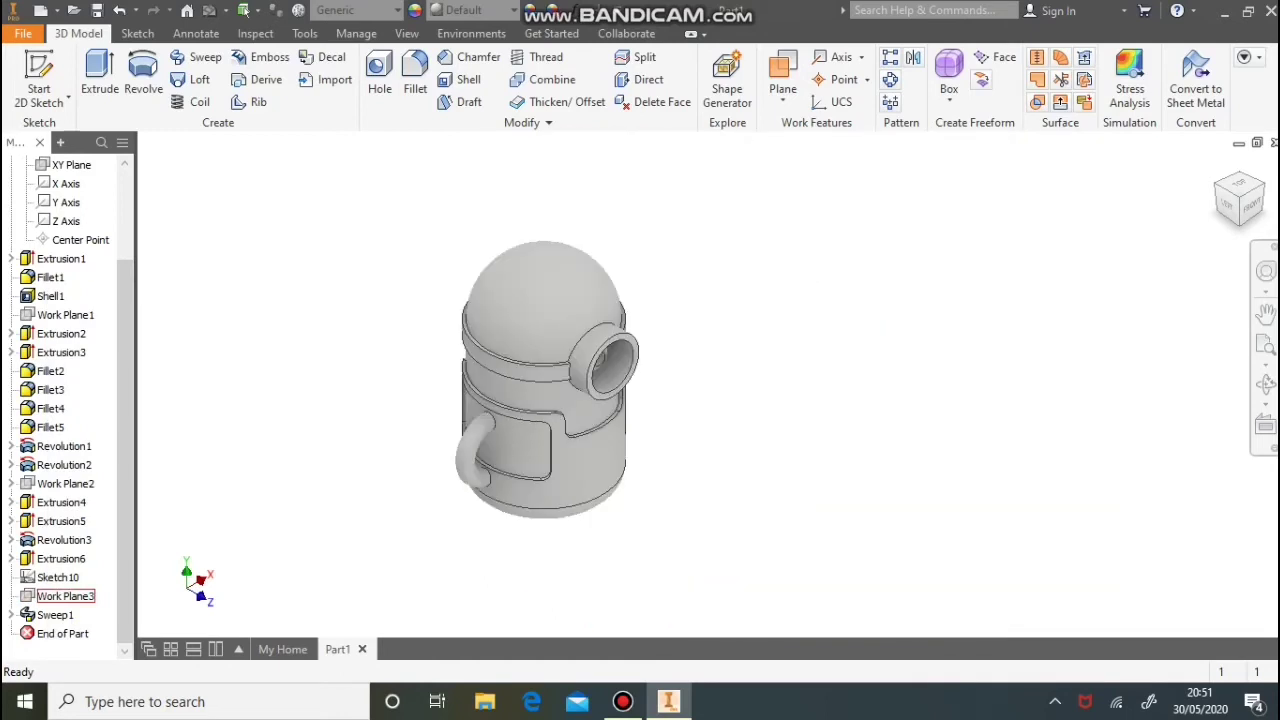
middle_click_drag(393, 441, 543, 432)
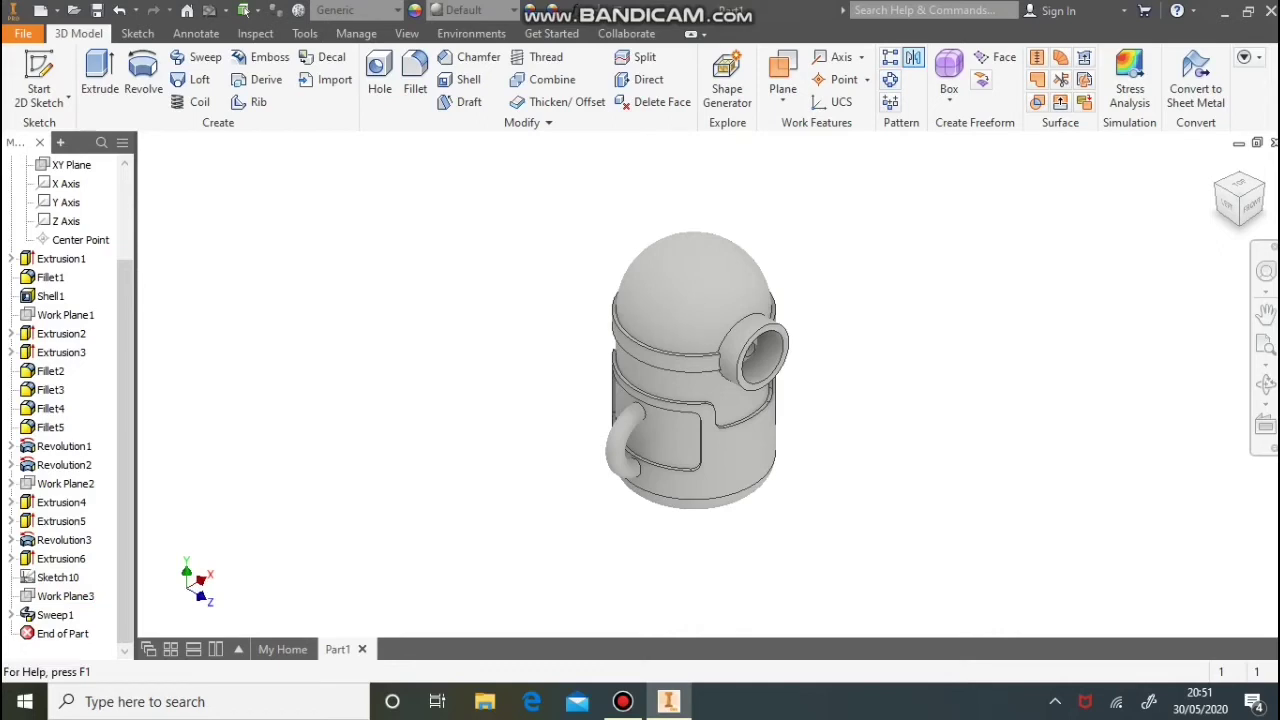
Mirror the Sweep1 arm about the YZ Plane to the opposite side of the body
left_click(913, 57)
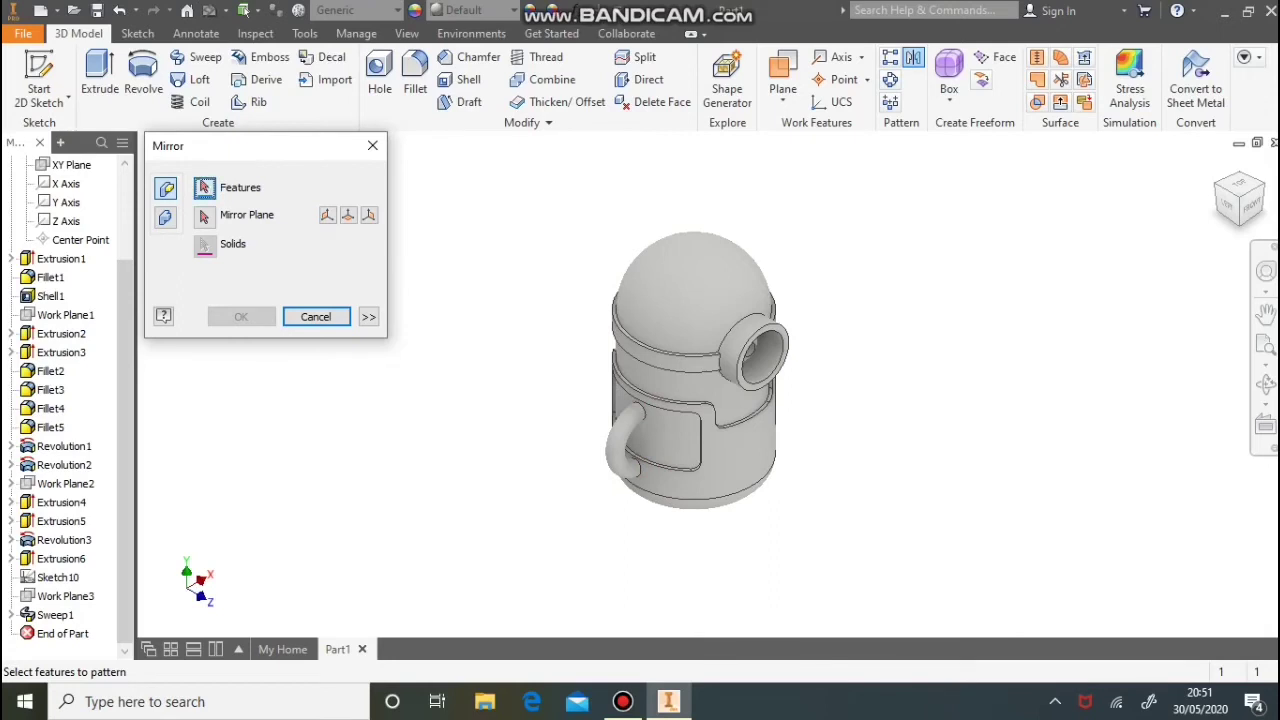
scroll(615, 455, "up", 5)
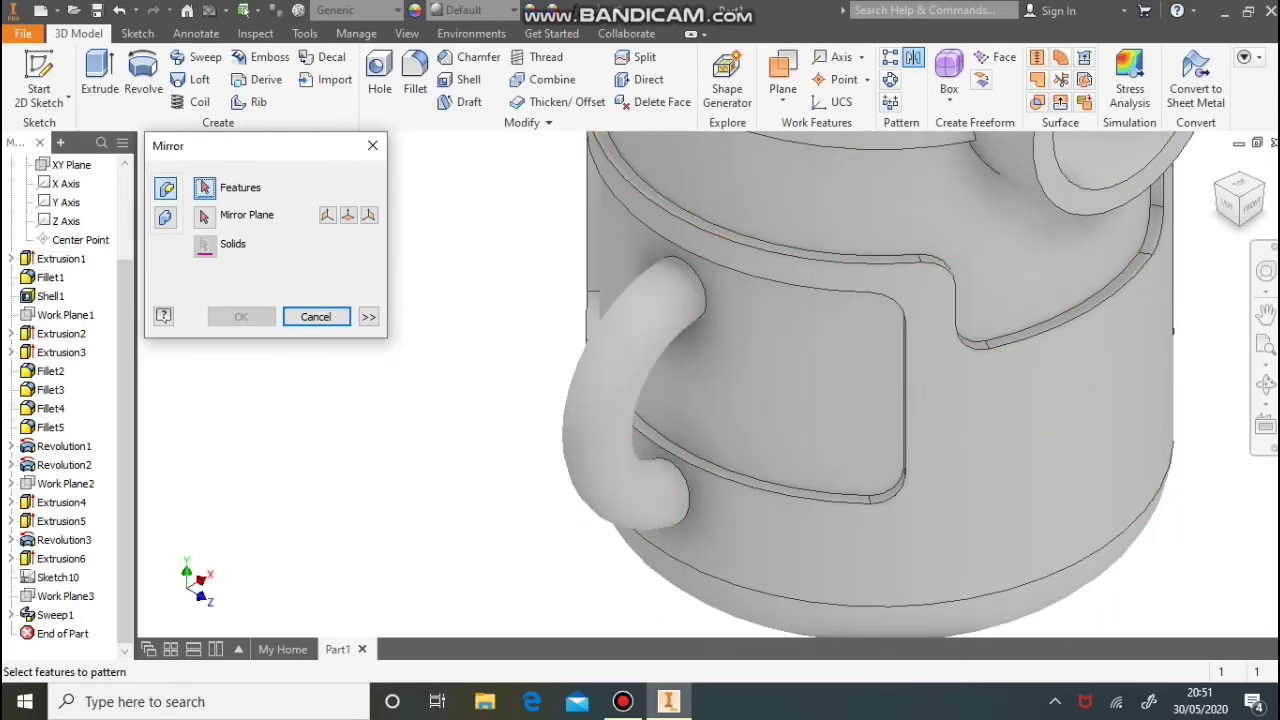
left_click(55, 615)
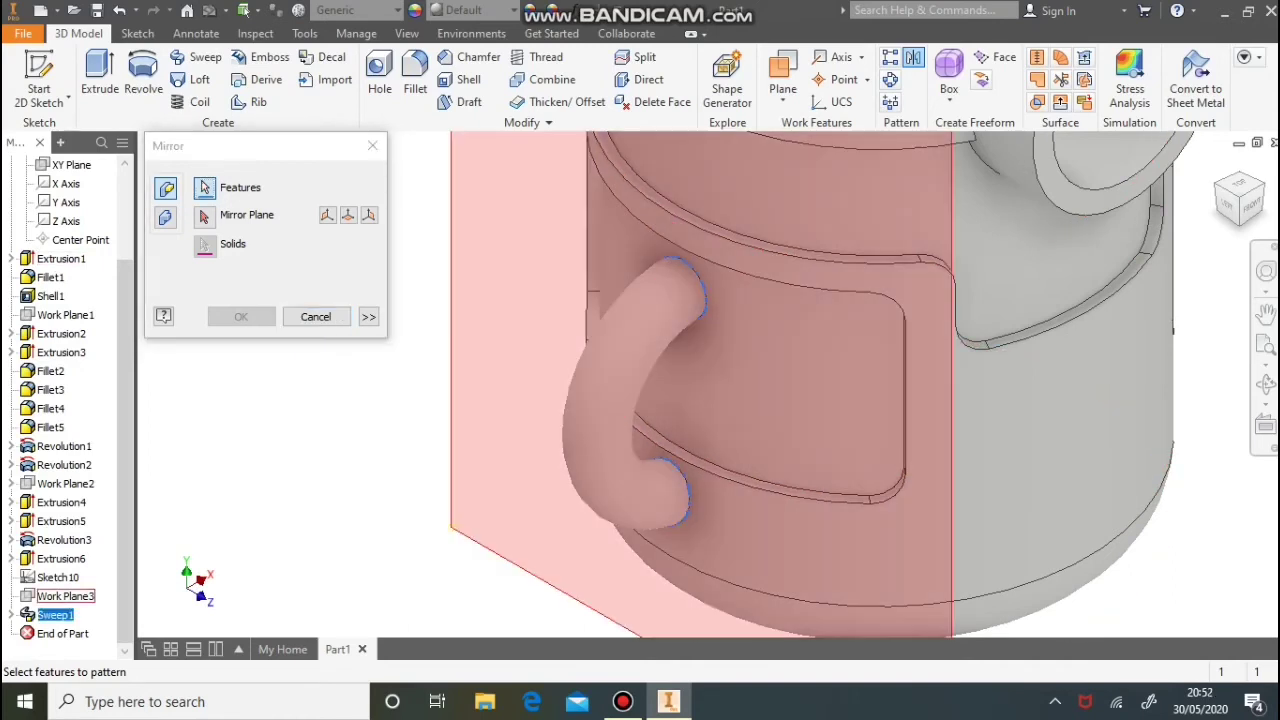
left_click(204, 217)
scroll(498, 480, "up", 5)
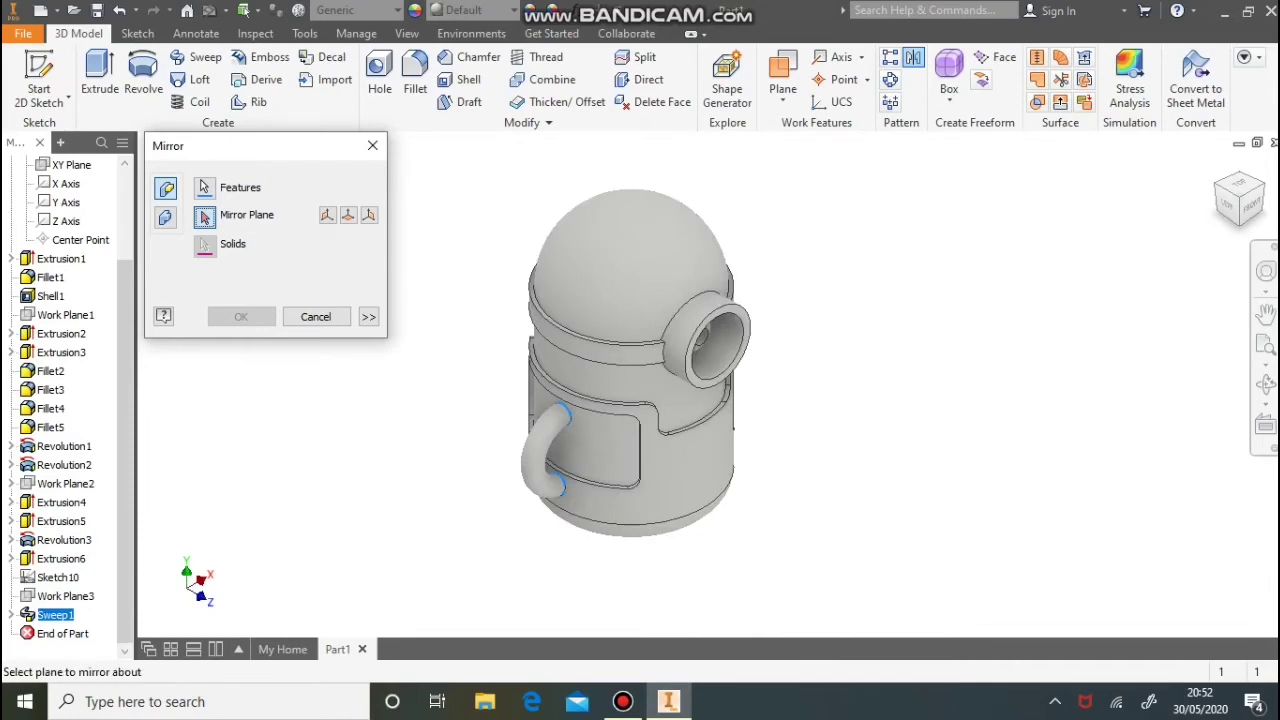
scroll(72, 240, "up", 3)
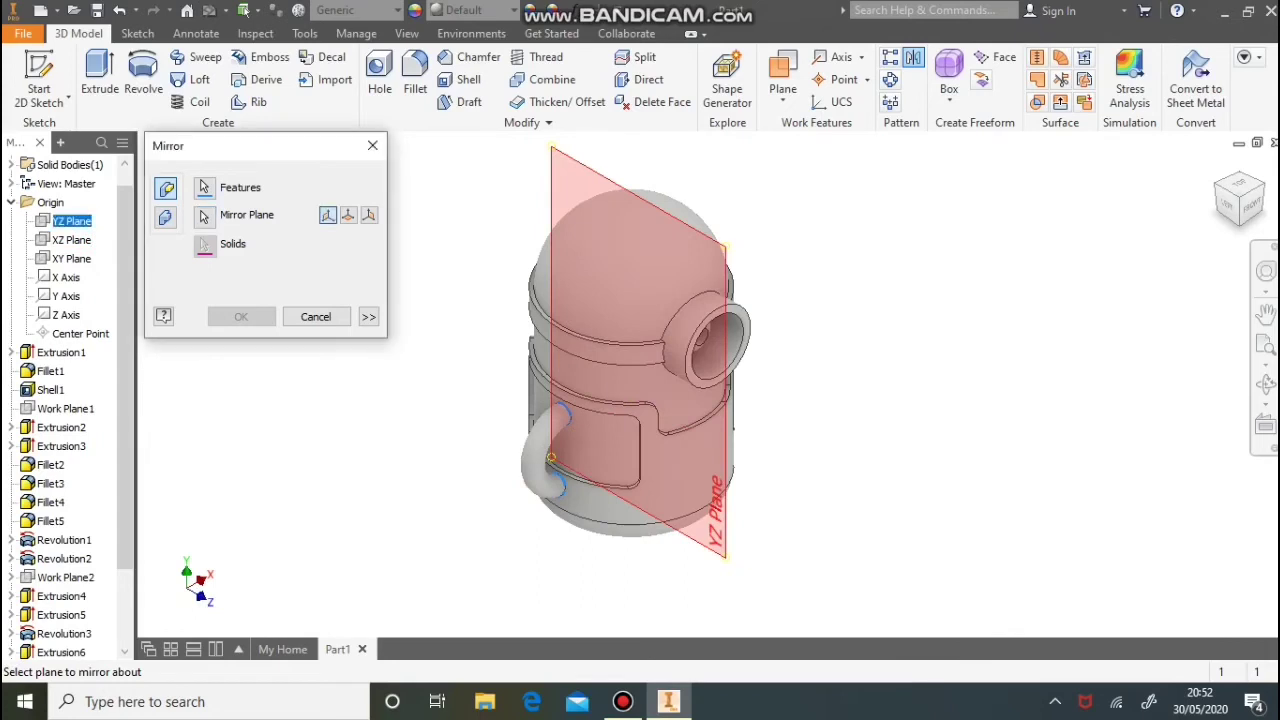
left_click(72, 221)
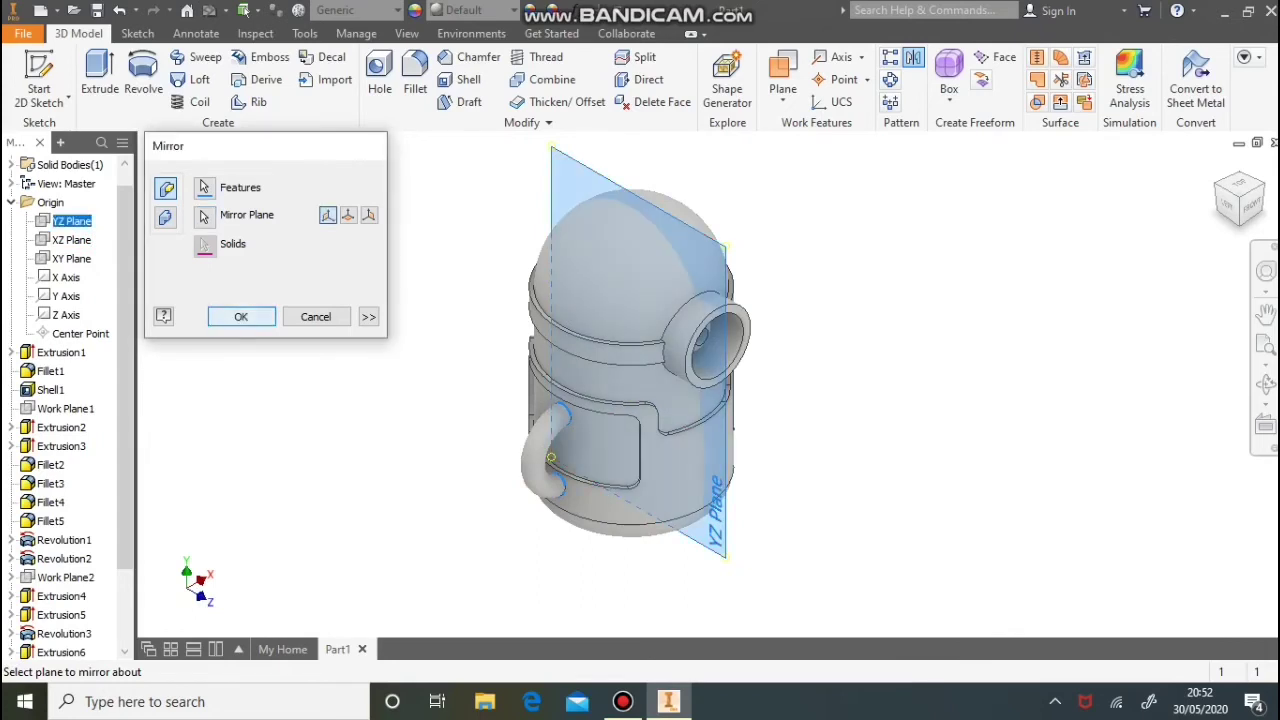
key("Return")
middle_click_drag(700, 380, 722, 400, "shift")
left_click_drag(1240, 212, 1250, 145)
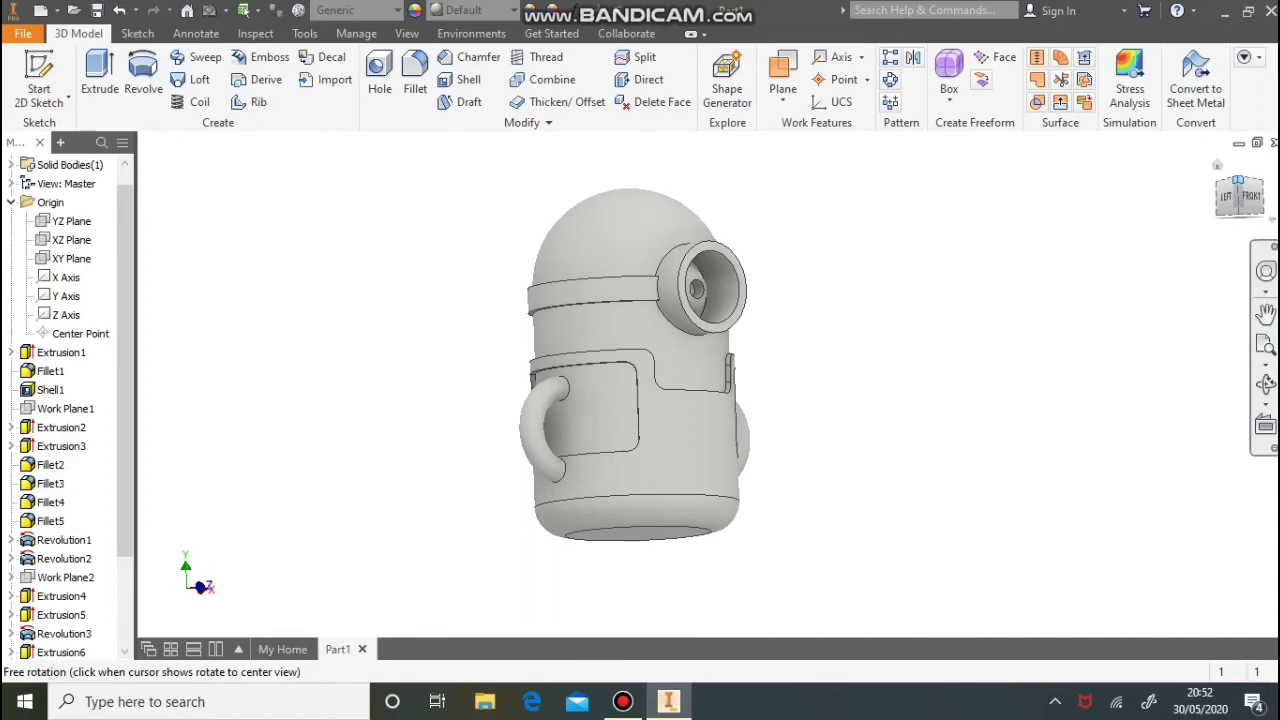
Start a sketch on the XY Plane and draw a 15 mm horizontal line from the origin along the cup's underside towards negative X
key("F6")
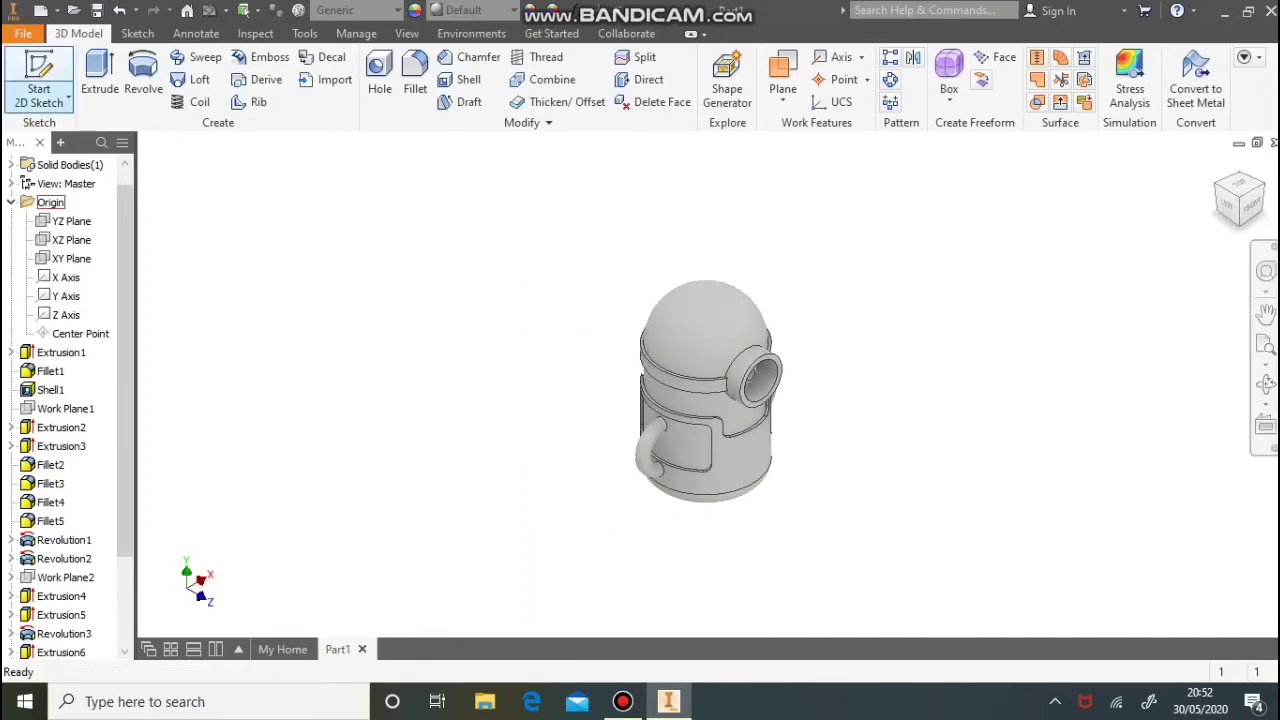
left_click(71, 258)
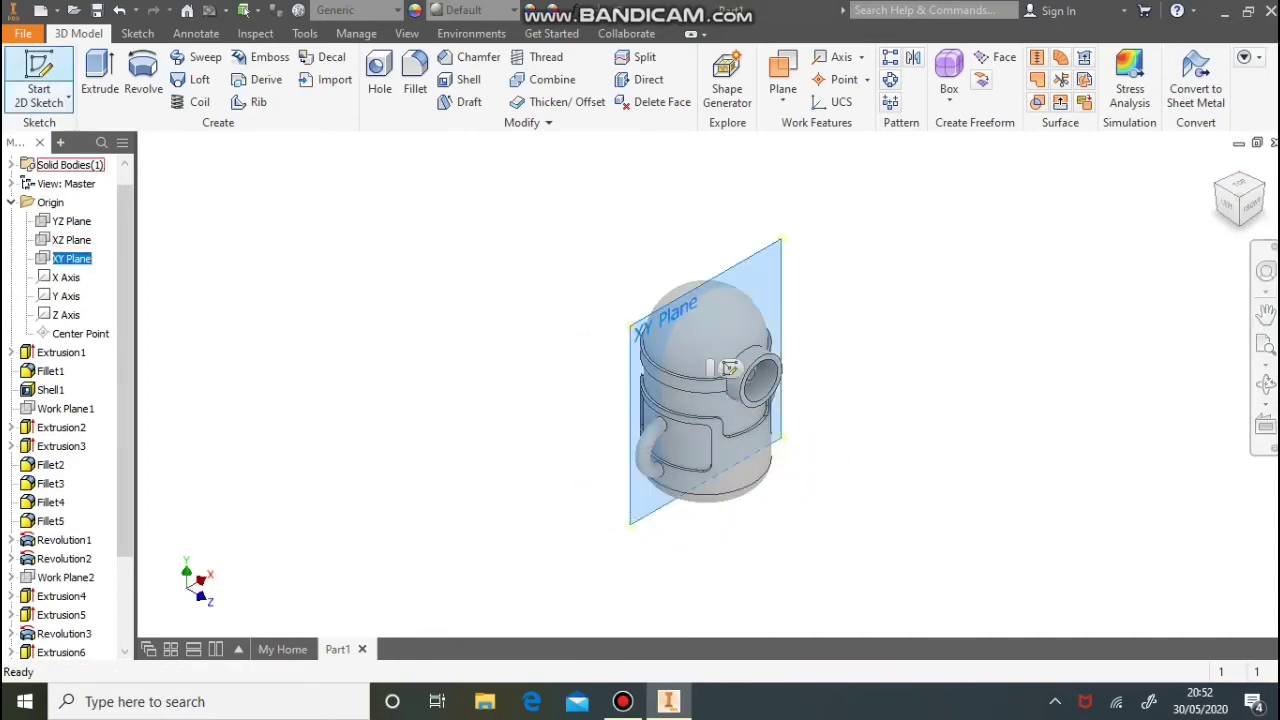
left_click(39, 80)
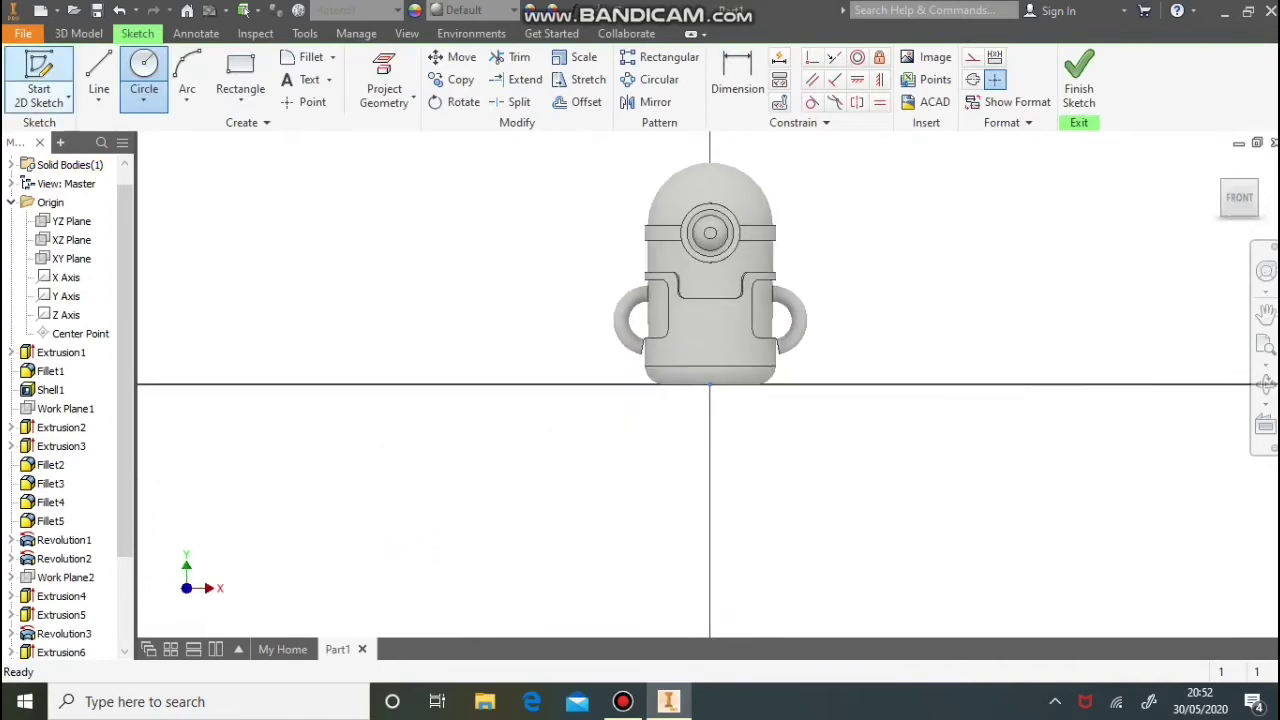
scroll(709, 378, "down", 5)
key("l")
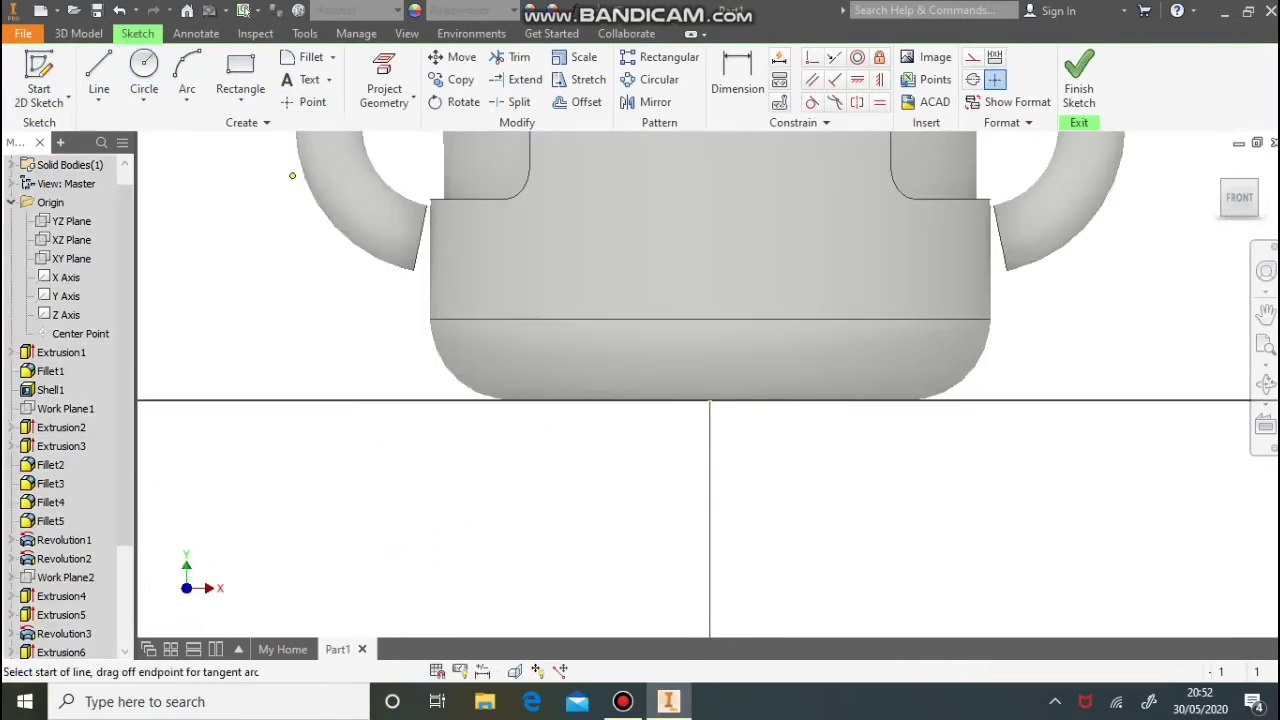
left_click(711, 400)
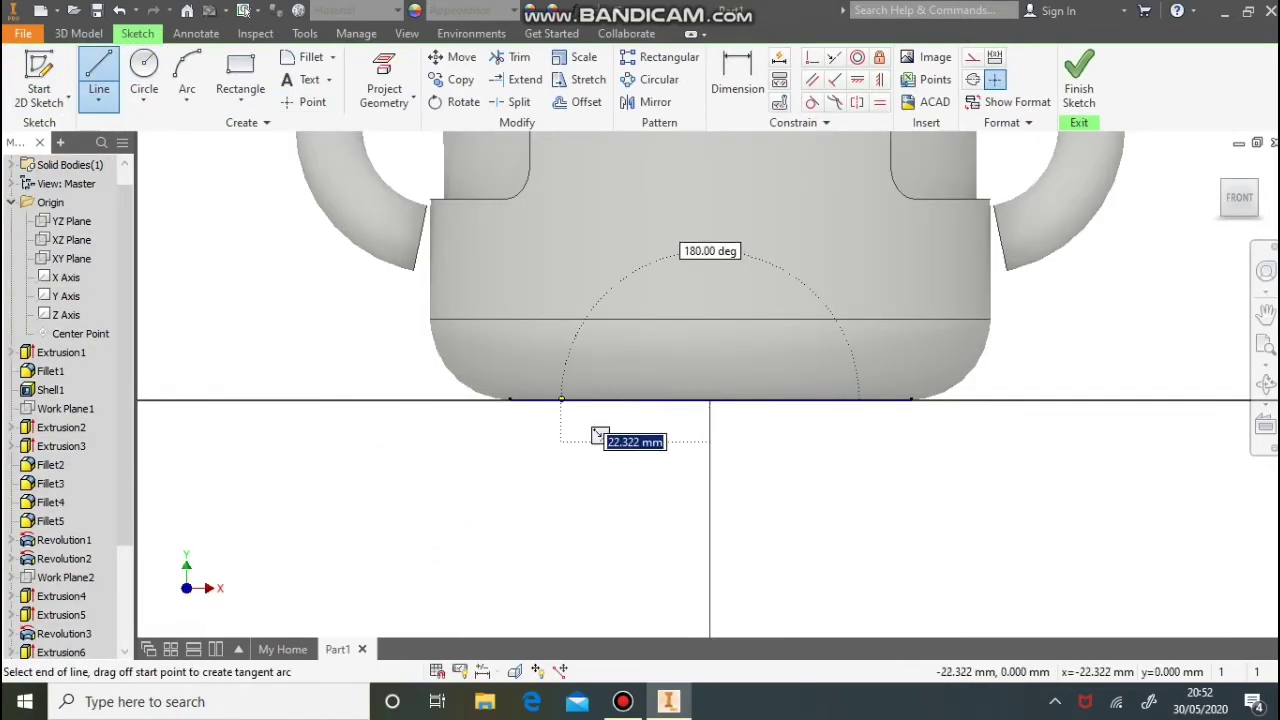
type("15")
key("Return")
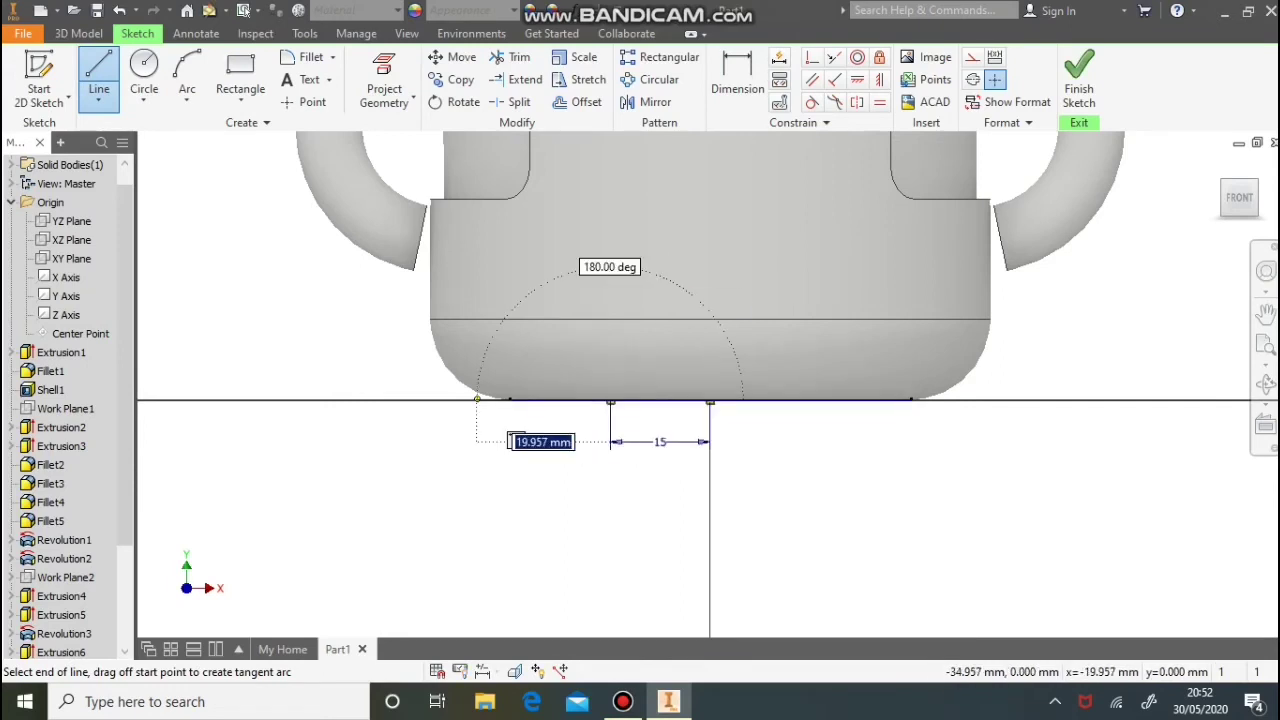
Sketch a closed leg profile from the 15 mm line's end: 8 mm wide top, 10 mm vertical side, 2.5 mm bottom and slanted closing line
key("Return")
key("Escape")
left_click(102, 75)
left_click(610, 400)
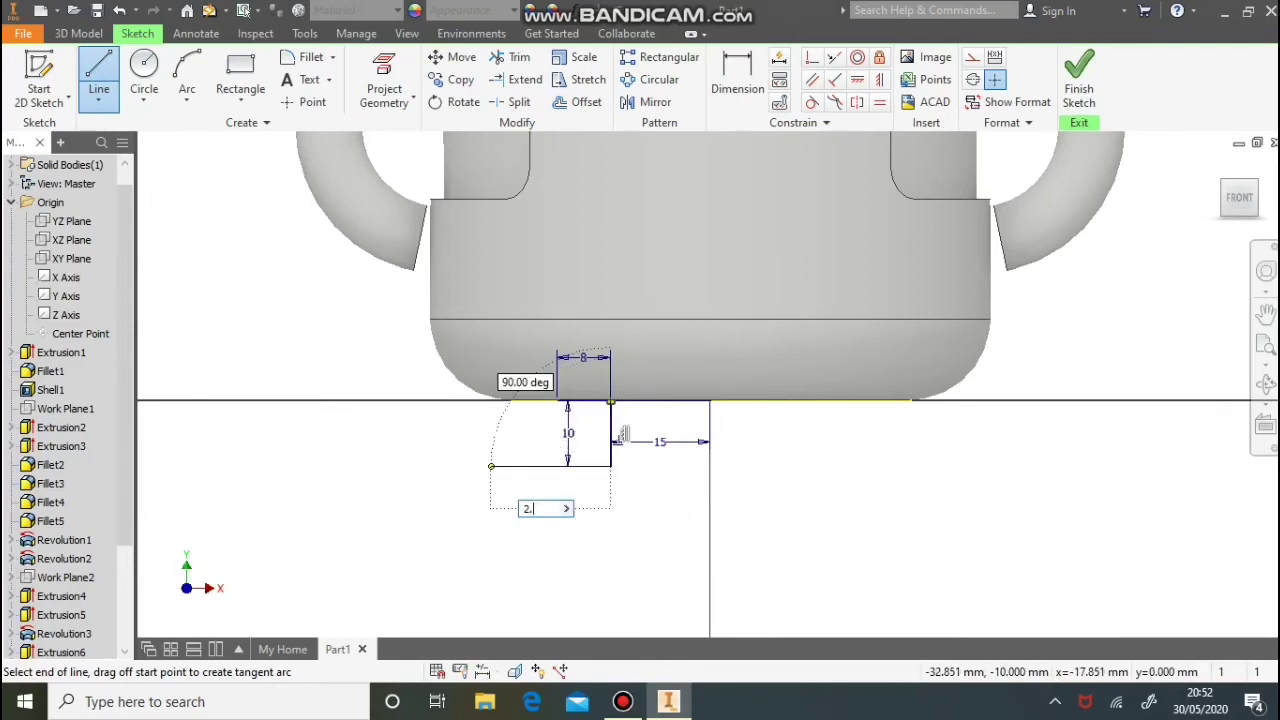
key("Return")
left_click(557, 401)
key("Escape")
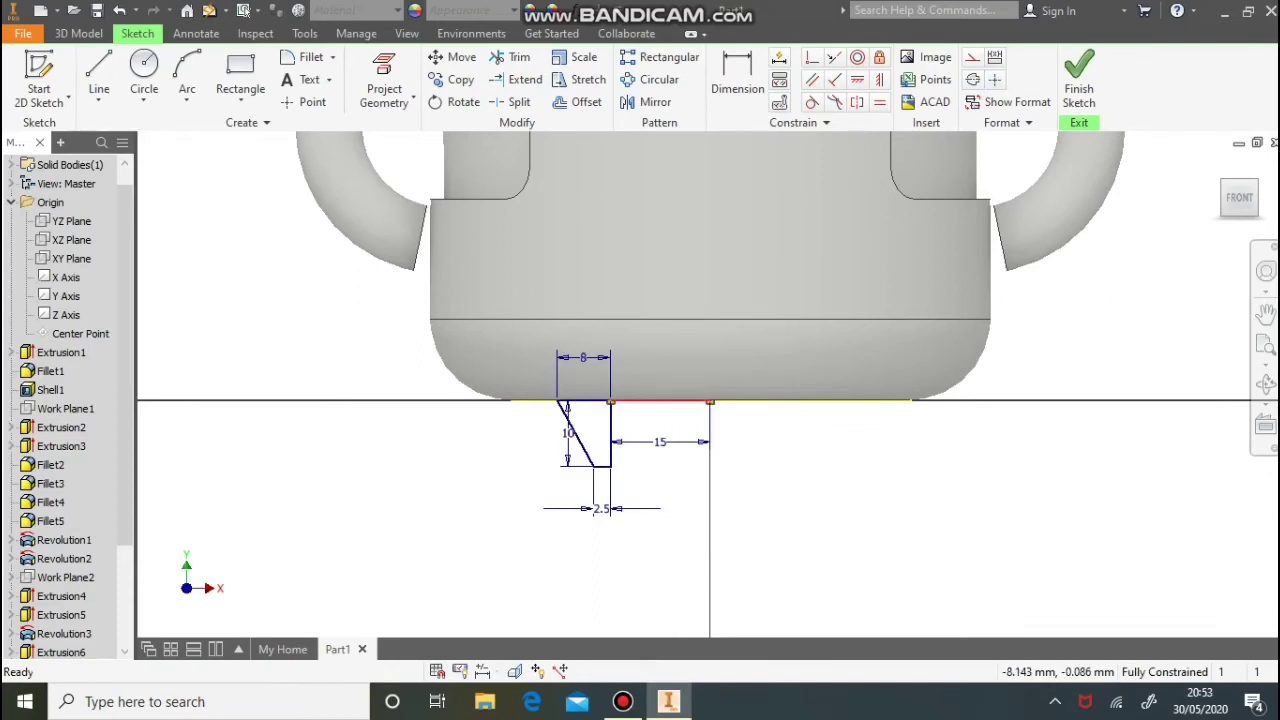
Convert the 15 mm offset line to construction geometry and finish the leg sketch
right_click(656, 401)
left_click(746, 172)
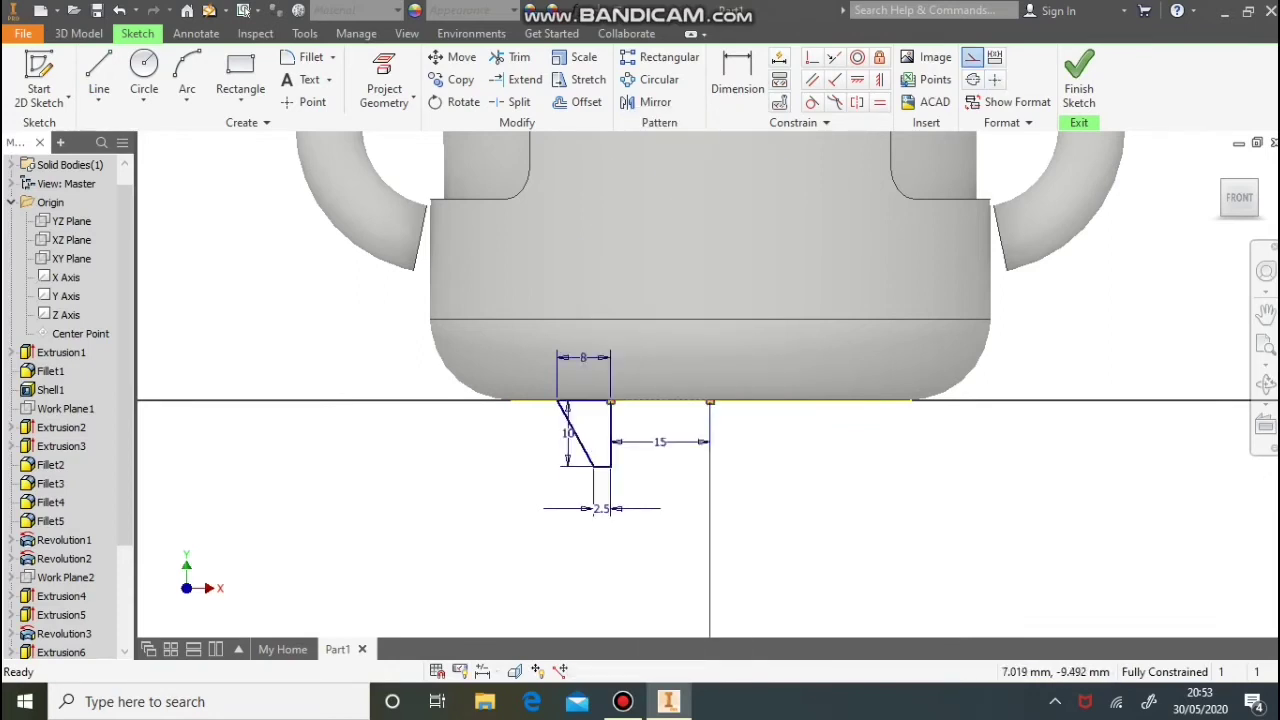
left_click(1079, 80)
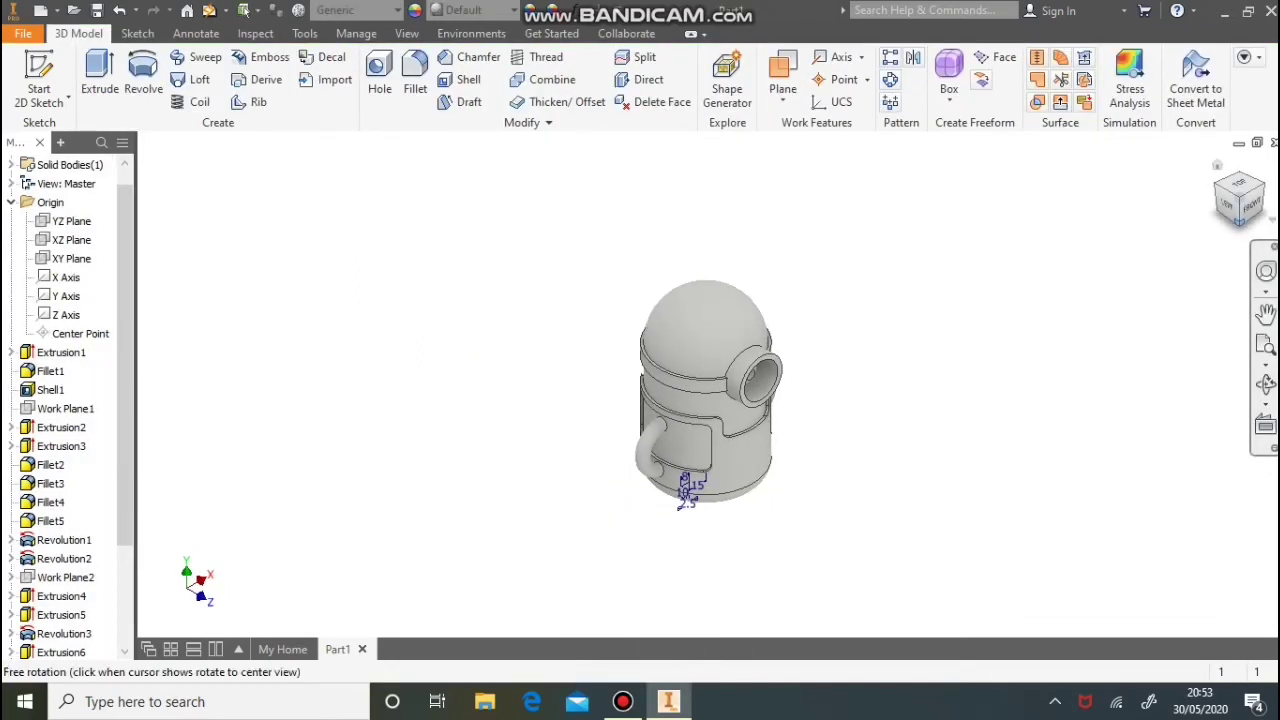
Revolve the leg profile about its 10 mm vertical side to form a tapered leg under the cup
left_click(1239, 222)
scroll(688, 454, "down", 6)
left_click(143, 76)
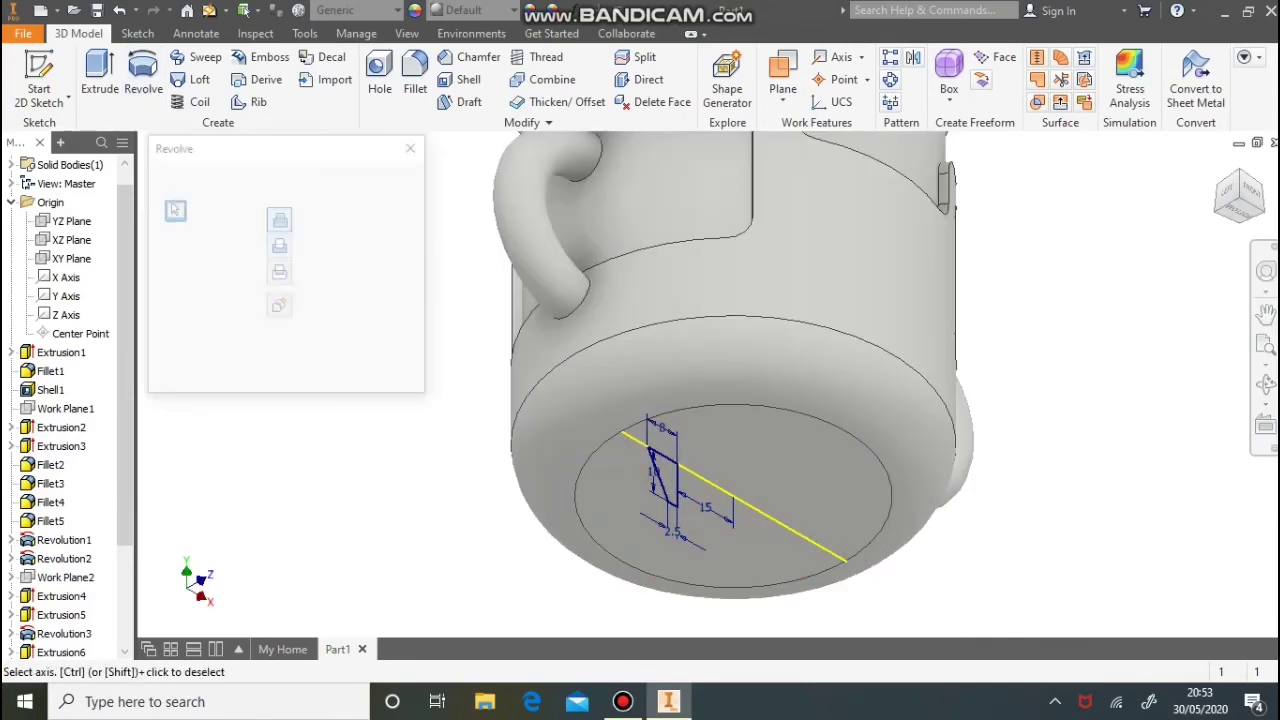
left_click(780, 525)
left_click(314, 364)
Start a sketch on the small end face of the tapered leg and project its circular edge
left_click(40, 66)
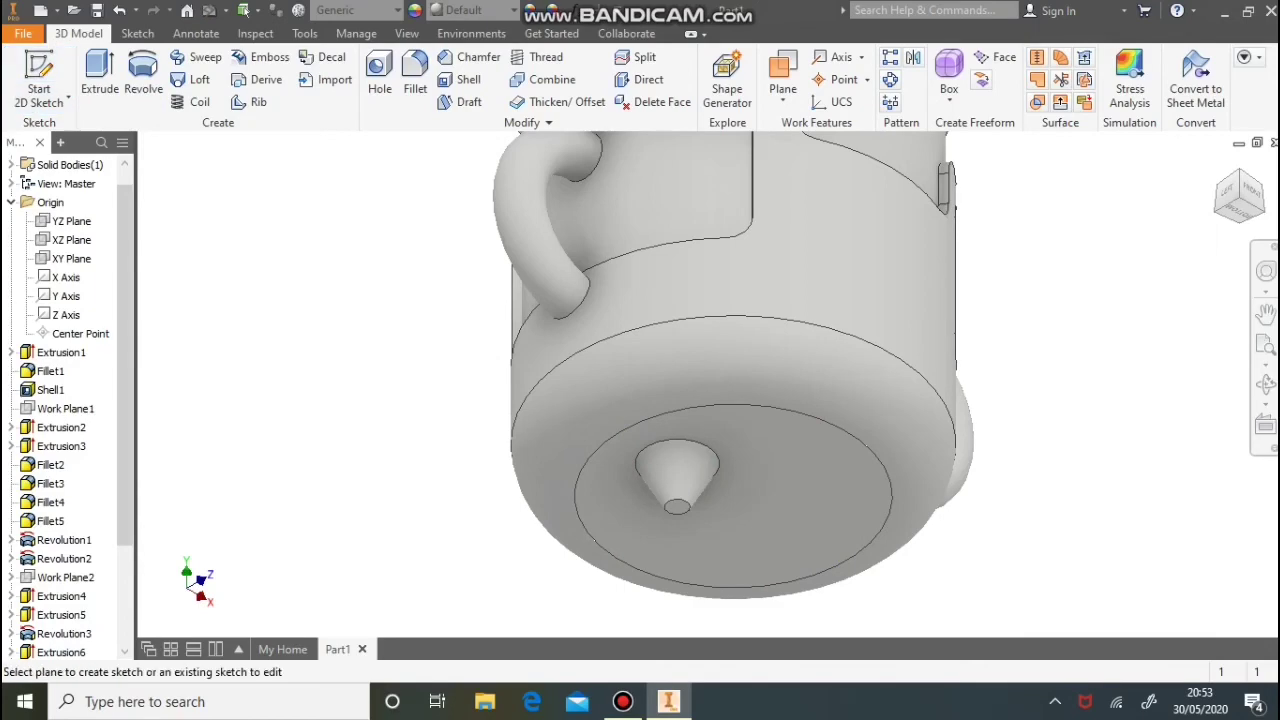
left_click(677, 507)
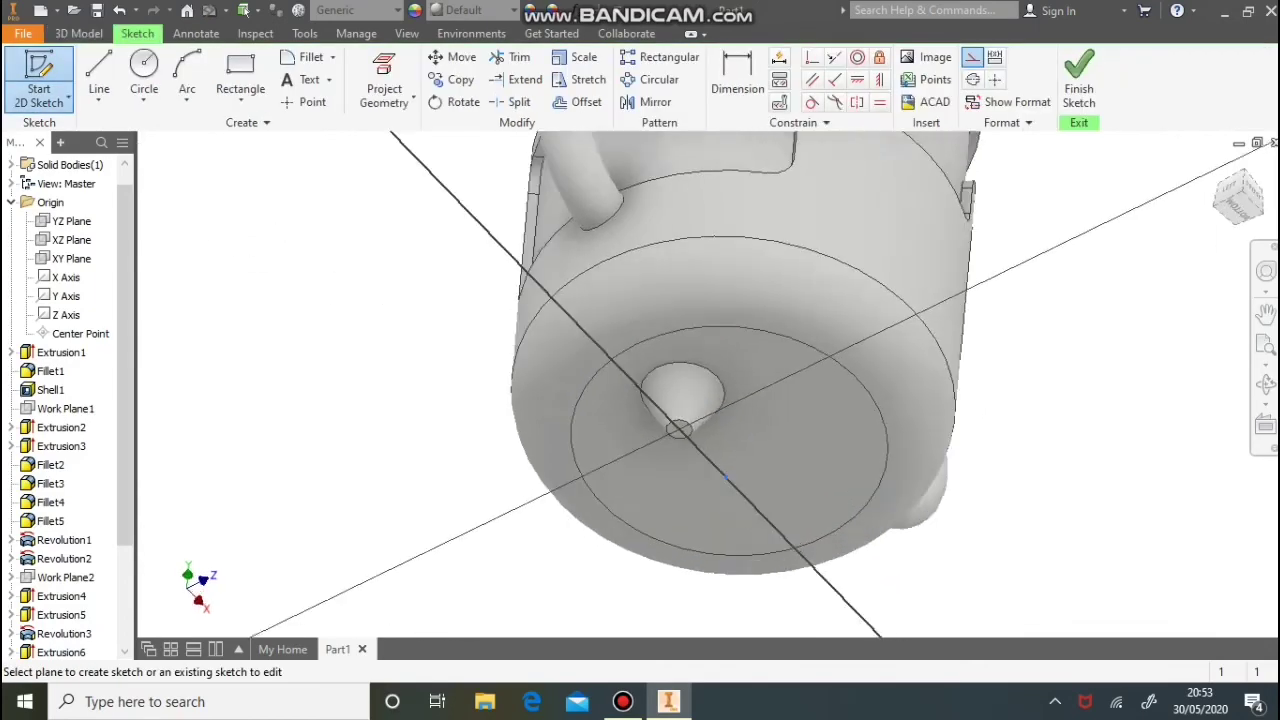
scroll(797, 297, "down", 2)
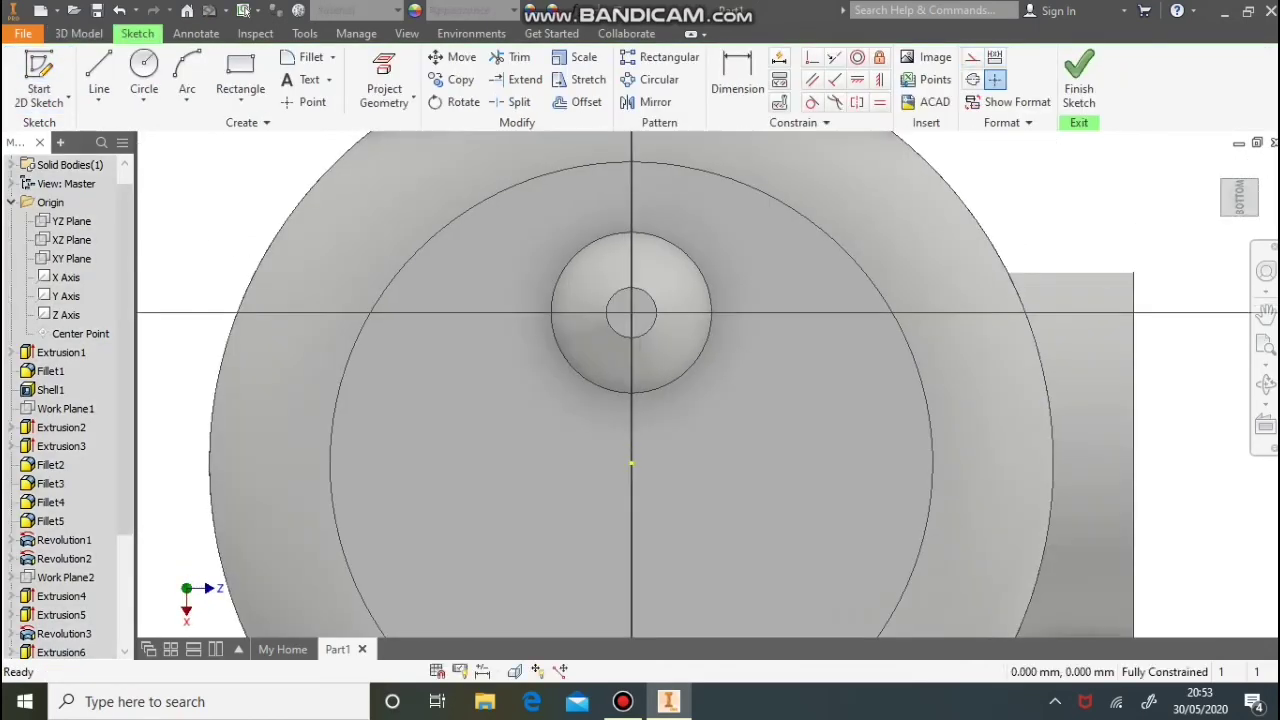
scroll(797, 297, "up", 2)
middle_click_drag(797, 297, 643, 307)
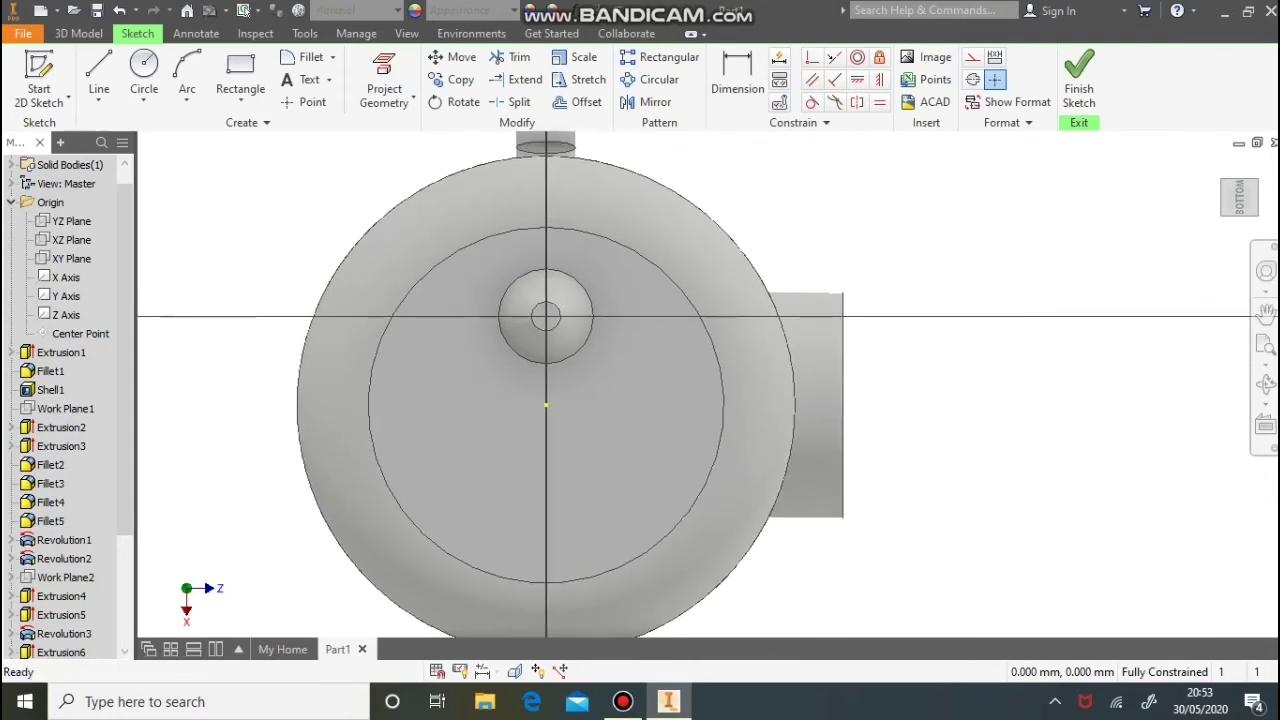
left_click(384, 88)
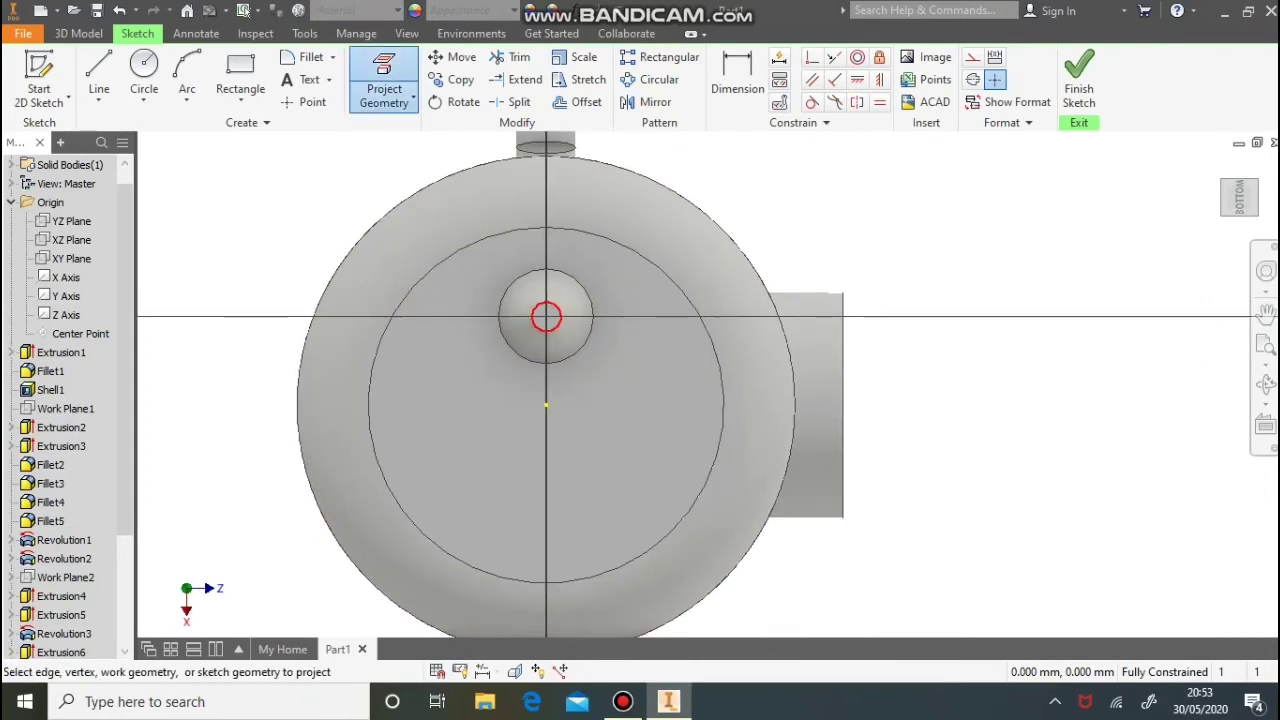
Draw a 15 mm line from the projected circle's centre towards positive Z
key("l")
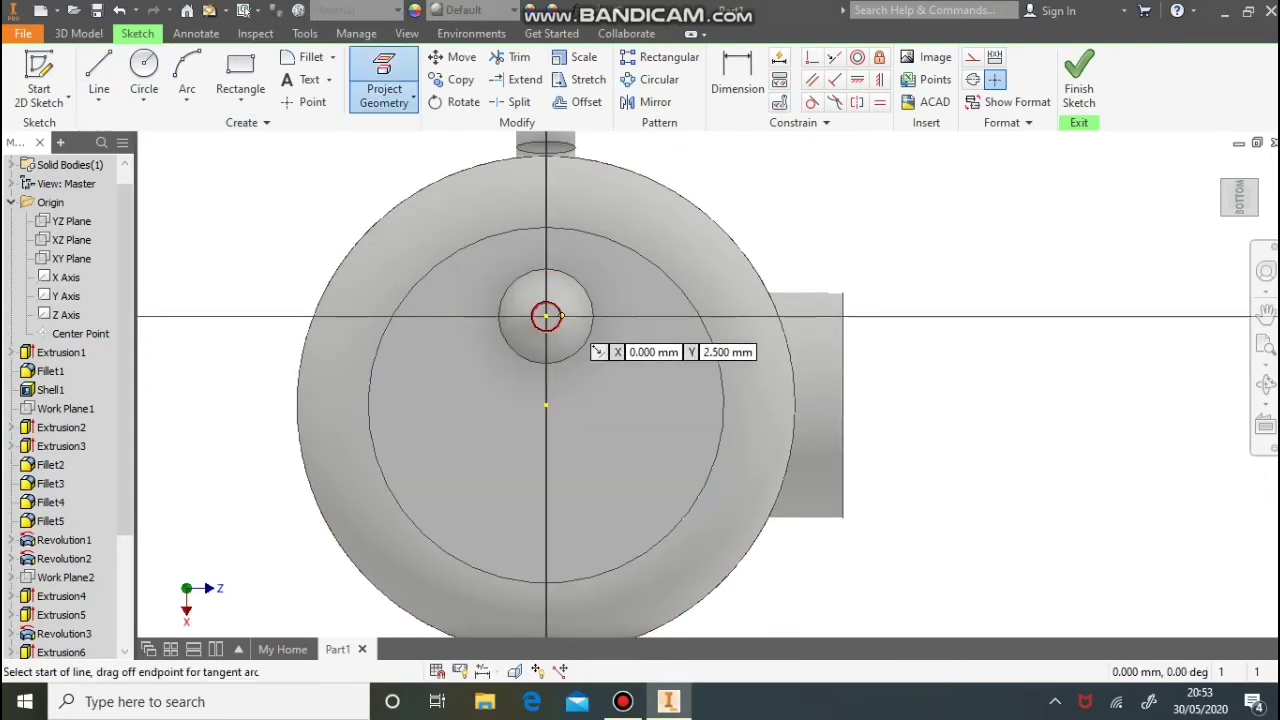
left_click(546, 316)
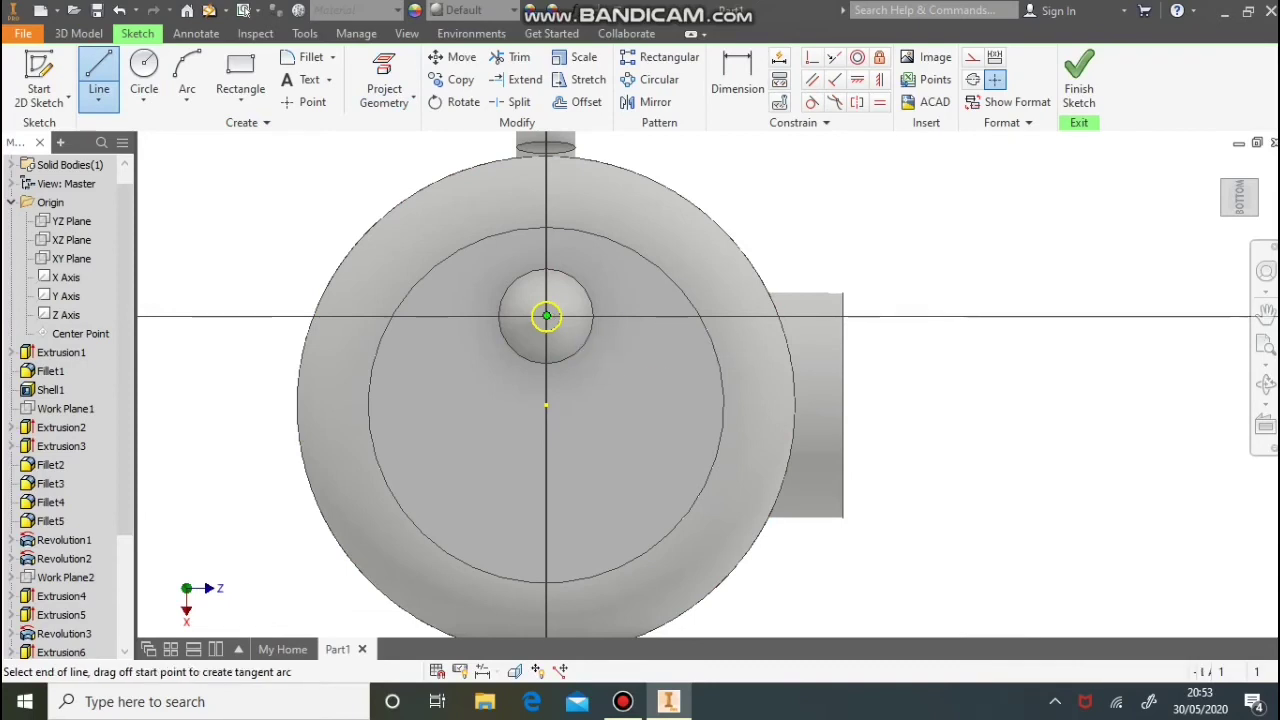
type("15")
key("Tab")
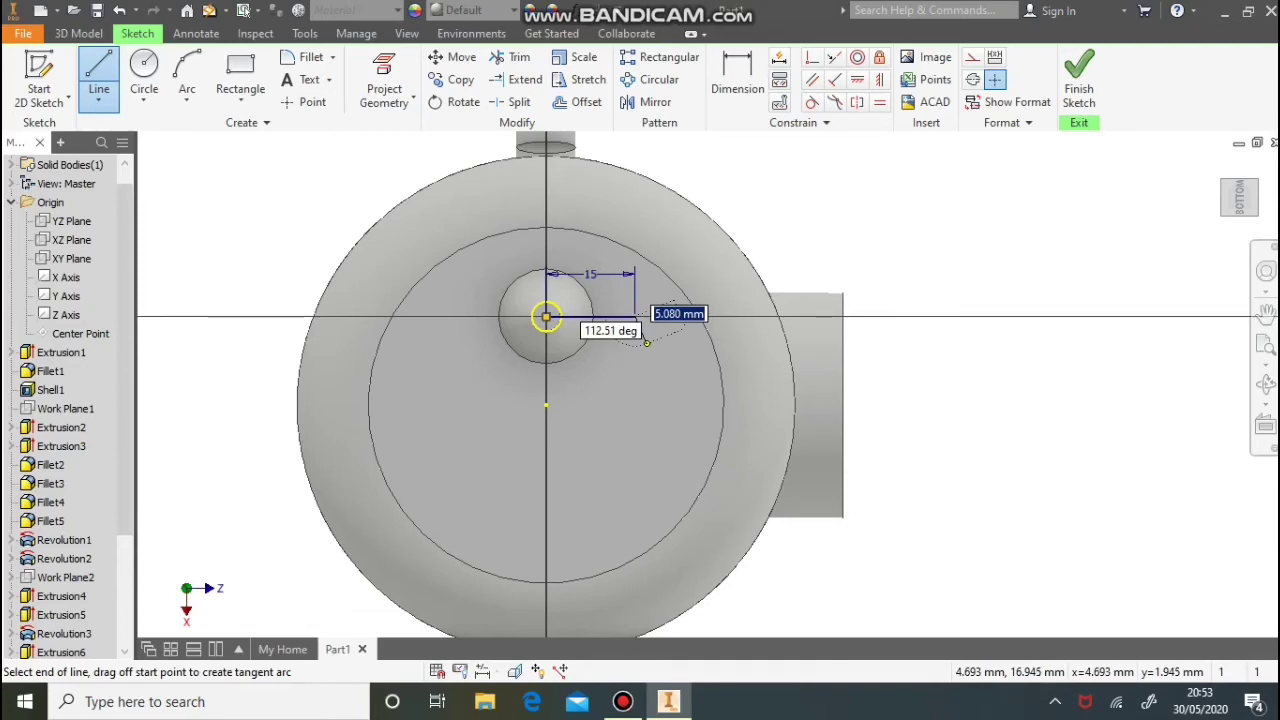
key("Escape")
Draw an ellipse centred on the leg circle, reaching the 15 mm line's end on one axis and the circle's edge on the other
scroll(563, 304, "down", 6)
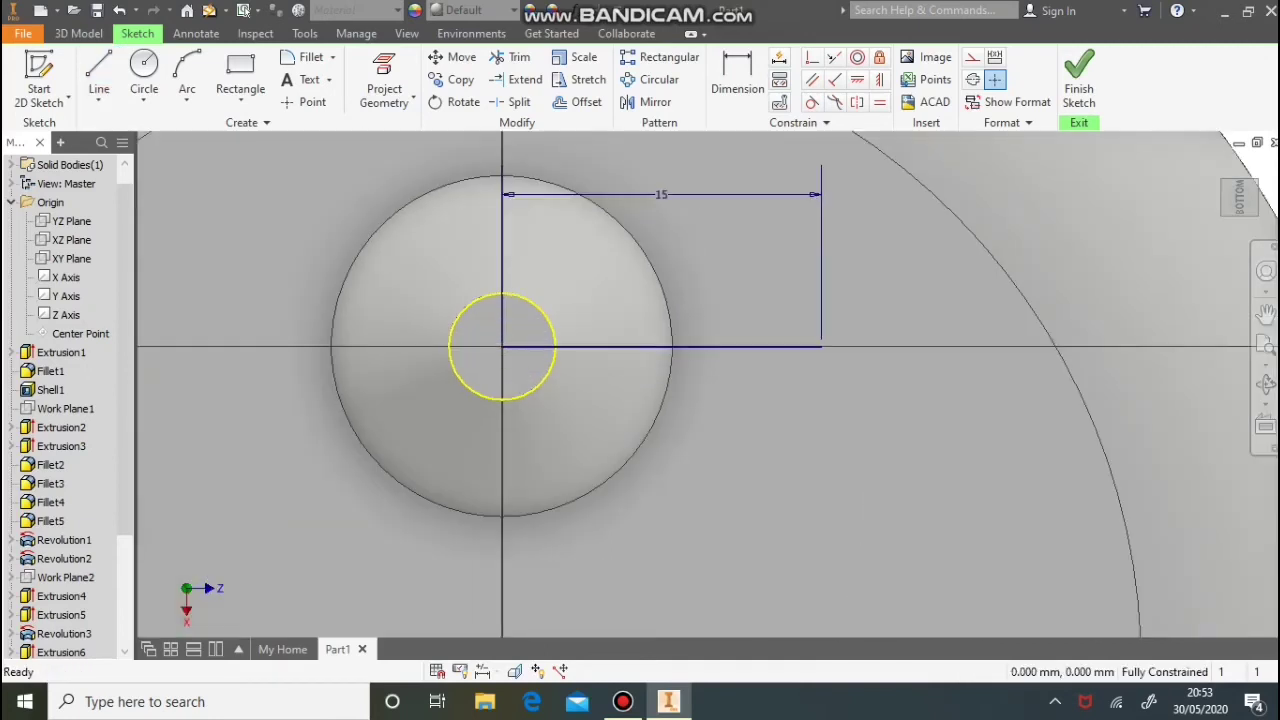
middle_click_drag(563, 304, 688, 369)
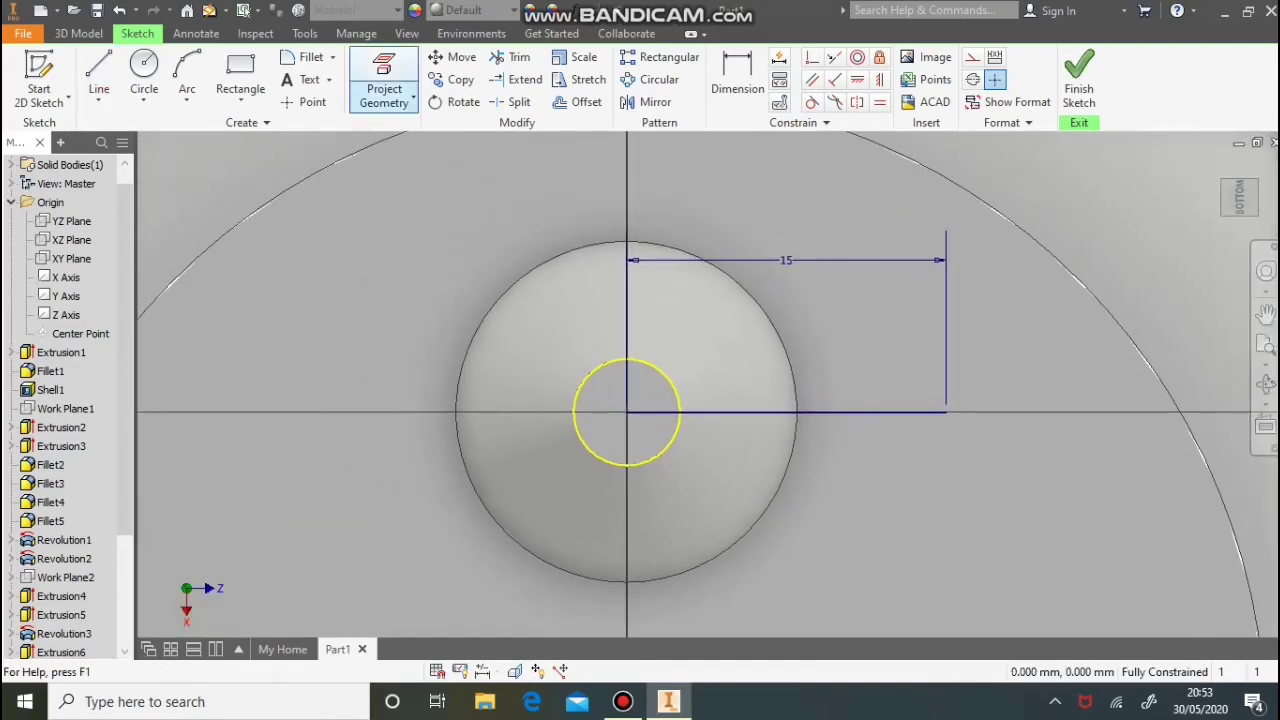
left_click(241, 122)
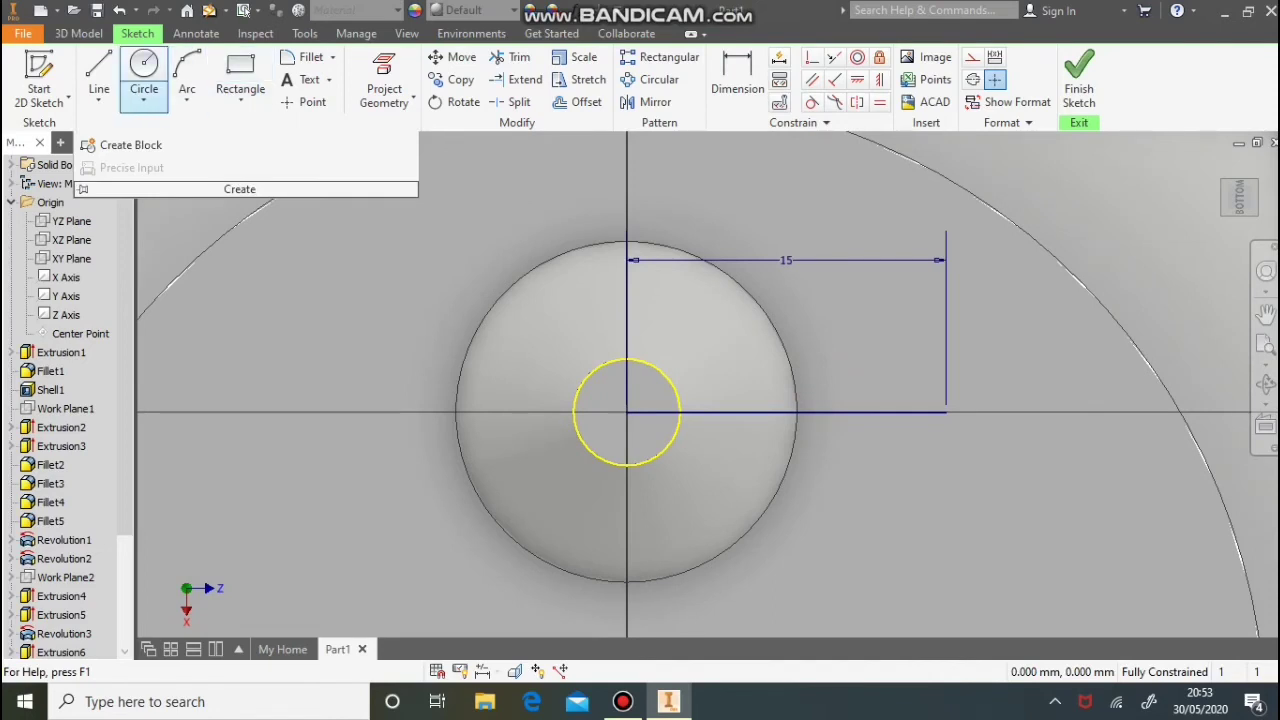
left_click(144, 100)
left_click(110, 207)
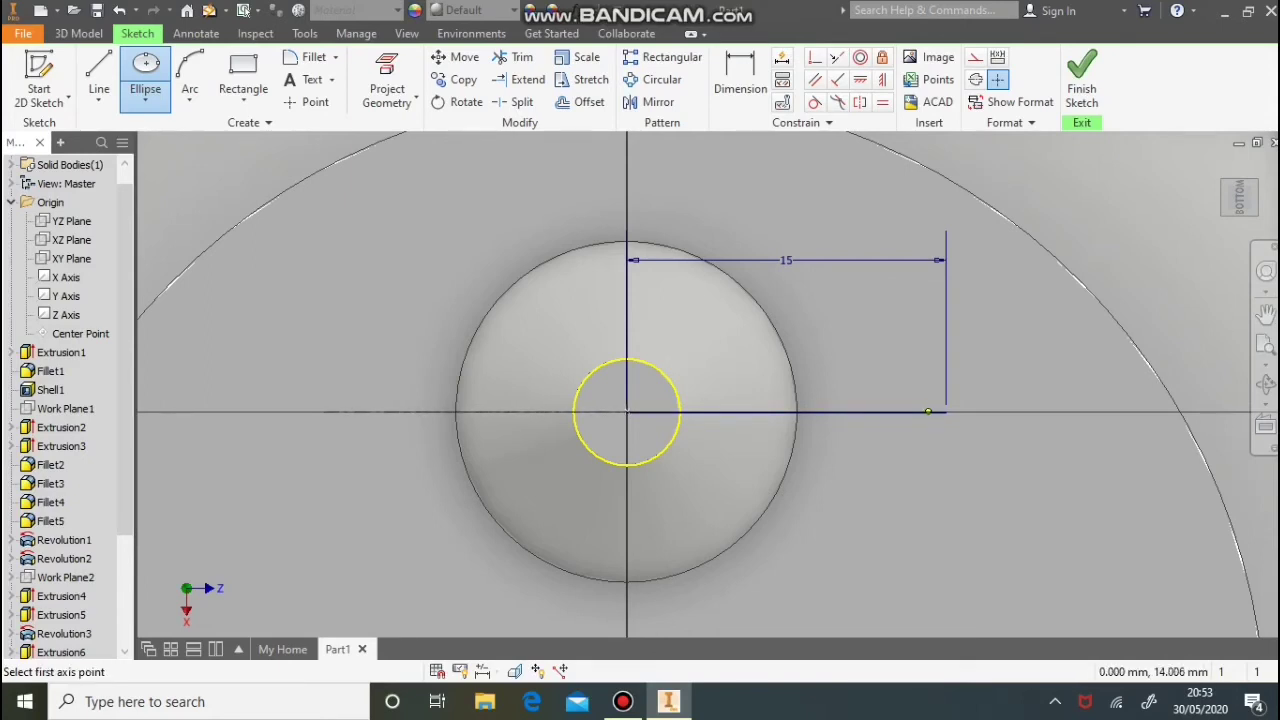
left_click(946, 411)
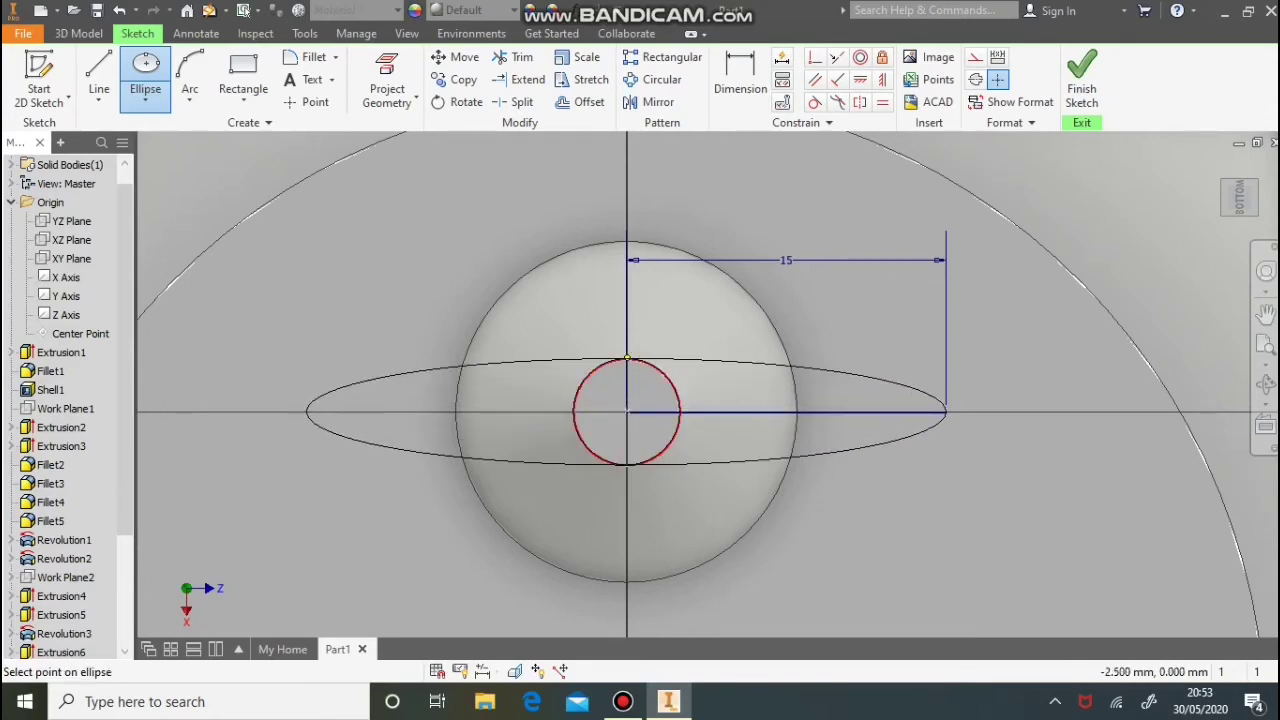
left_click(627, 358)
key("Escape")
Trim away the ellipse's rear half, convert the 15 mm line to construction, and finish the foot sketch
left_click(515, 57)
left_click(577, 464)
key("Escape")
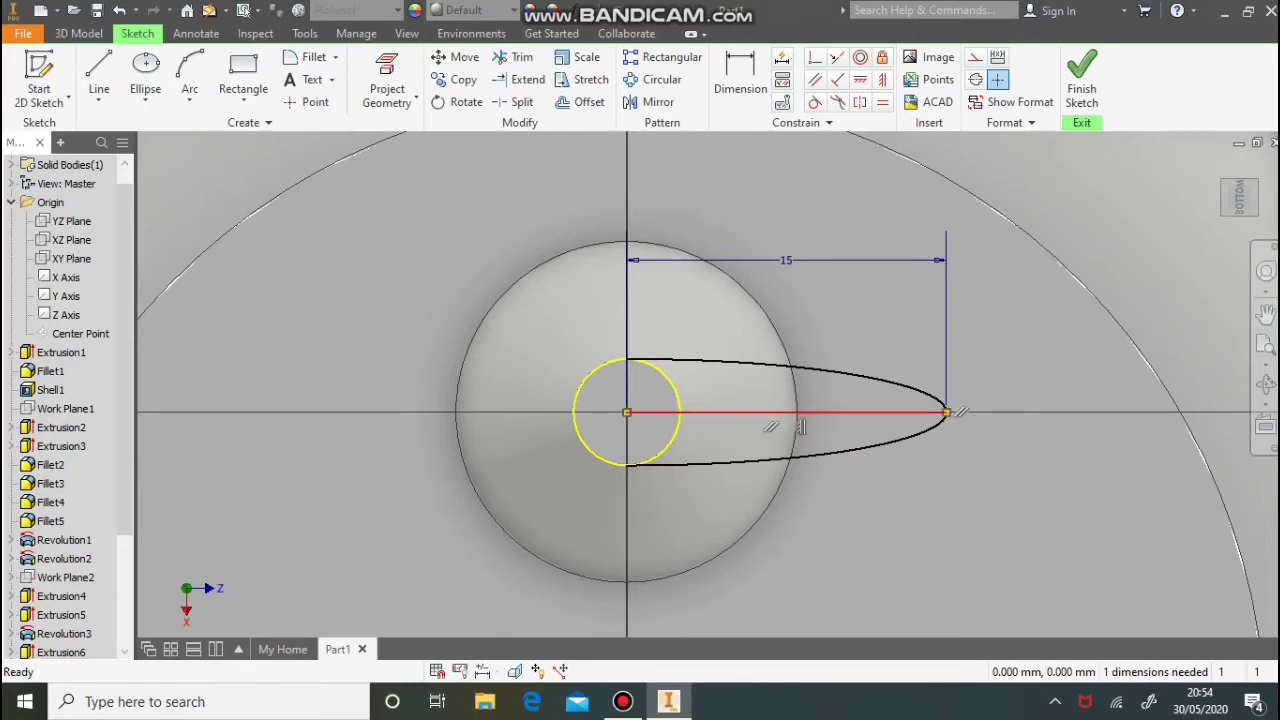
right_click(738, 160)
left_click(820, 158)
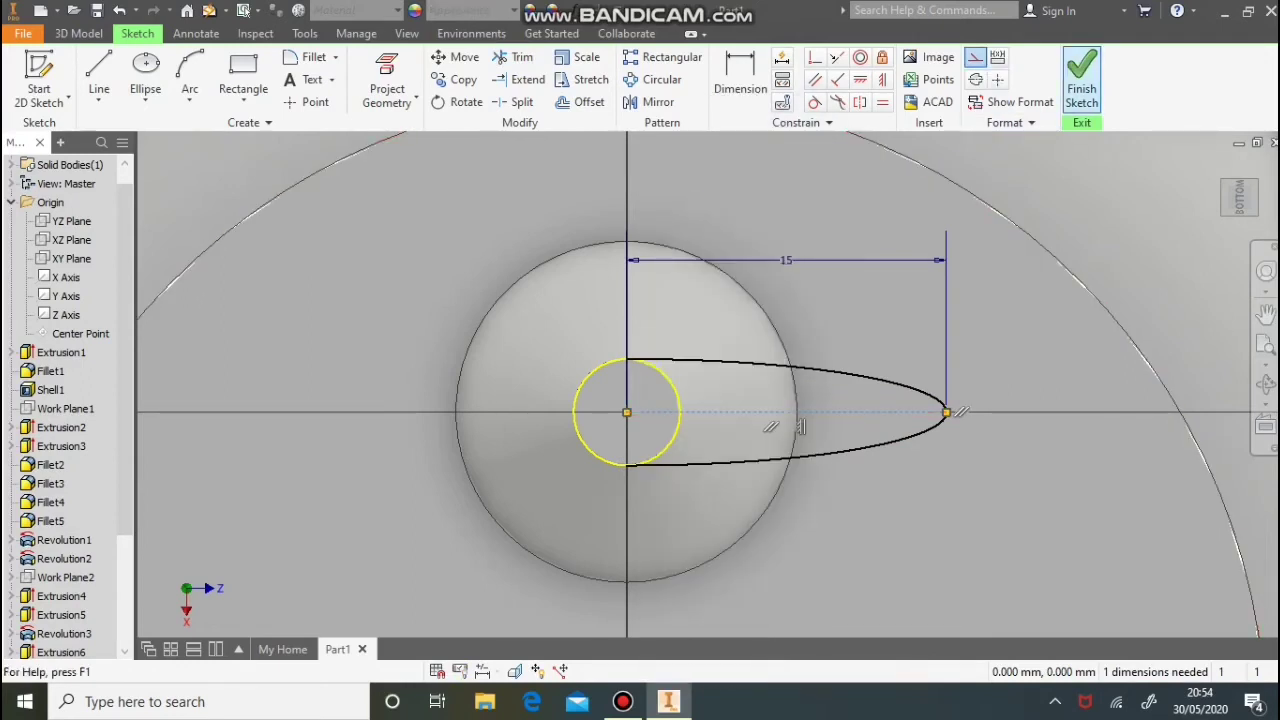
left_click(1081, 82)
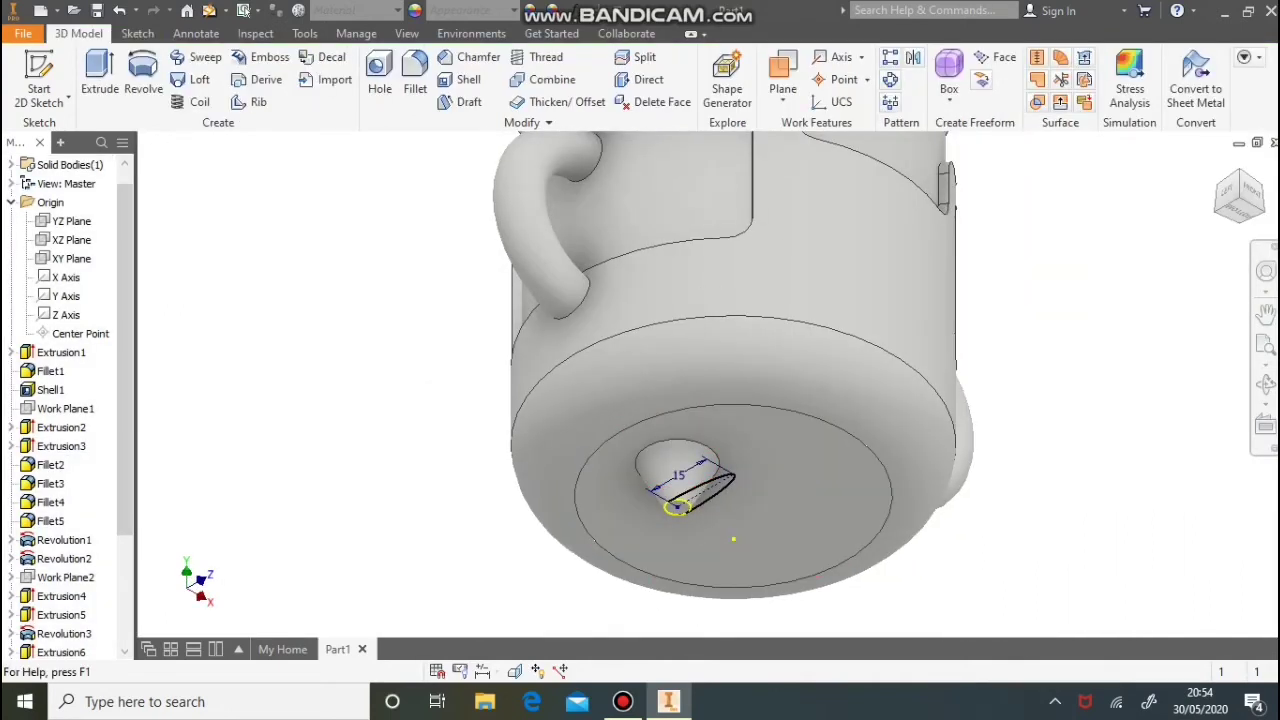
Extrude the half-ellipse foot profile 6 mm downward as a joined solid
key("e")
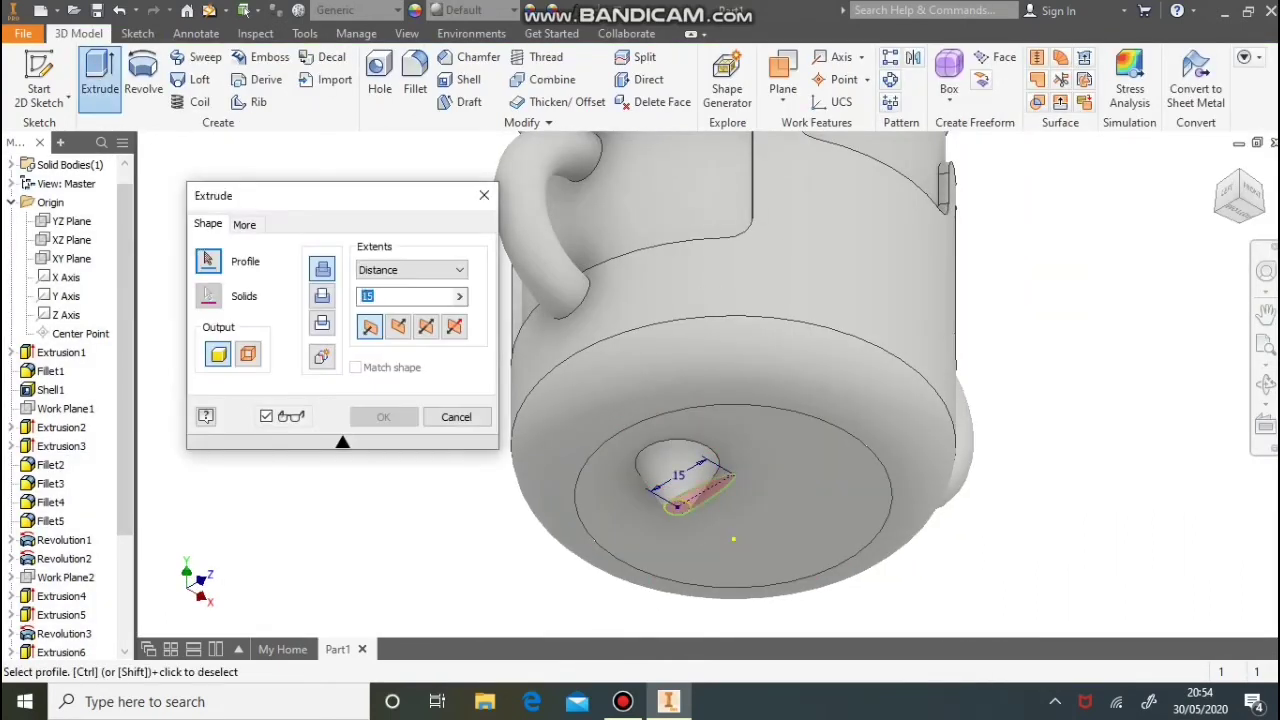
left_click(700, 492)
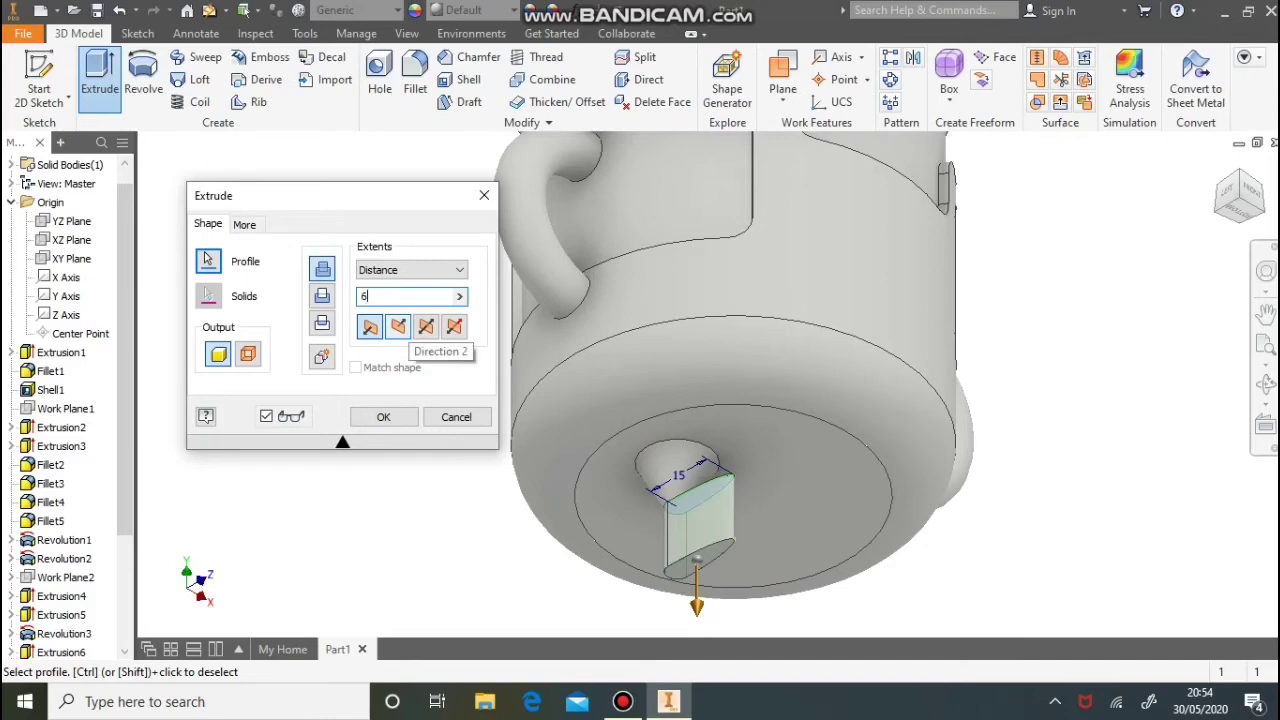
key("Return")
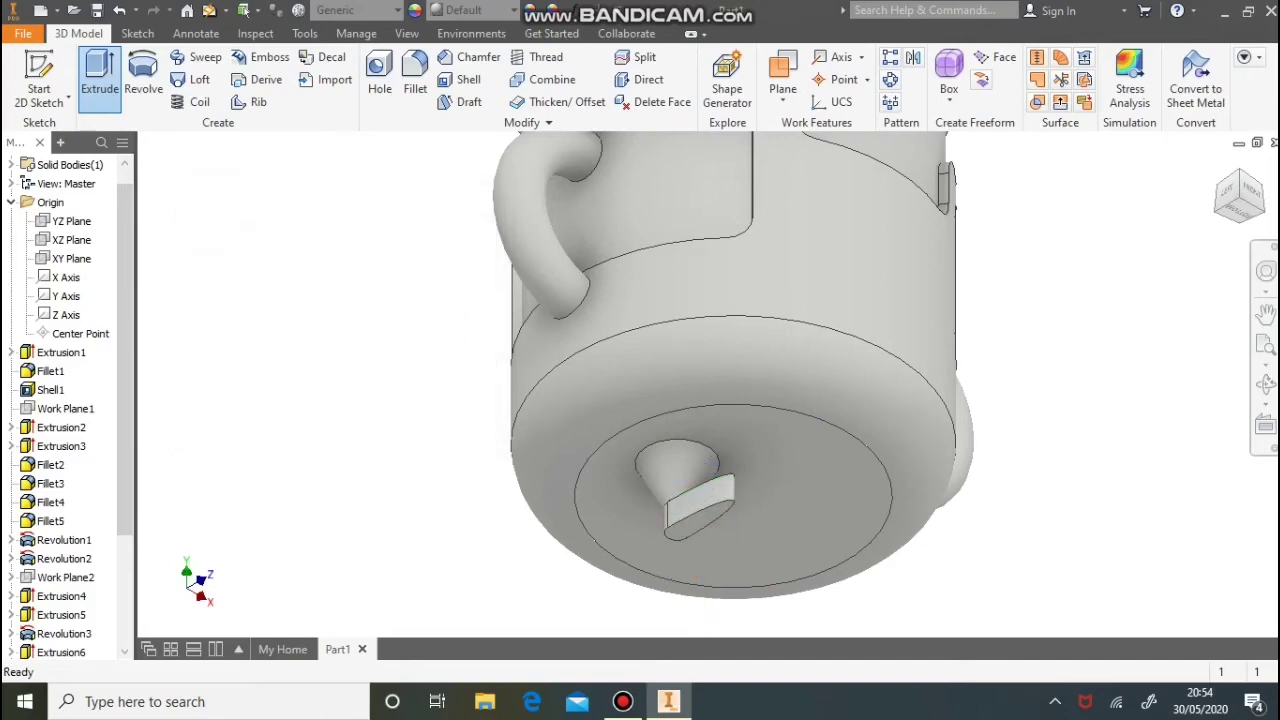
Mirror the revolved leg and extruded foot about the YZ Plane
middle_click_drag(700, 490, 707, 375, "shift")
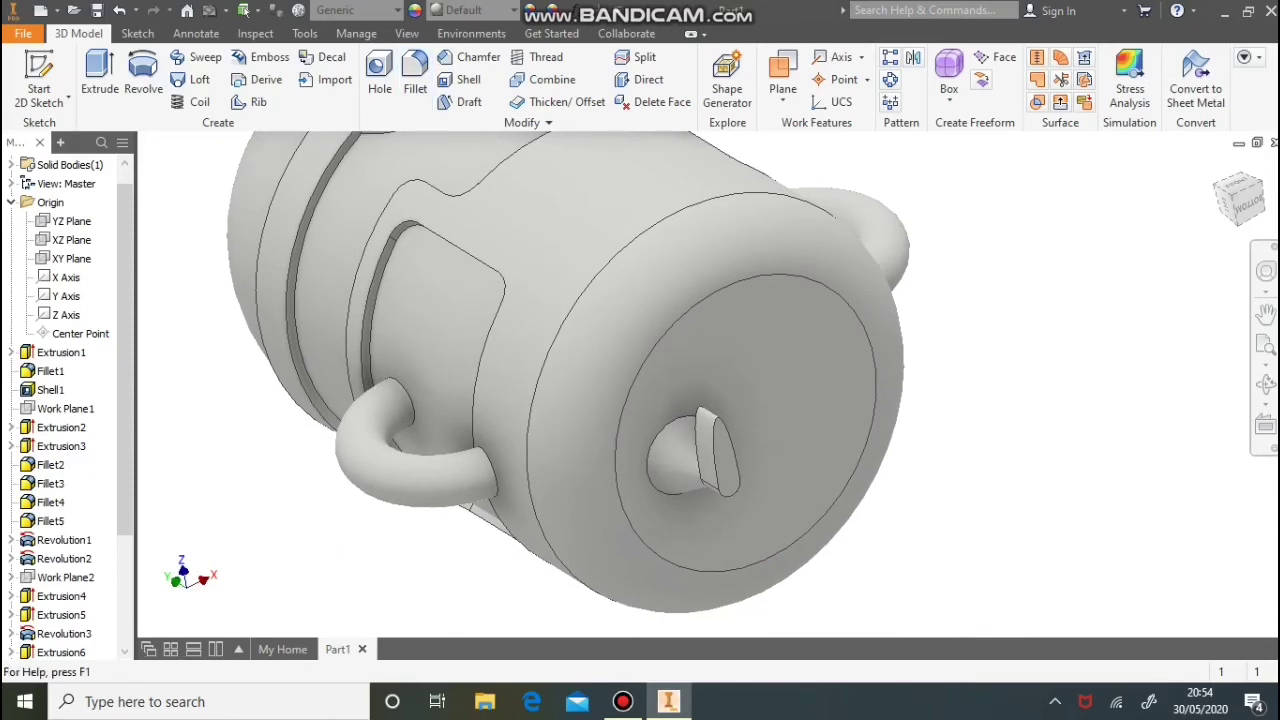
left_click(913, 57)
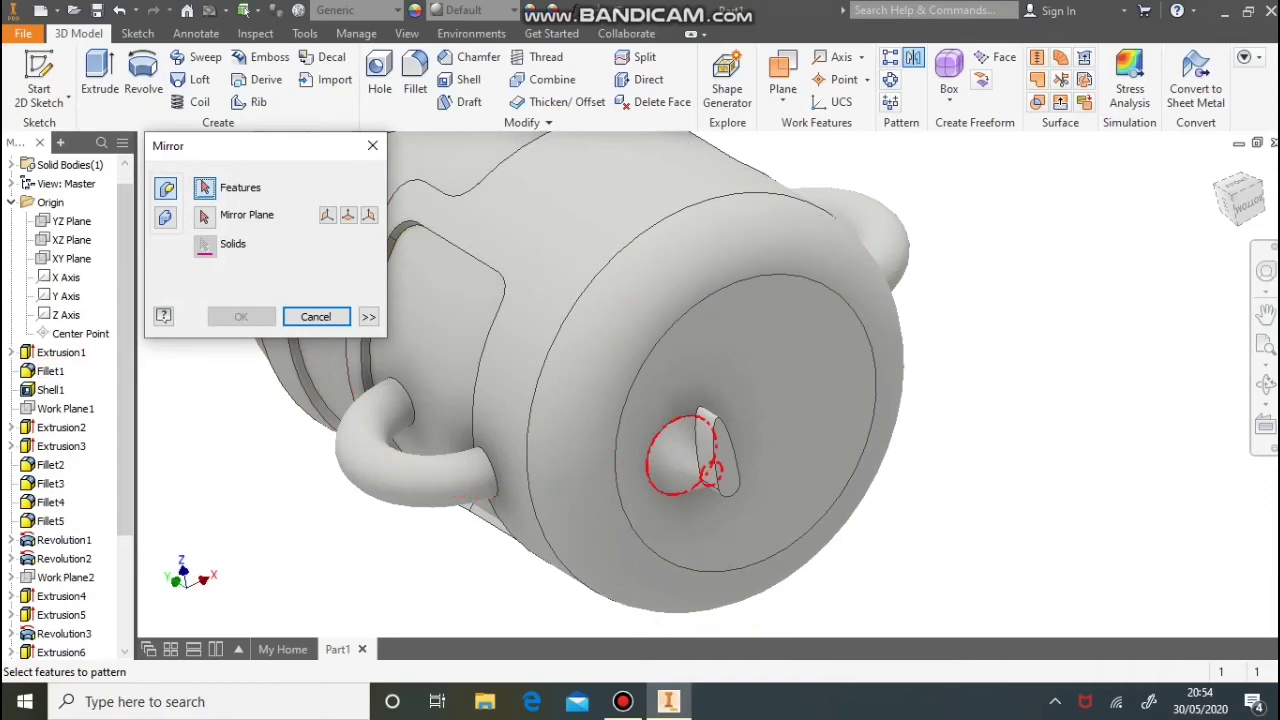
left_click(718, 458)
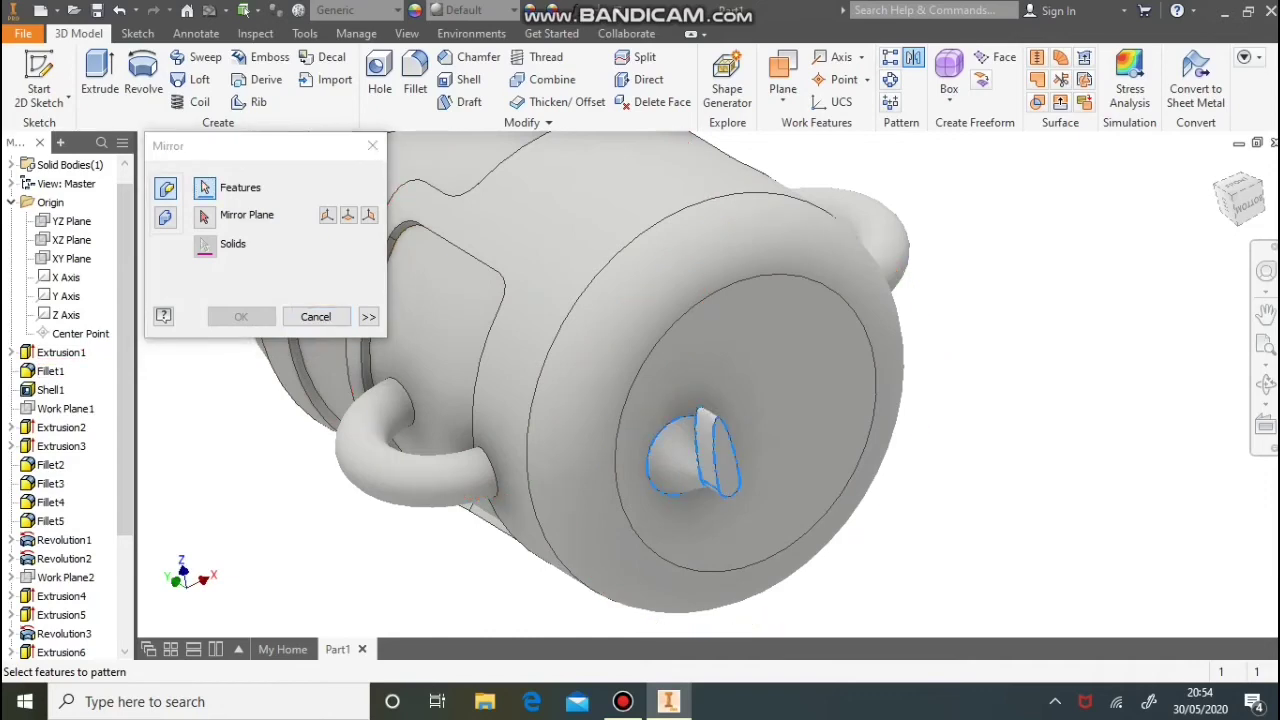
left_click(204, 216)
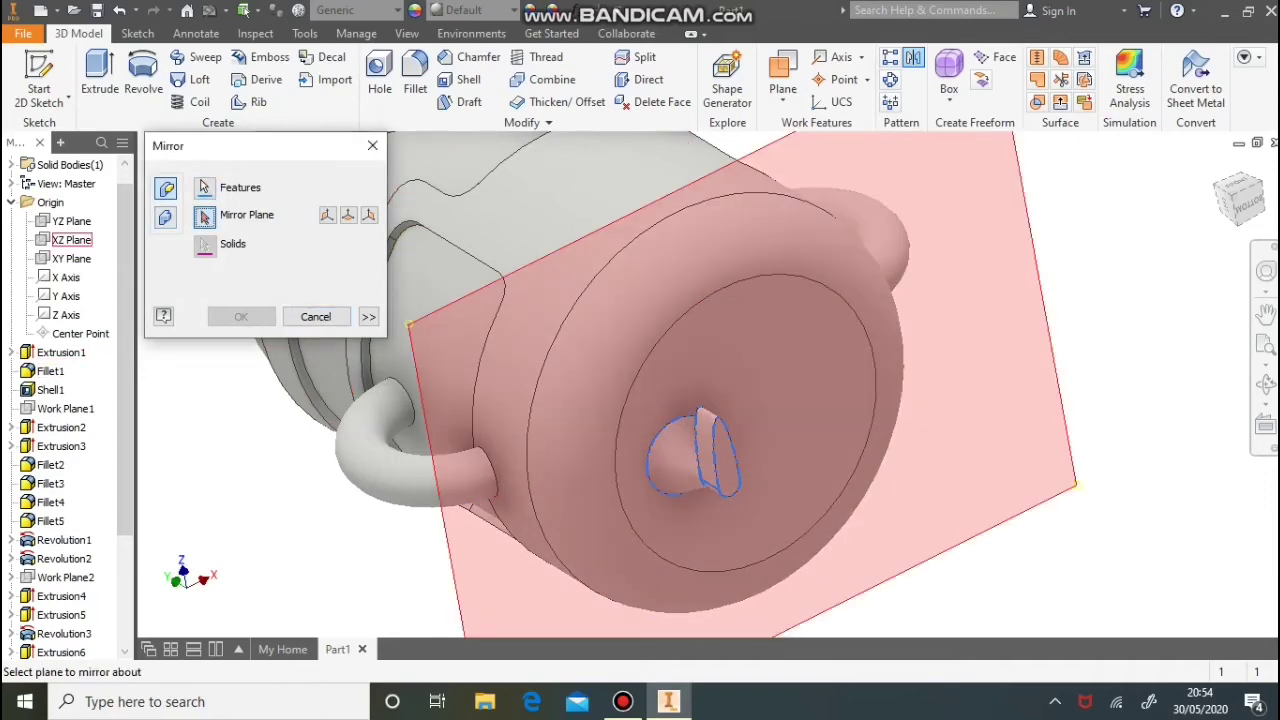
left_click(72, 221)
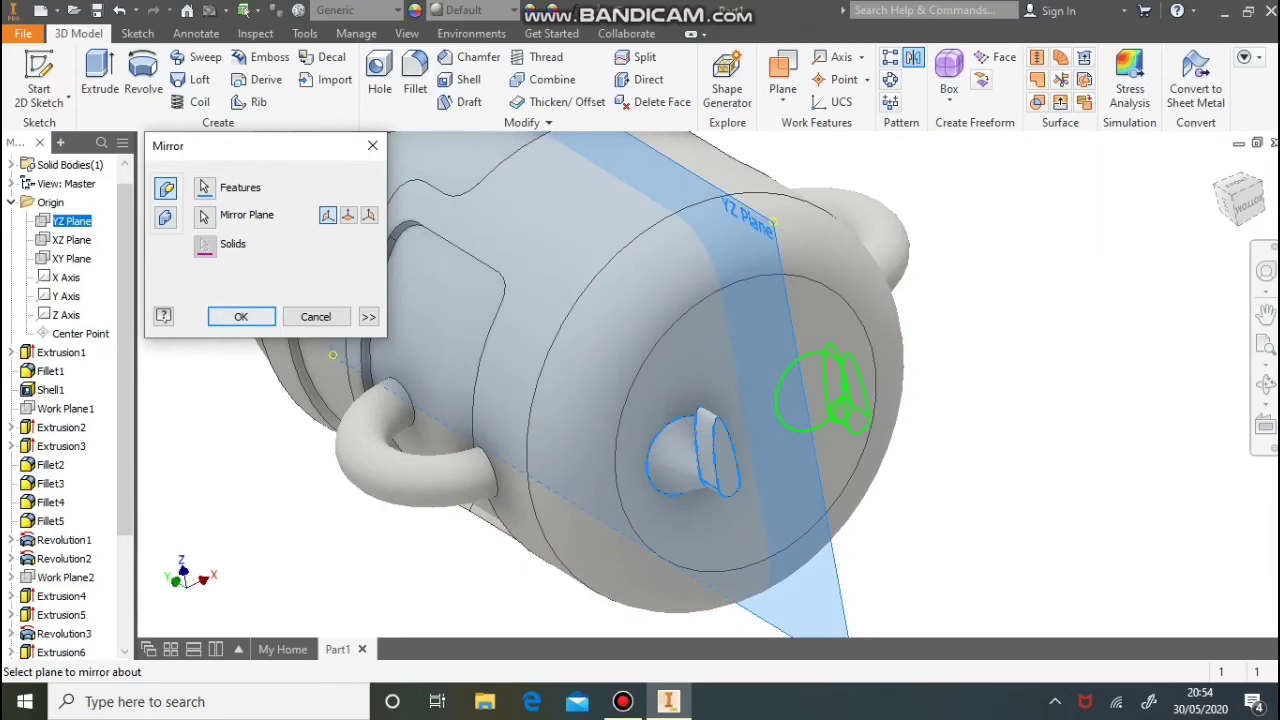
left_click(241, 316)
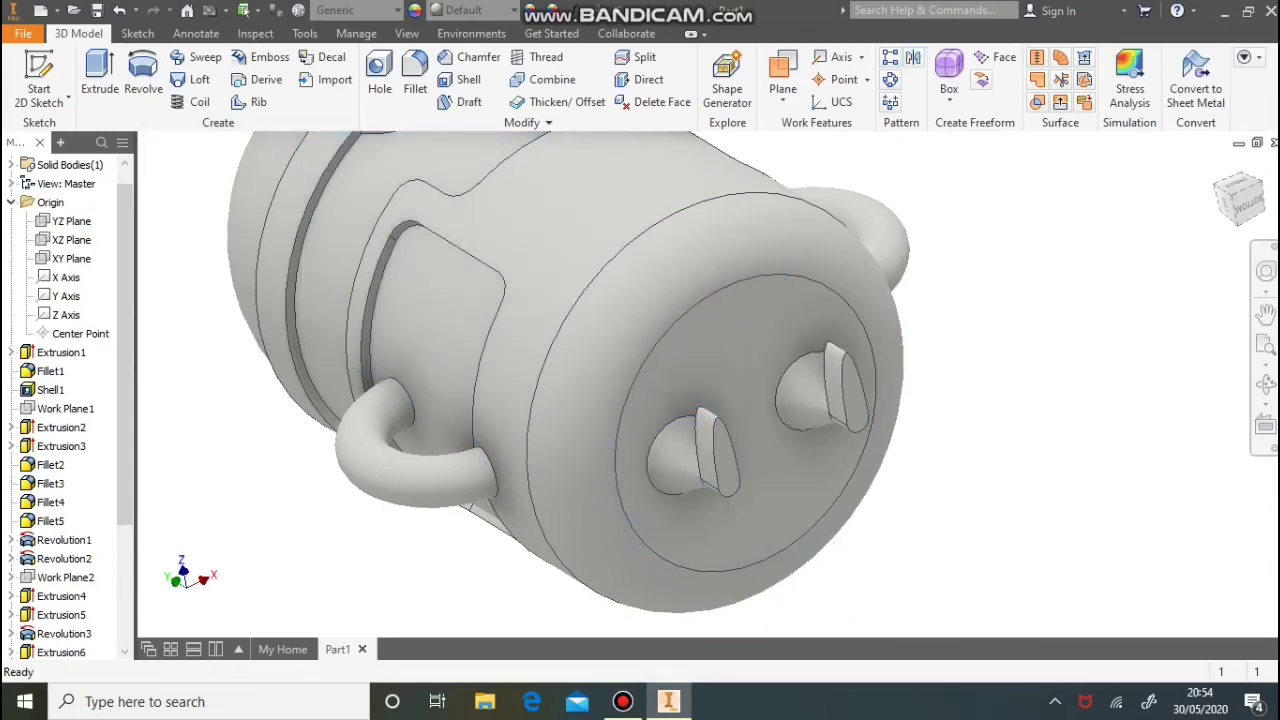
Create a work plane tangent to the front of the cylindrical body and parallel to the XY Plane
scroll(989, 466, "down", 5)
left_click(1217, 164)
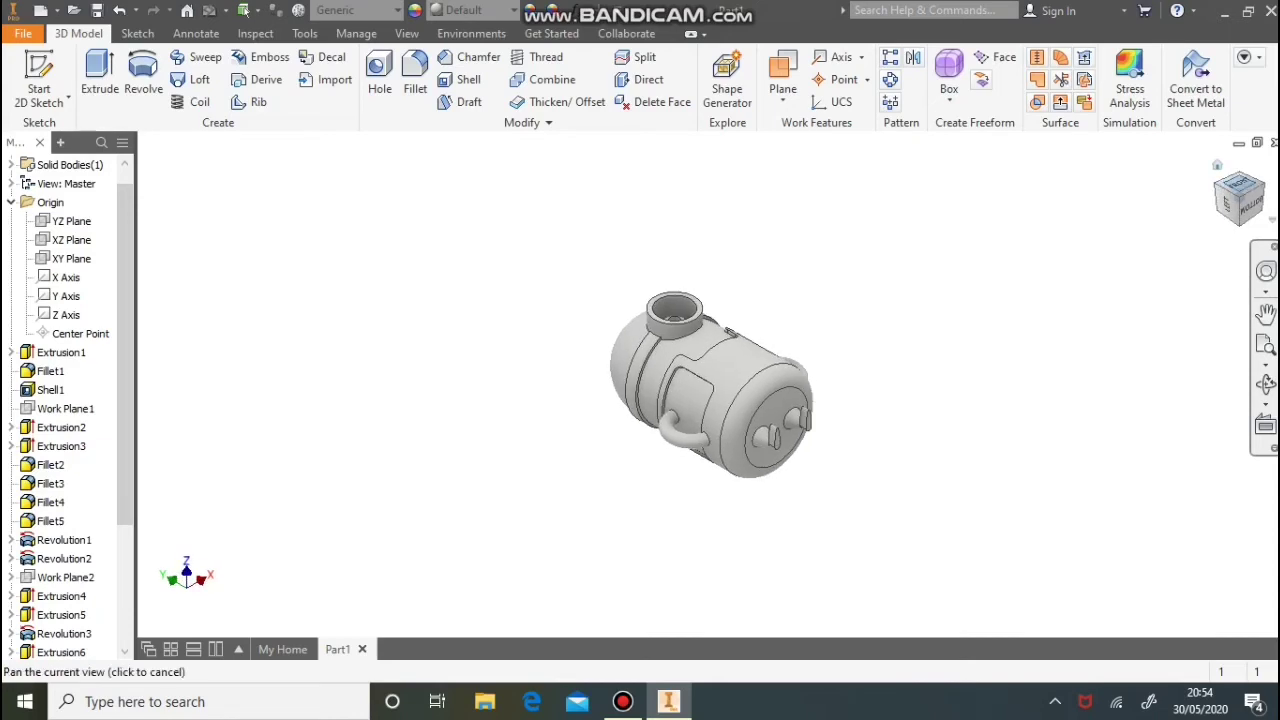
left_click(1236, 184)
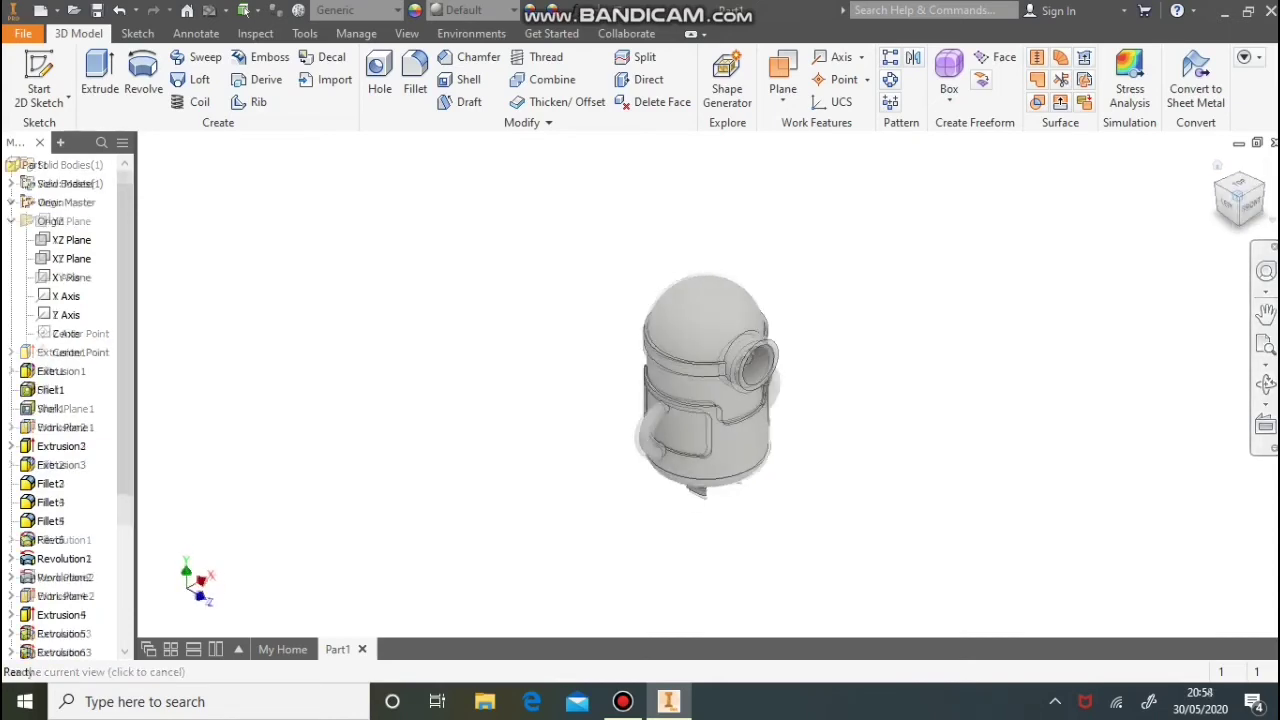
left_click(783, 90)
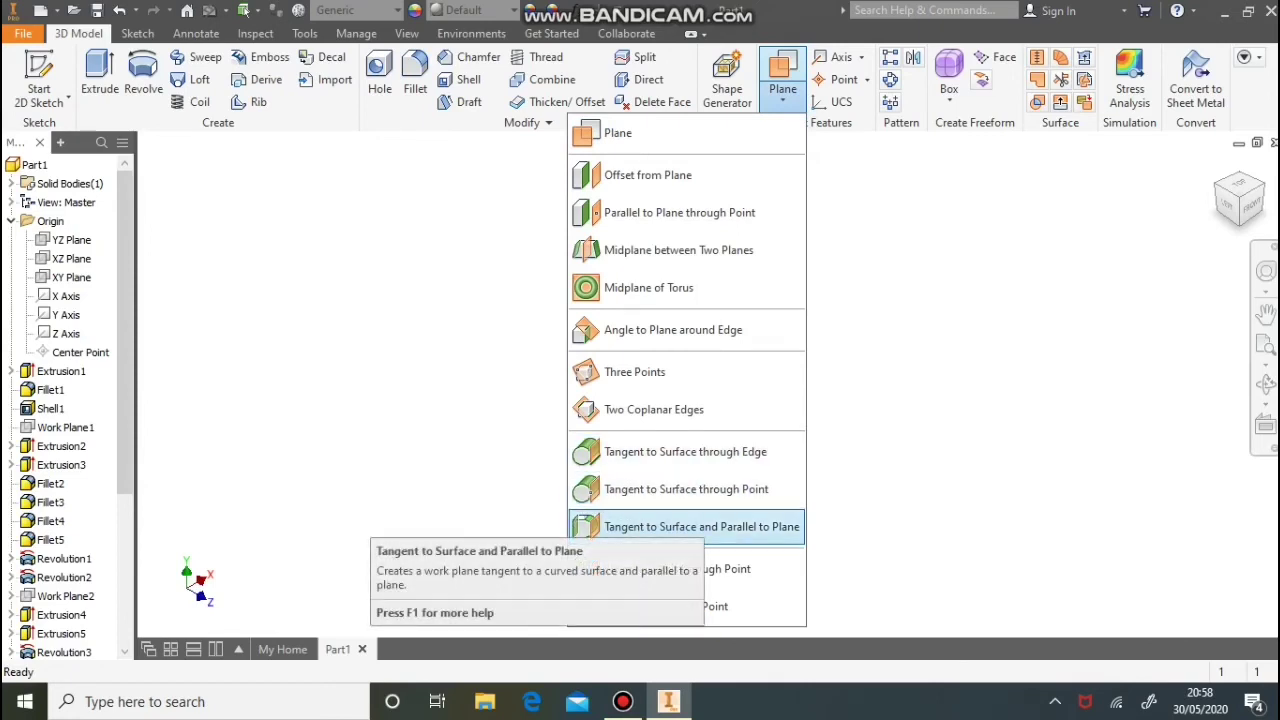
left_click(686, 526)
left_click(692, 389)
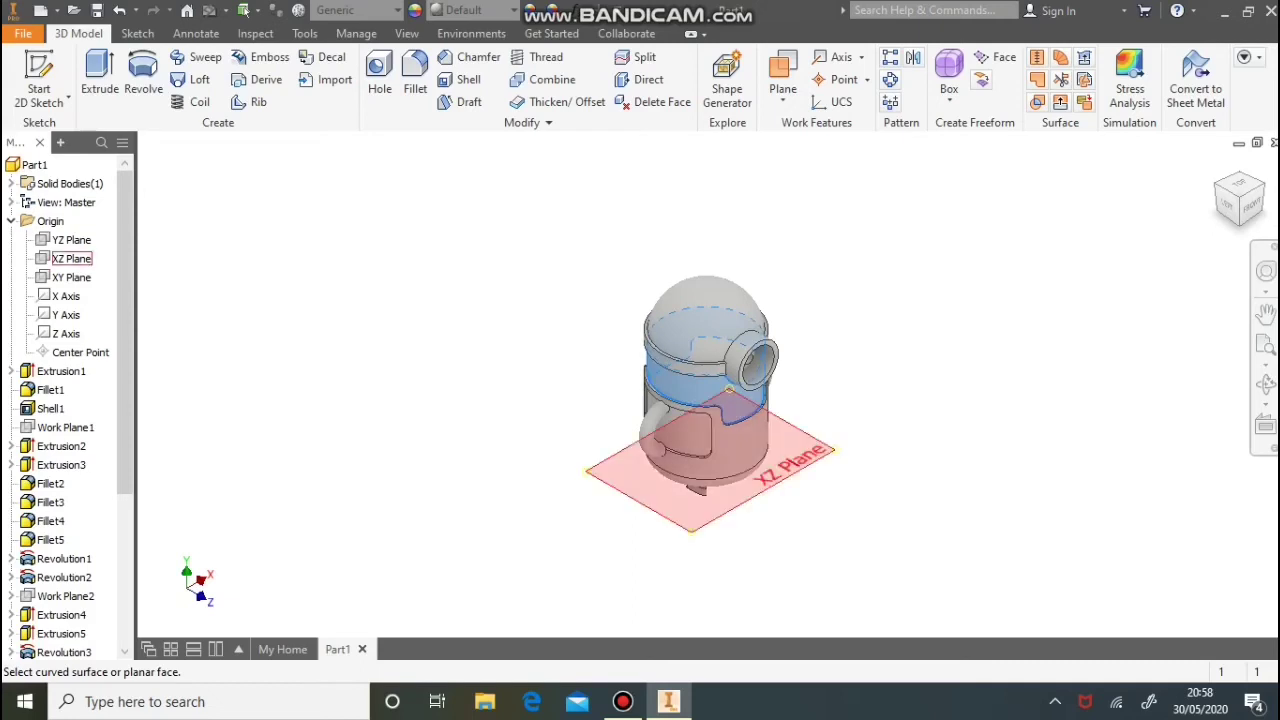
left_click(71, 277)
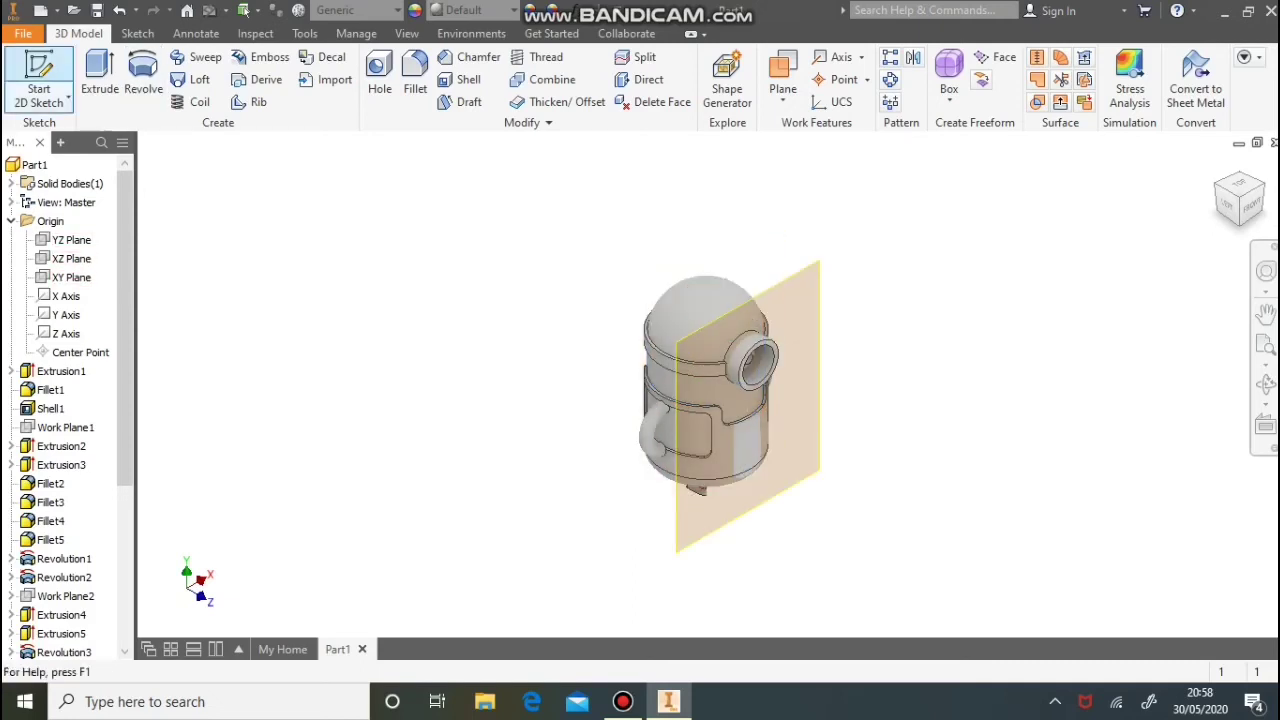
Start a sketch on the tangent front work plane and project the strap band's lower edge into it
left_click(39, 75)
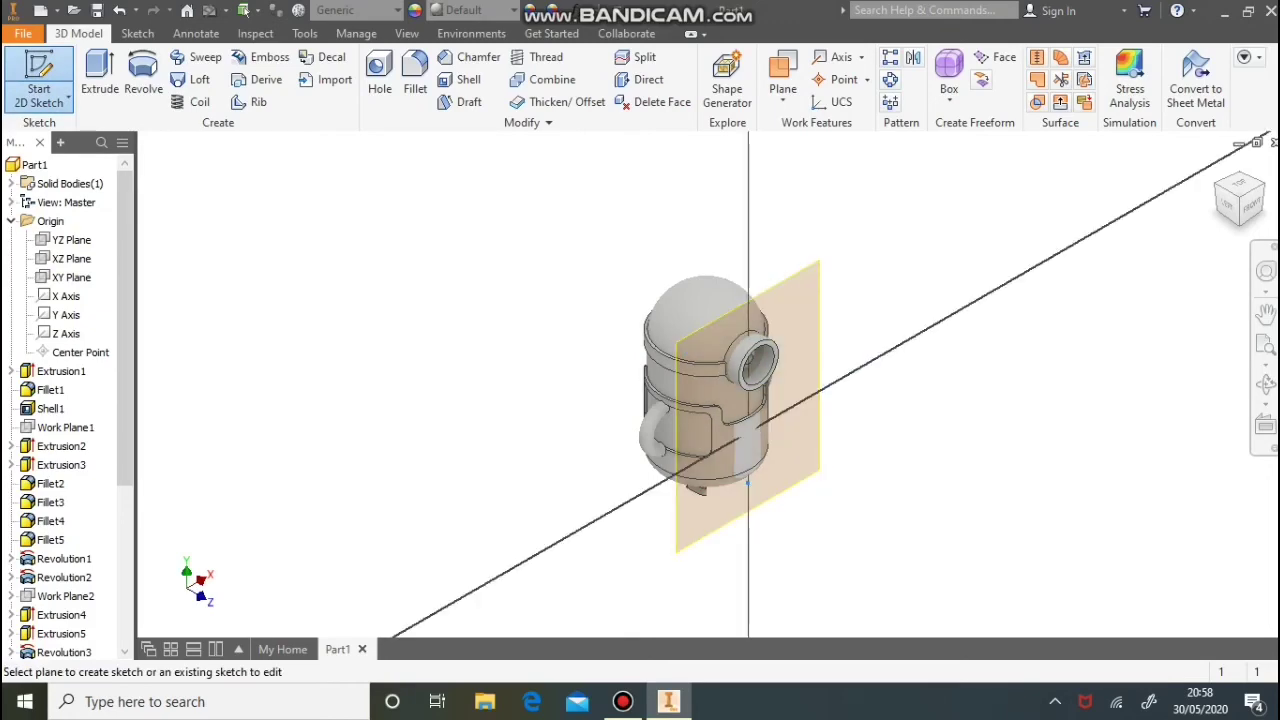
left_click(748, 483)
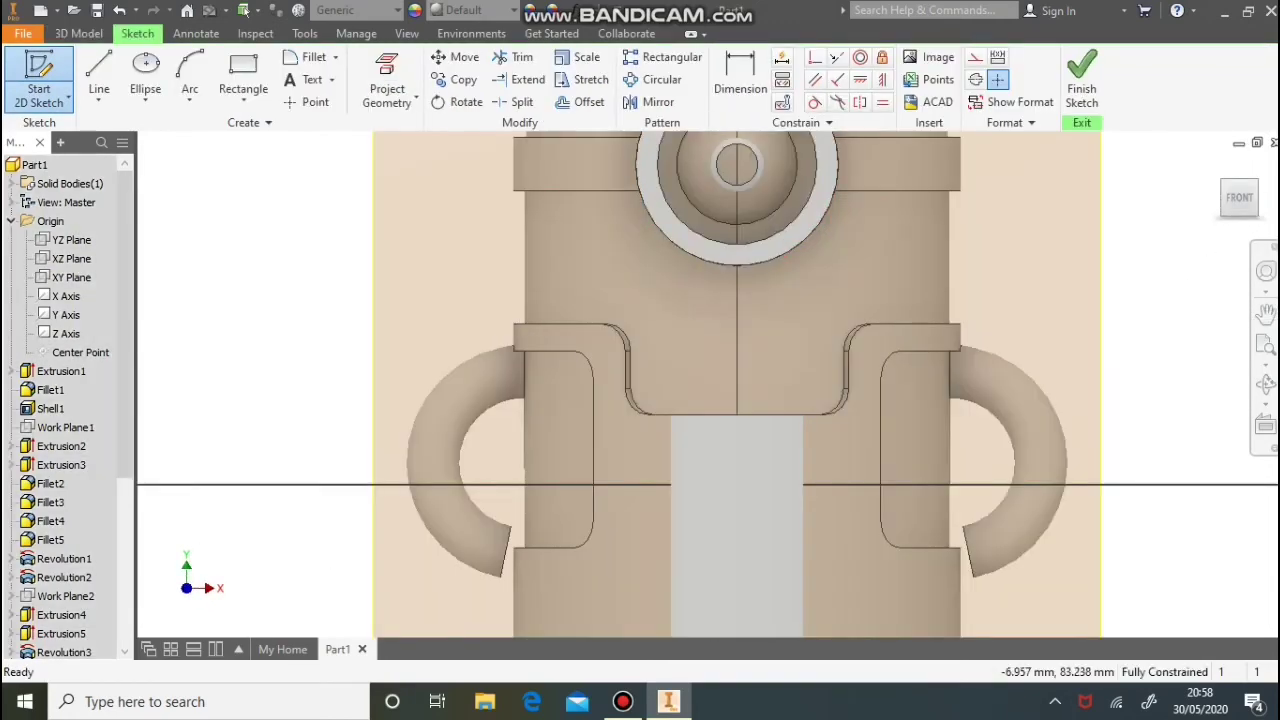
middle_click_drag(714, 210, 682, 352)
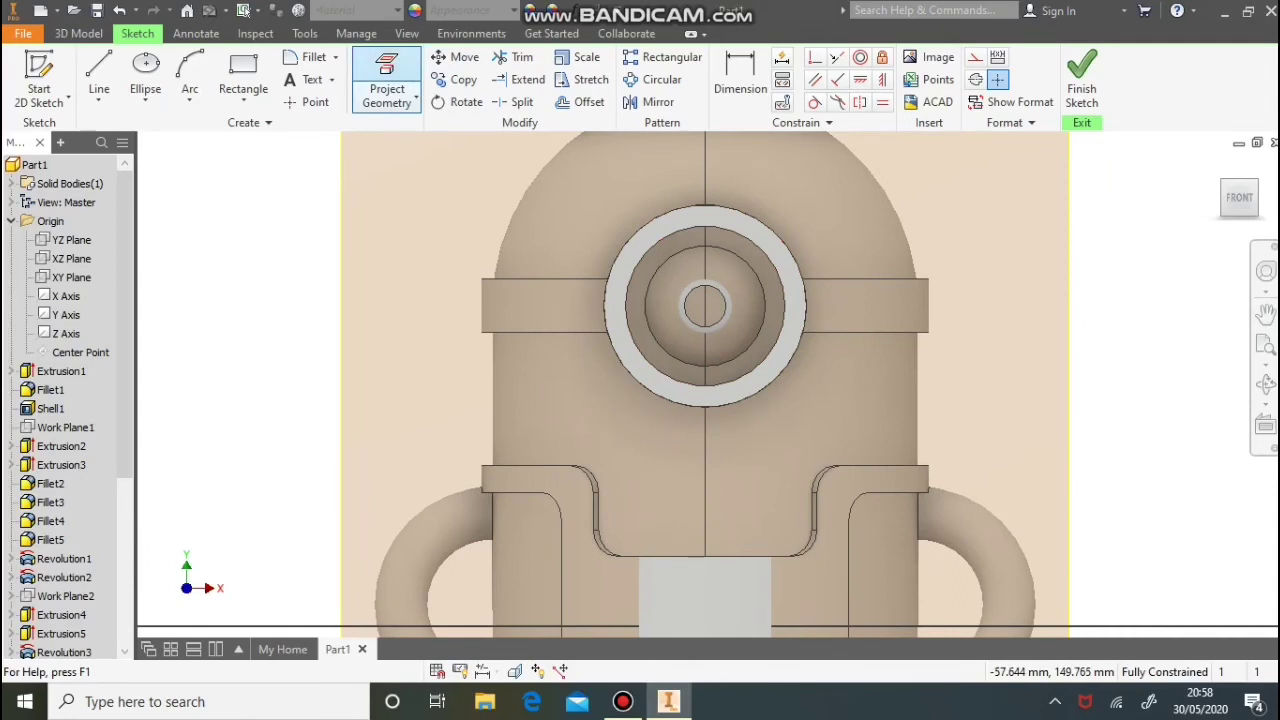
left_click(387, 80)
left_click(505, 332)
Draw a 20 mm vertical line down from the projected edge's left end, then an 84 mm horizontal line across the body
left_click(99, 75)
left_click(482, 332)
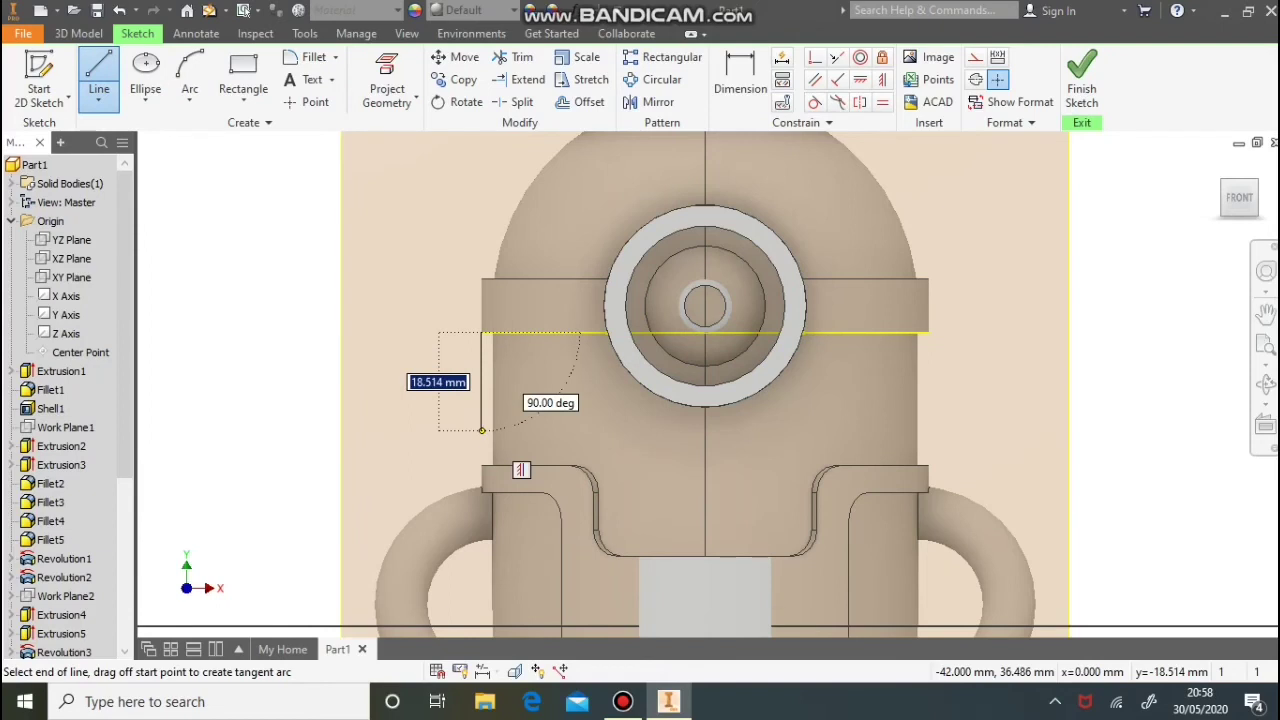
key("Return")
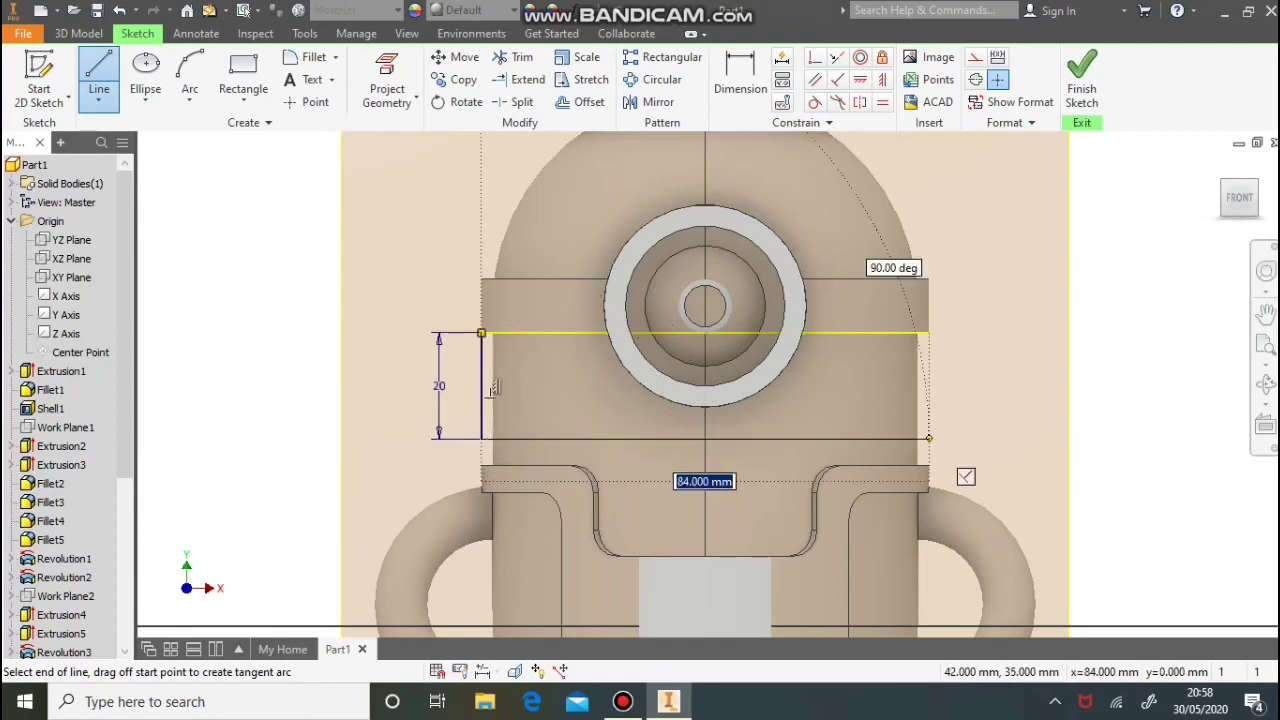
left_click(929, 438)
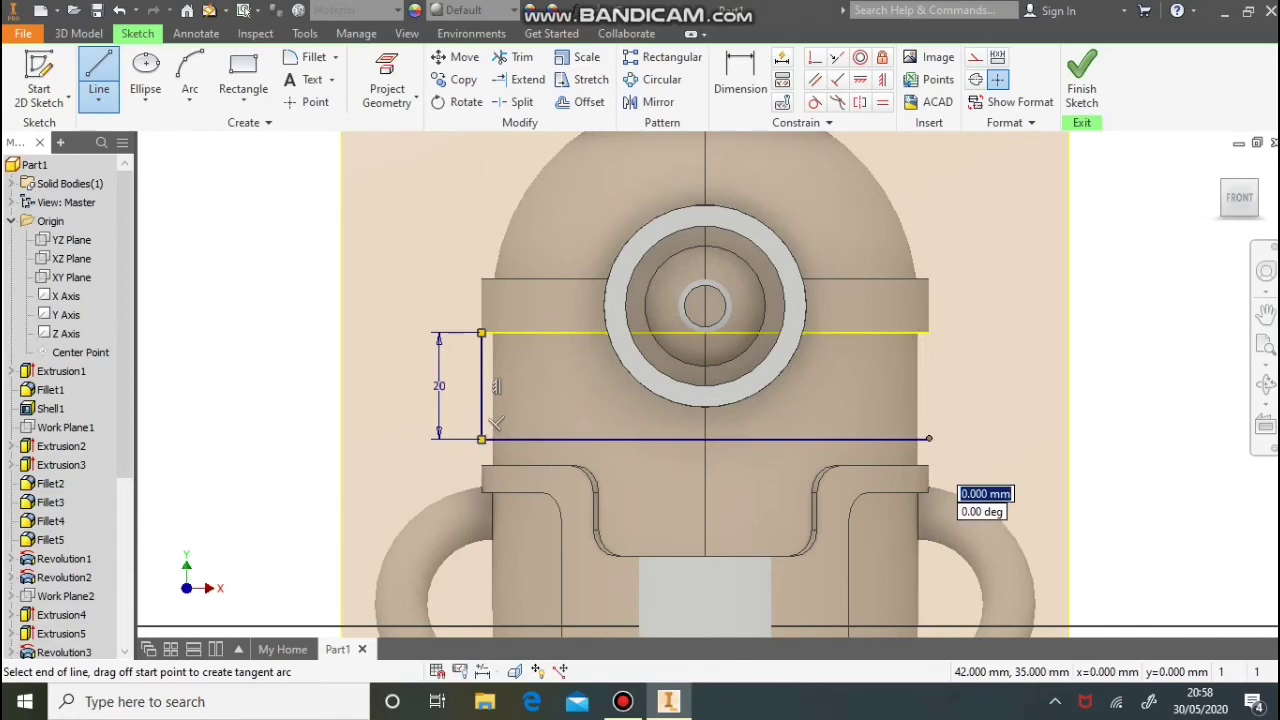
key("Escape")
Project the pupil circle and draw a centre-point arc of about 33 mm radius around its centre, crossing the horizontal line on both sides
left_click(189, 80)
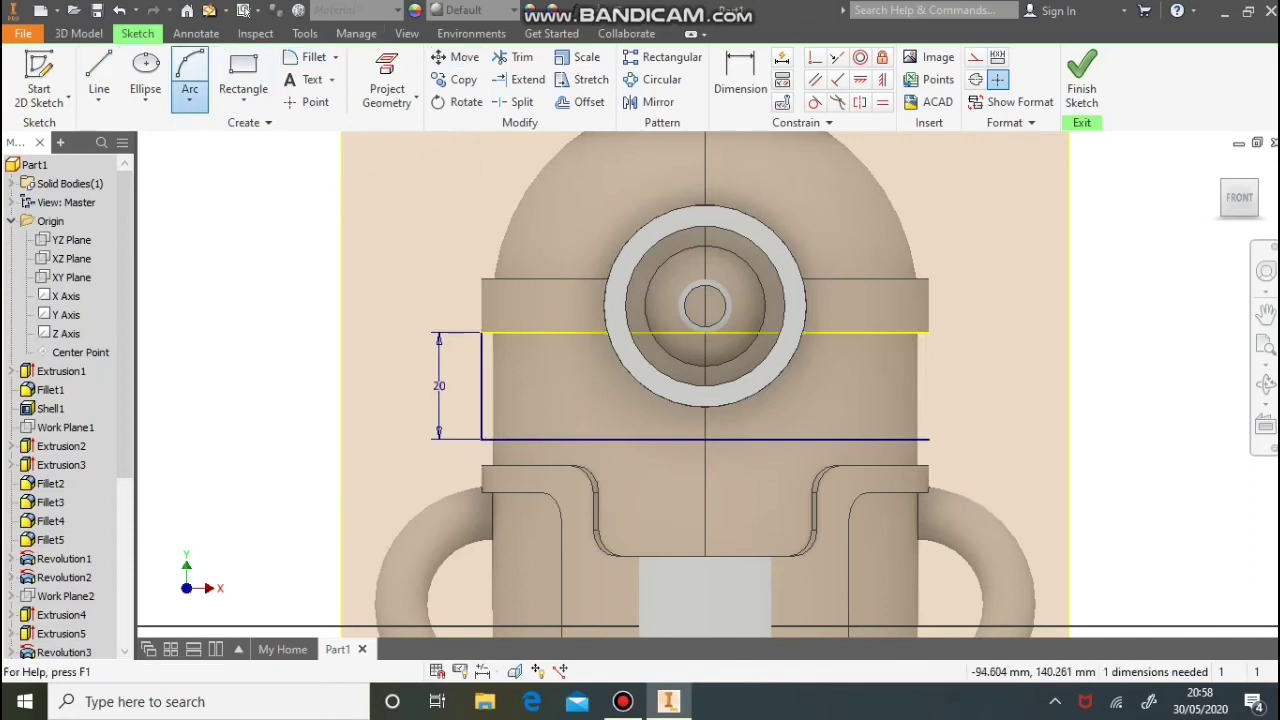
left_click(192, 100)
left_click(174, 204)
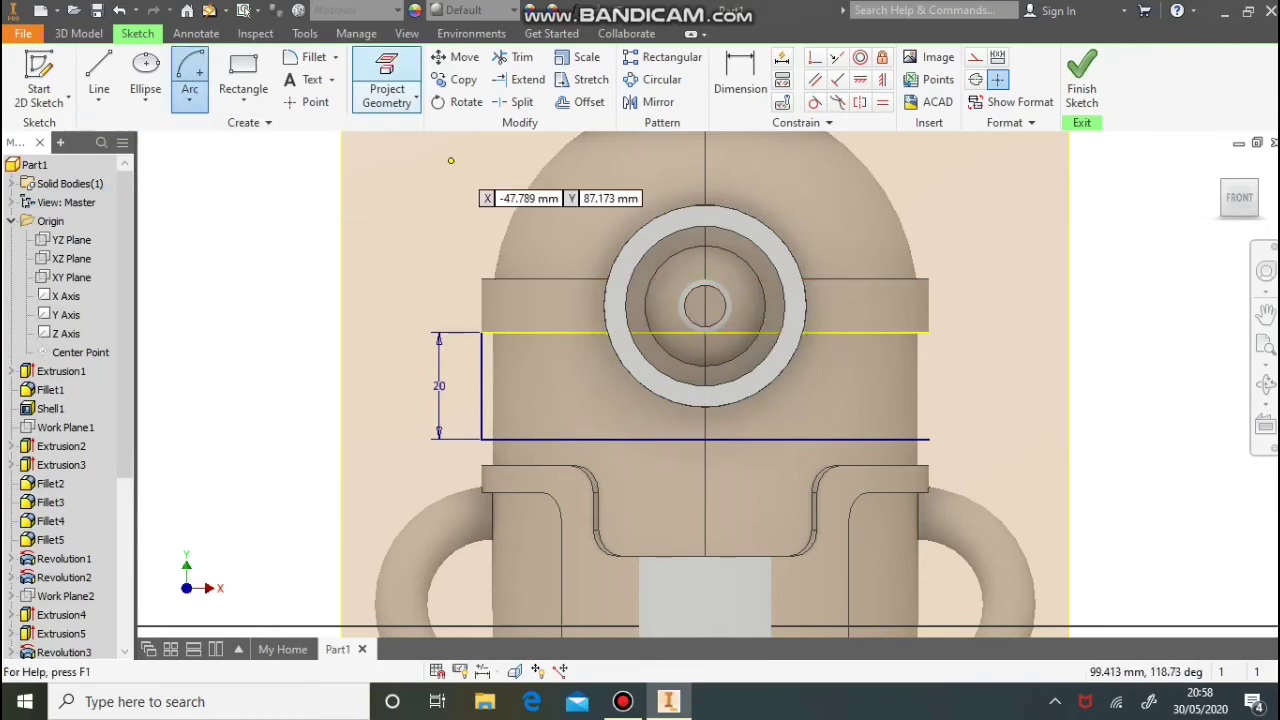
key("p")
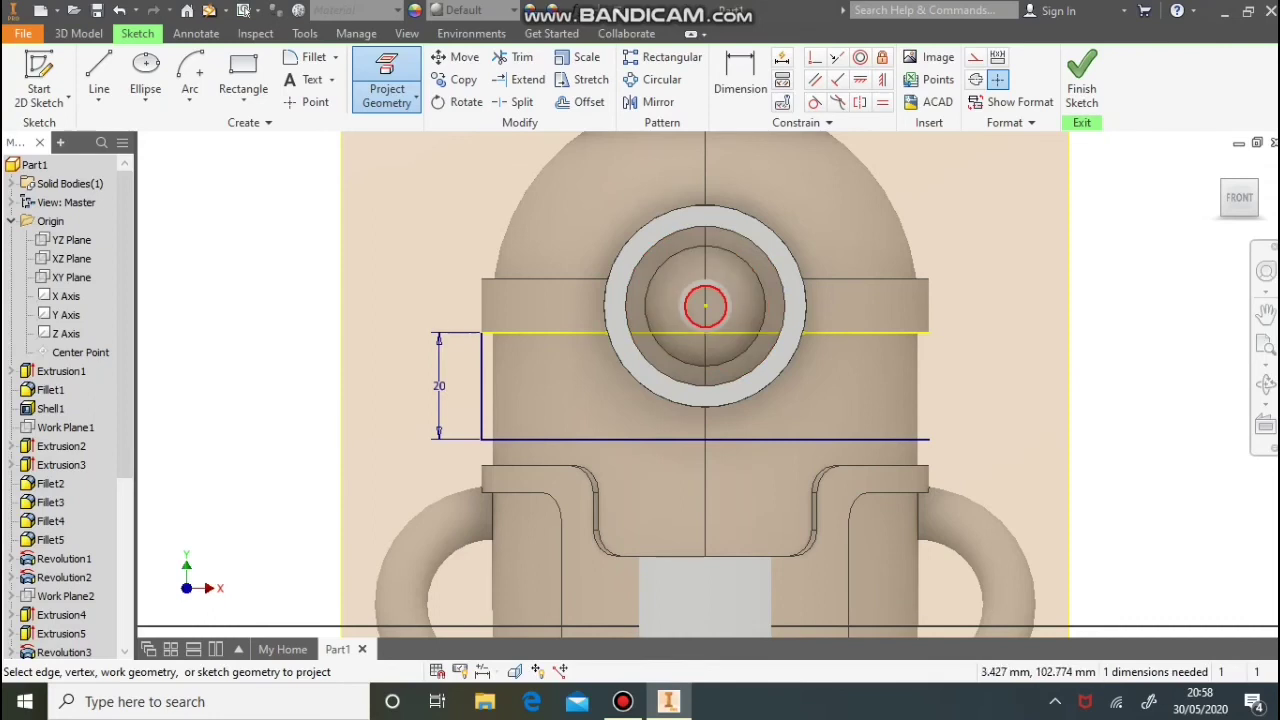
left_click(188, 67)
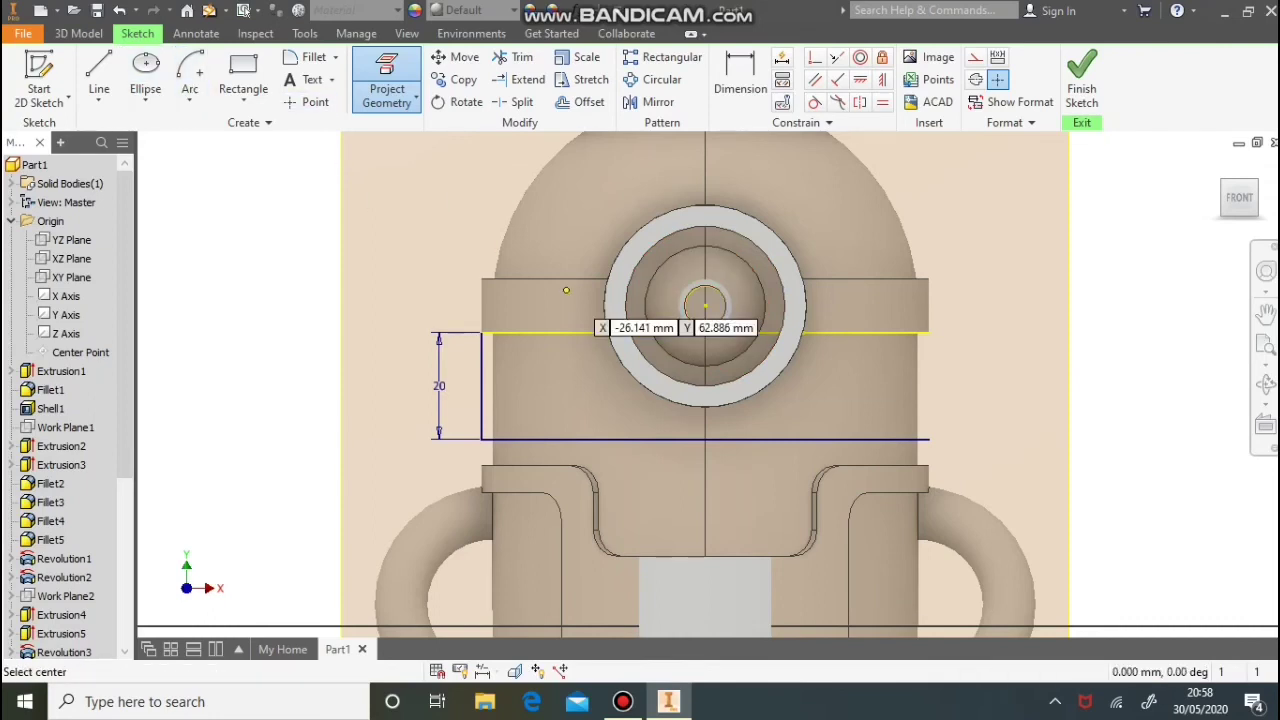
left_click(705, 304)
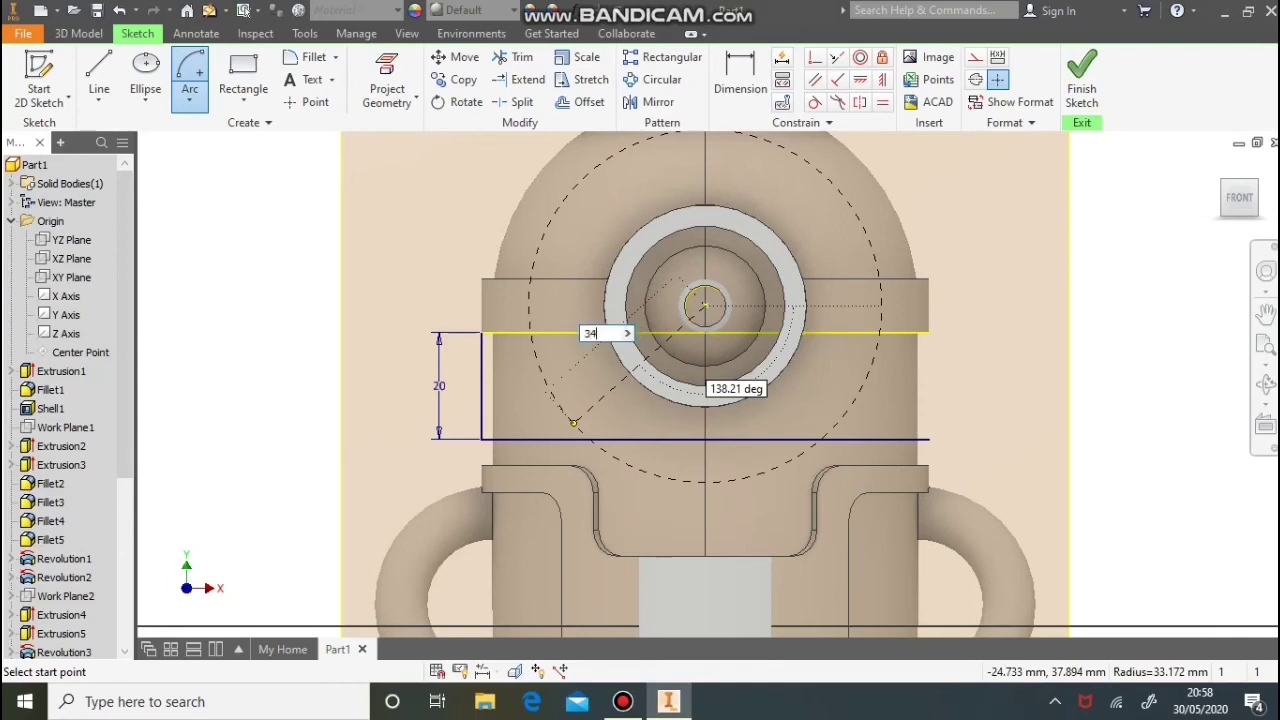
left_click(577, 424)
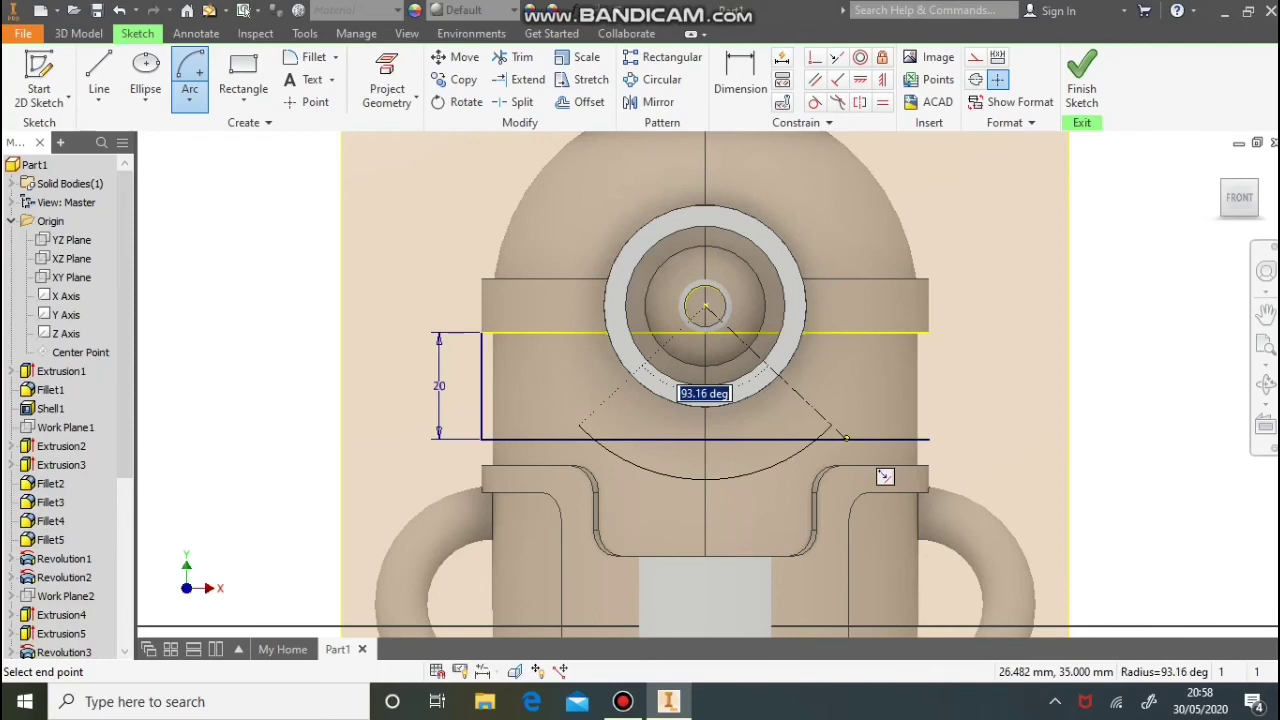
left_click(884, 476)
key("Escape")
Trim the line and arc to a closed smile shape and convert the 20 mm vertical line to construction
left_click(515, 57)
left_click(571, 440)
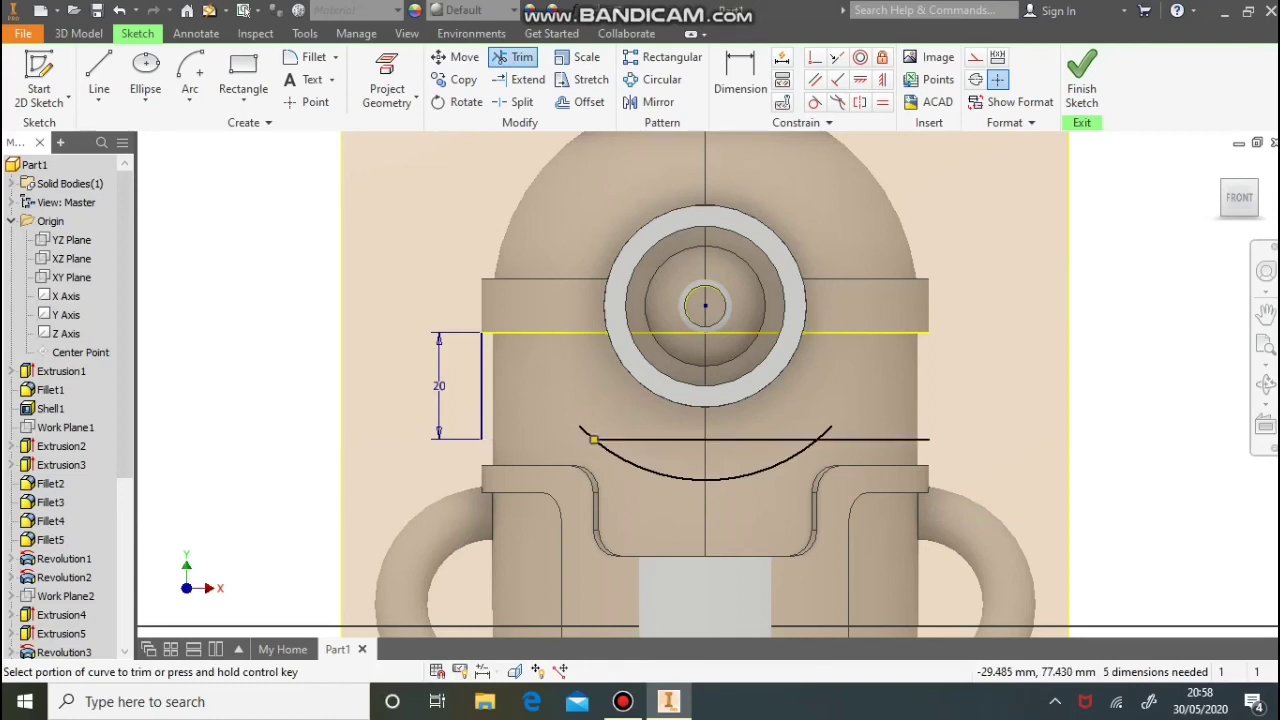
left_click(856, 440)
left_click(819, 437)
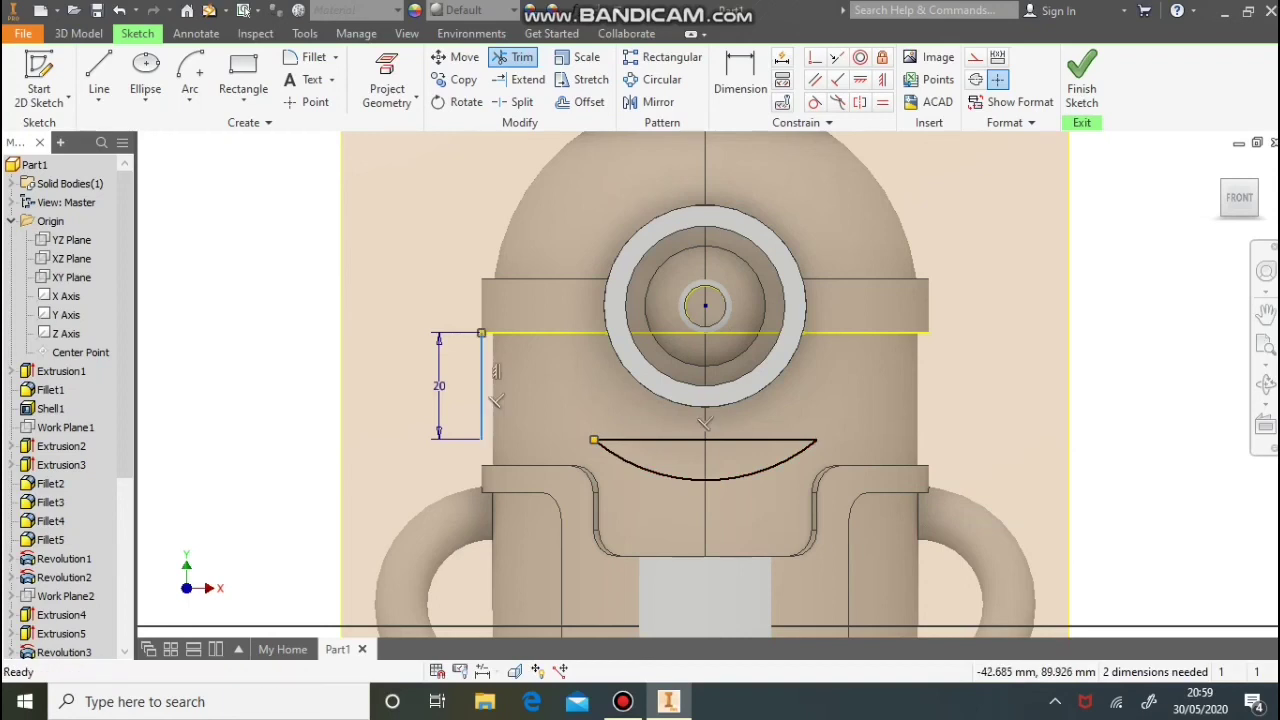
right_click(478, 371)
left_click(566, 158)
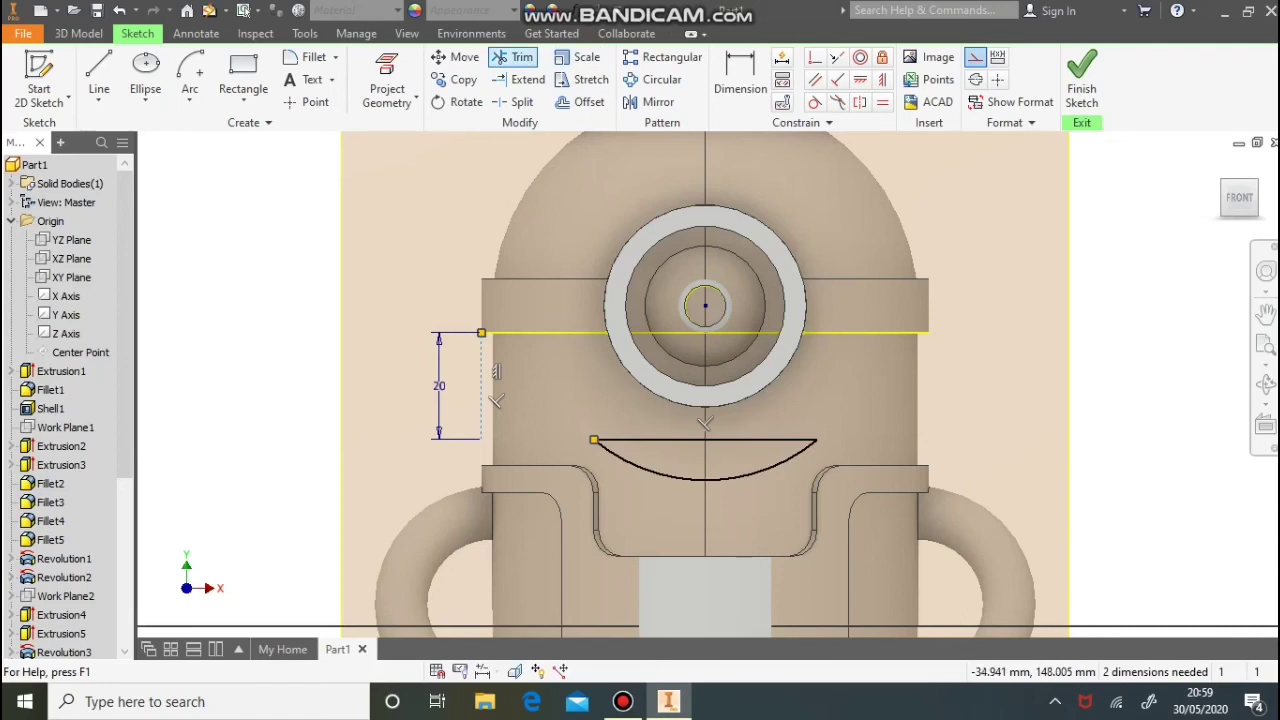
Round both corners of the smile with 2 mm sketch fillets and finish the sketch
left_click(313, 57)
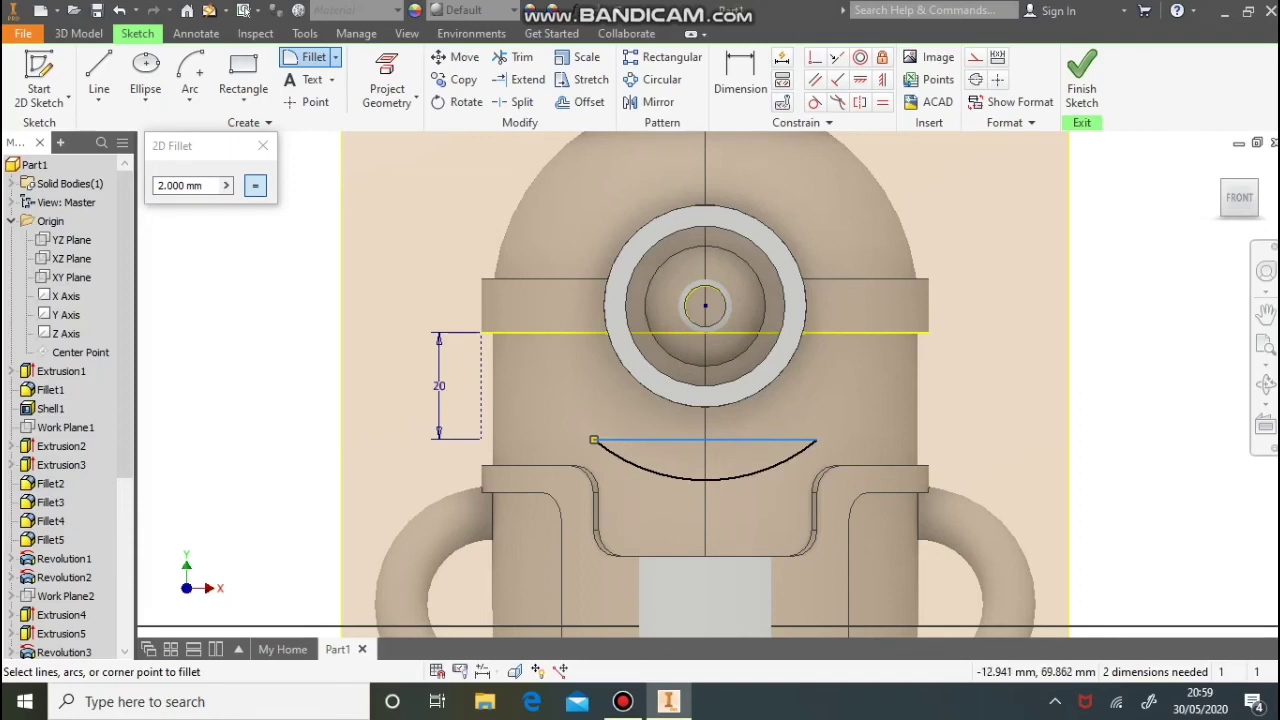
left_click(619, 452)
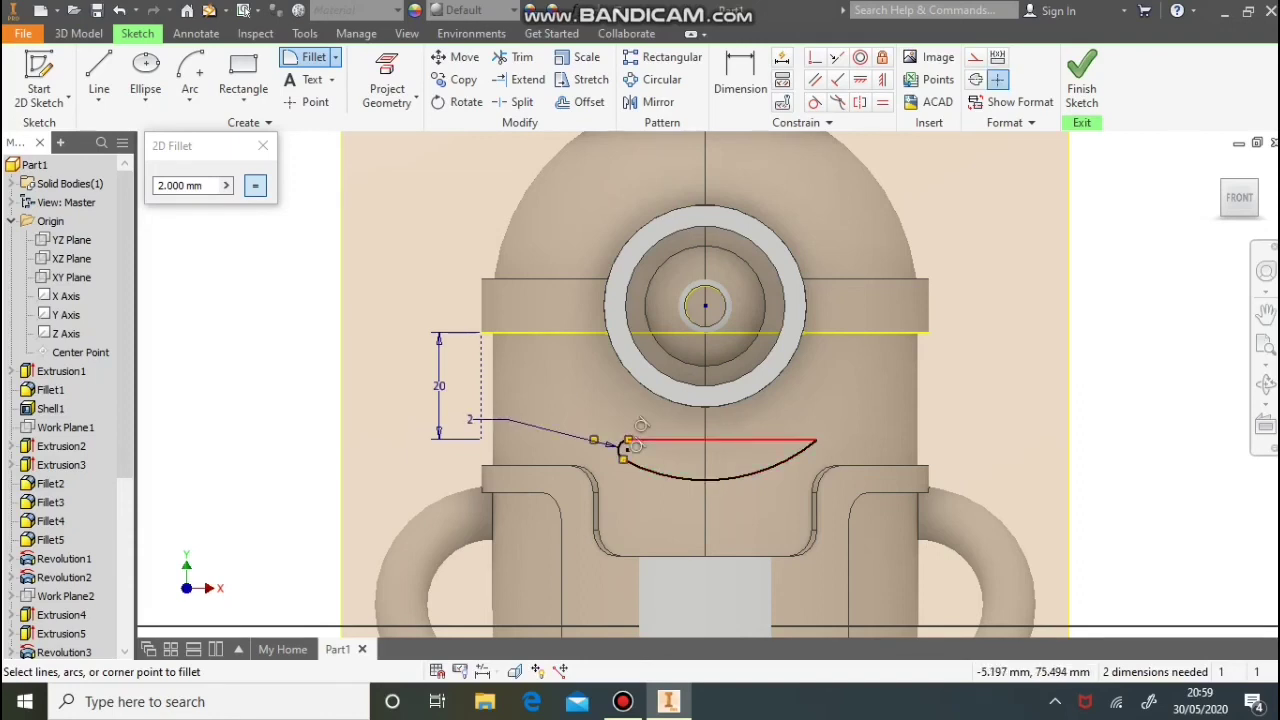
left_click(815, 441)
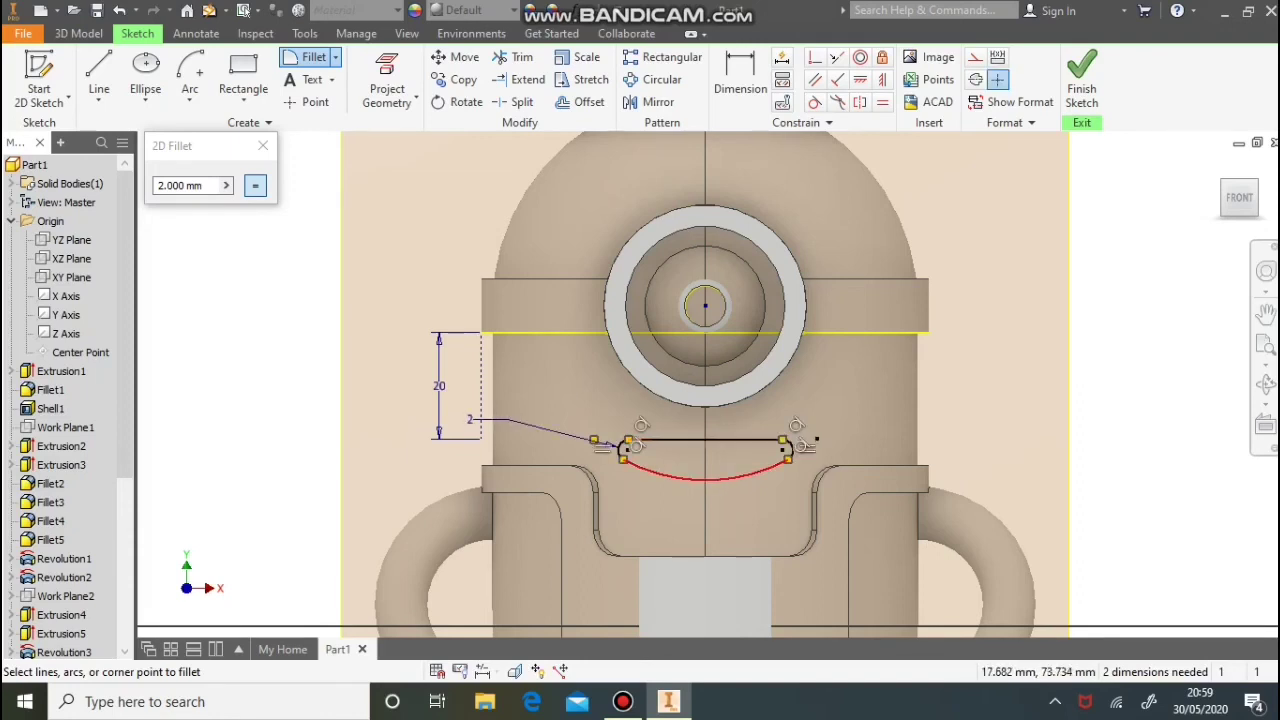
left_click(1082, 80)
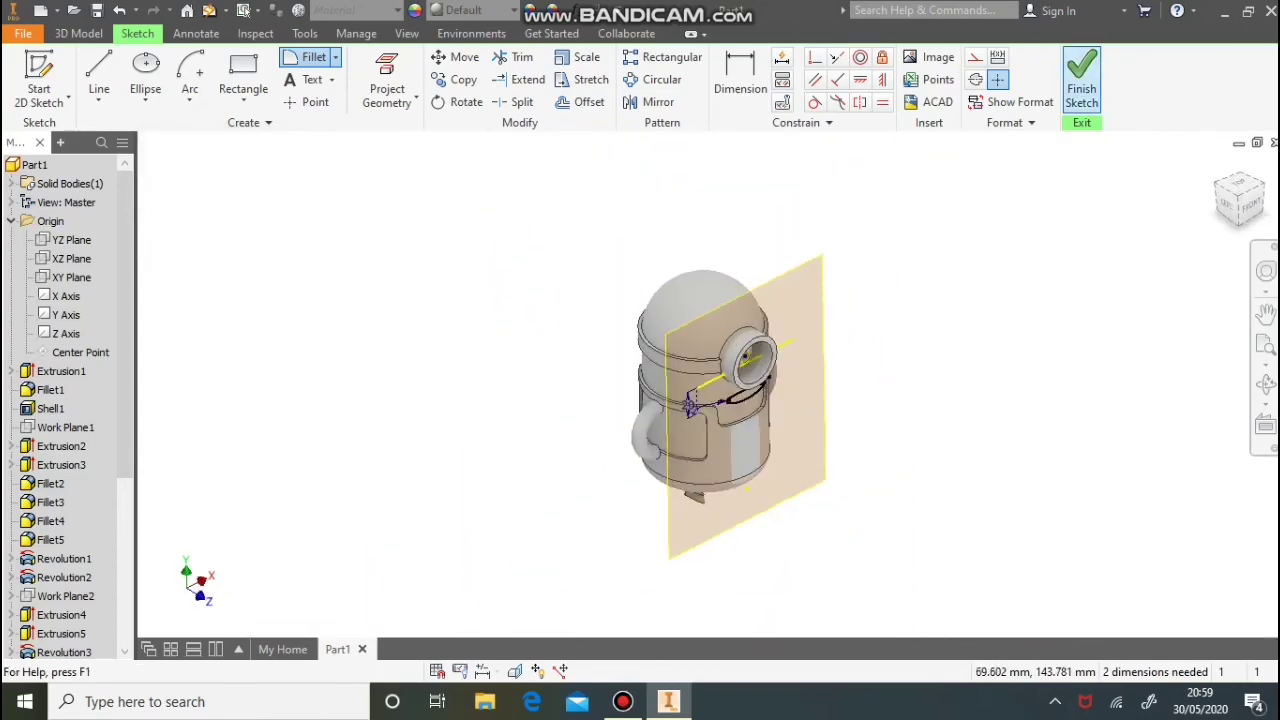
Extrude the smile profile 10 mm into the body as a cut to form the mouth
scroll(700, 430, "up", 8)
scroll(700, 430, "down", 2)
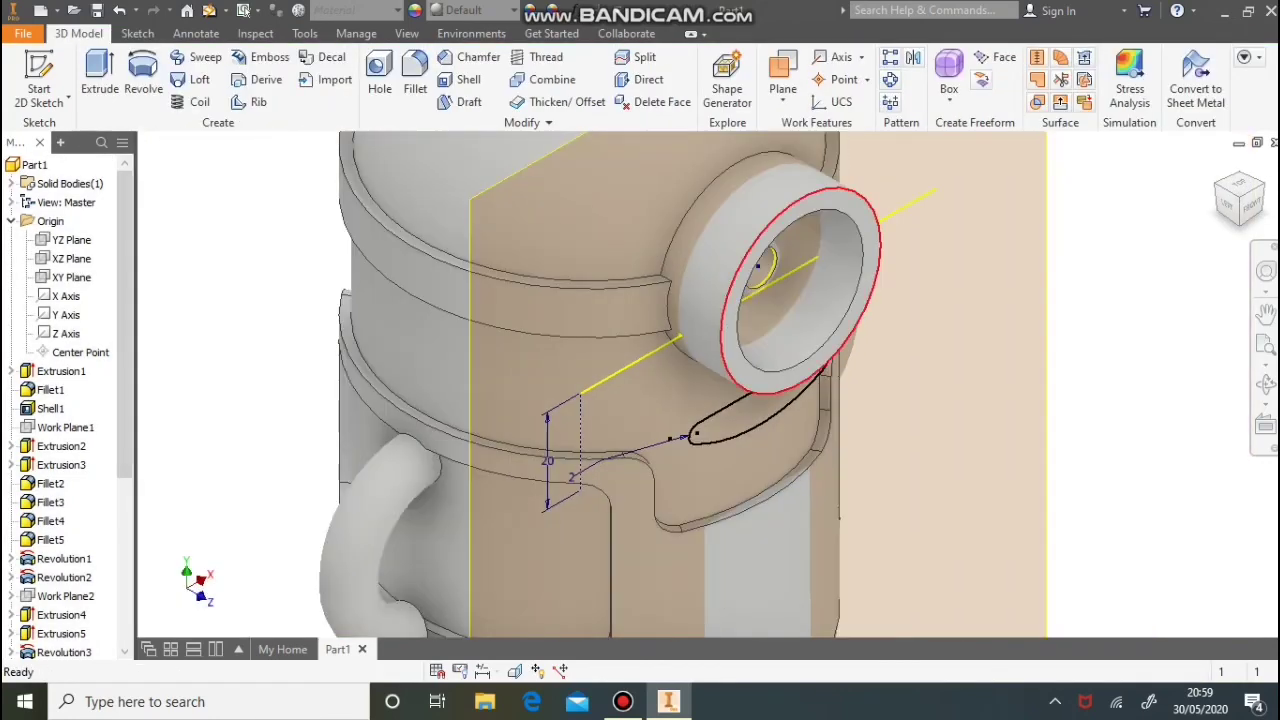
scroll(700, 430, "up", 2)
middle_click_drag(700, 430, 671, 468)
left_click(100, 78)
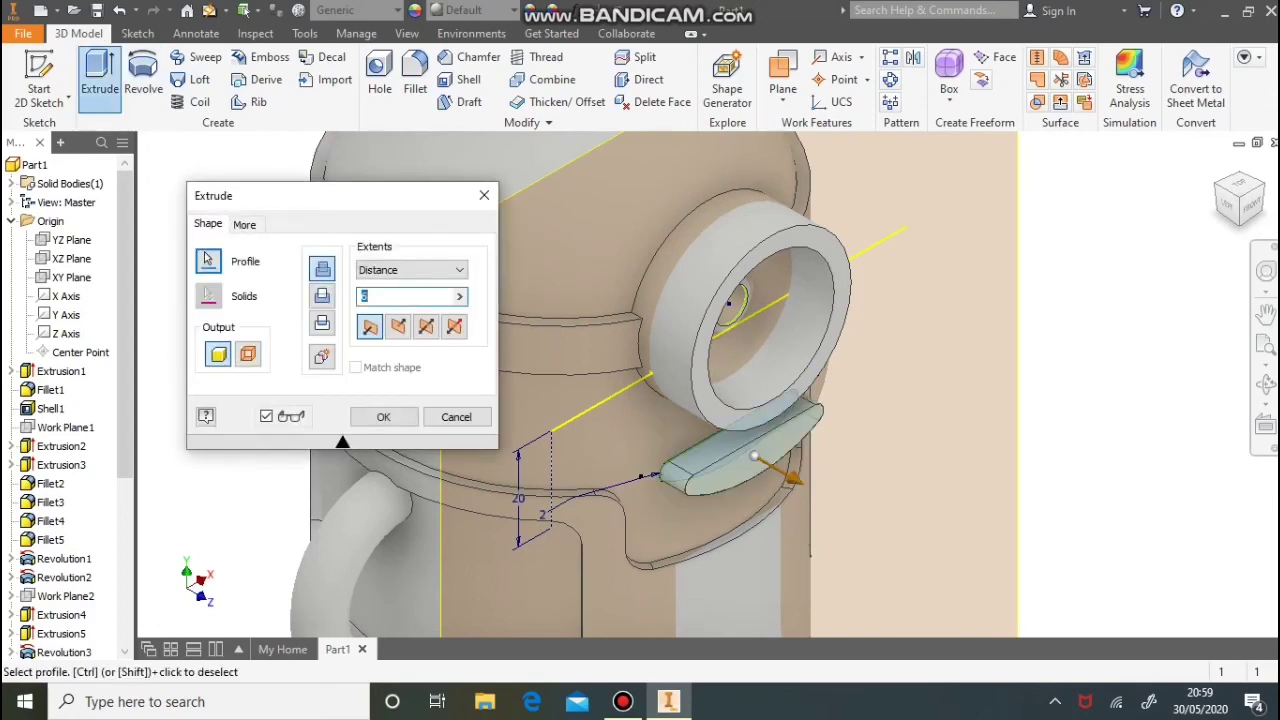
type("6")
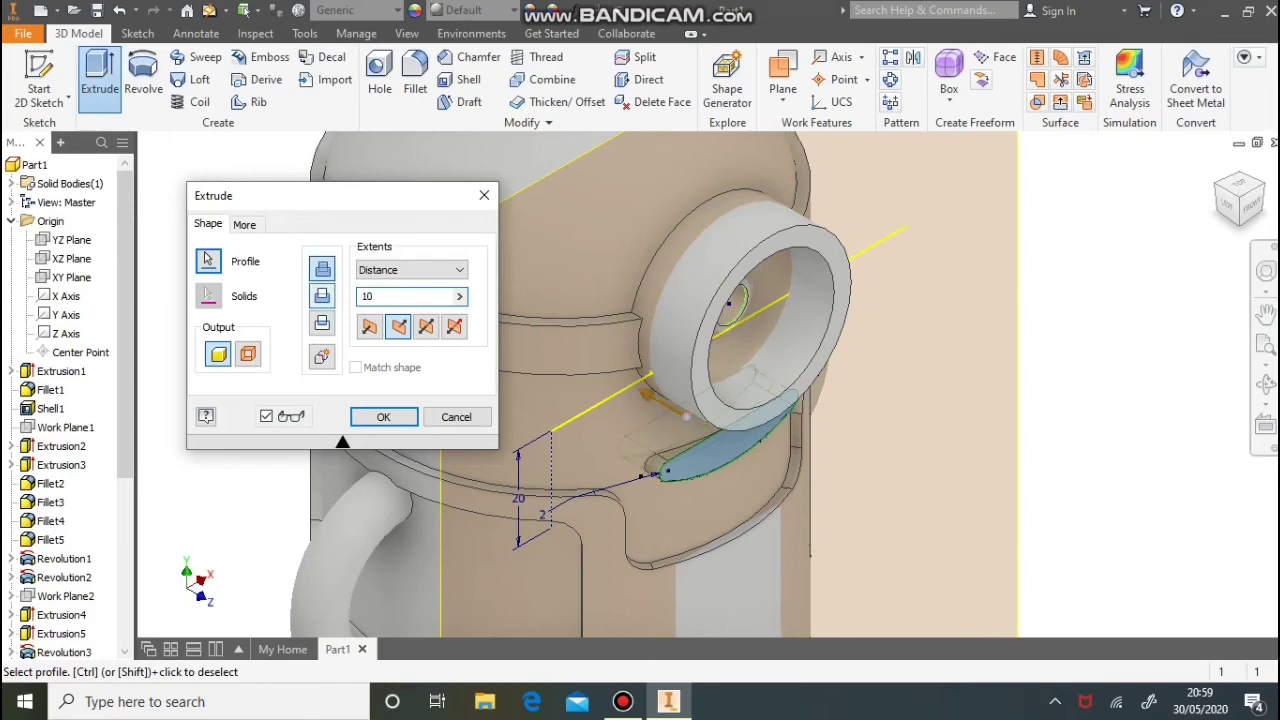
left_click(322, 296)
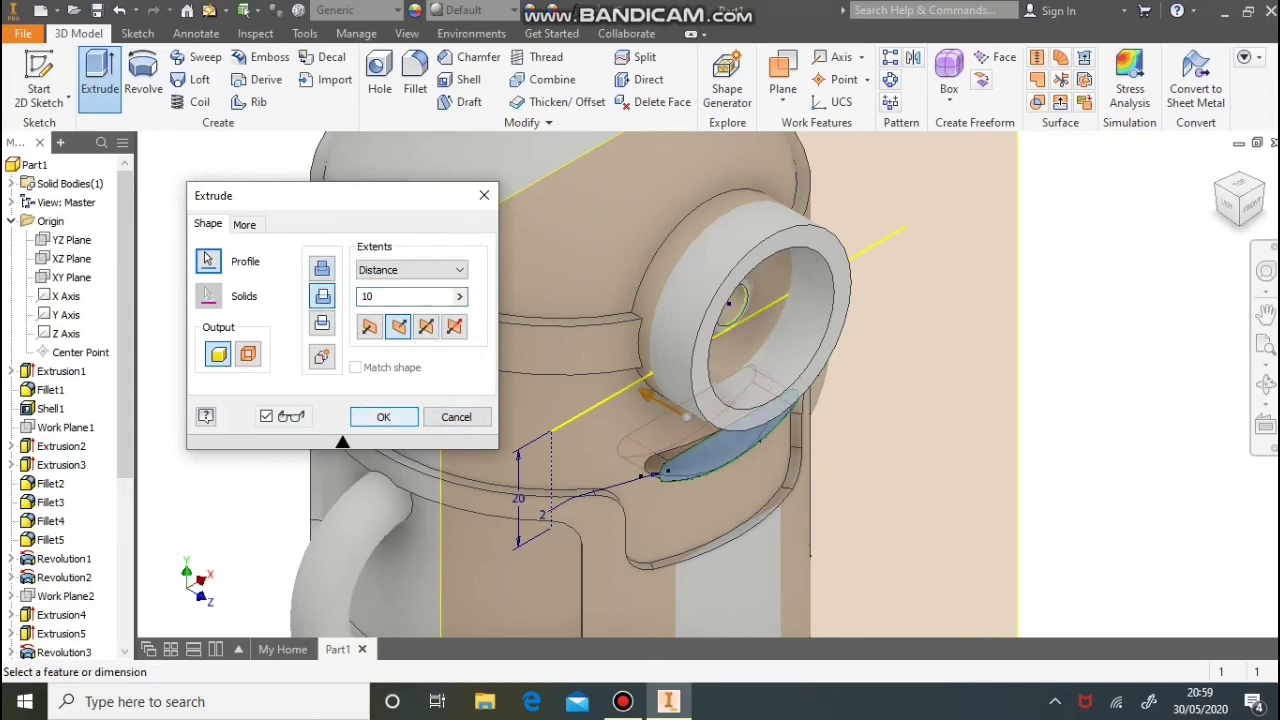
left_click(384, 417)
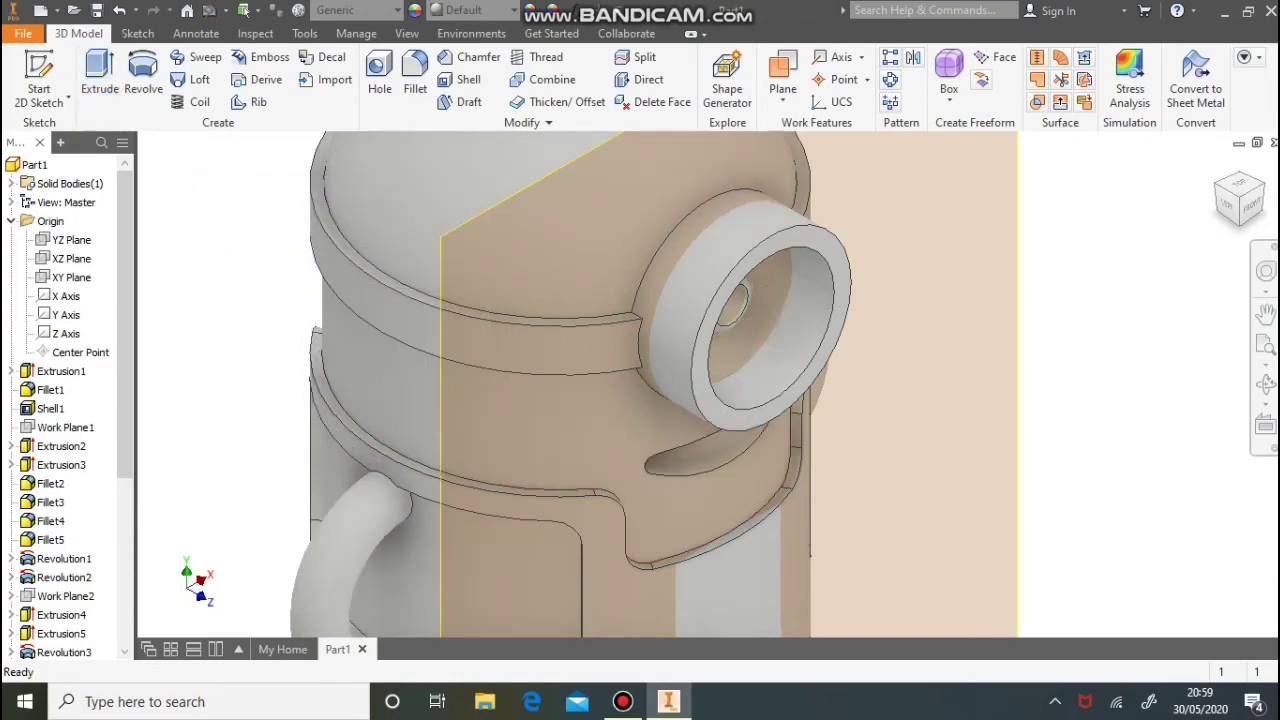
Hide the work plane tangent to the front of the body
scroll(65, 596, "down", 5)
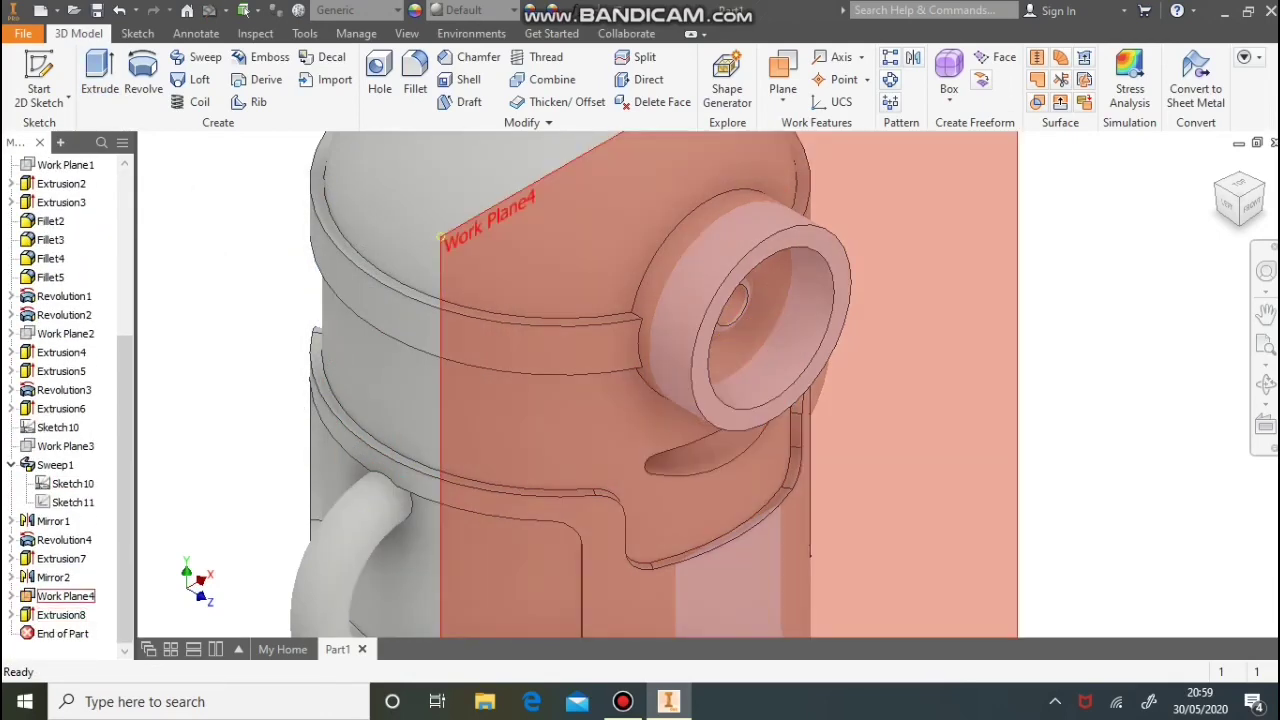
right_click(65, 596)
left_click(80, 389)
scroll(251, 389, "down", 5)
middle_click_drag(251, 389, 528, 356)
left_click(1239, 208)
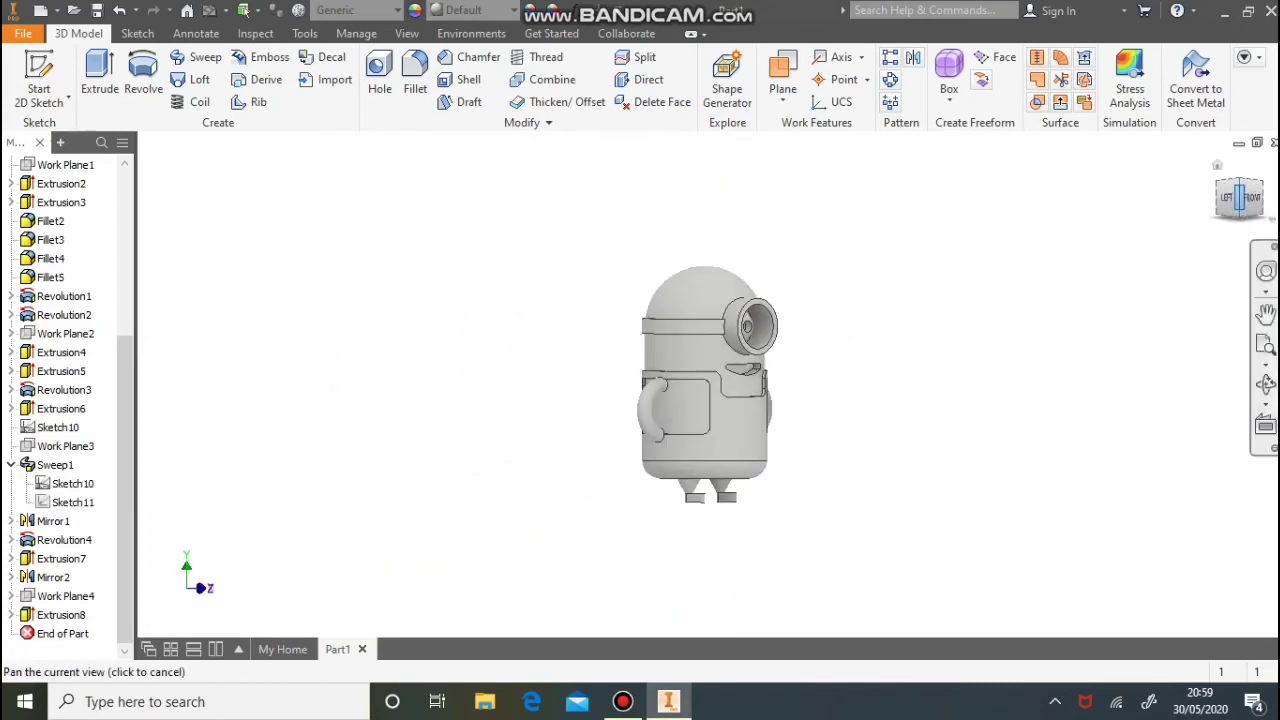
middle_click_drag(800, 390, 770, 400, "shift")
left_click(1238, 201)
scroll(800, 400, "down", 3)
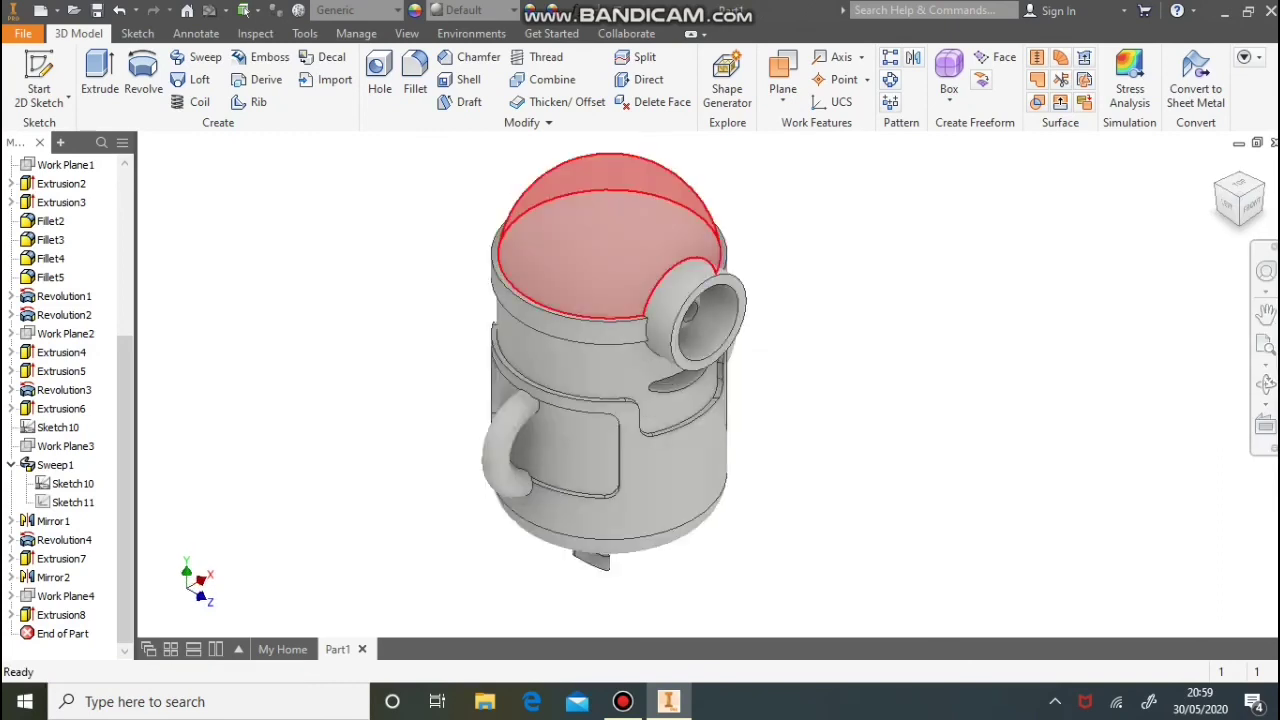
Search the appearances for "yellow" and pick the yellow appearance found in the document
left_click(305, 33)
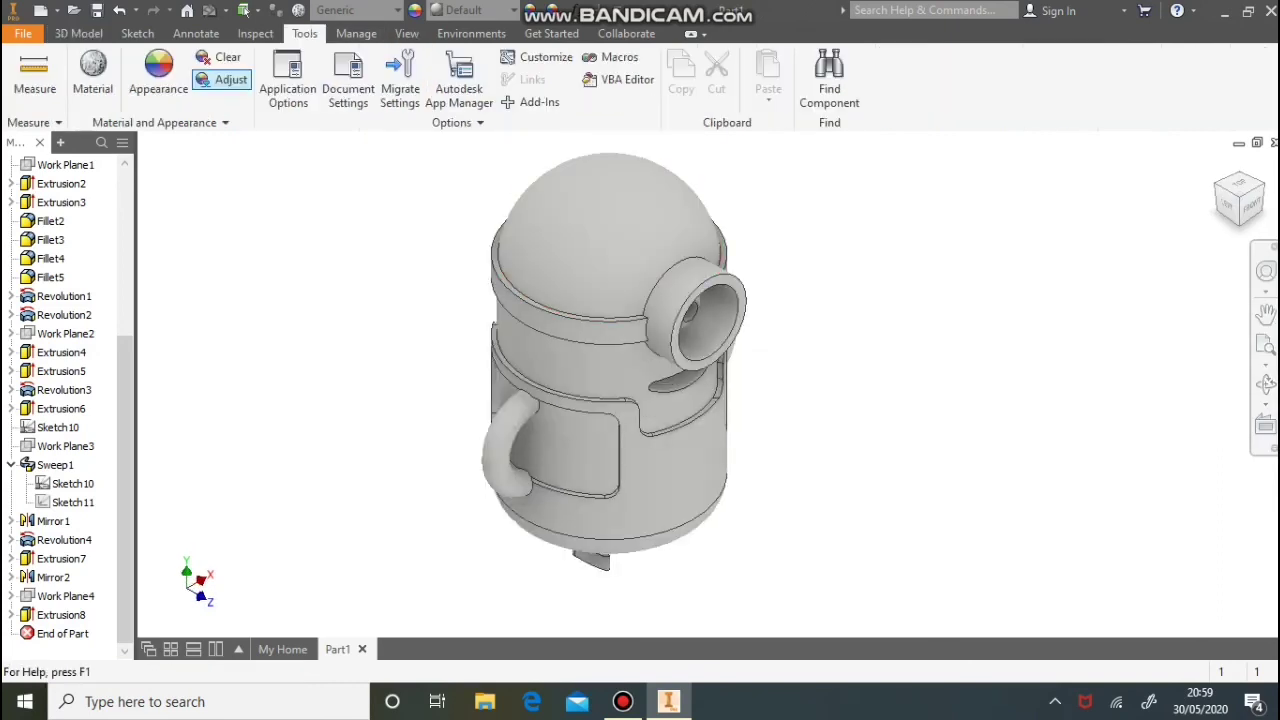
left_click(158, 75)
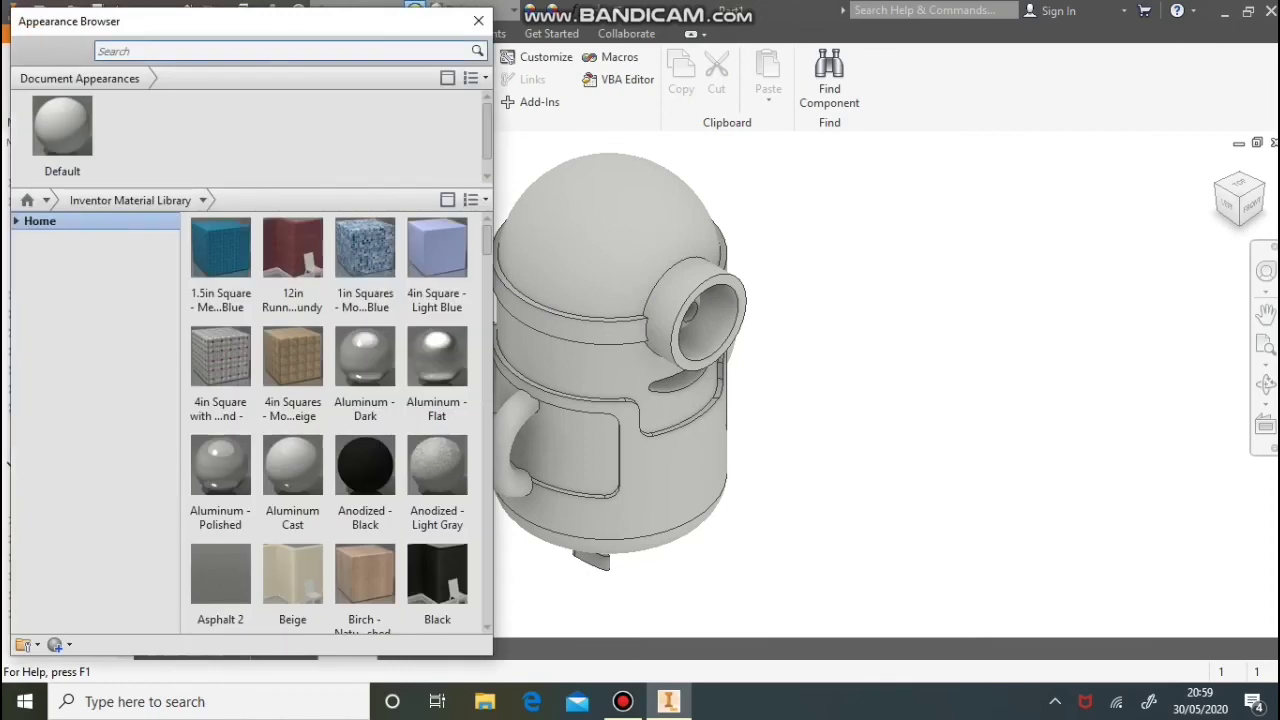
left_click(280, 51)
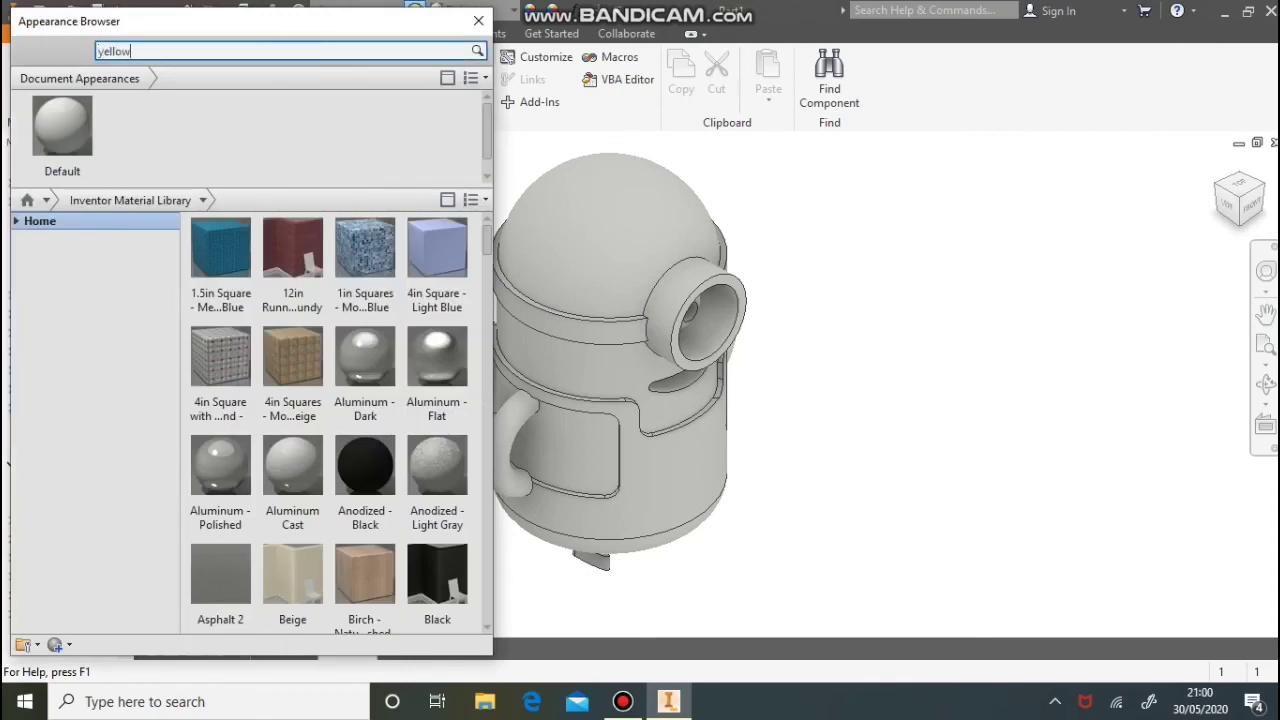
type("yellow")
key("Return")
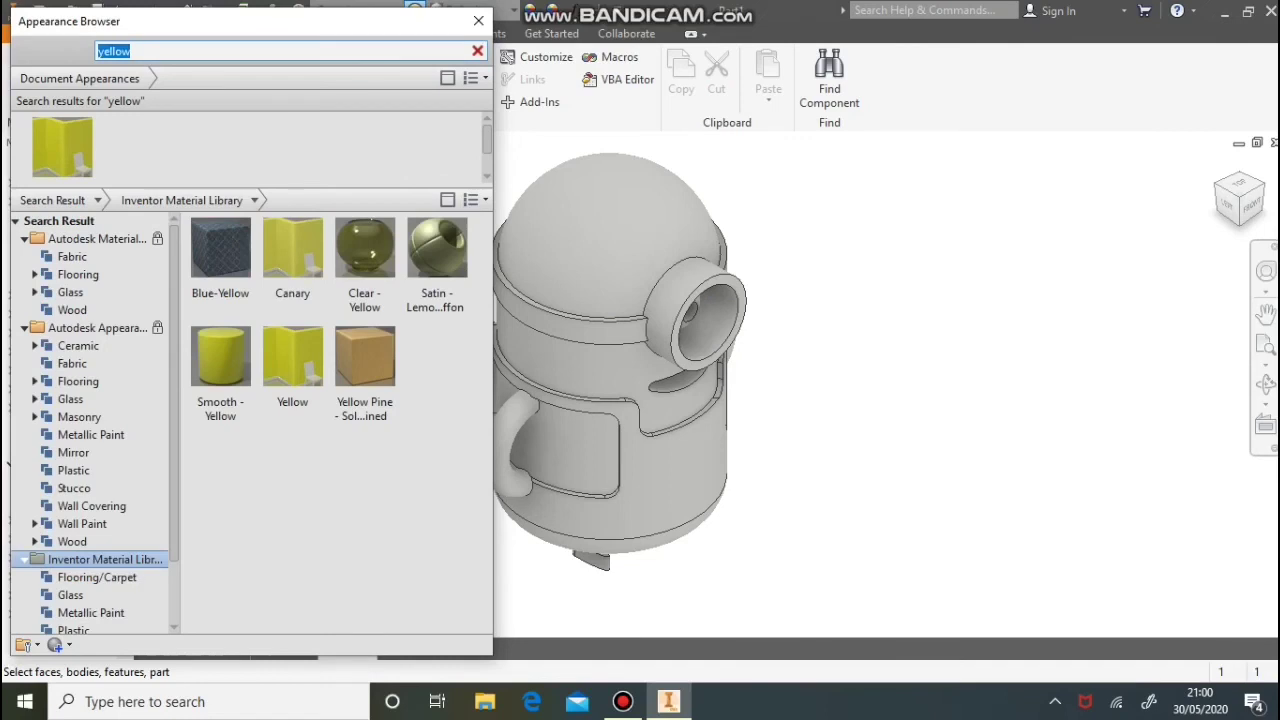
left_click(62, 150)
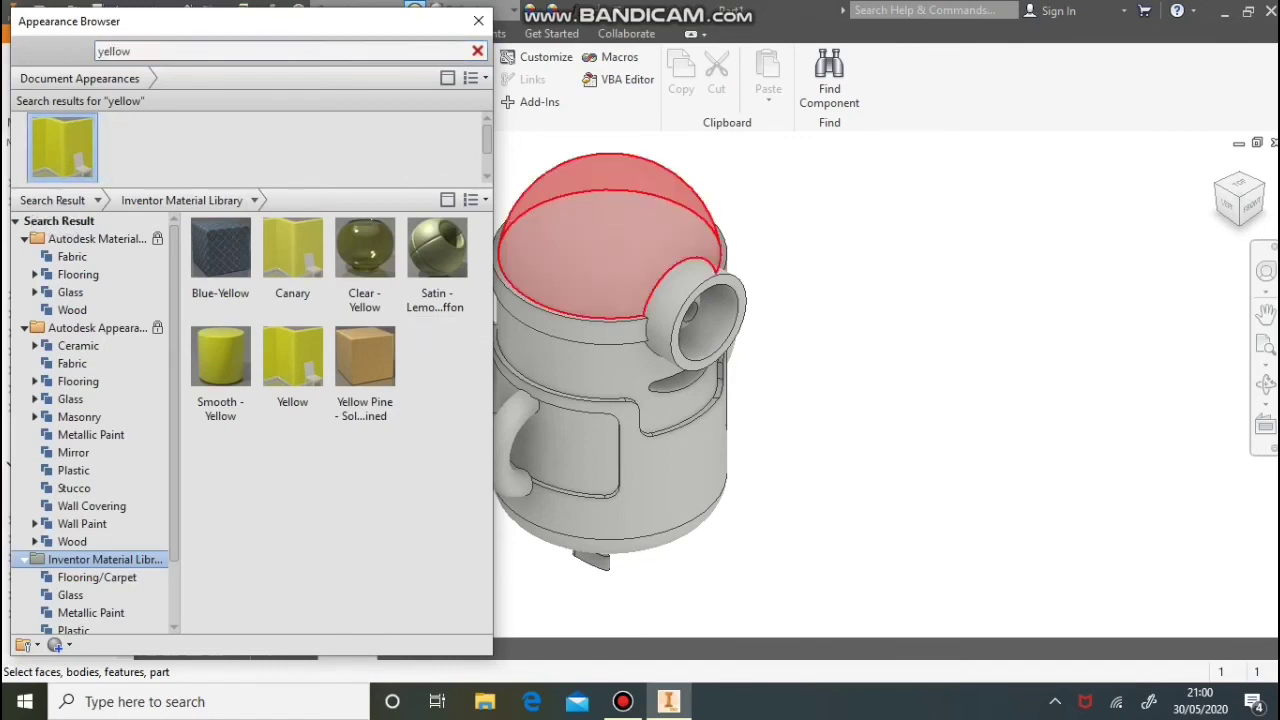
Apply the yellow appearance to the dome, the upper body, the recessed side panels and both arms
left_click(594, 252)
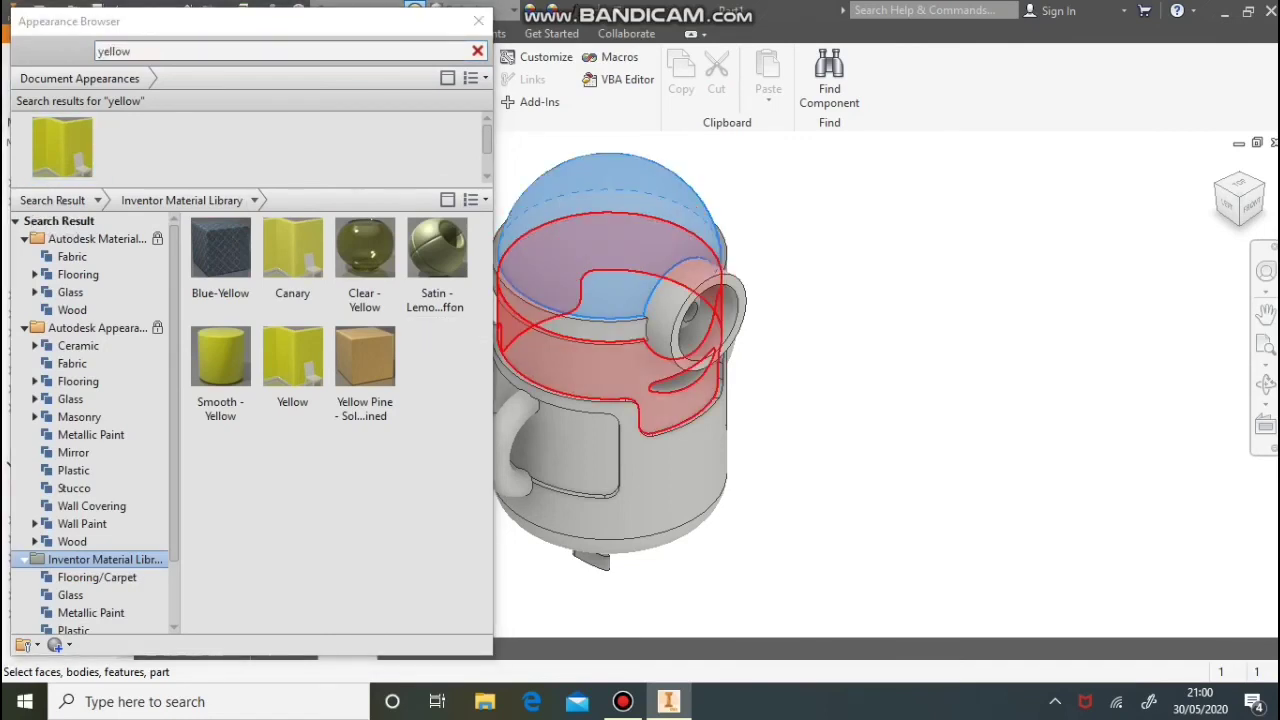
left_click(588, 372)
left_click(572, 450)
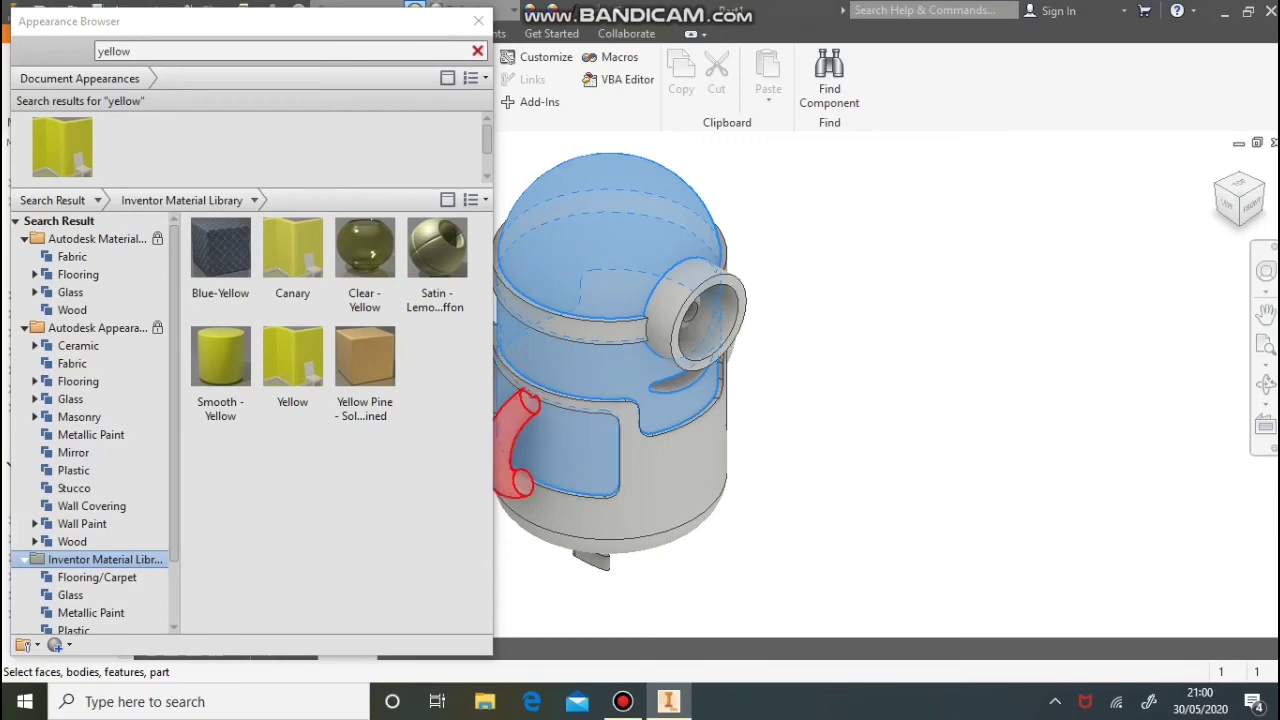
left_click(515, 445, "ctrl")
middle_click_drag(800, 450, 650, 406, "shift")
left_click(652, 412)
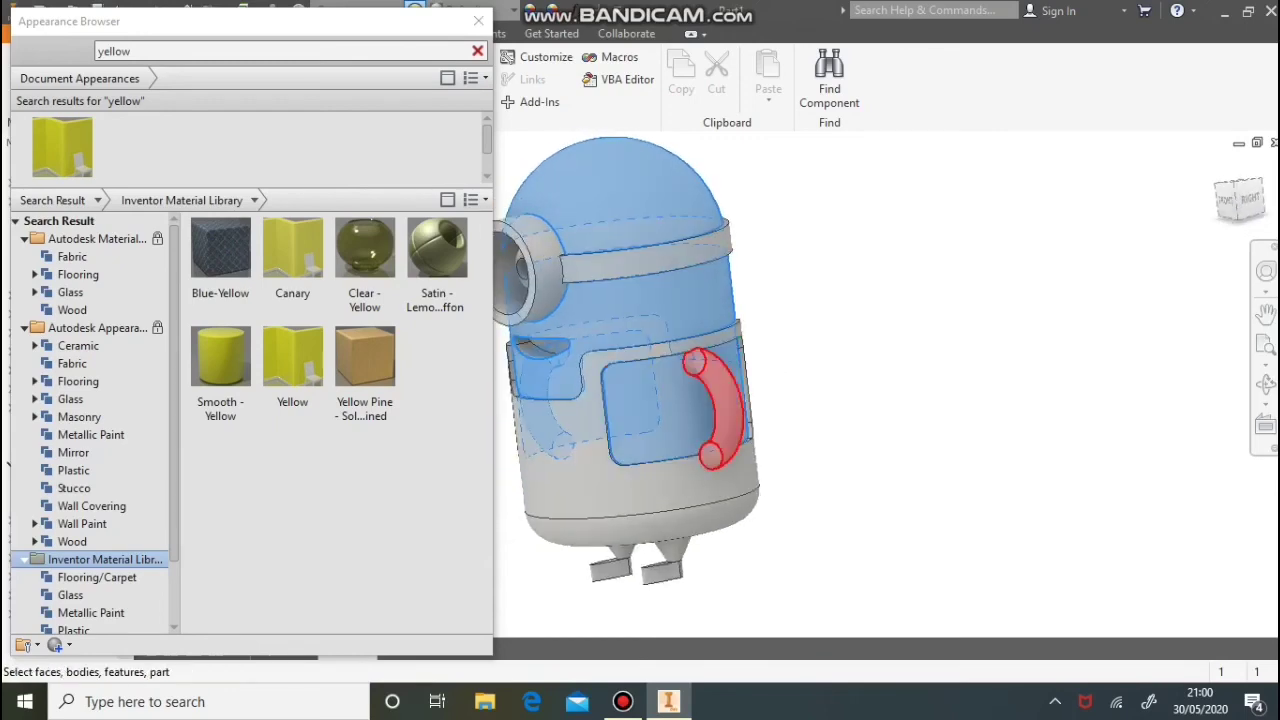
left_click(728, 405, "ctrl")
middle_click_drag(535, 300, 608, 262, "shift")
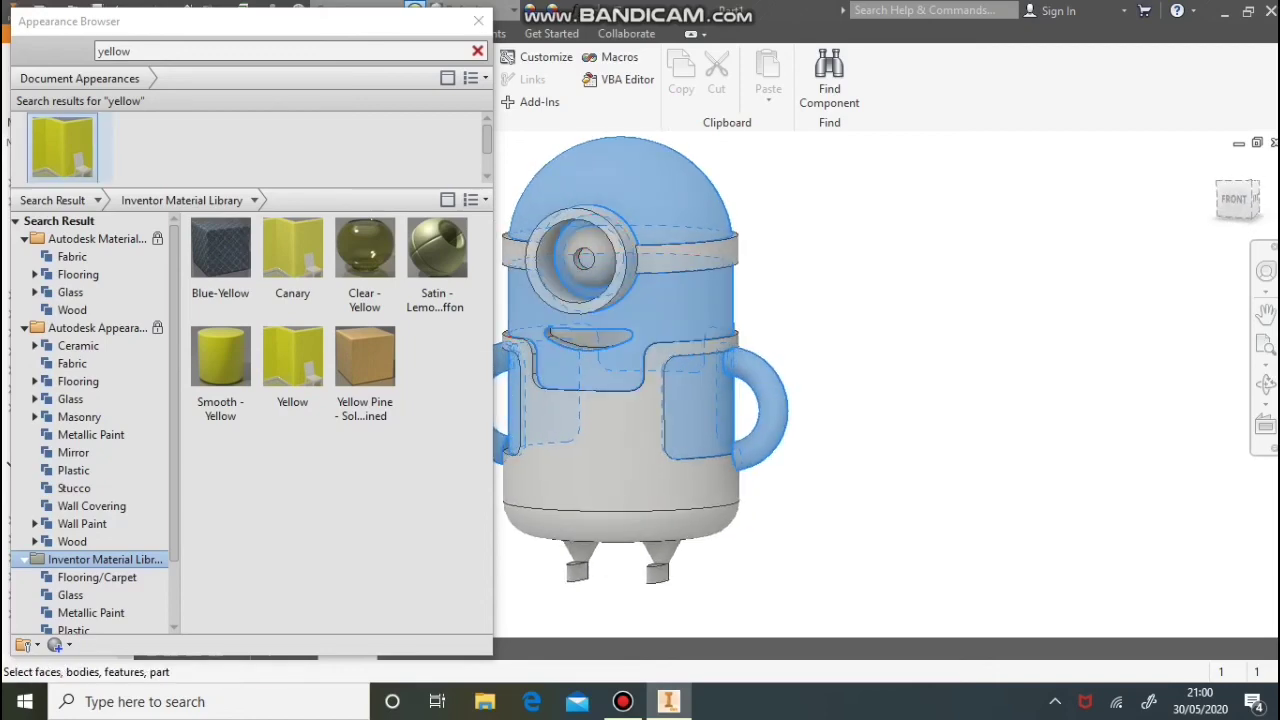
right_click(58, 131)
left_click(126, 142)
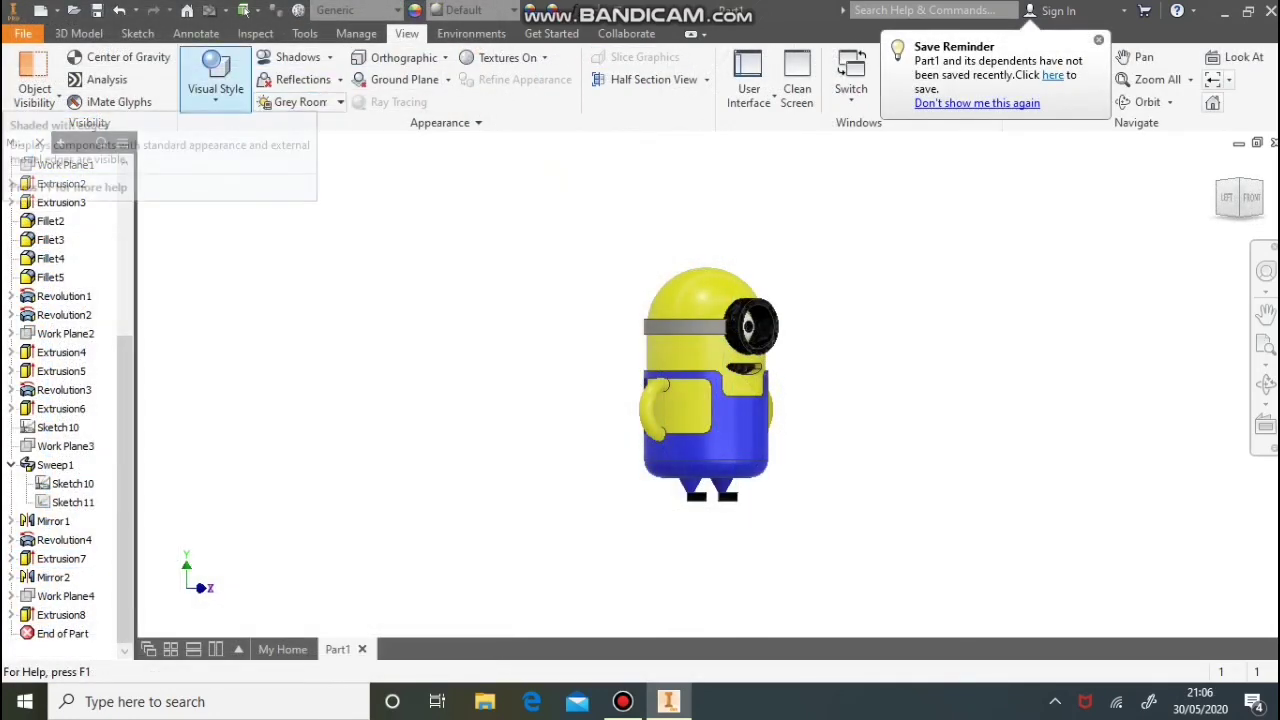
Display the figure in a realistic visual style without edges, and turn on shadows and reflections
left_click(216, 90)
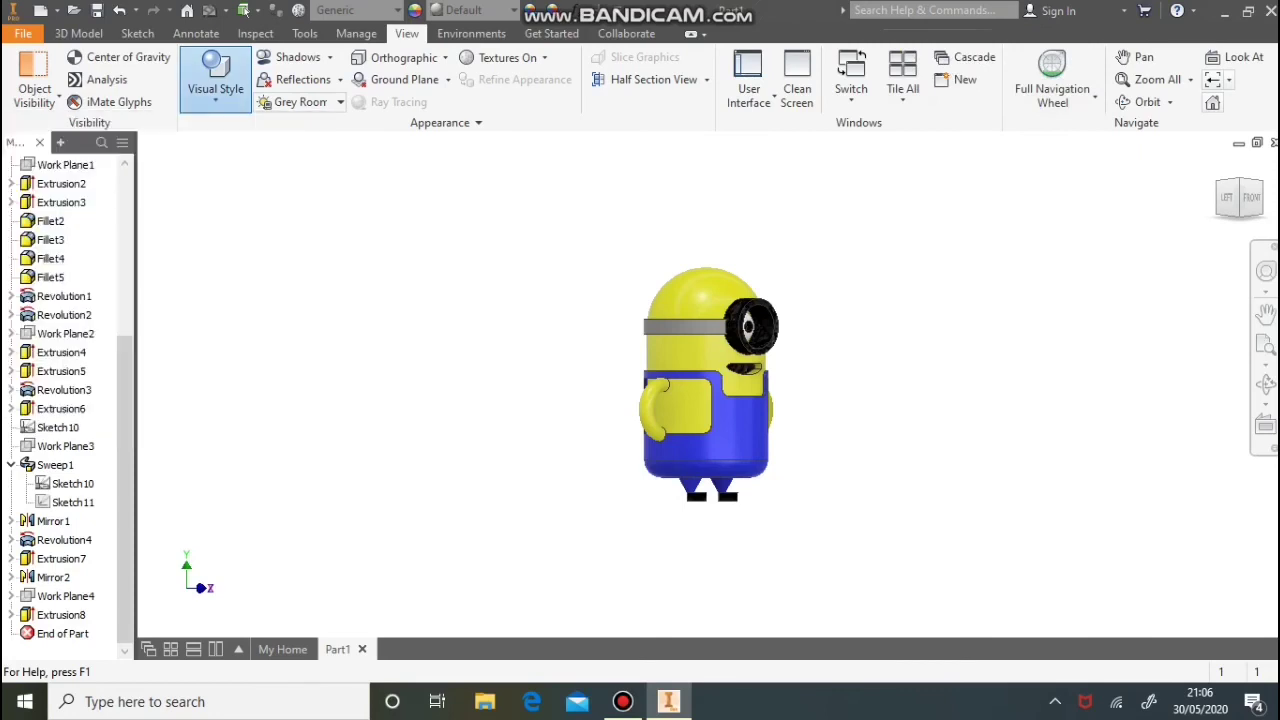
left_click(218, 125)
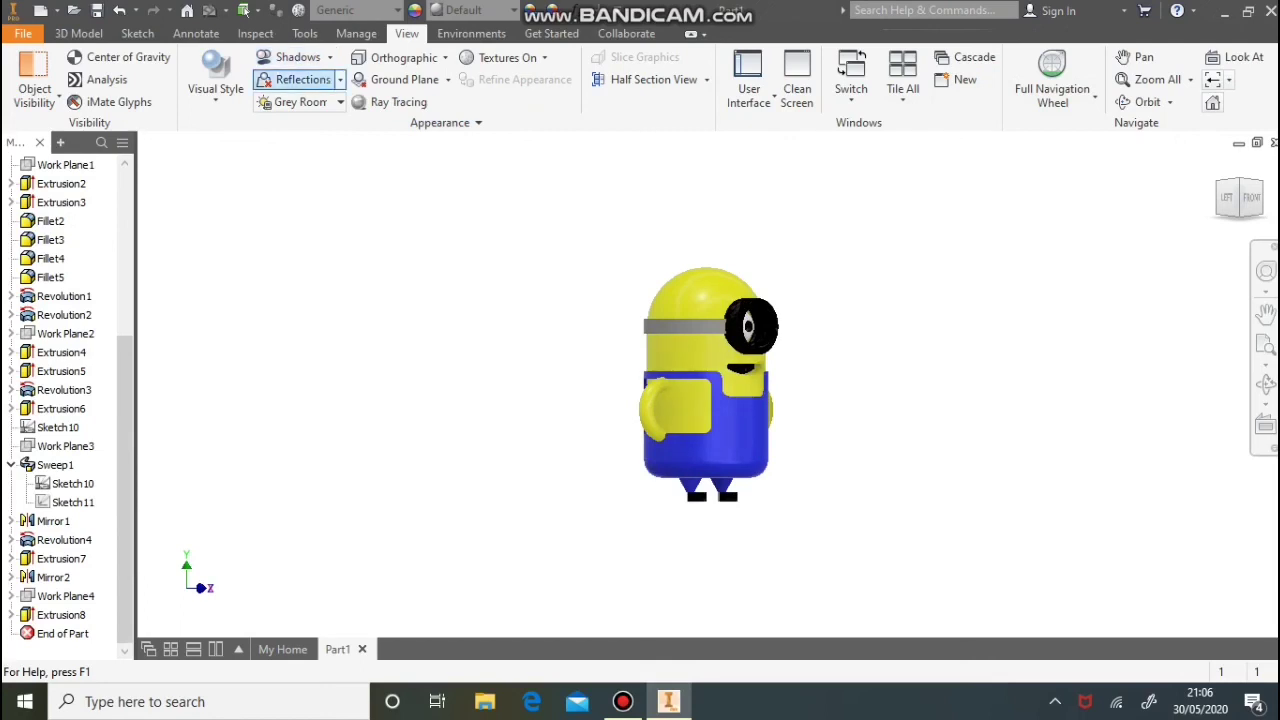
left_click(303, 80)
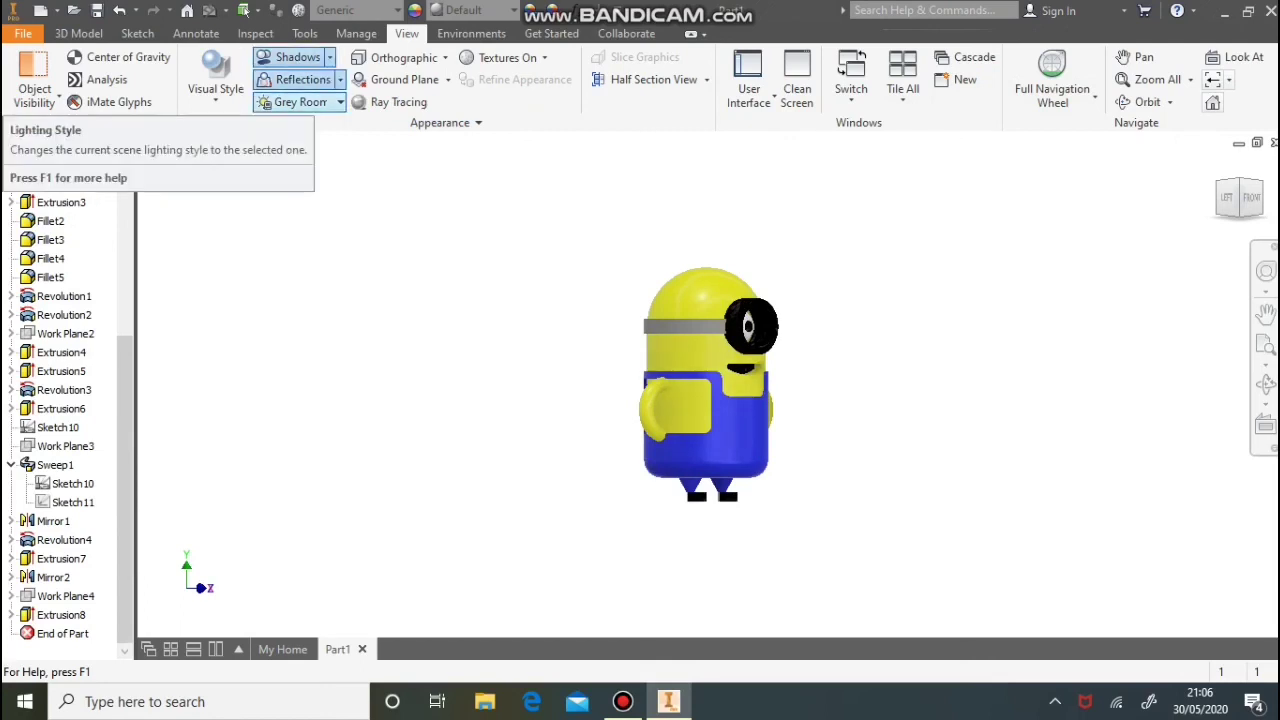
Set the lighting style to Warm Light and switch the view projection to Perspective
left_click(340, 102)
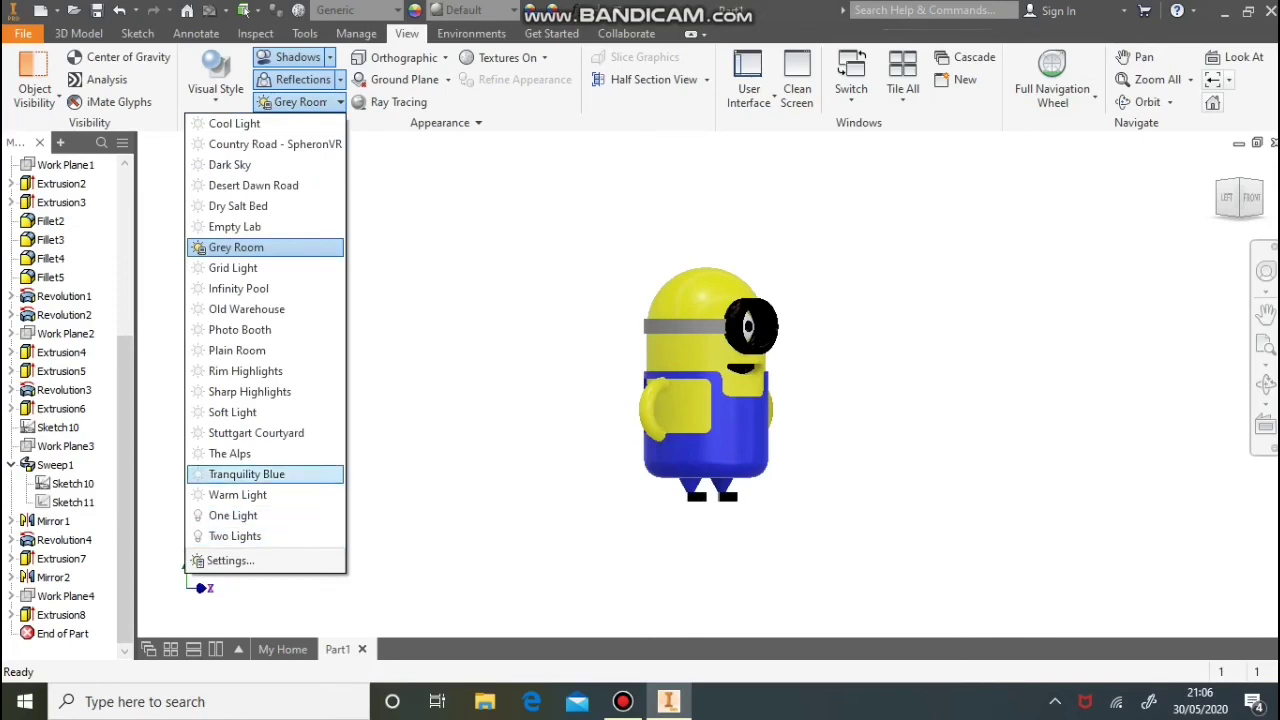
left_click(238, 495)
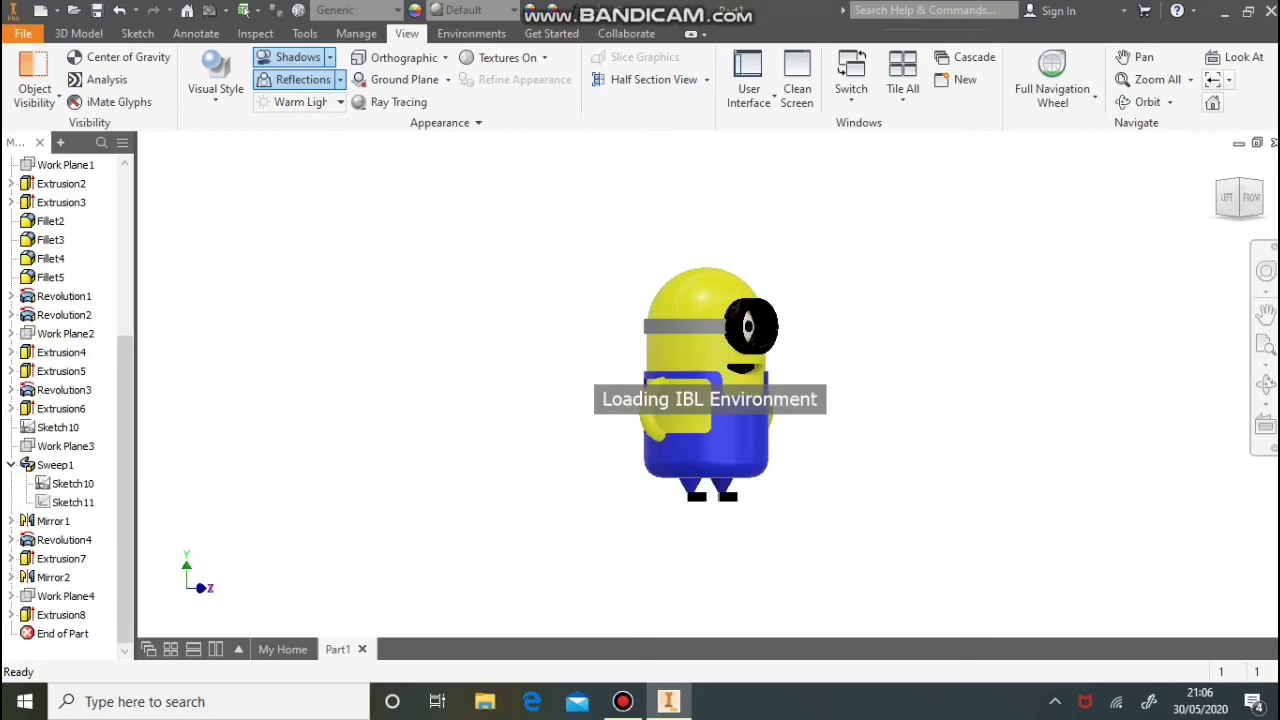
left_click(446, 58)
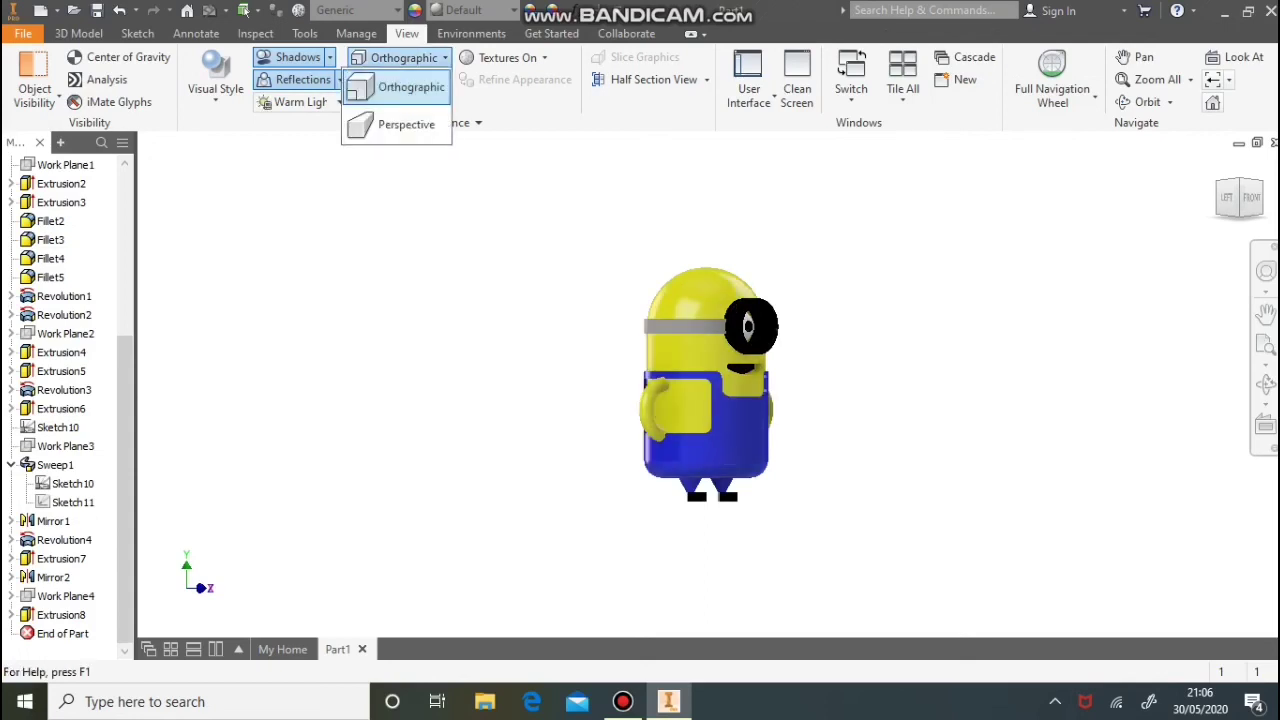
left_click(408, 124)
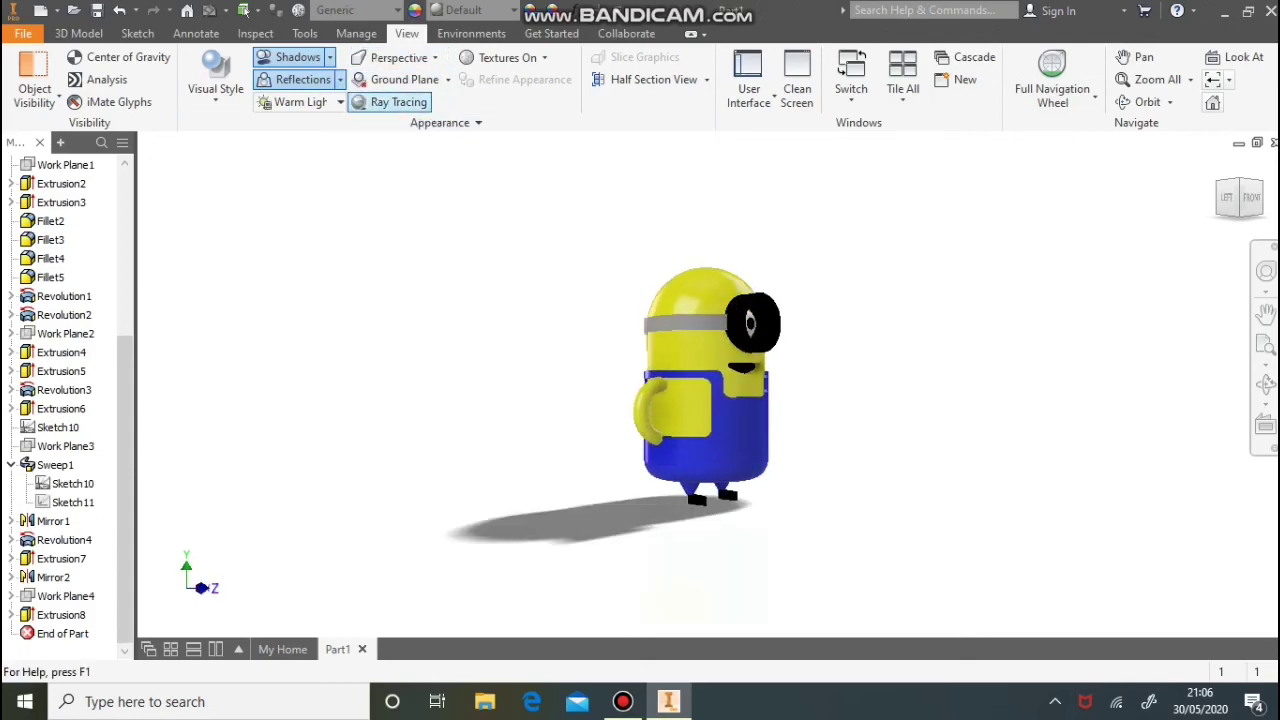
scroll(786, 332, "down", 4)
scroll(786, 332, "up", 3)
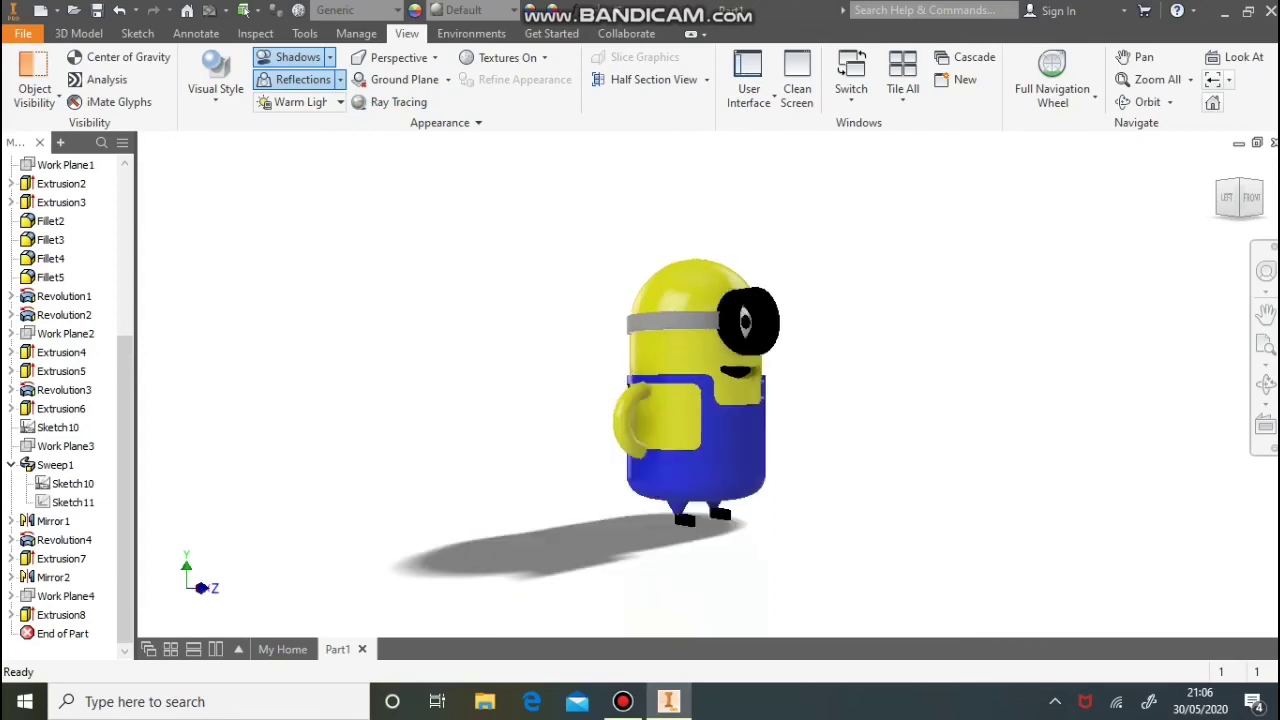
middle_click_drag(786, 332, 740, 334, "shift")
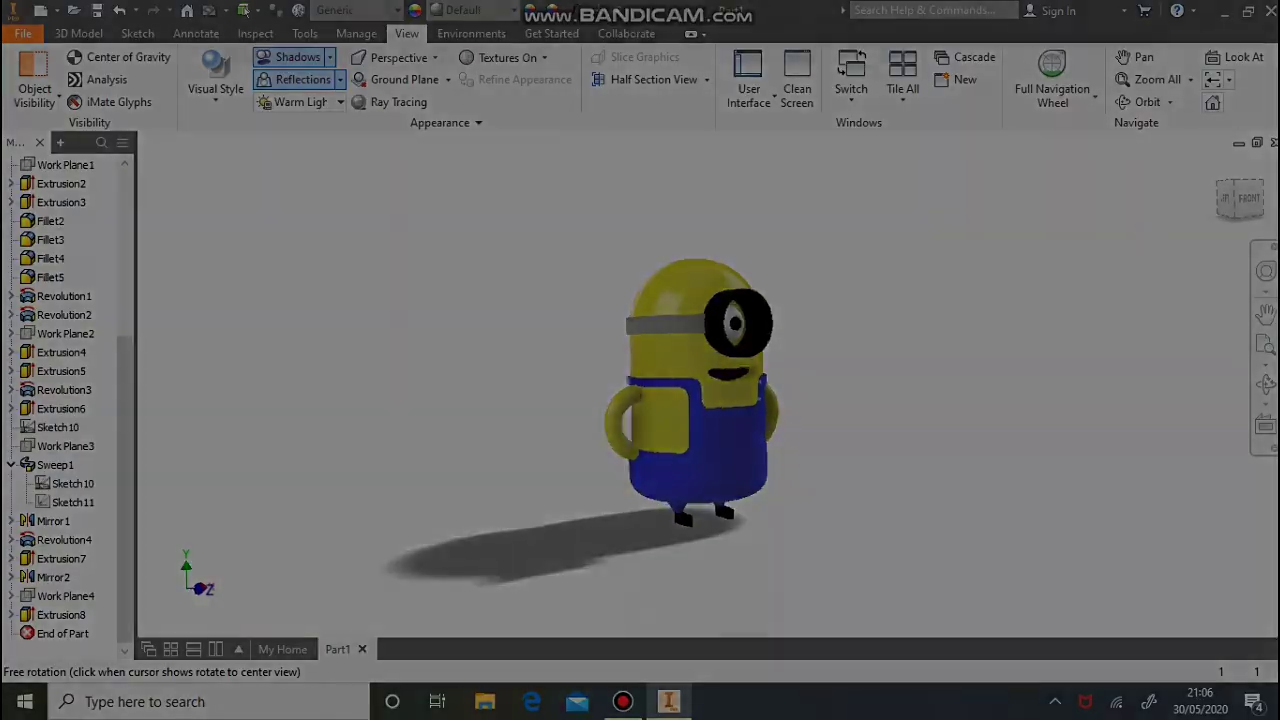